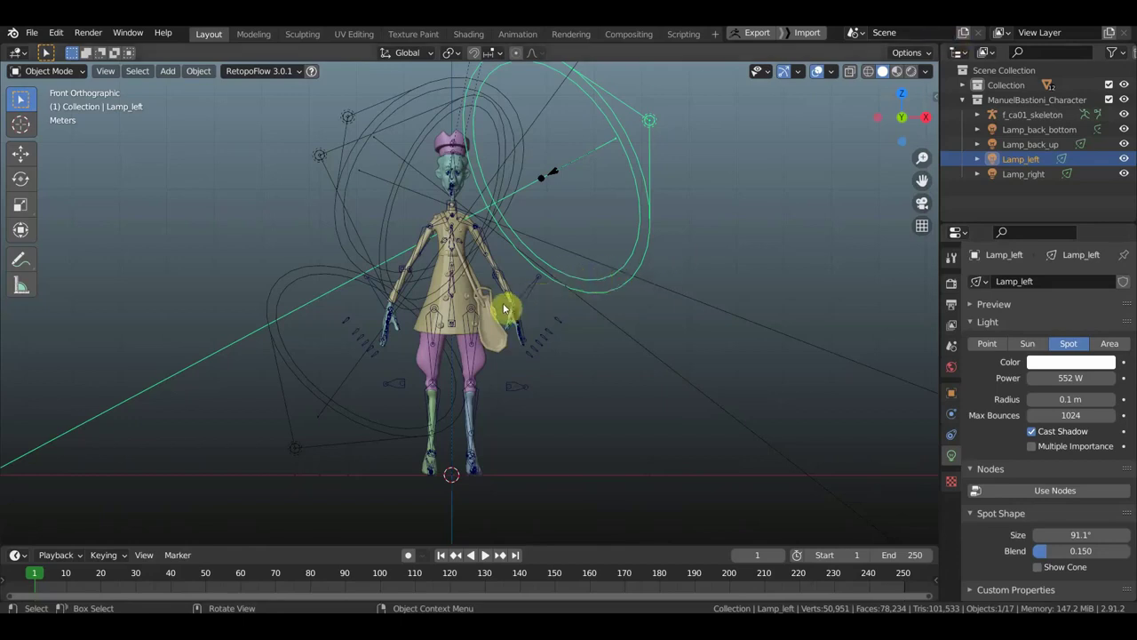
# Step: Select and delete the four scene lamps
pyautogui.moveTo(503, 304); pyautogui.dragTo(469, 317, button='middle')
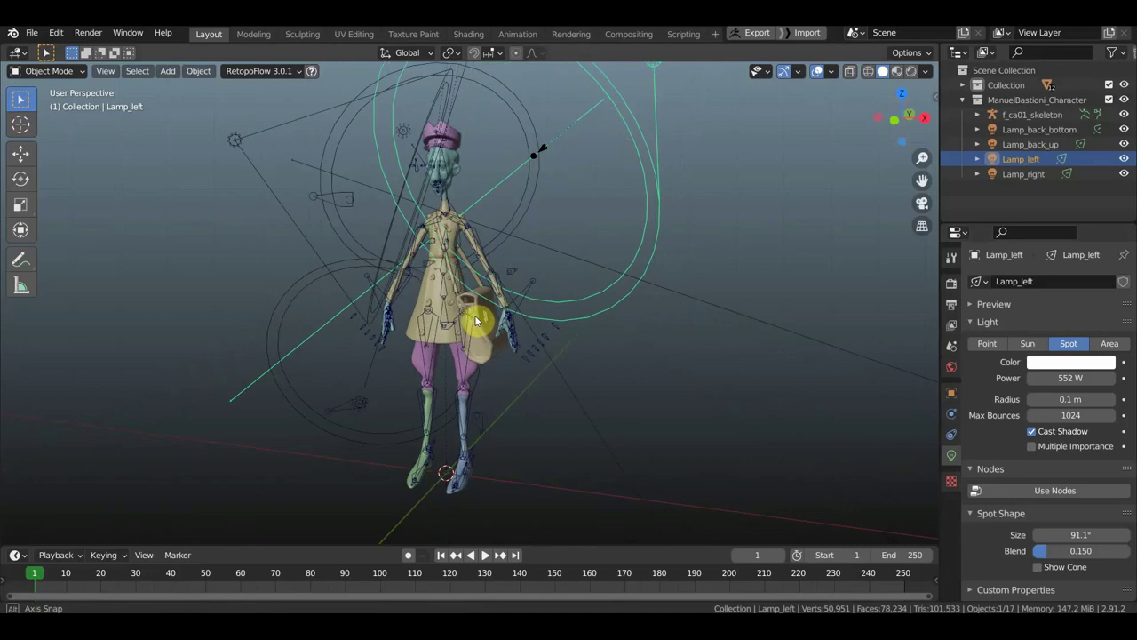
pyautogui.keyDown('shift'); pyautogui.click(249, 133); pyautogui.keyUp('shift')
pyautogui.keyDown('shift'); pyautogui.click(340, 145); pyautogui.keyUp('shift')
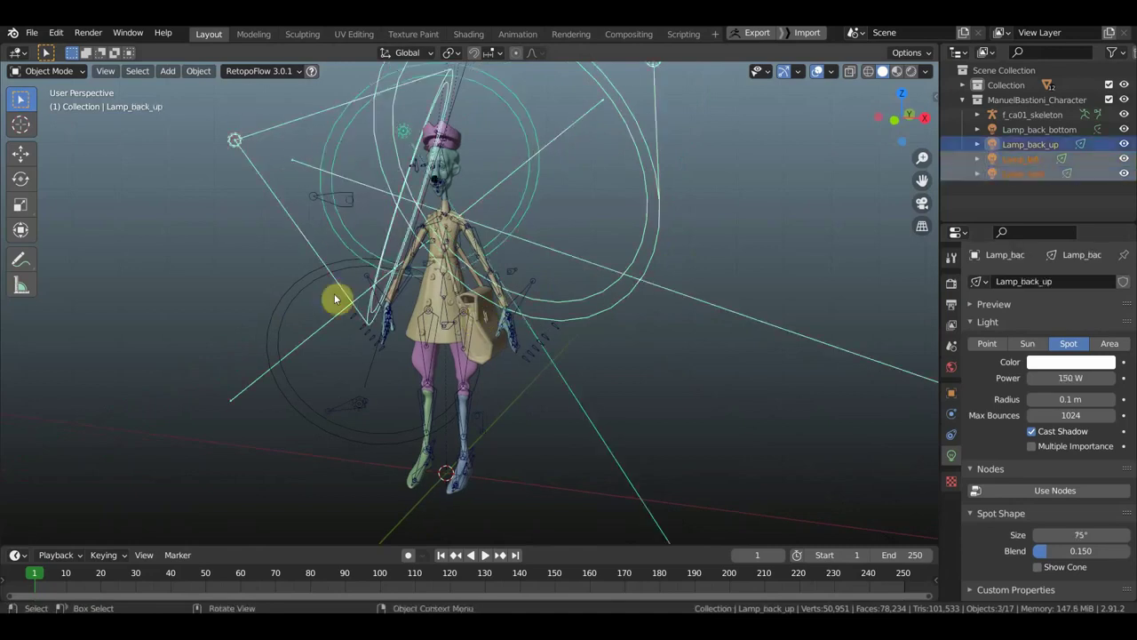
pyautogui.keyDown('shift'); pyautogui.click(289, 312); pyautogui.keyUp('shift')
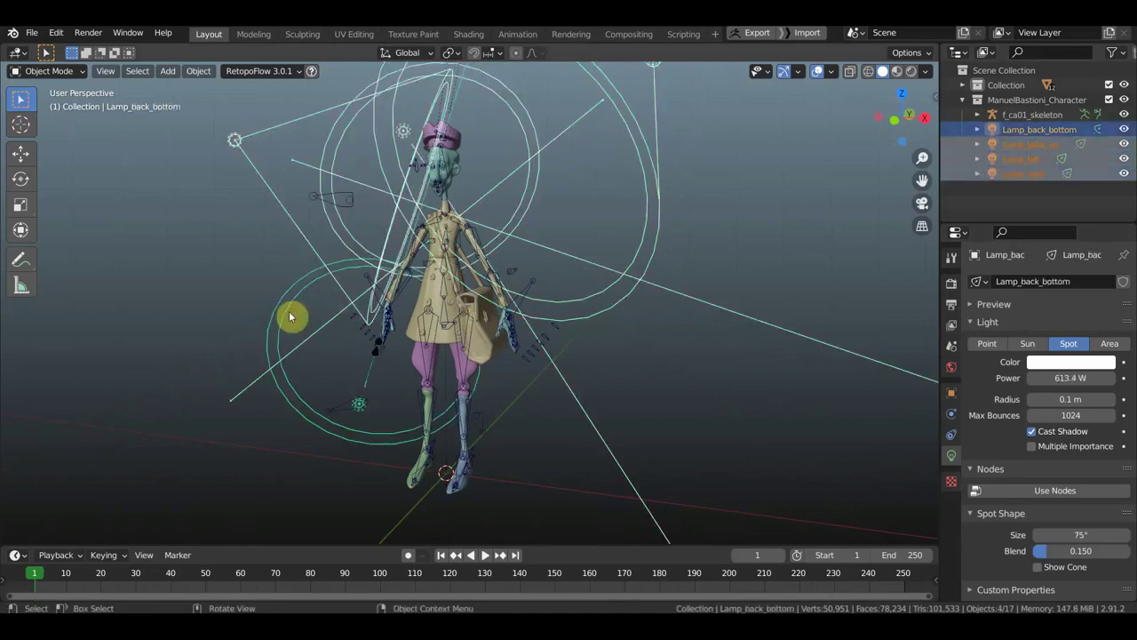
pyautogui.press('Delete')
# Step: Switch to Material Preview, delete the character's bag, and view from the right side
pyautogui.moveTo(580, 359)
pyautogui.mouseDown(button='middle')
pyautogui.moveTo(500, 333)
pyautogui.moveTo(406, 332)
pyautogui.moveTo(474, 330)
pyautogui.mouseUp(button='middle')
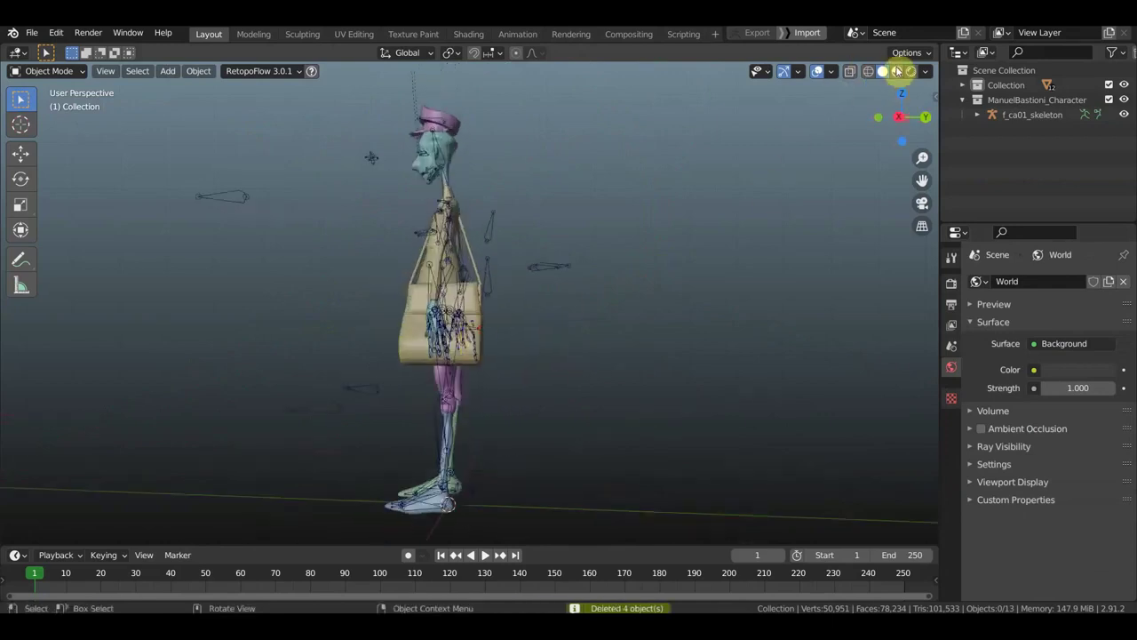
pyautogui.press('z')
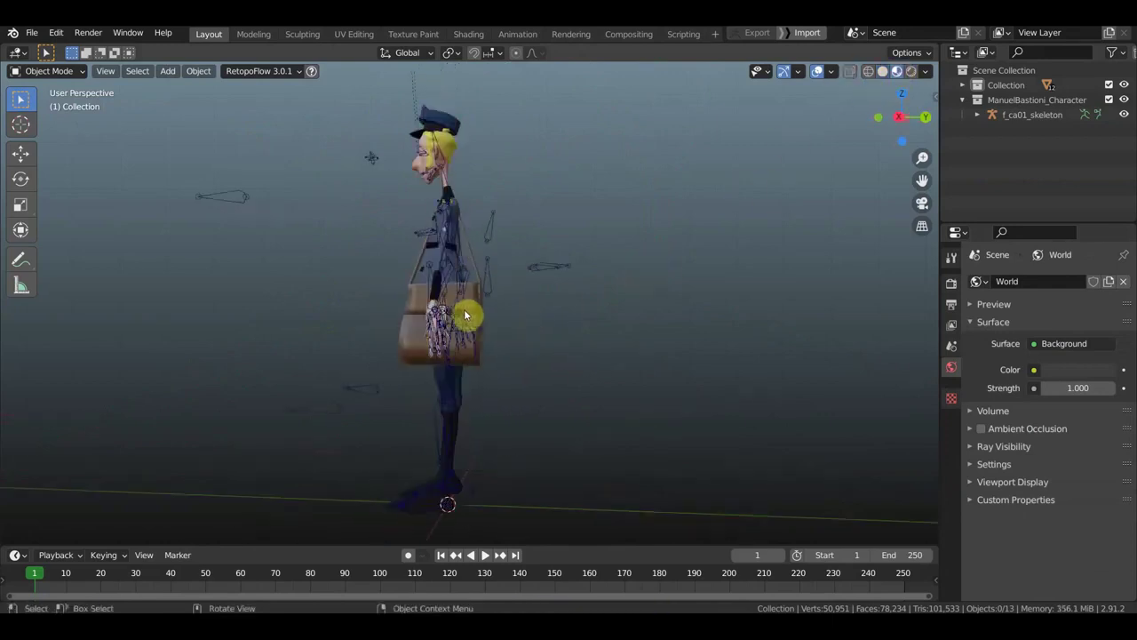
pyautogui.click(413, 302)
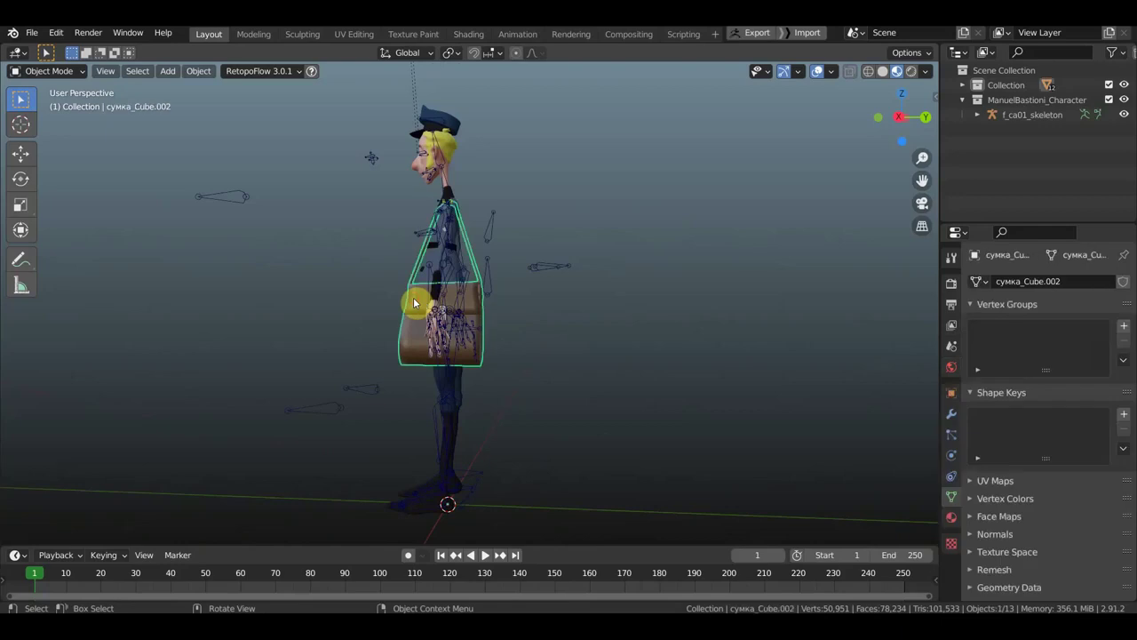
pyautogui.press('Delete')
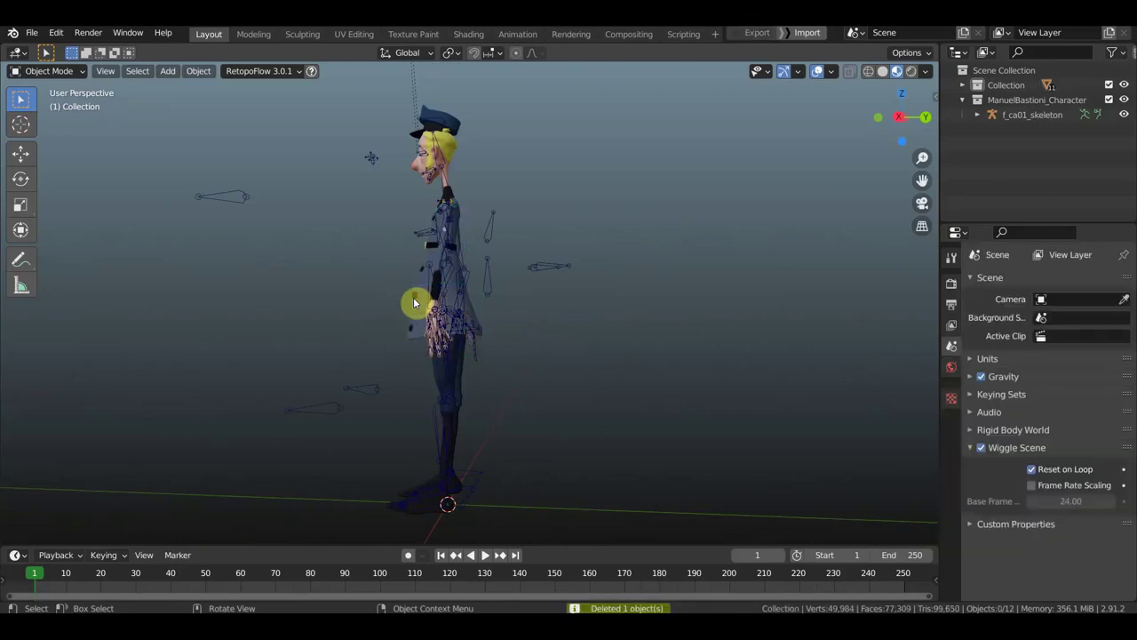
pyautogui.press('KP_3')
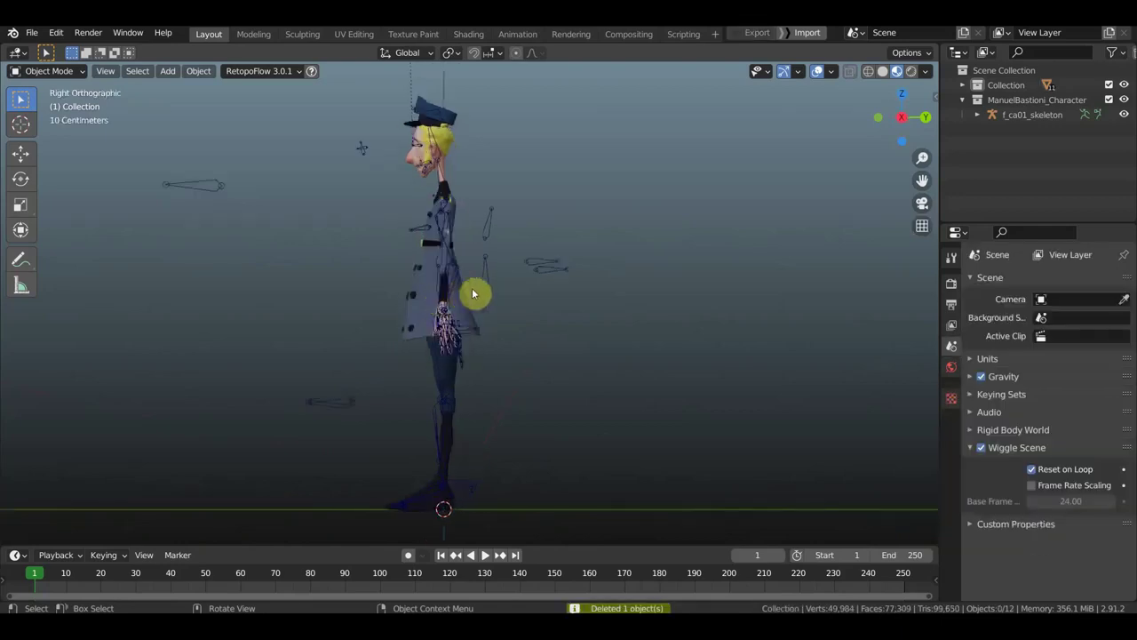
pyautogui.moveTo(474, 292)
pyautogui.keyDown('shift'); pyautogui.mouseDown(button='middle')
pyautogui.moveTo(540, 300)
pyautogui.moveTo(561, 285)
pyautogui.mouseUp(button='middle'); pyautogui.keyUp('shift')
# Step: Put the f_ca01_skeleton armature into Pose Mode and zoom in on the left foot
pyautogui.click(551, 279)
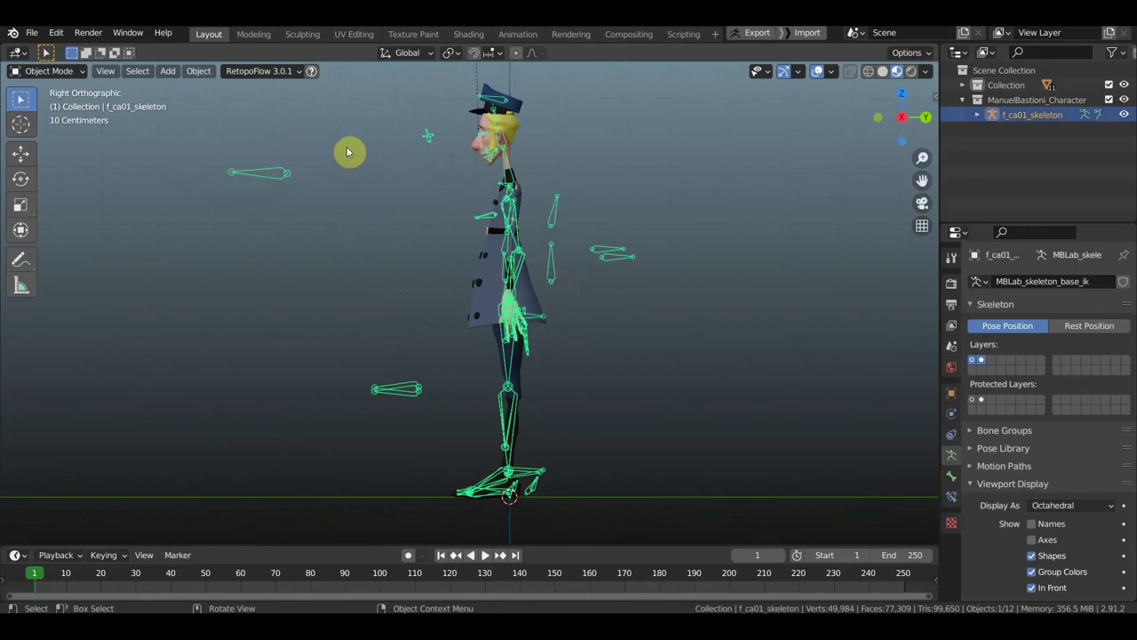
pyautogui.click(62, 73)
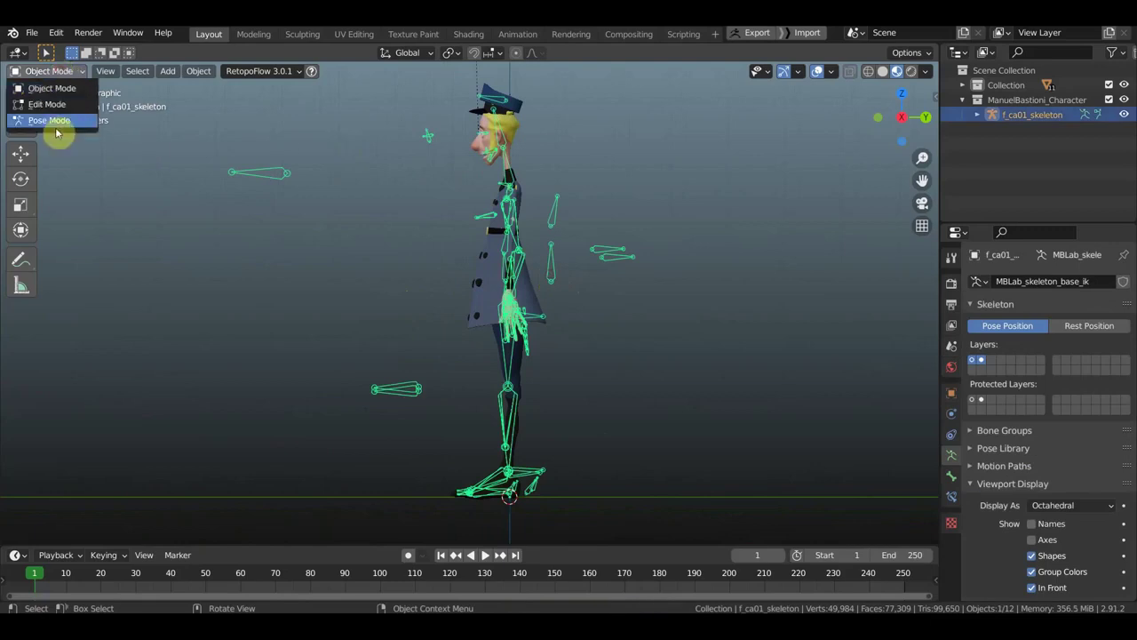
pyautogui.click(62, 122)
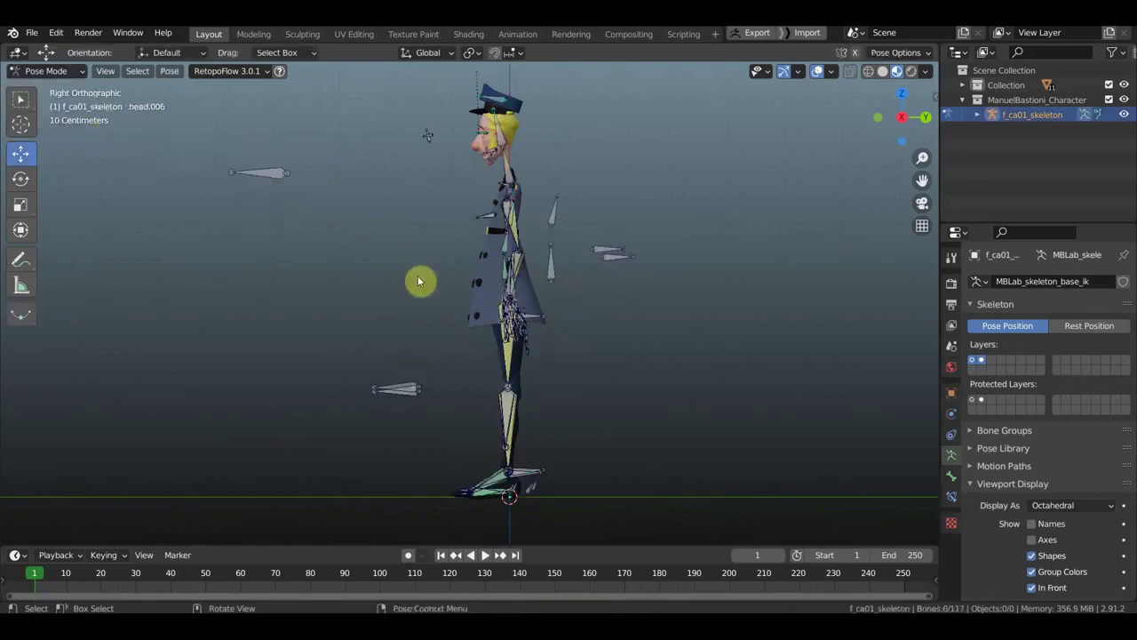
pyautogui.keyDown('shift'); pyautogui.moveTo(524, 473); pyautogui.dragTo(526, 338, button='middle'); pyautogui.keyUp('shift')
pyautogui.scroll(2, 528, 350)
pyautogui.scroll(3, 515, 337)
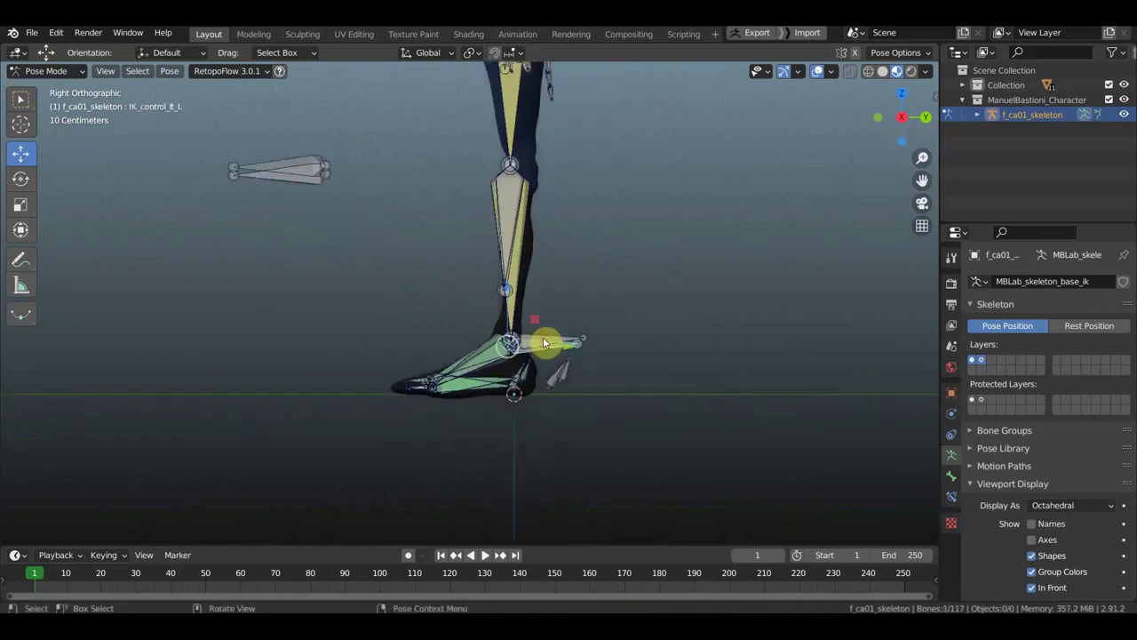
# Step: Raise and rotate the left foot IK control, then start rotating heel control IK_control_hl_L
pyautogui.moveTo(542, 342)
pyautogui.mouseDown()
pyautogui.moveTo(482, 305)
pyautogui.moveTo(402, 287)
pyautogui.mouseUp()
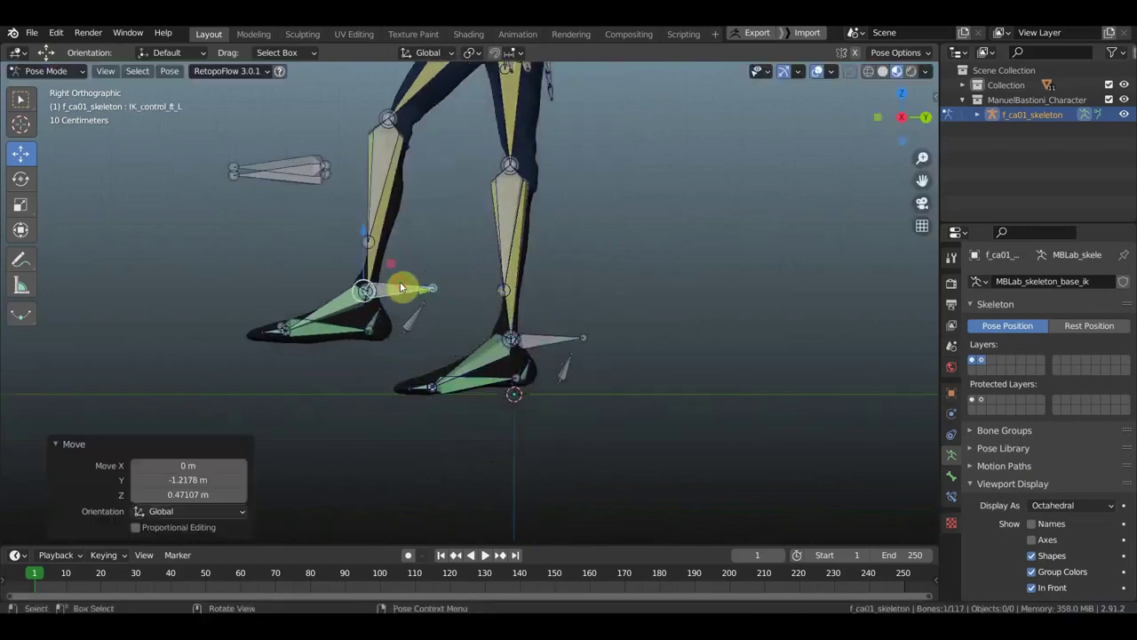
pyautogui.scroll(1, 414, 282)
pyautogui.scroll(1, 462, 277)
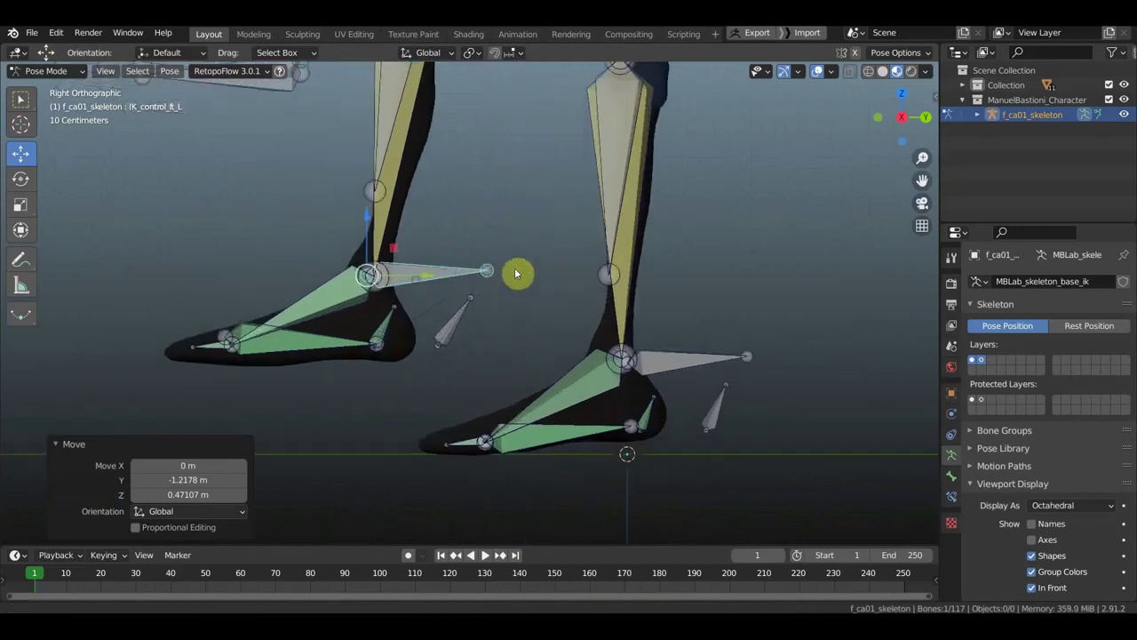
pyautogui.scroll(2, 533, 272)
pyautogui.press('r')
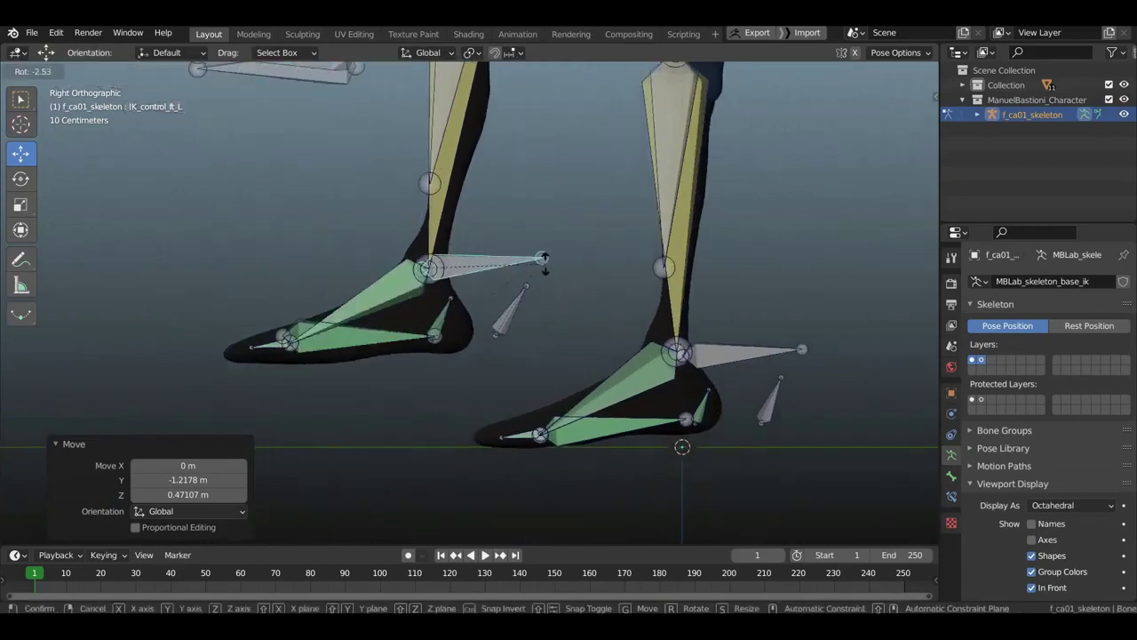
pyautogui.click(544, 264)
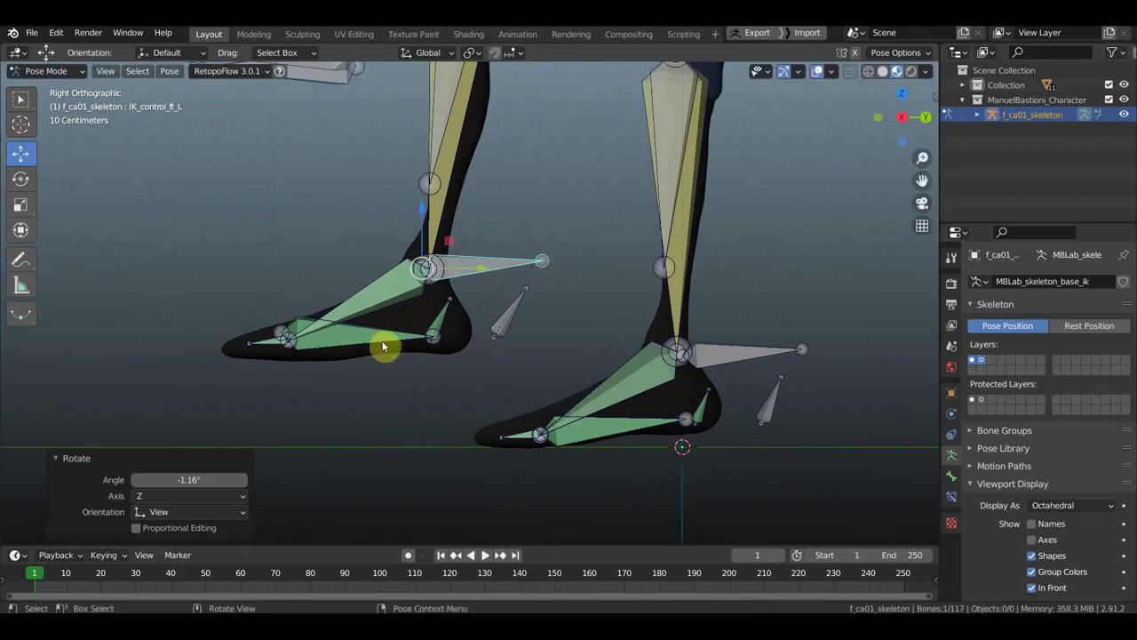
pyautogui.click(507, 311)
pyautogui.press('r')
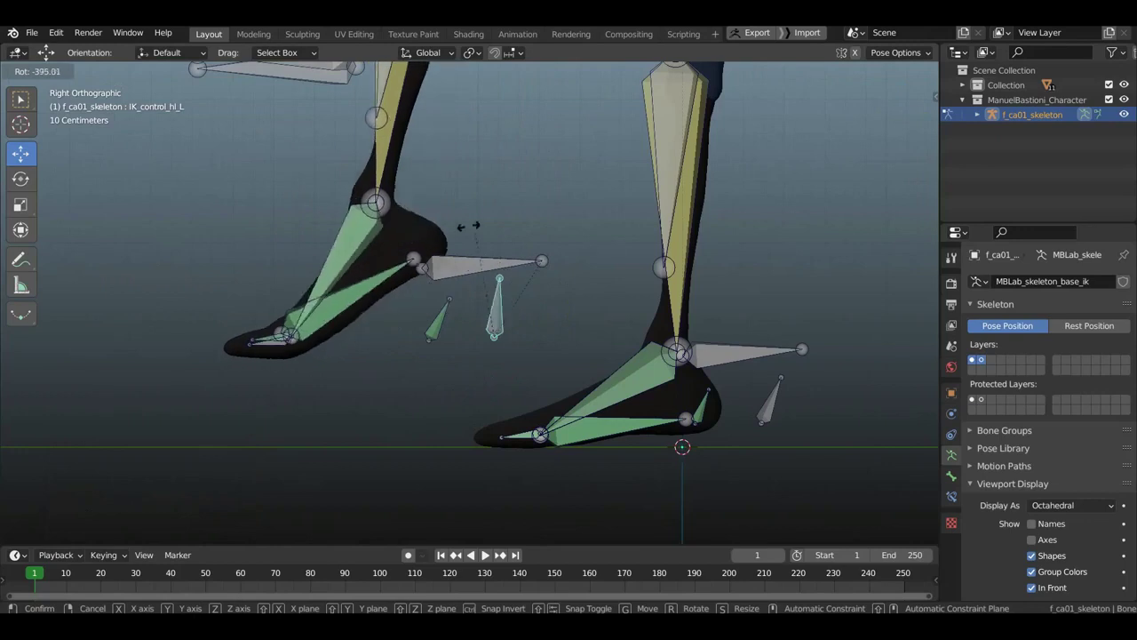
# Step: Confirm the heel control rotation and zoom in on the left hand
pyautogui.click(518, 308)
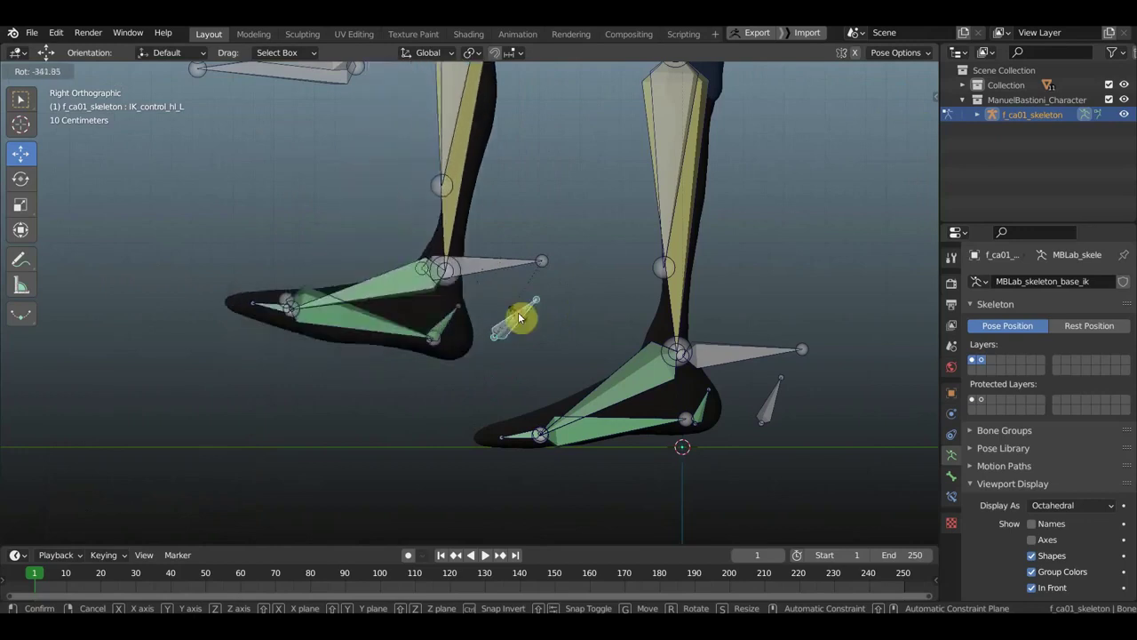
pyautogui.moveTo(540, 261)
pyautogui.keyDown('shift'); pyautogui.mouseDown(button='middle')
pyautogui.moveTo(613, 228)
pyautogui.moveTo(720, 251)
pyautogui.mouseUp(button='middle'); pyautogui.keyUp('shift')
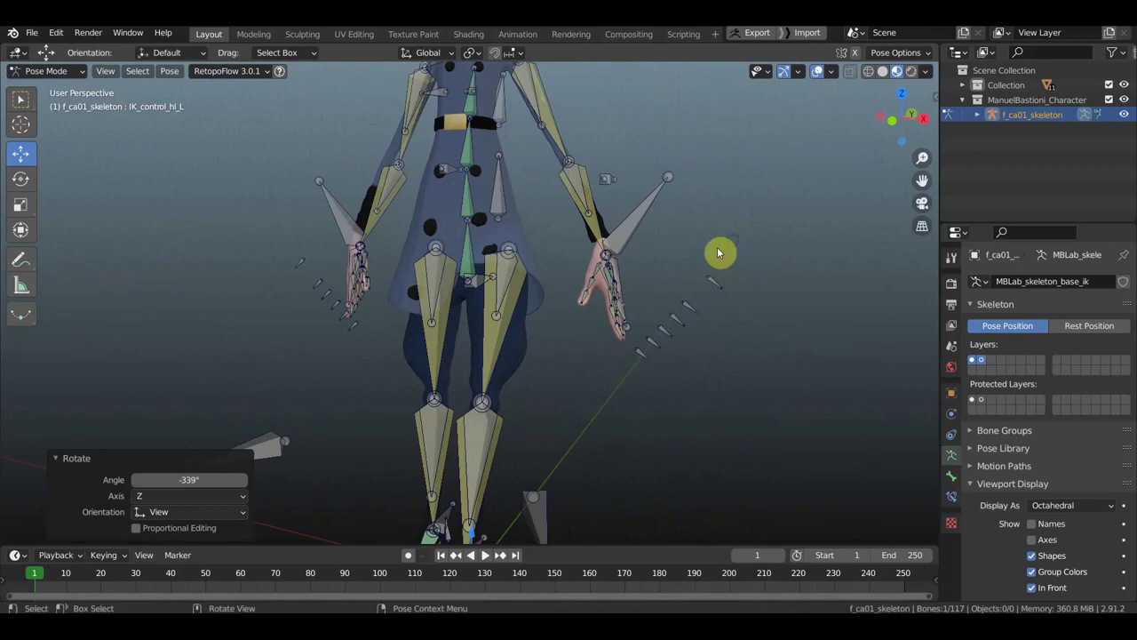
pyautogui.scroll(4, 717, 251)
pyautogui.scroll(2, 480, 250)
pyautogui.scroll(2, 474, 241)
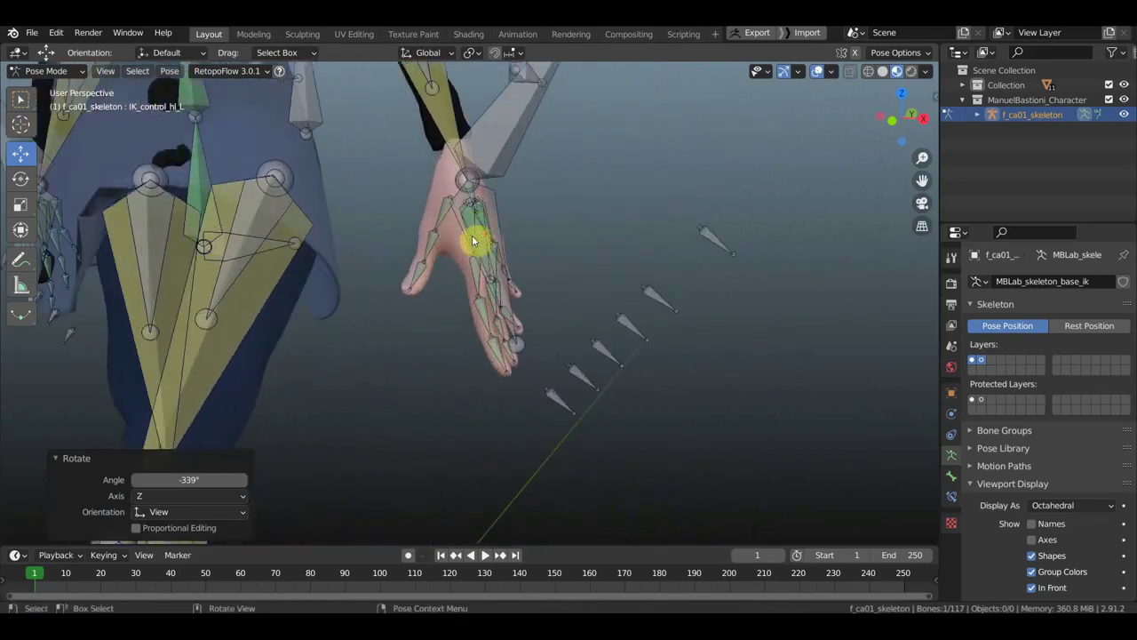
pyautogui.scroll(1, 482, 297)
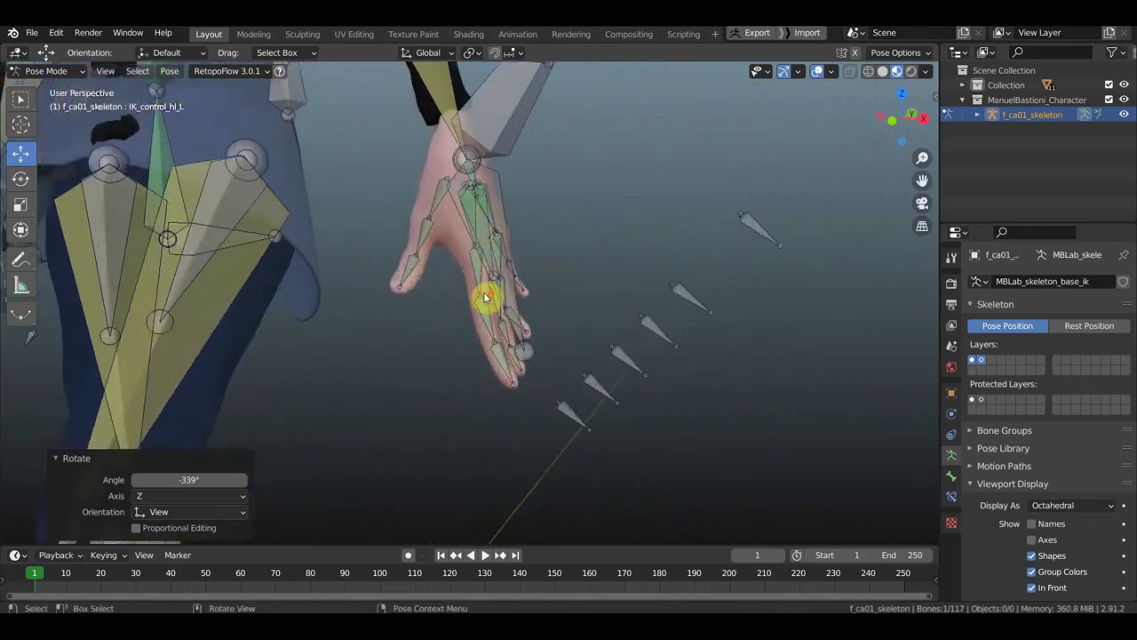
pyautogui.scroll(1, 482, 296)
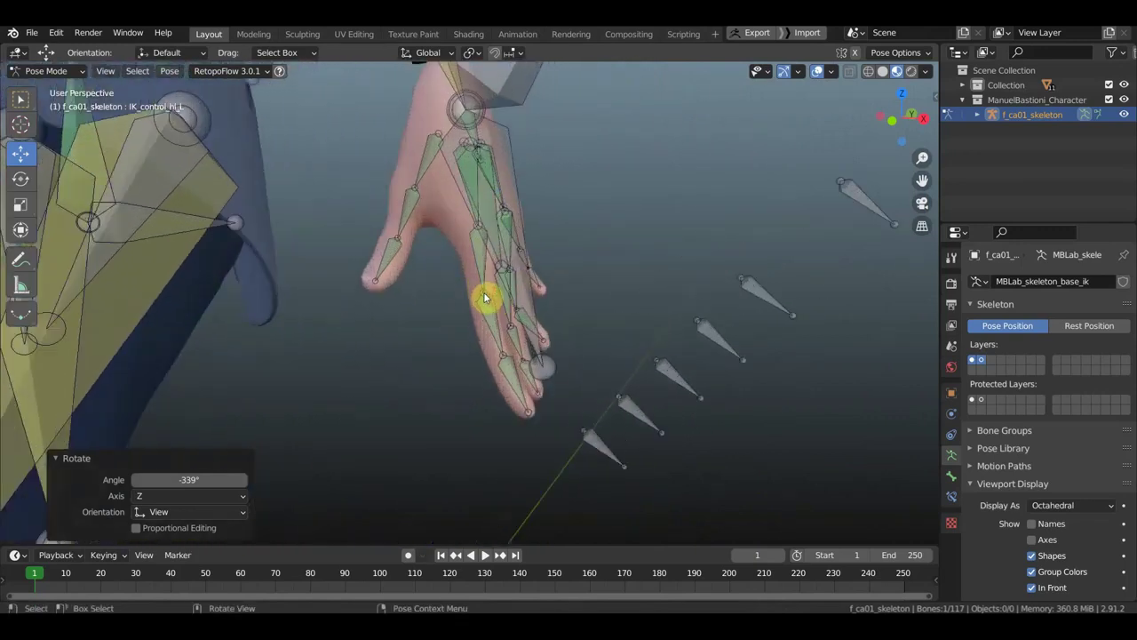
# Step: Rotate the finger control bone IK_control_fg05_L to a new angle
pyautogui.click(640, 411)
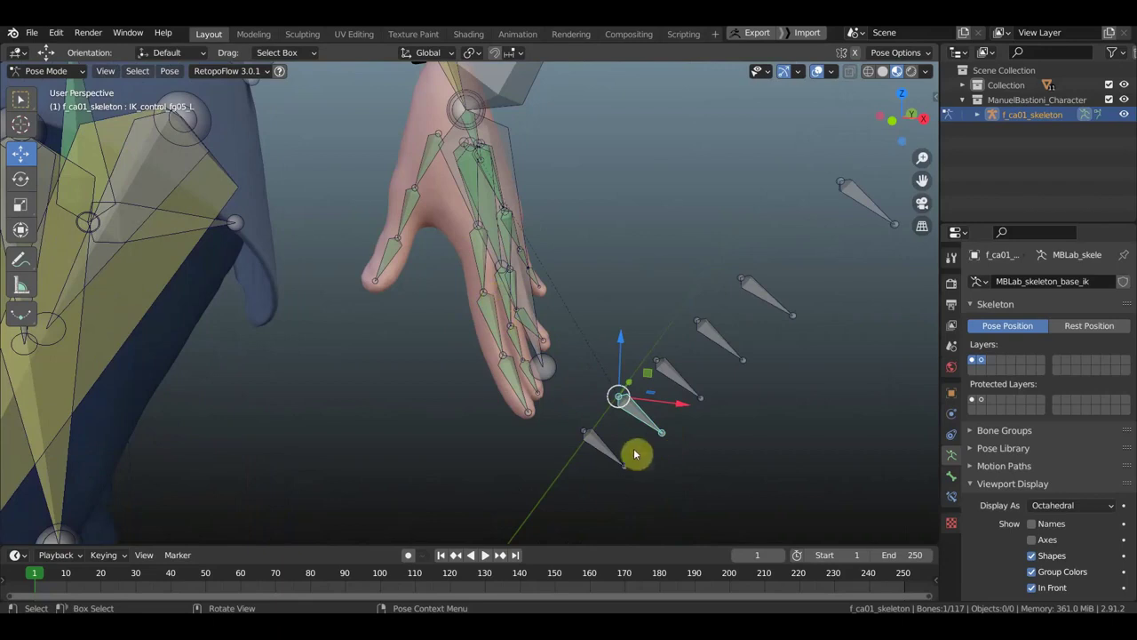
pyautogui.moveTo(667, 406); pyautogui.dragTo(674, 409, button='middle')
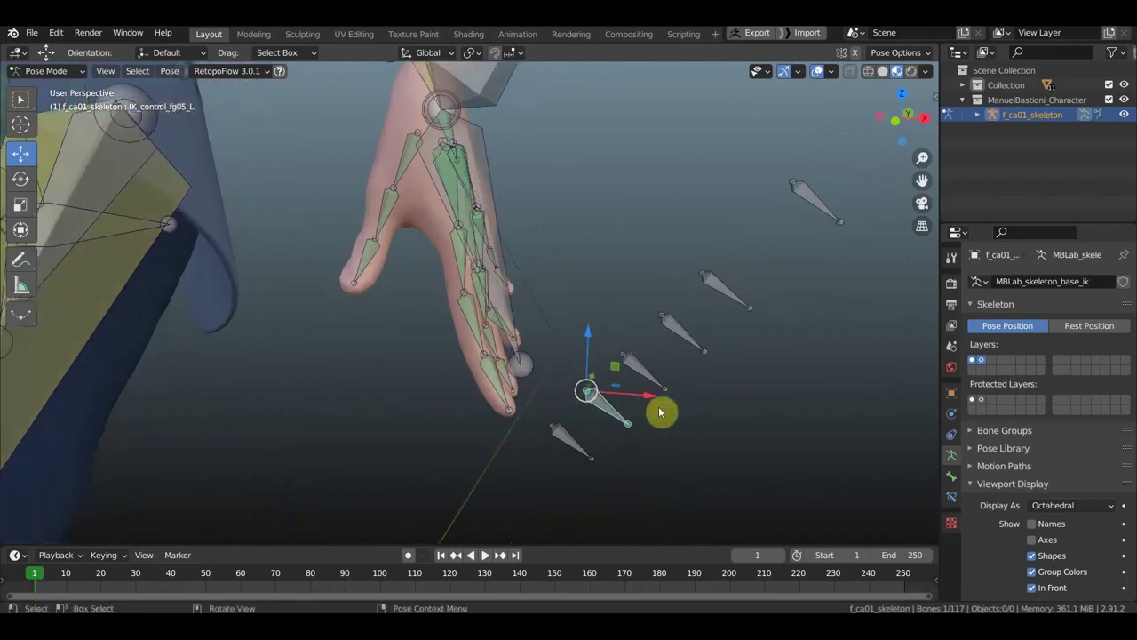
pyautogui.press('r')
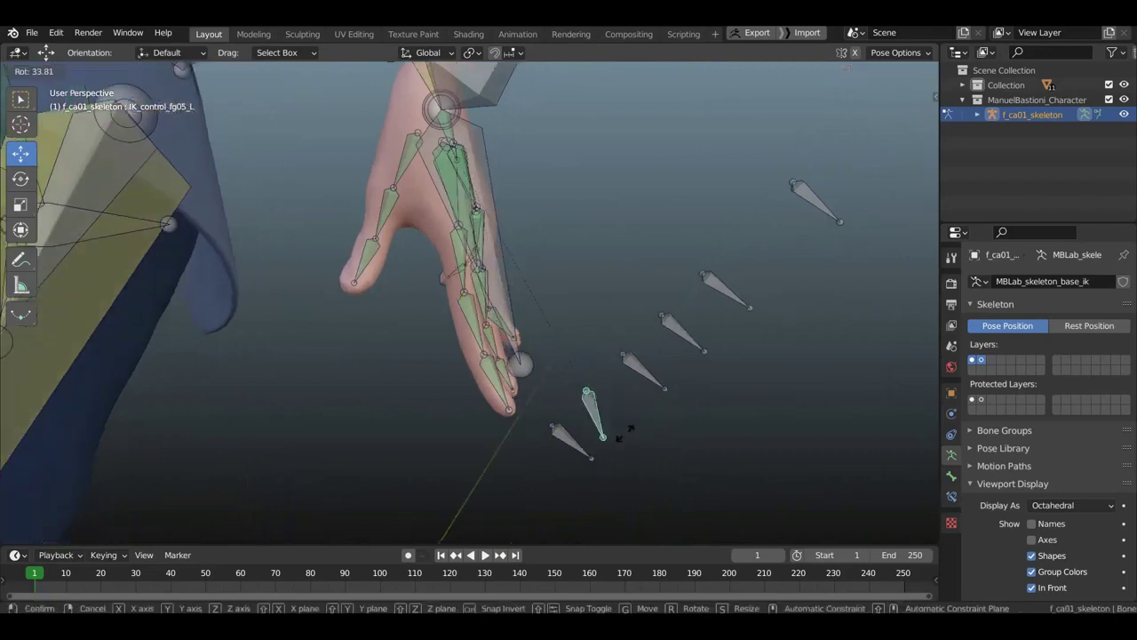
pyautogui.click(580, 458)
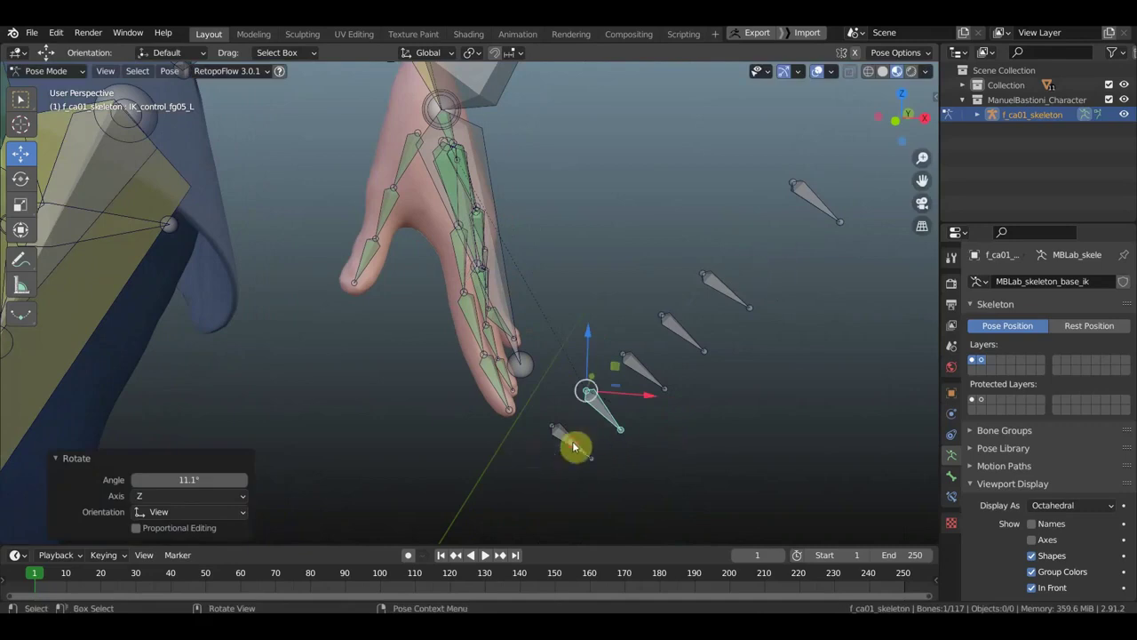
# Step: Rotate the control bone IK_control_fg01_L by -1.34° about Z
pyautogui.click(579, 445)
pyautogui.press('r')
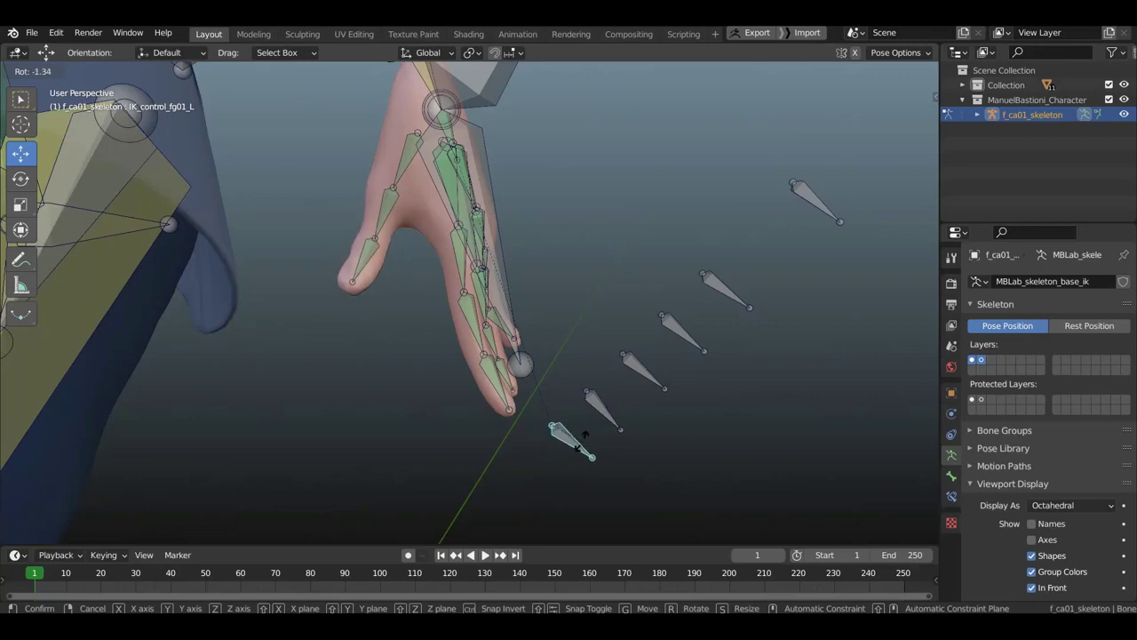
pyautogui.click(588, 440)
pyautogui.moveTo(584, 444)
pyautogui.mouseDown(button='middle')
pyautogui.moveTo(529, 345)
pyautogui.moveTo(531, 80)
pyautogui.mouseUp(button='middle')
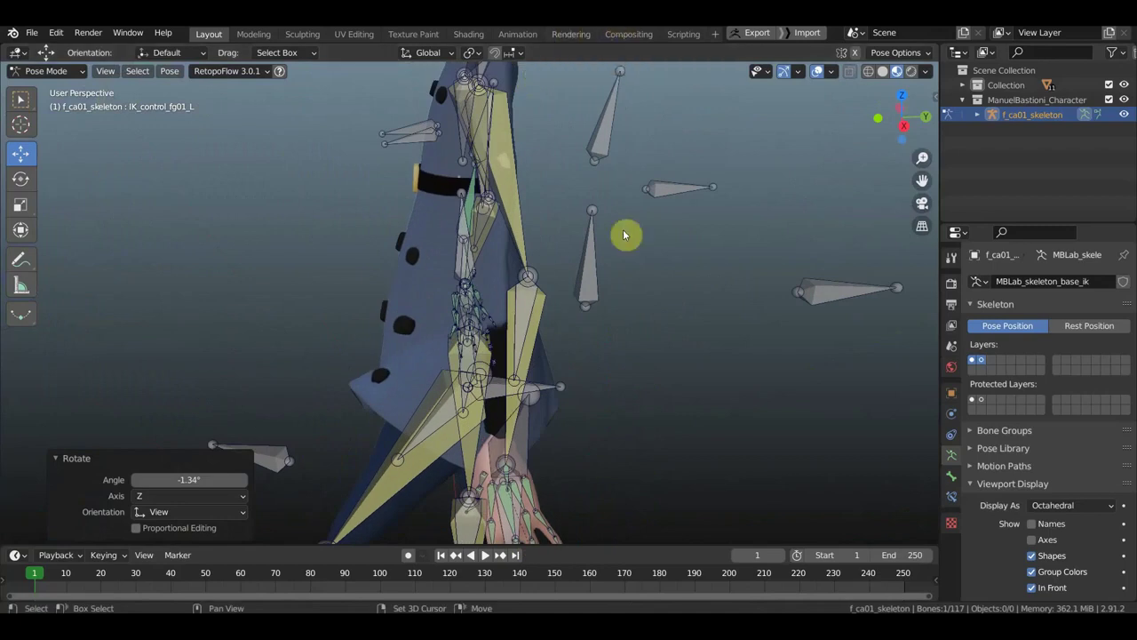
# Step: Bend the torso 42.7° with the spine control, then rotate it back -38.3°
pyautogui.moveTo(639, 297)
pyautogui.mouseDown(button='middle')
pyautogui.moveTo(664, 279)
pyautogui.moveTo(587, 285)
pyautogui.moveTo(558, 317)
pyautogui.moveTo(587, 356)
pyautogui.mouseUp(button='middle')
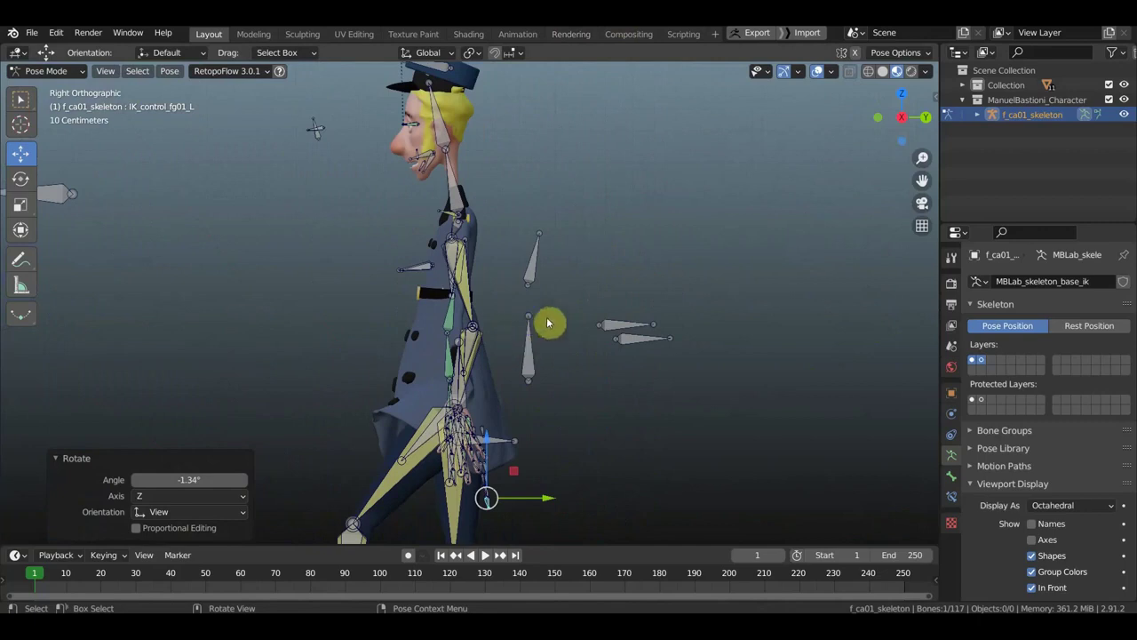
pyautogui.click(556, 356)
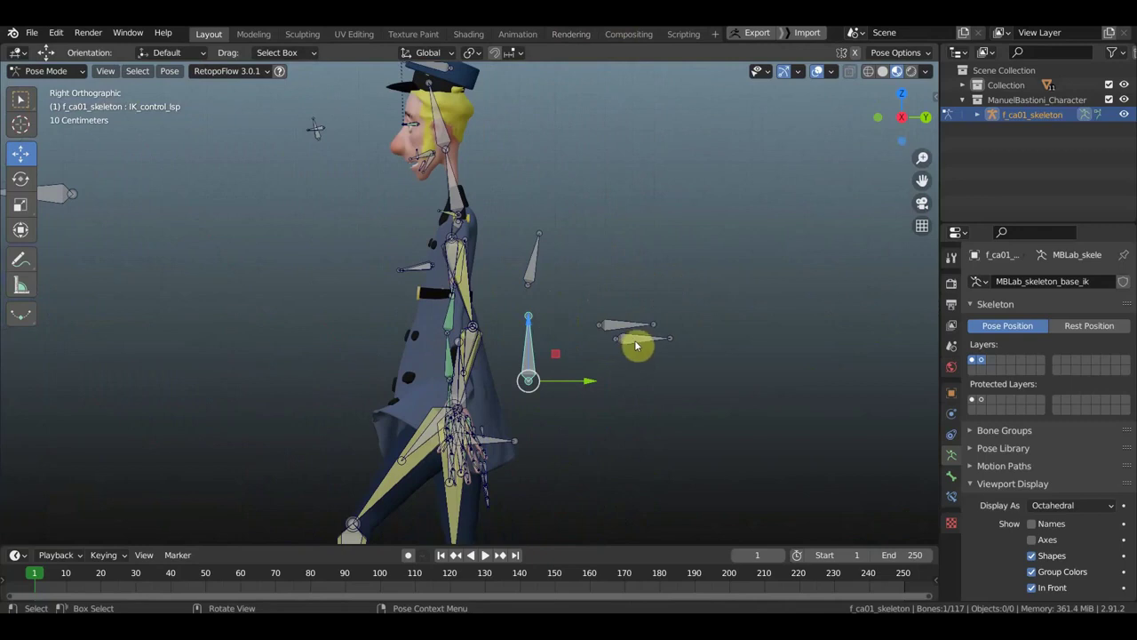
pyautogui.press('r')
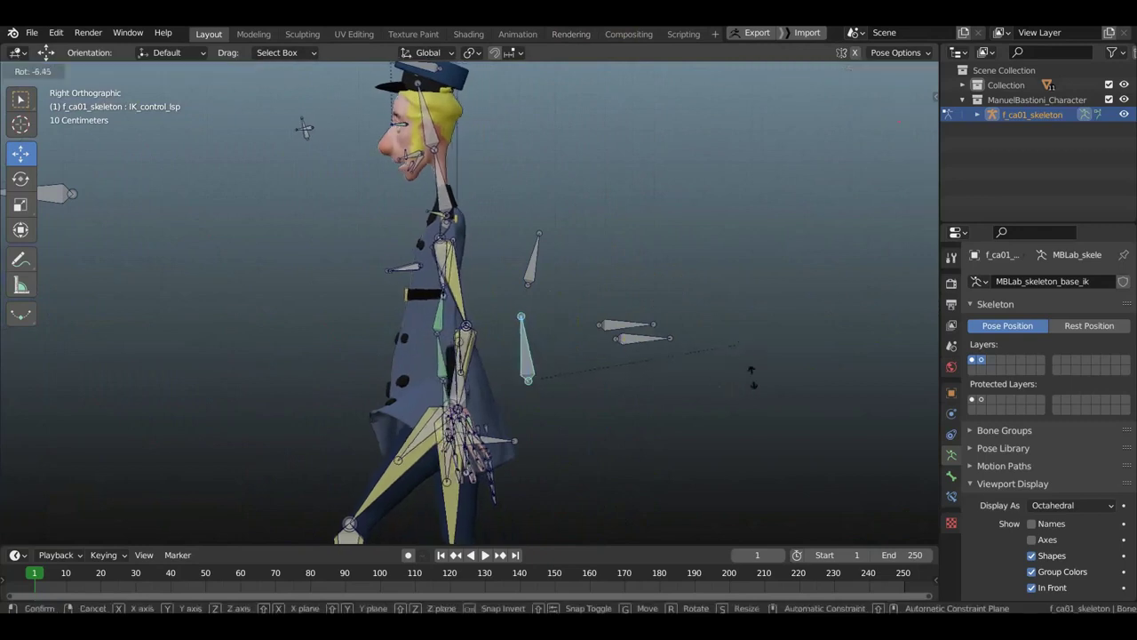
pyautogui.click(384, 147)
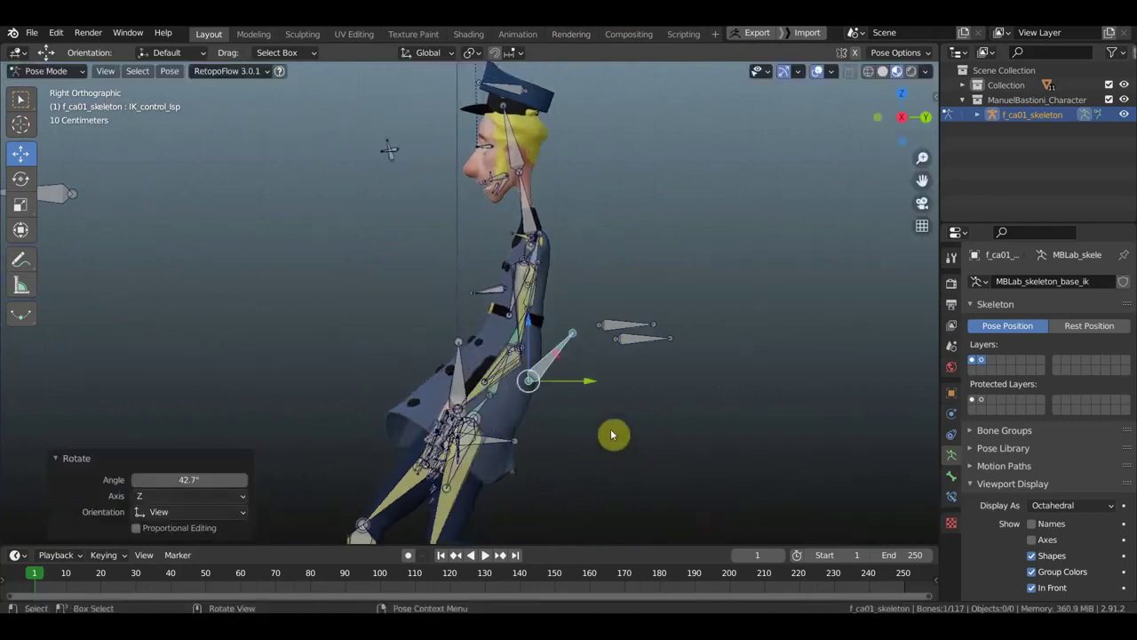
pyautogui.scroll(2, 585, 356)
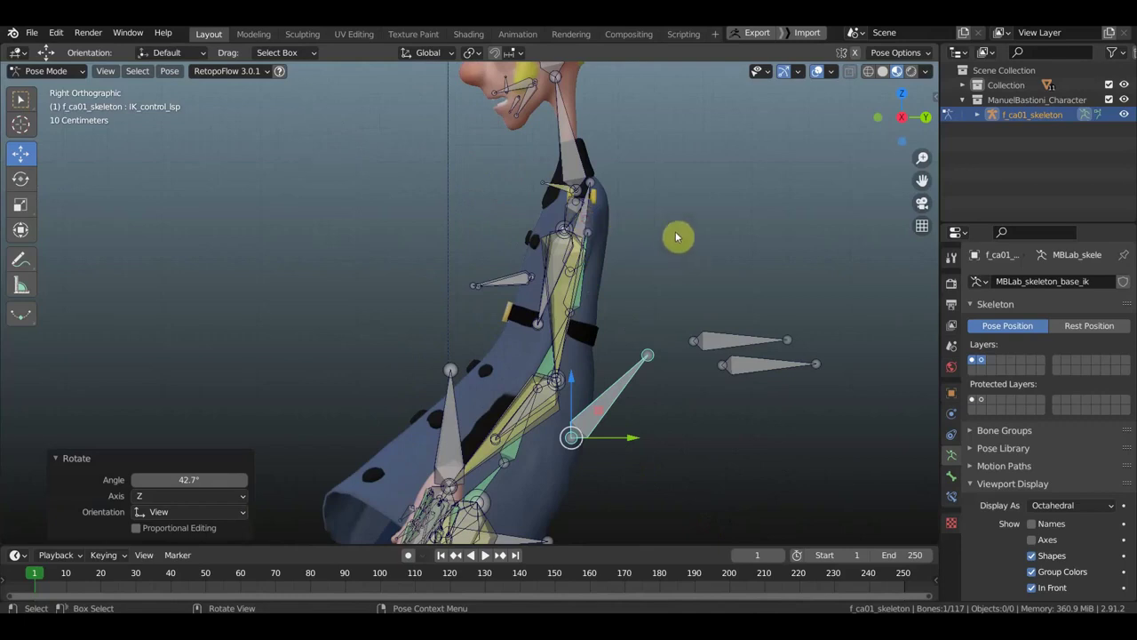
pyautogui.press('r')
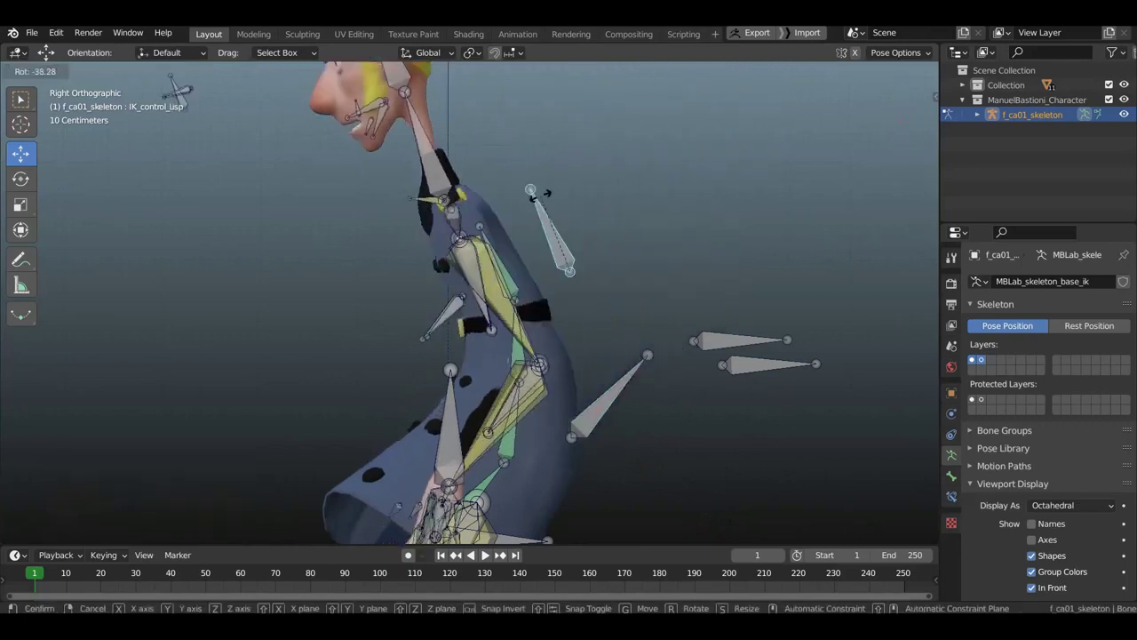
pyautogui.click(533, 193)
pyautogui.moveTo(574, 246)
pyautogui.mouseDown(button='middle')
pyautogui.moveTo(596, 318)
pyautogui.moveTo(604, 279)
pyautogui.moveTo(770, 299)
pyautogui.mouseUp(button='middle')
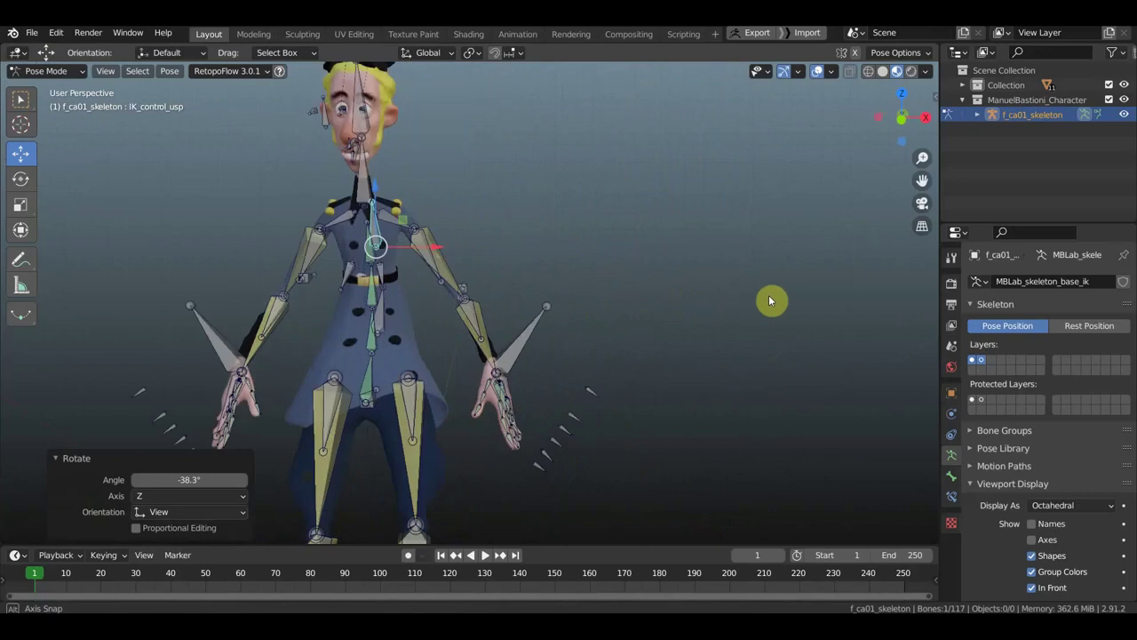
# Step: Raise the left hand by moving its IK control IK_control_a_L
pyautogui.click(524, 351)
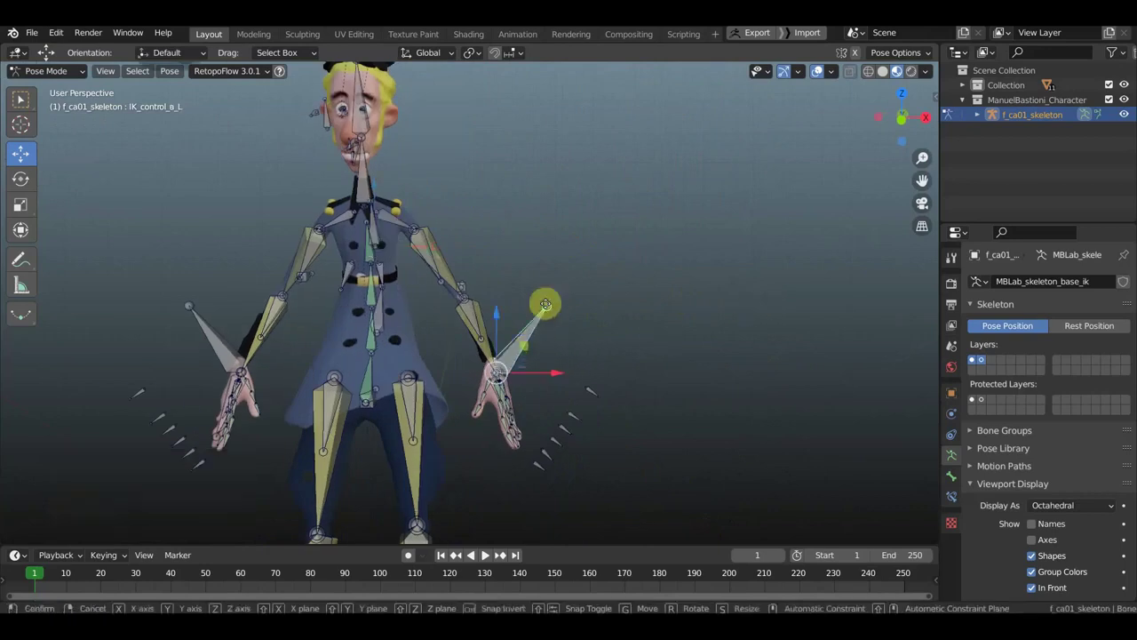
pyautogui.press('g')
pyautogui.click(570, 241)
pyautogui.moveTo(482, 254)
pyautogui.mouseDown(button='middle')
pyautogui.moveTo(483, 320)
pyautogui.moveTo(471, 324)
pyautogui.moveTo(543, 323)
pyautogui.moveTo(572, 376)
pyautogui.moveTo(512, 324)
pyautogui.mouseUp(button='middle')
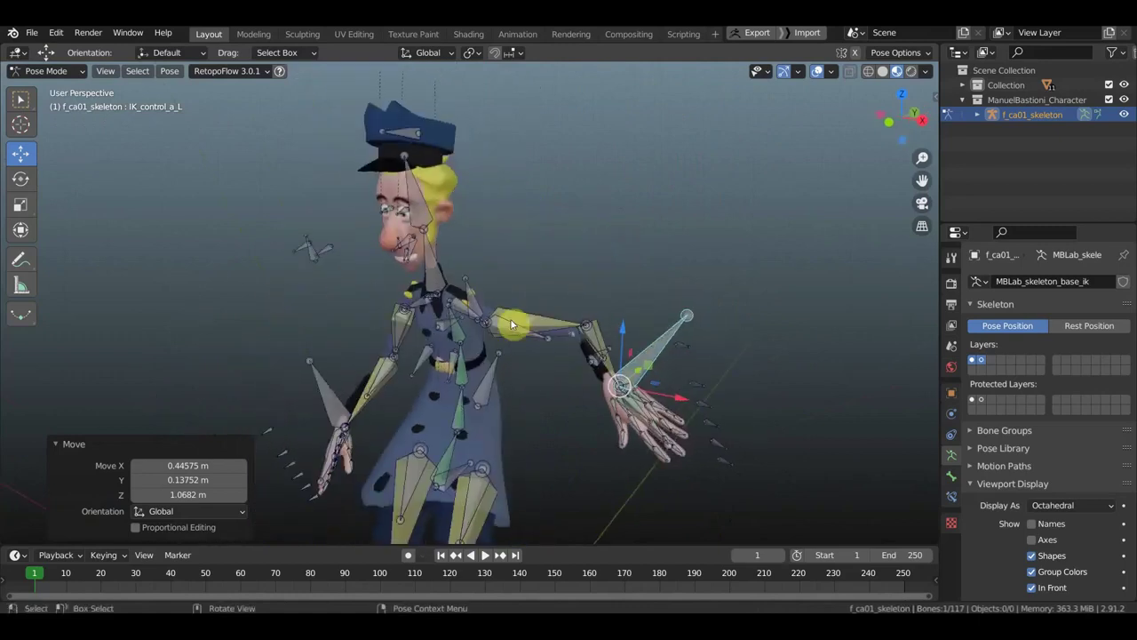
pyautogui.scroll(3, 525, 326)
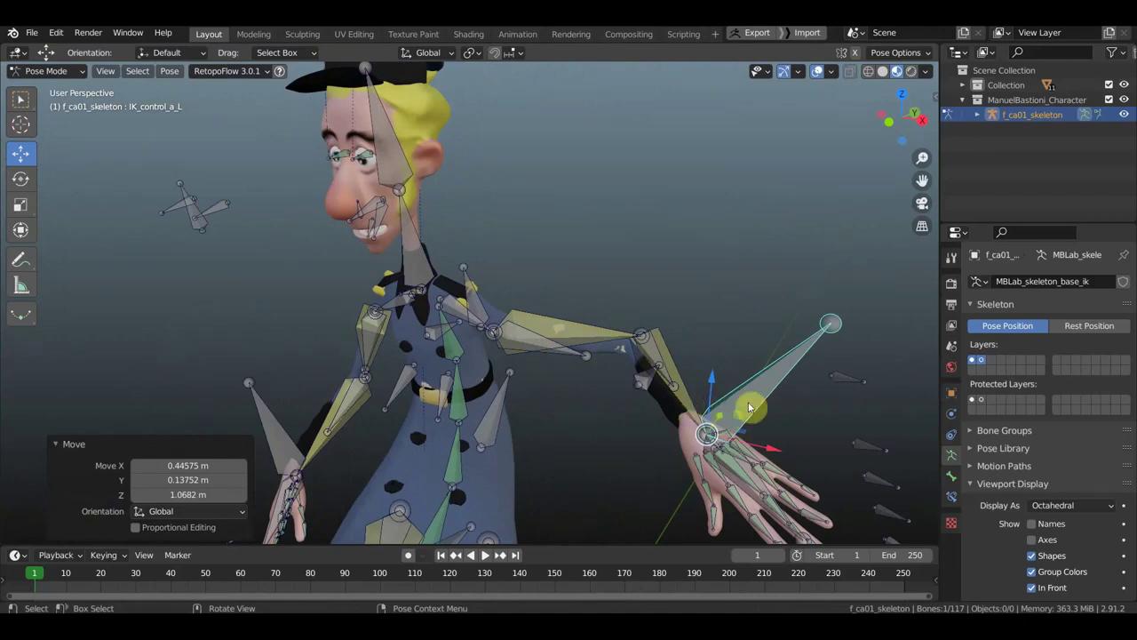
pyautogui.scroll(-3, 721, 411)
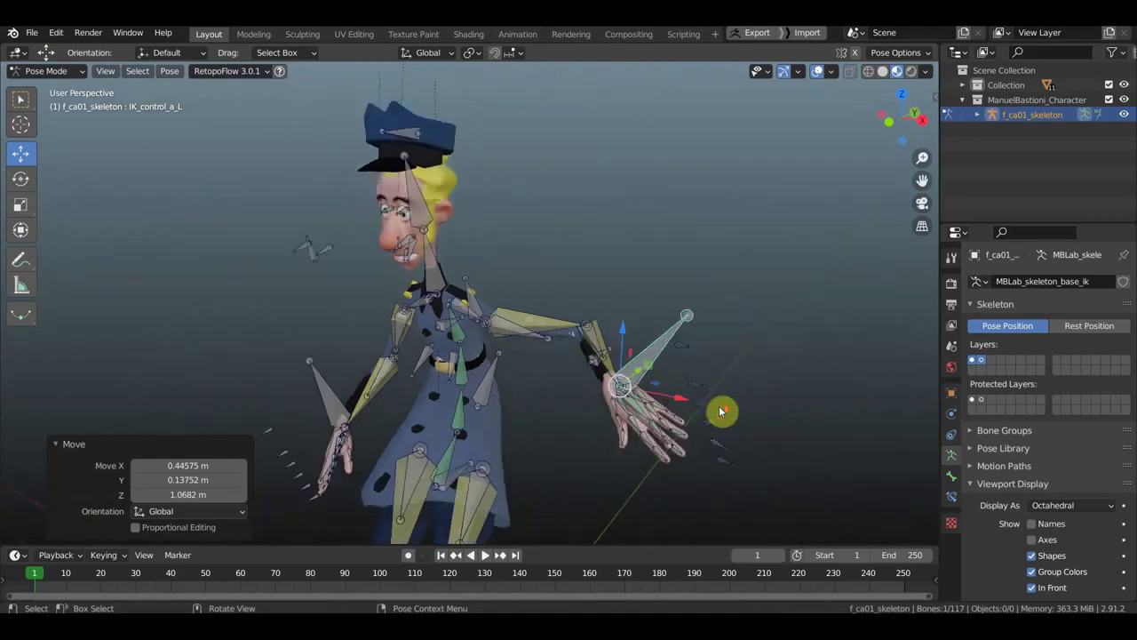
pyautogui.scroll(-2, 718, 410)
# Step: Tilt the head by rotating the neck bone 20°
pyautogui.moveTo(718, 410)
pyautogui.mouseDown(button='middle')
pyautogui.moveTo(737, 305)
pyautogui.moveTo(754, 320)
pyautogui.moveTo(803, 322)
pyautogui.moveTo(645, 317)
pyautogui.moveTo(670, 383)
pyautogui.moveTo(463, 274)
pyautogui.moveTo(622, 311)
pyautogui.moveTo(655, 364)
pyautogui.moveTo(683, 243)
pyautogui.moveTo(612, 315)
pyautogui.mouseUp(button='middle')
pyautogui.scroll(2, 463, 274)
pyautogui.moveTo(751, 279); pyautogui.dragTo(684, 258, button='middle')
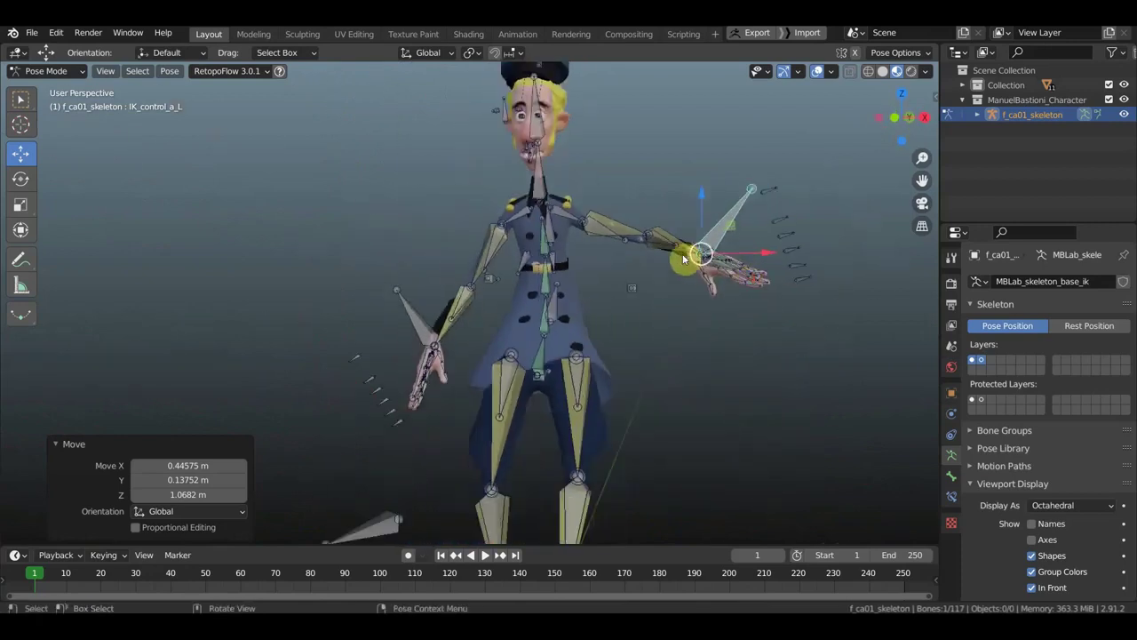
pyautogui.keyDown('shift'); pyautogui.moveTo(731, 399); pyautogui.dragTo(728, 213, button='middle'); pyautogui.keyUp('shift')
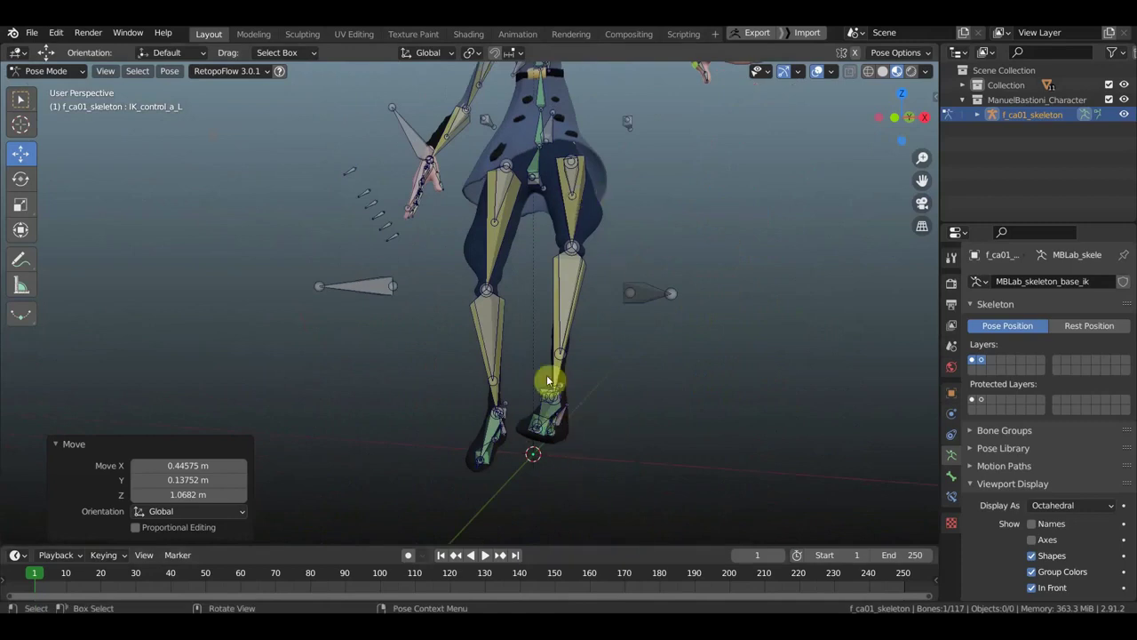
pyautogui.moveTo(643, 279)
pyautogui.mouseDown(button='middle')
pyautogui.moveTo(646, 336)
pyautogui.moveTo(660, 325)
pyautogui.moveTo(655, 409)
pyautogui.moveTo(551, 212)
pyautogui.mouseUp(button='middle')
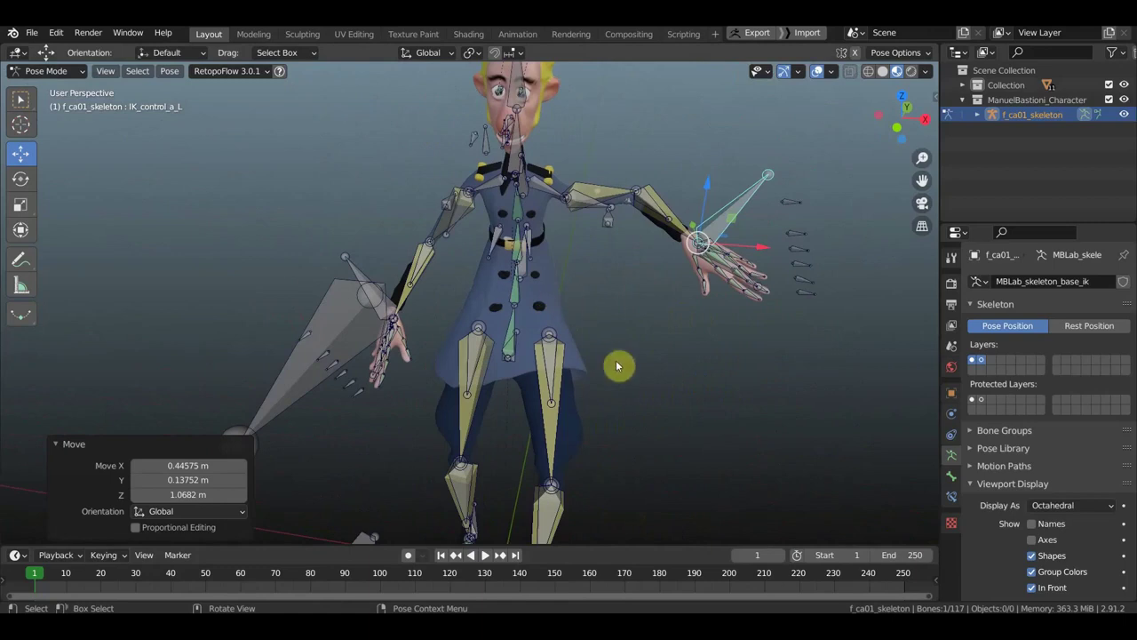
pyautogui.press('KP_1')
pyautogui.press('KP_3')
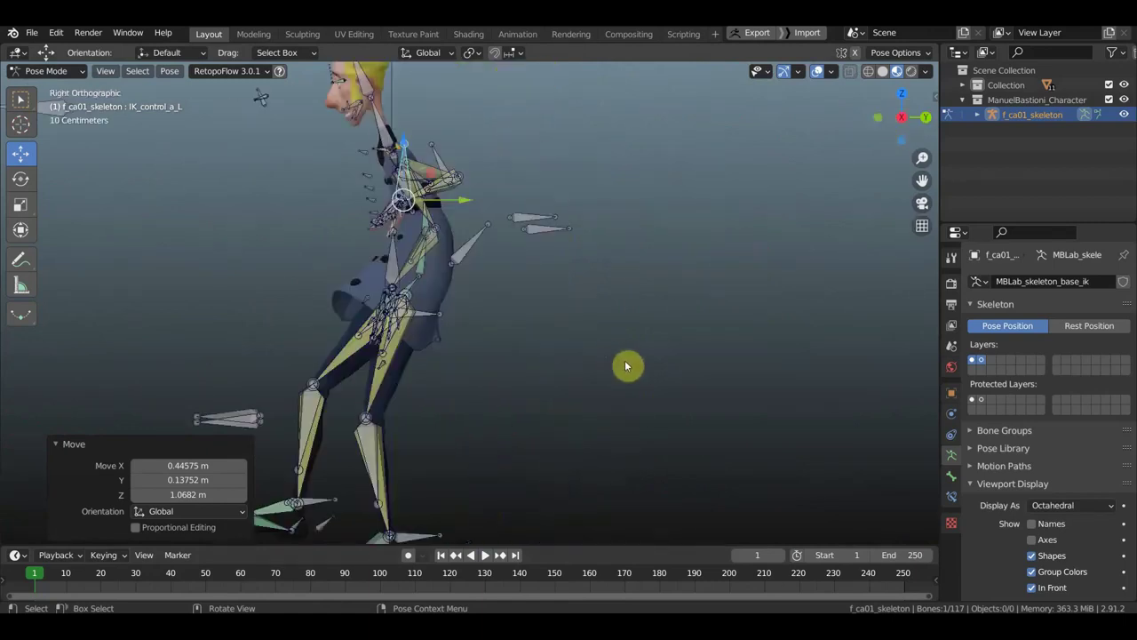
pyautogui.keyDown('shift'); pyautogui.moveTo(603, 358); pyautogui.dragTo(731, 436, button='middle'); pyautogui.keyUp('shift')
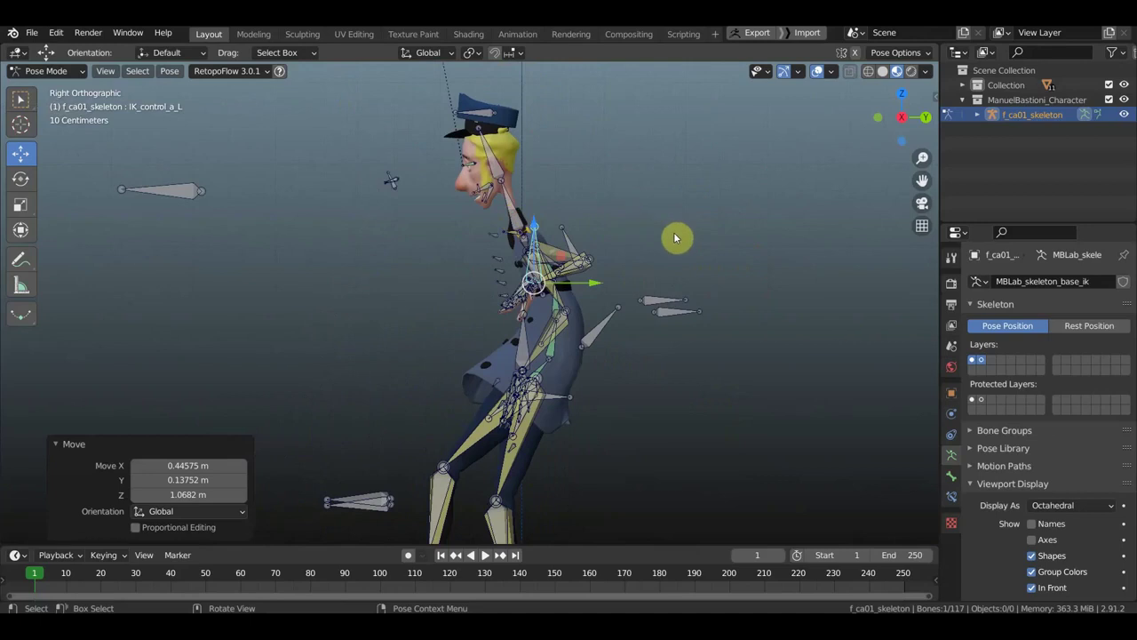
pyautogui.click(516, 206)
pyautogui.press('r')
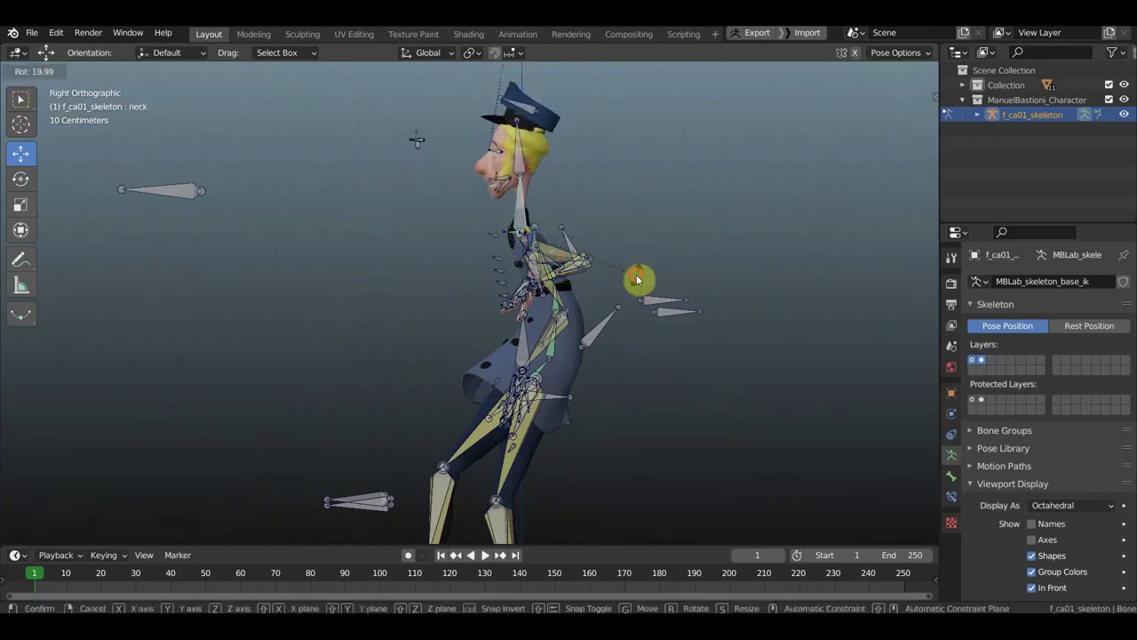
pyautogui.click(637, 280)
pyautogui.moveTo(577, 163)
pyautogui.keyDown('shift'); pyautogui.mouseDown(button='middle')
pyautogui.moveTo(589, 360)
pyautogui.moveTo(535, 304)
pyautogui.mouseUp(button='middle'); pyautogui.keyUp('shift')
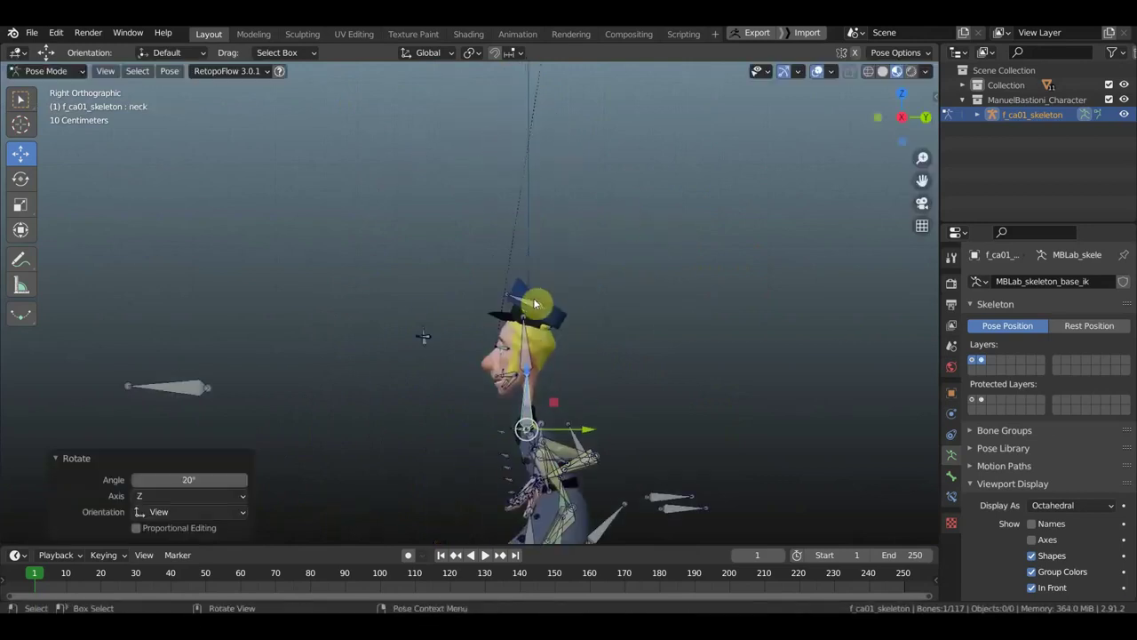
# Step: Move the hat bone head.006 to a new position
pyautogui.click(591, 332)
pyautogui.press('g')
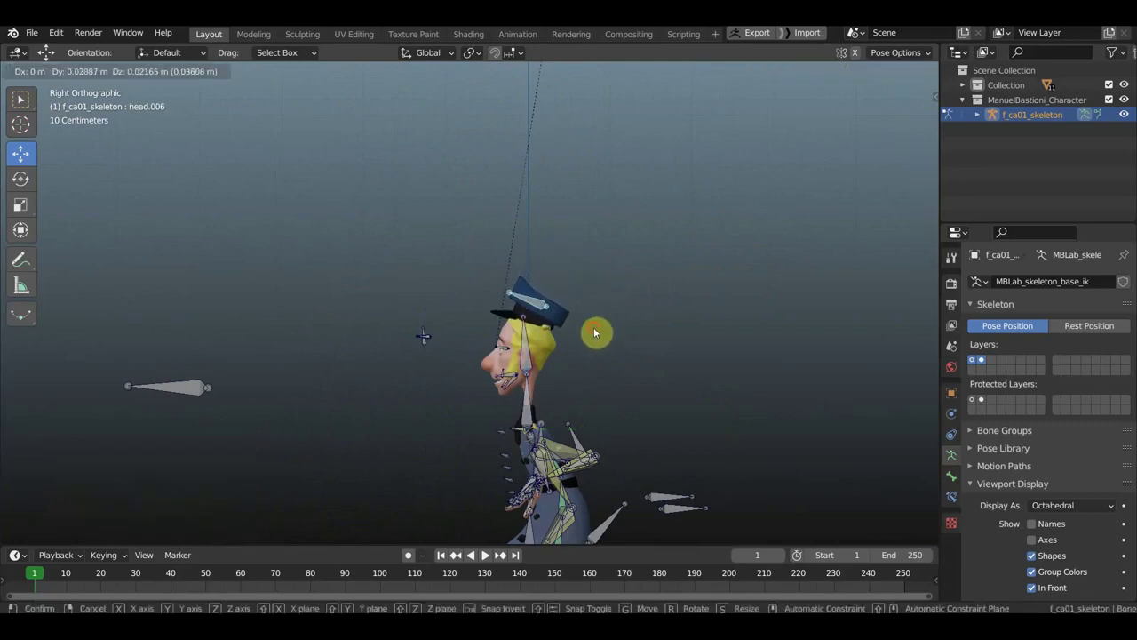
pyautogui.click(595, 332)
pyautogui.scroll(2, 604, 335)
pyautogui.scroll(3, 652, 203)
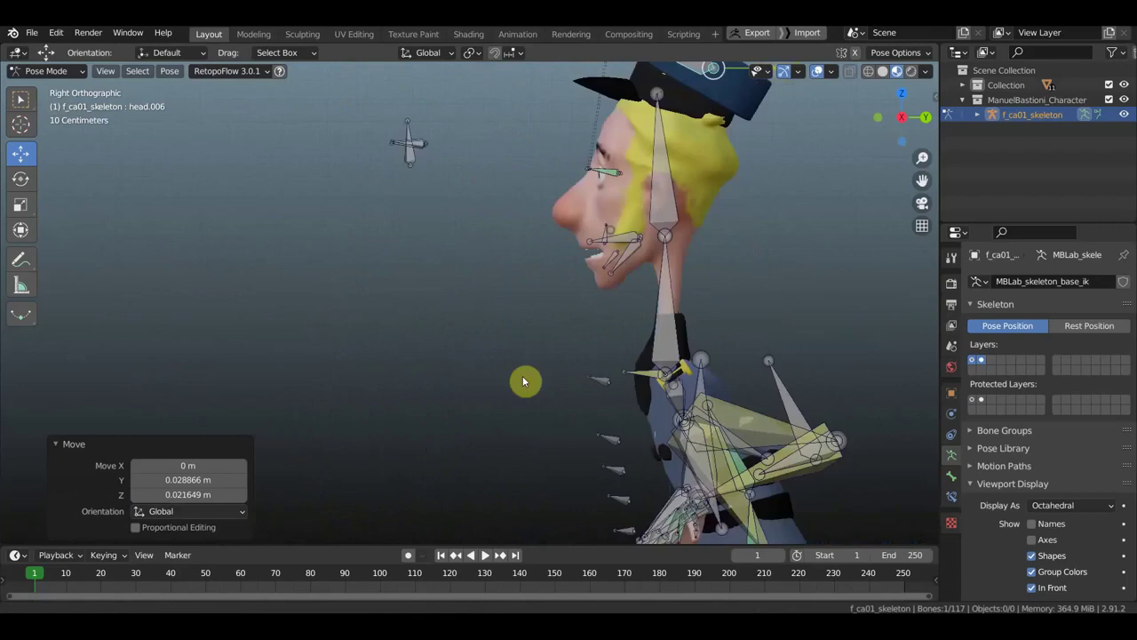
pyautogui.keyDown('shift'); pyautogui.moveTo(523, 382); pyautogui.dragTo(520, 423, button='middle'); pyautogui.keyUp('shift')
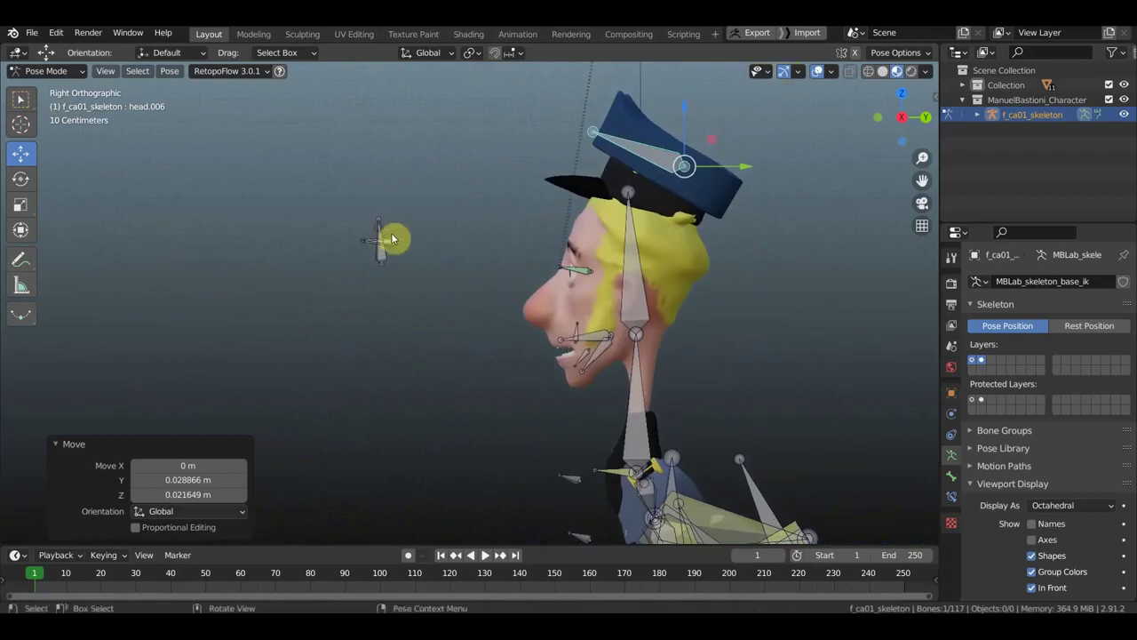
# Step: Move the head.003 bone by X 0.11657 m, Y 0.027732 m, Z 0.025977 m
pyautogui.click(479, 268)
pyautogui.press('g')
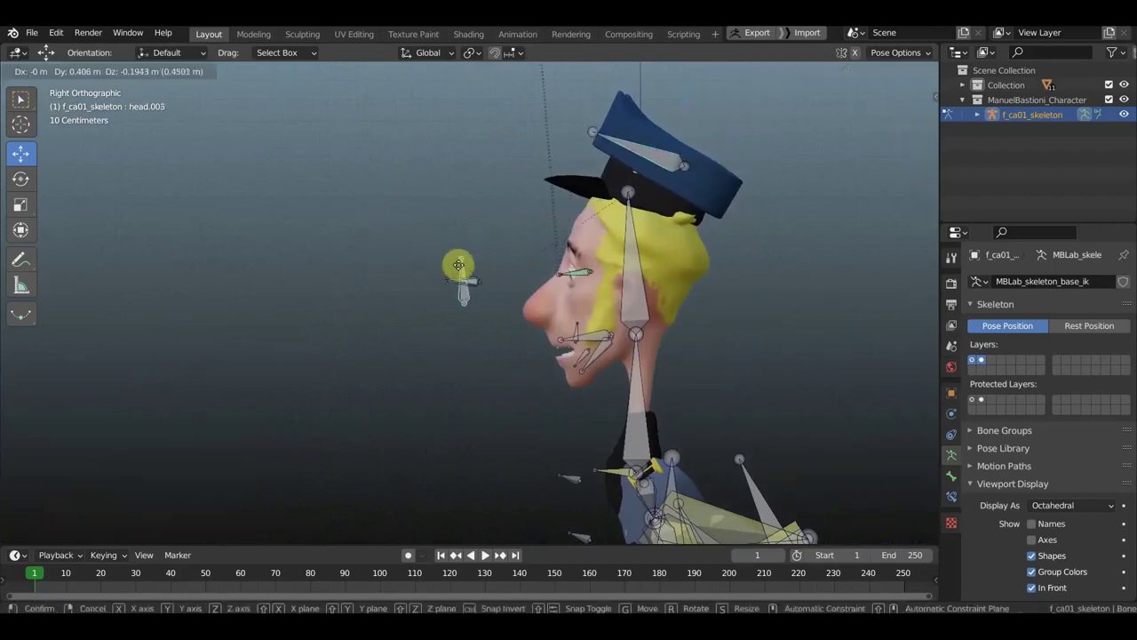
pyautogui.click(419, 234)
pyautogui.moveTo(418, 233); pyautogui.dragTo(695, 275, button='middle')
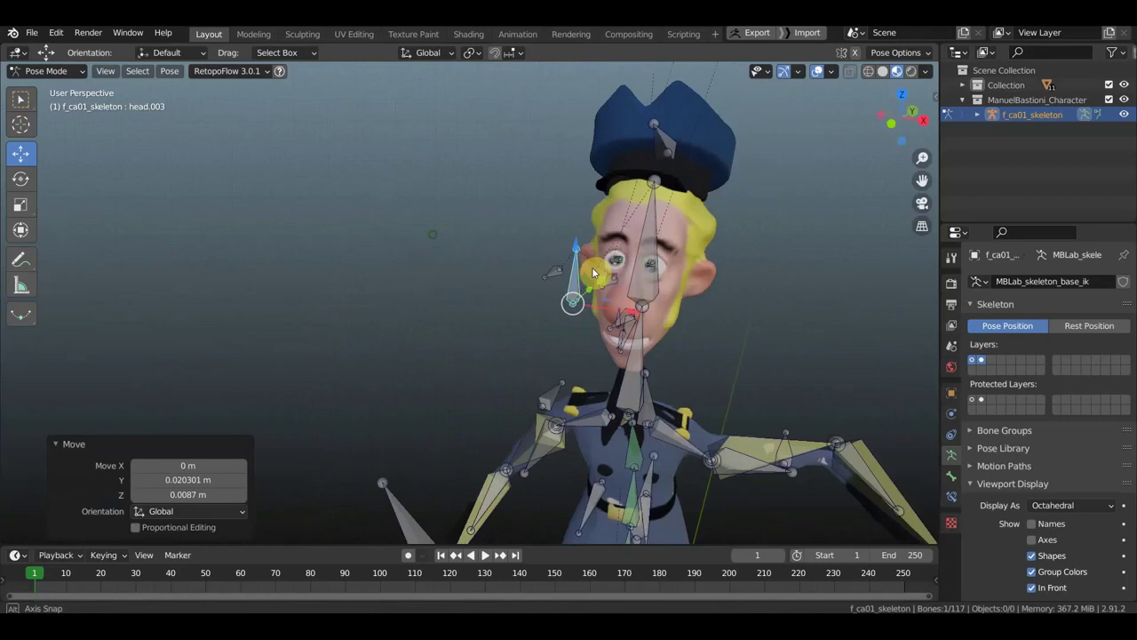
# Step: With overlays hidden, move the eye bone, then show the bones again
pyautogui.click(818, 72)
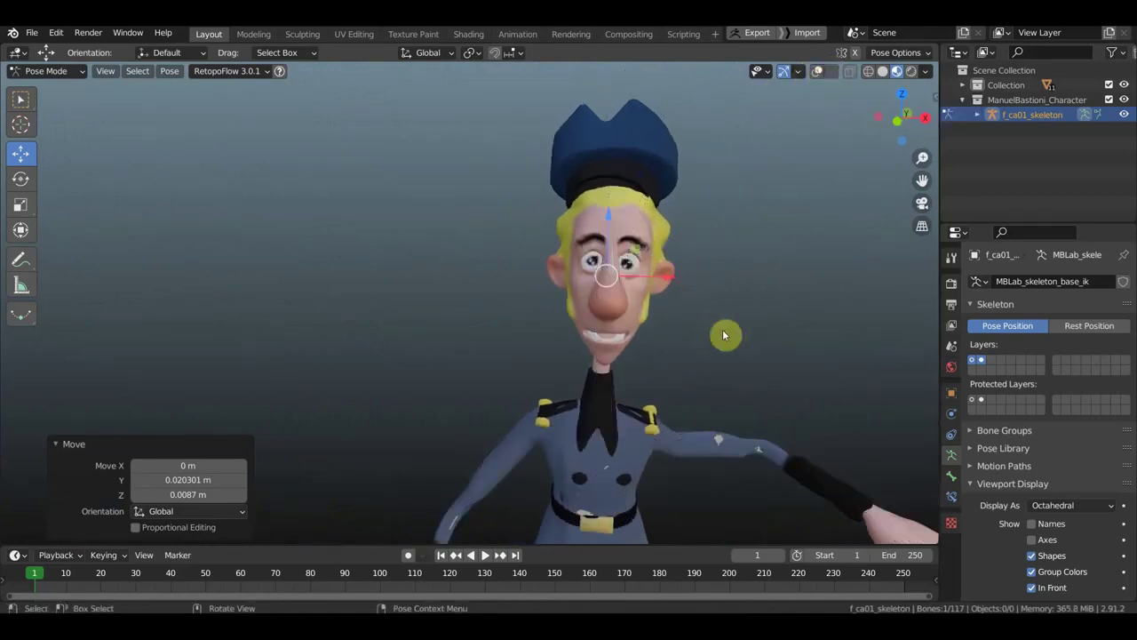
pyautogui.press('g')
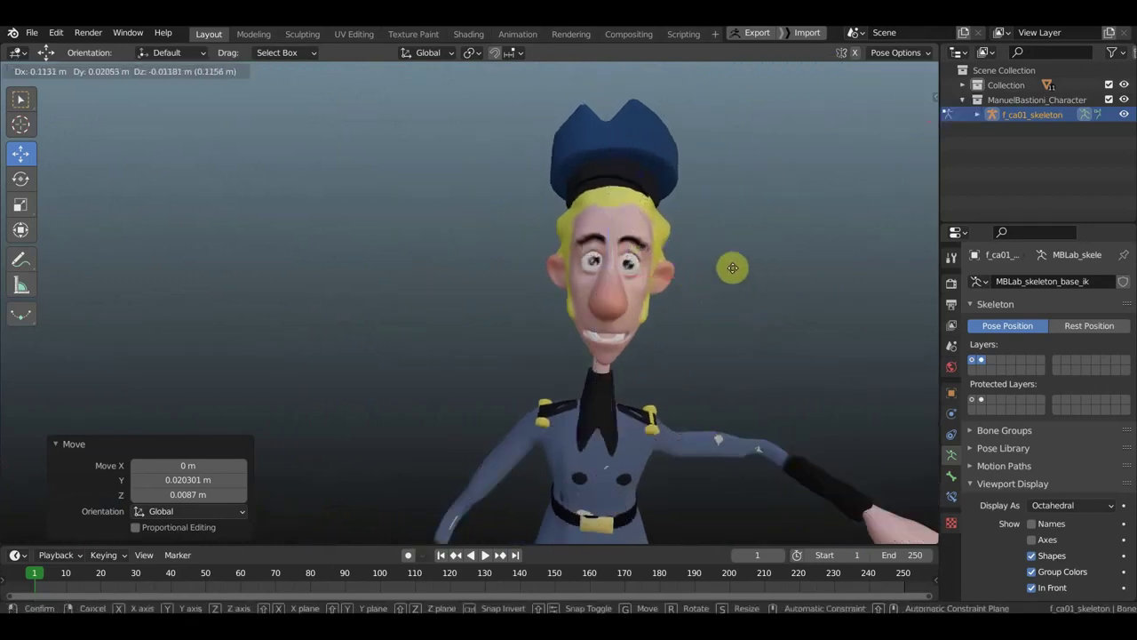
pyautogui.click(782, 321)
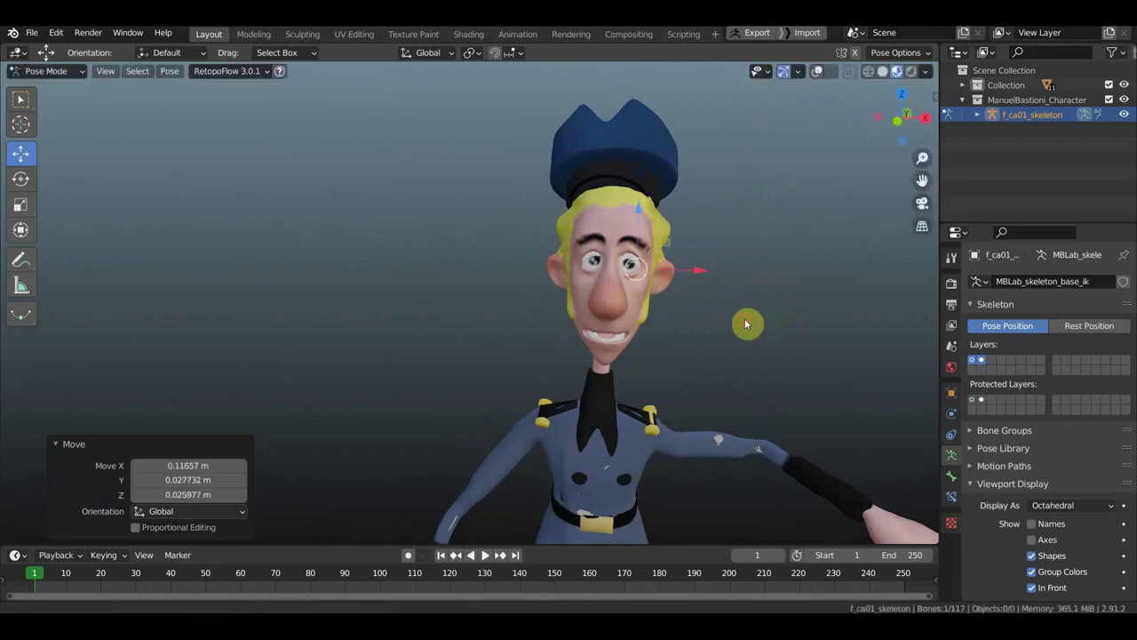
pyautogui.hotkey('shift', 'alt', 'z')
pyautogui.moveTo(745, 318); pyautogui.dragTo(712, 246, button='middle')
pyautogui.scroll(-3, 715, 266)
pyautogui.scroll(-2, 721, 297)
pyautogui.scroll(-2, 716, 258)
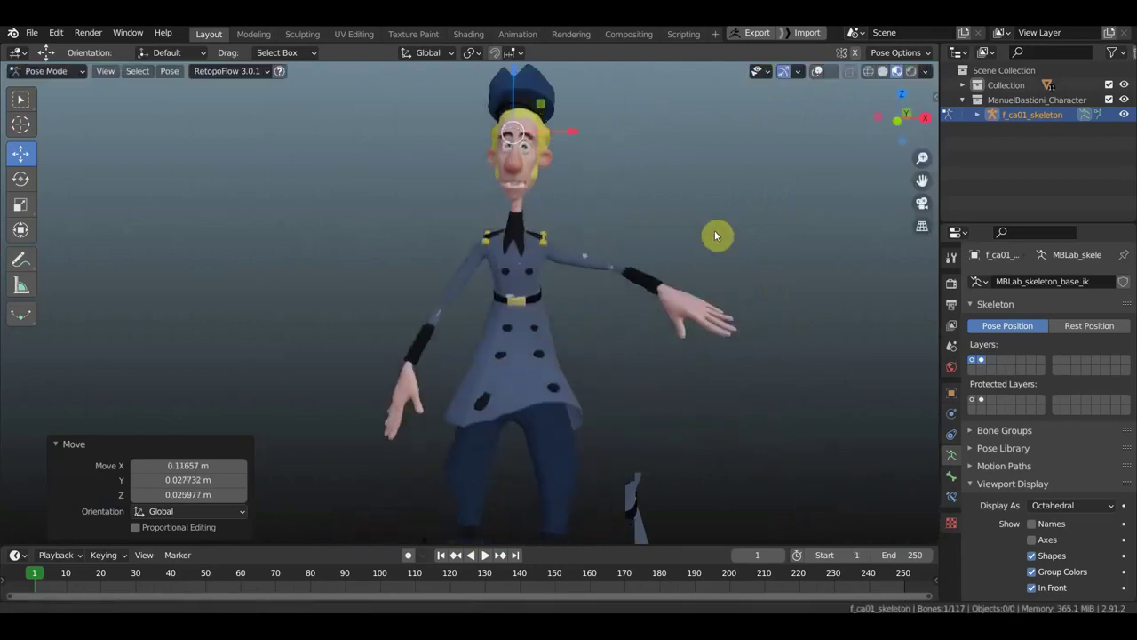
pyautogui.scroll(-1, 714, 230)
pyautogui.scroll(-2, 716, 229)
pyautogui.scroll(-1, 714, 230)
pyautogui.scroll(-2, 701, 245)
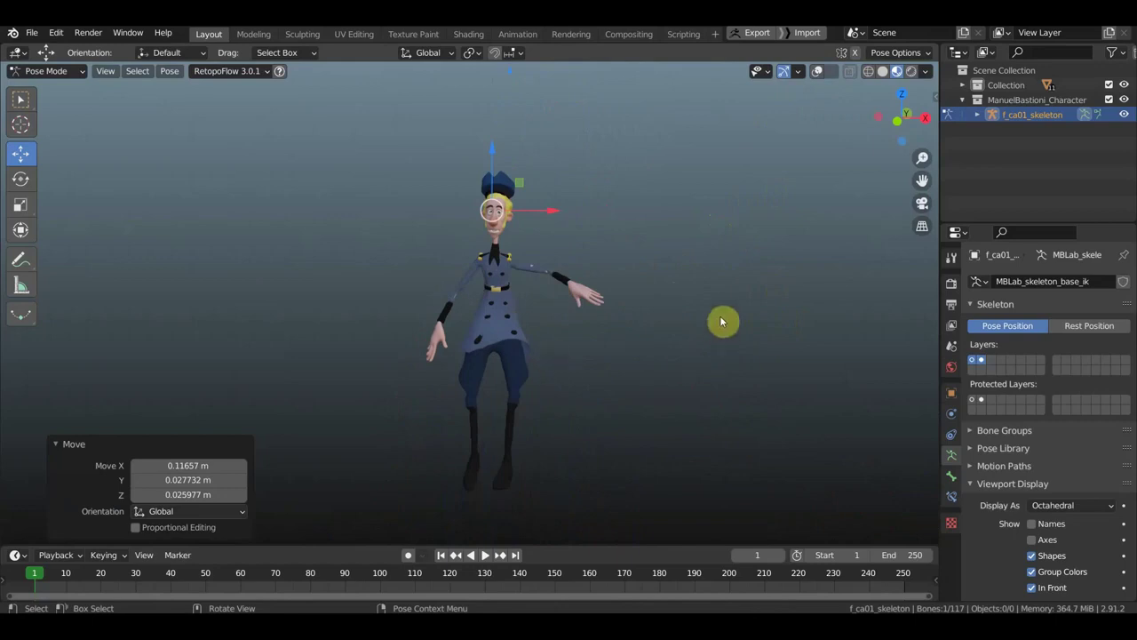
# Step: In the ManuelBastioniLAB sidebar, enable Use Inverse Kinematic and open the character preset list
pyautogui.press('n')
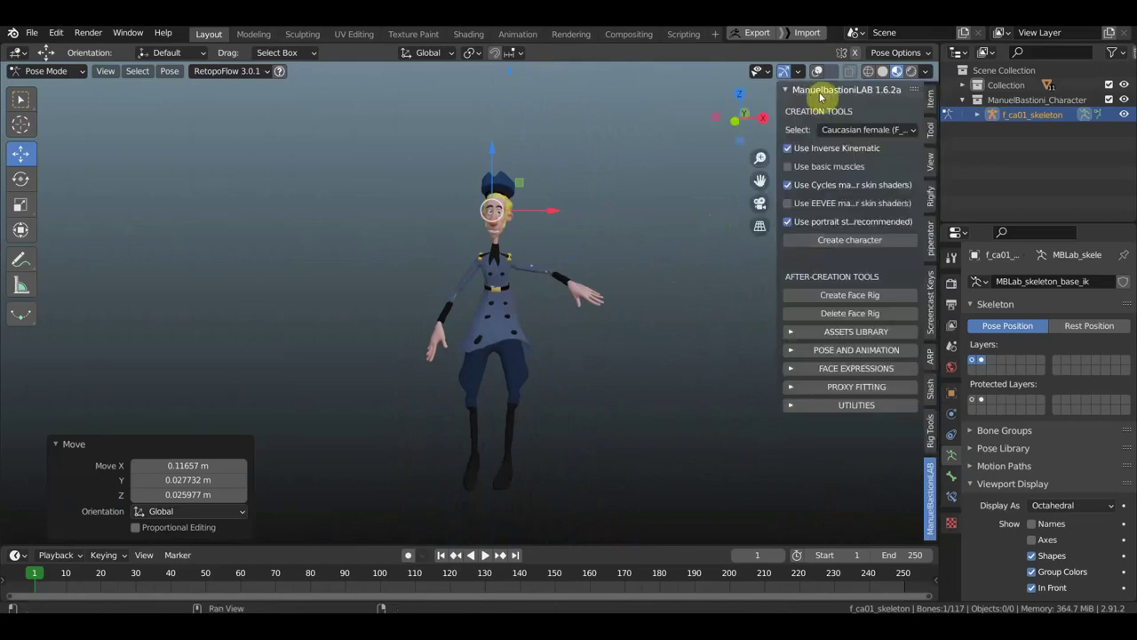
pyautogui.click(848, 298)
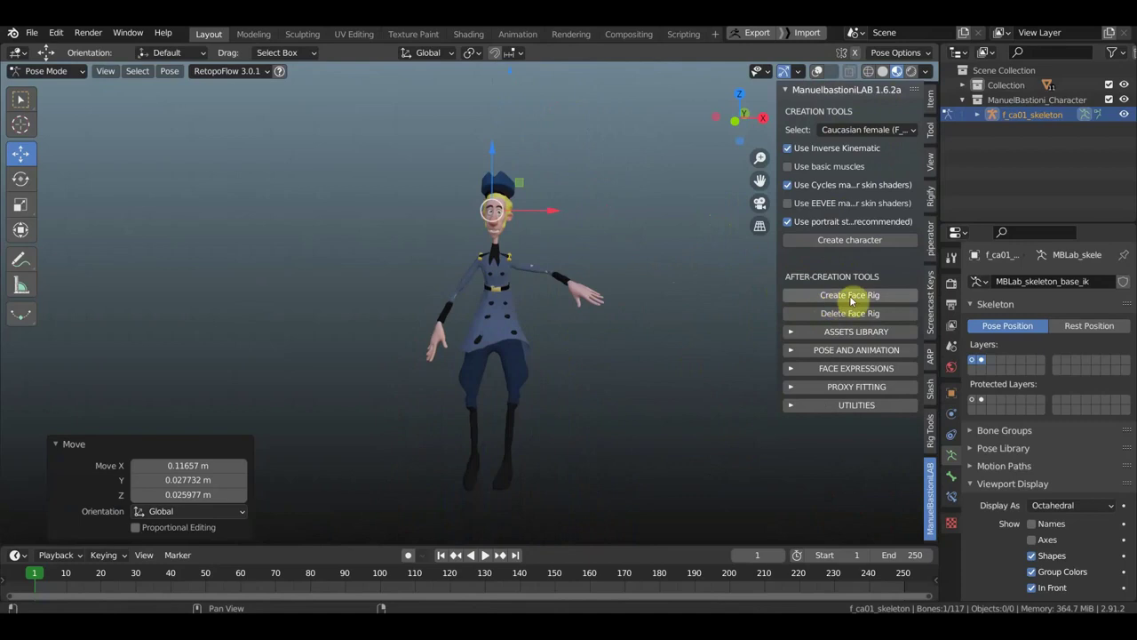
pyautogui.click(794, 160)
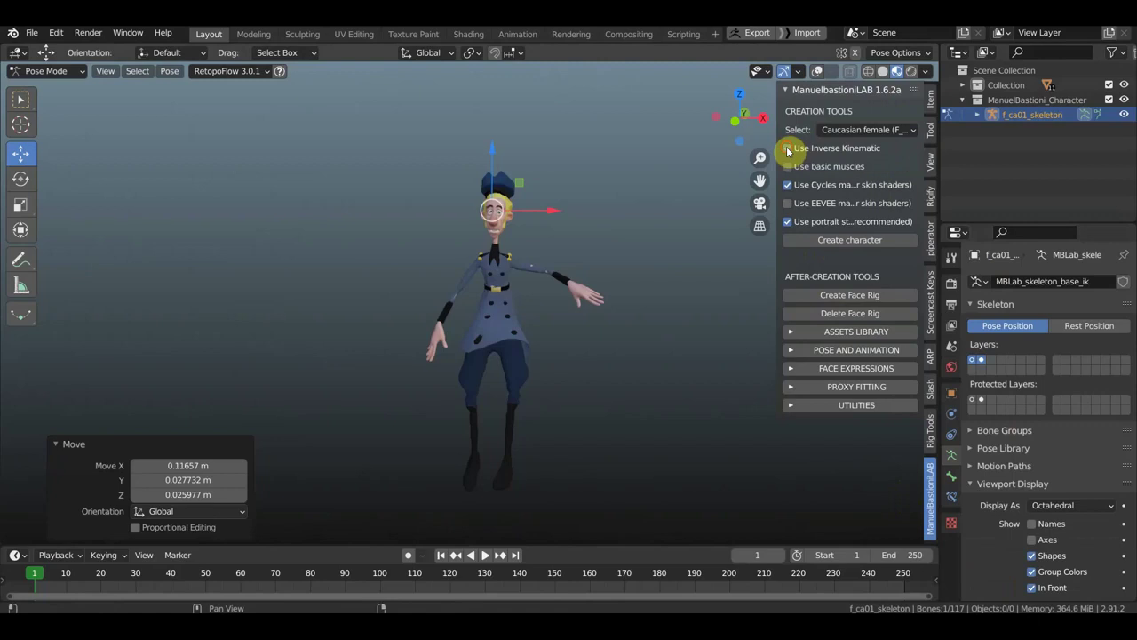
pyautogui.moveTo(675, 312); pyautogui.dragTo(539, 335, button='middle')
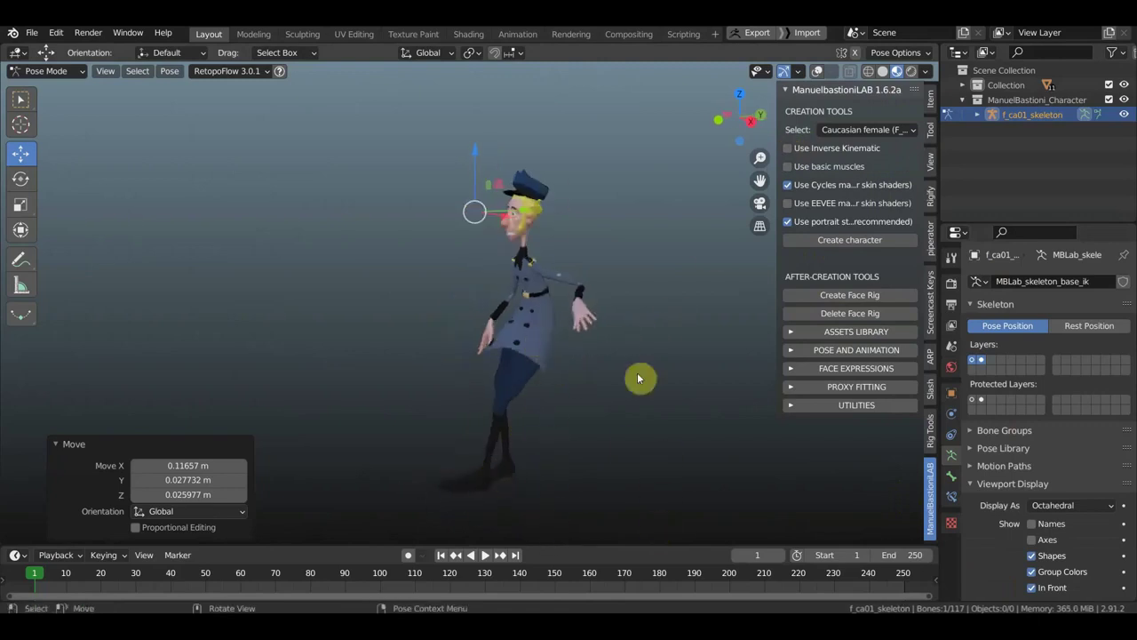
pyautogui.hotkey('ctrl', 'z')
pyautogui.hotkey('ctrl', 'shift', 'z')
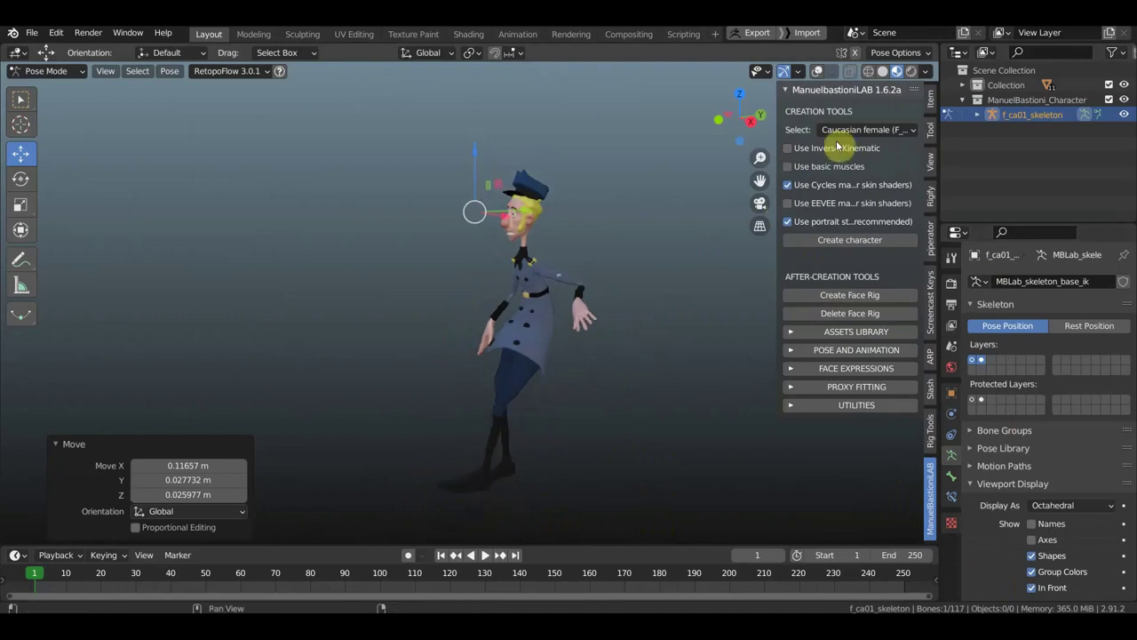
pyautogui.click(787, 148)
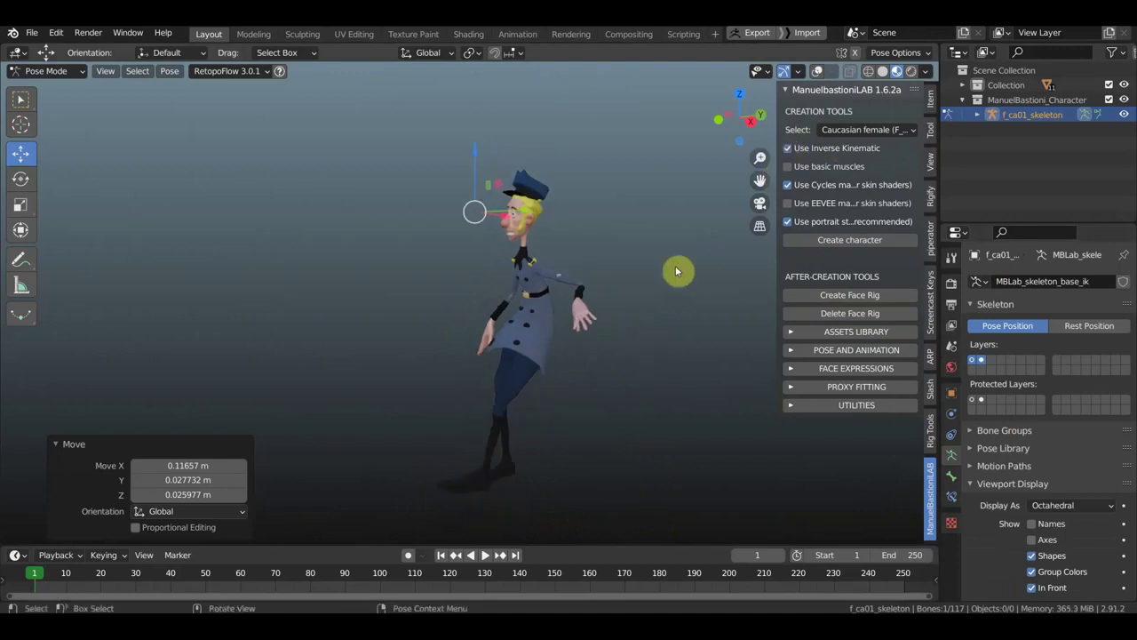
pyautogui.click(867, 131)
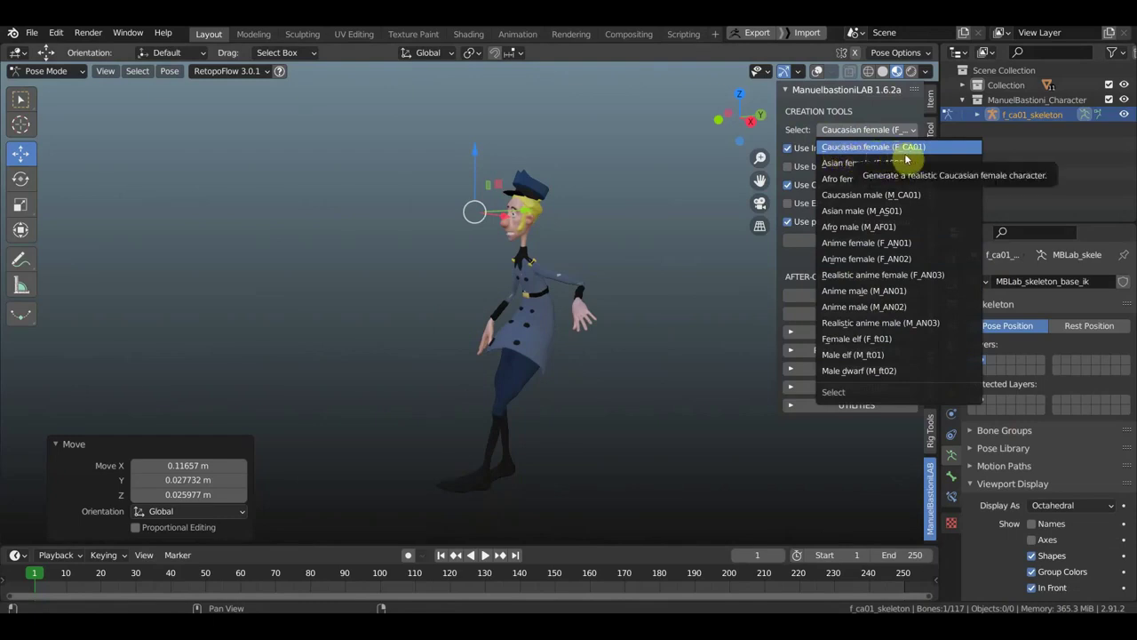
# Step: Keep Caucasian female as the character type and close the ManuelBastioniLAB sidebar
pyautogui.click(858, 157)
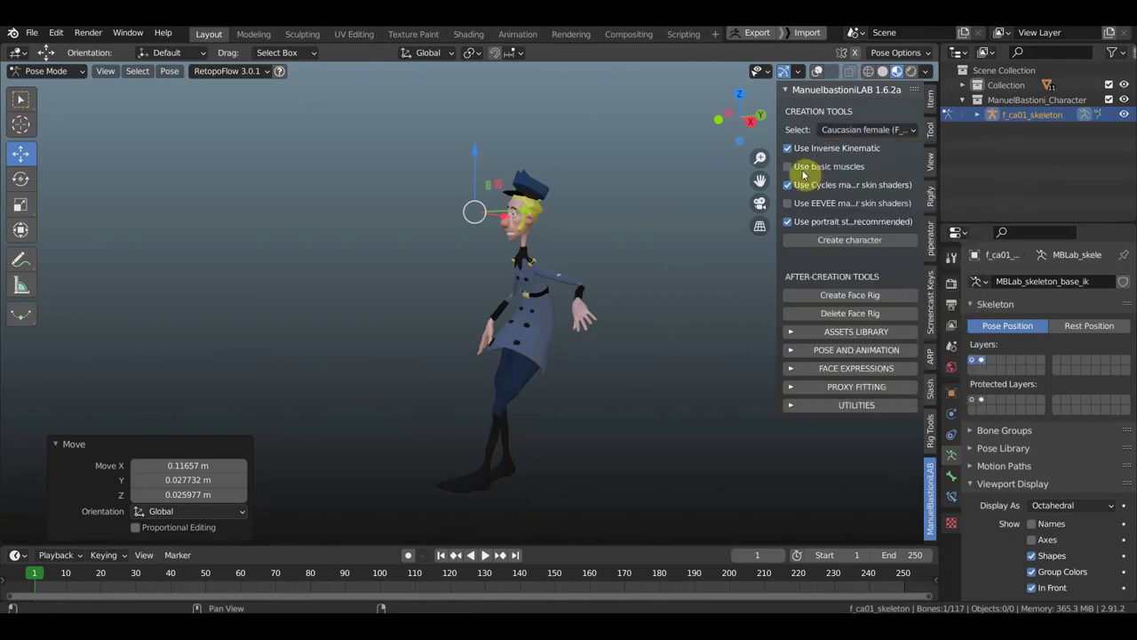
pyautogui.click(860, 132)
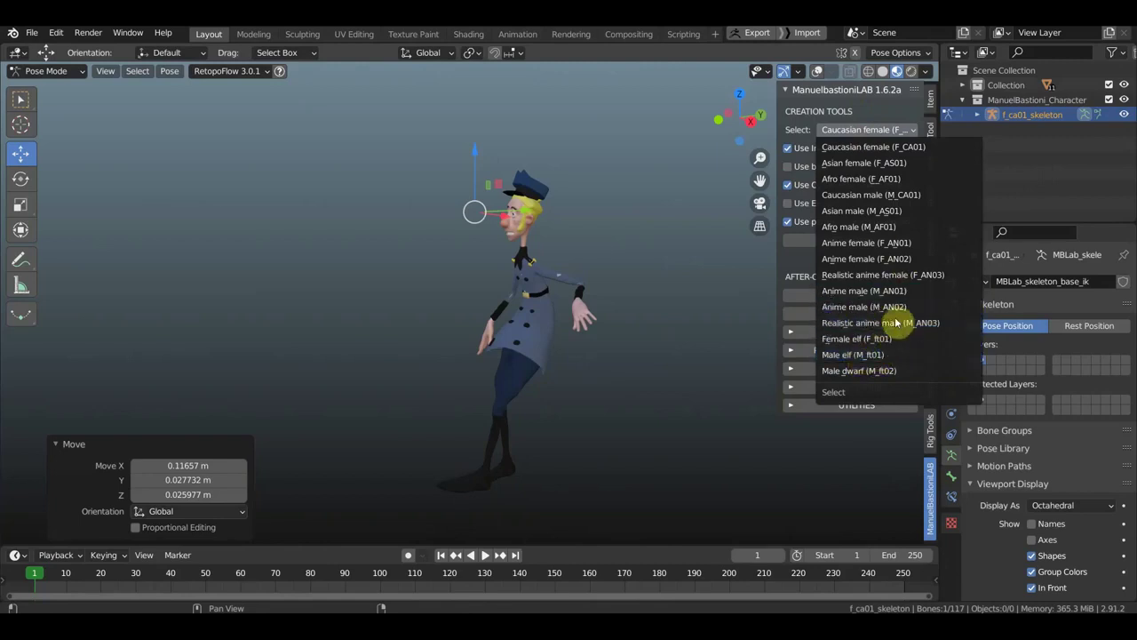
pyautogui.click(797, 313)
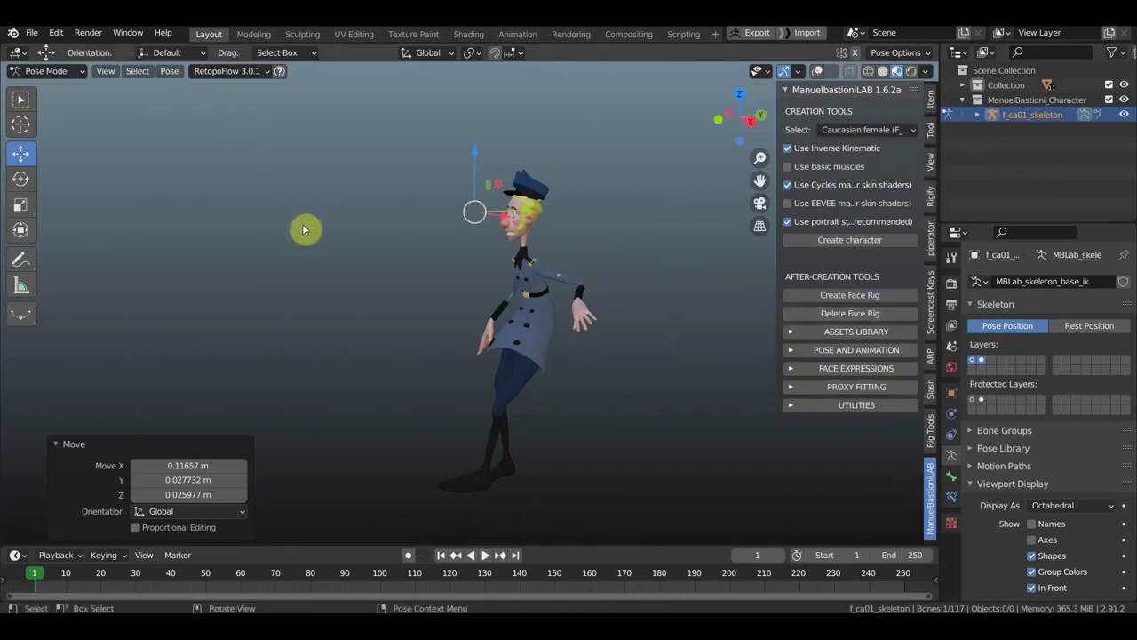
pyautogui.keyDown('shift'); pyautogui.moveTo(293, 249); pyautogui.dragTo(358, 240, button='middle'); pyautogui.keyUp('shift')
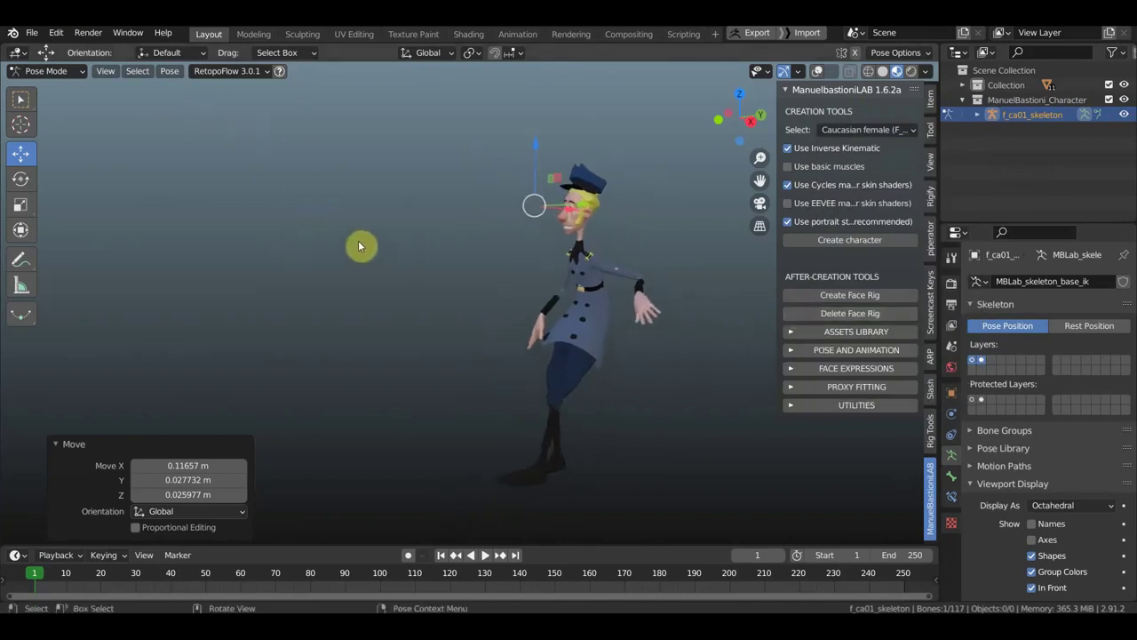
pyautogui.press('n')
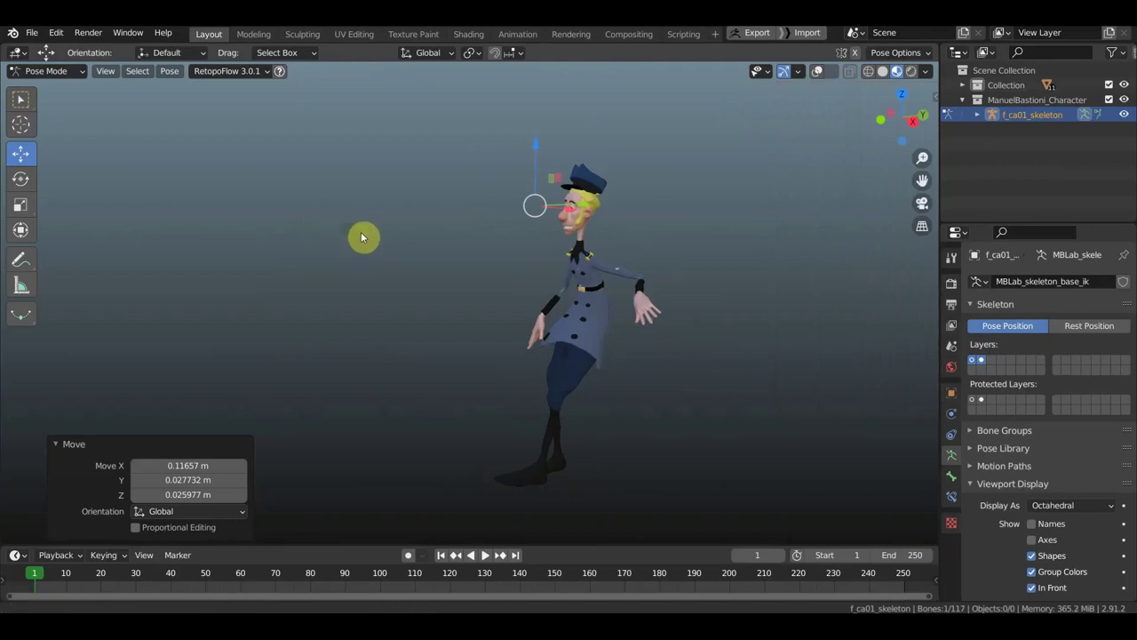
pyautogui.keyDown('shift'); pyautogui.moveTo(362, 236); pyautogui.dragTo(398, 236, button='middle'); pyautogui.keyUp('shift')
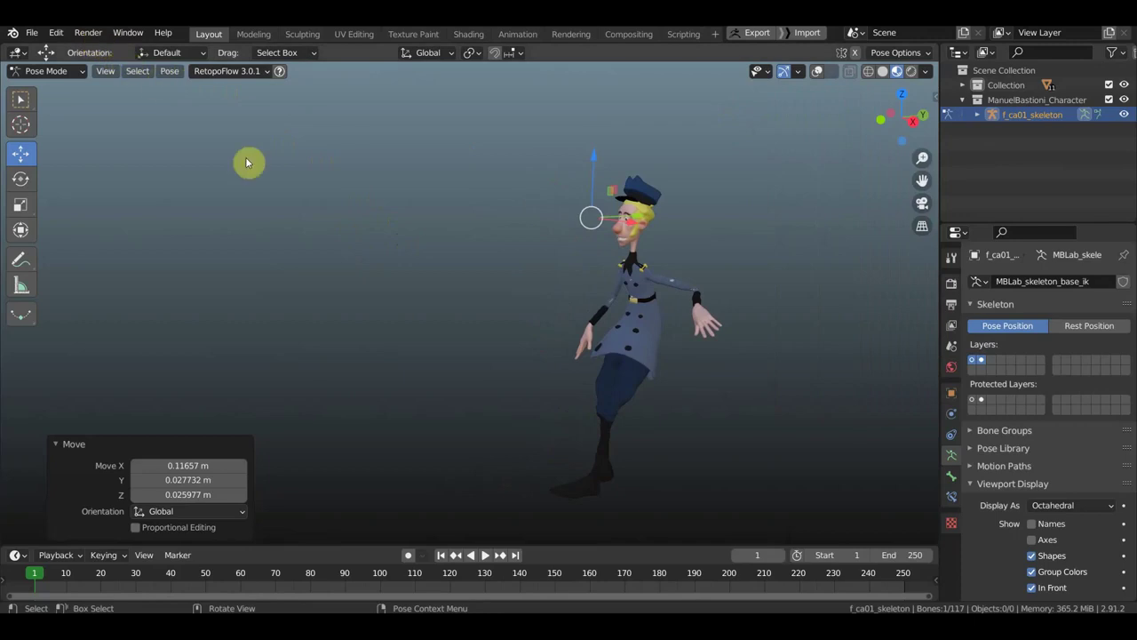
# Step: In Preferences > Add-ons, filter by 'ma' to check the ManuelbastioniLAB 1.6.2 add-on is enabled
pyautogui.click(57, 34)
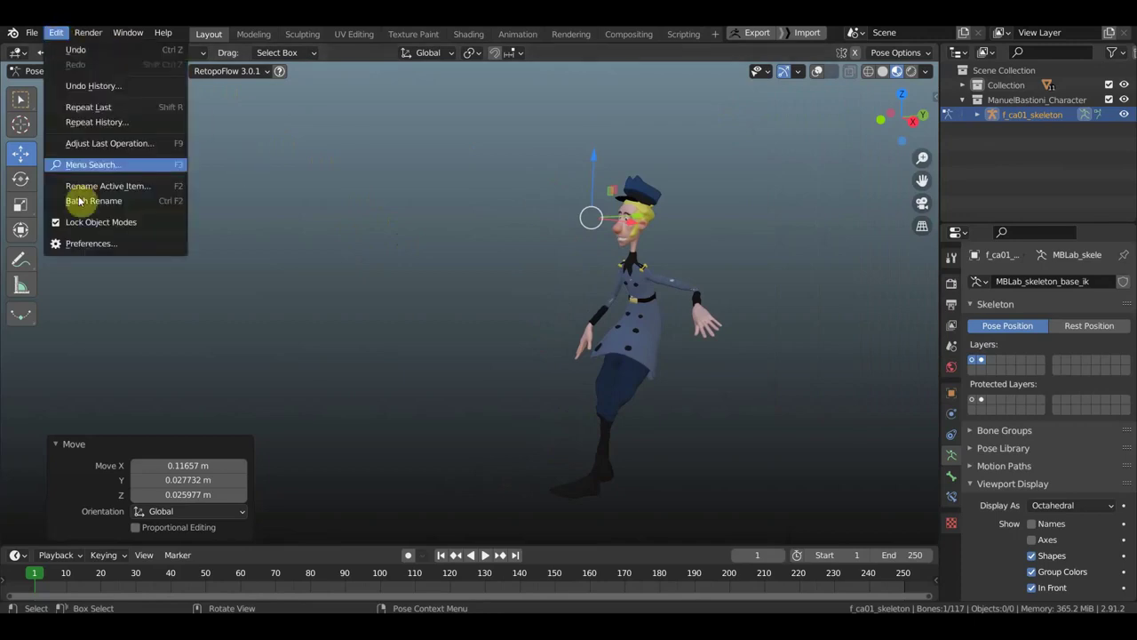
pyautogui.click(103, 248)
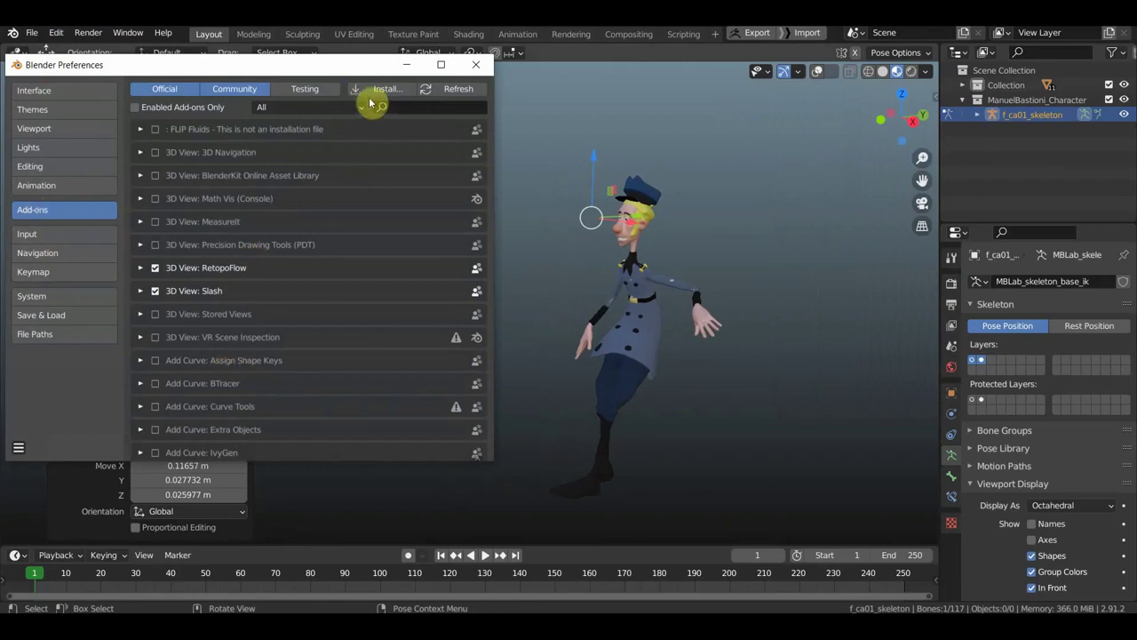
pyautogui.scroll(-1, 338, 274)
pyautogui.scroll(-1, 337, 274)
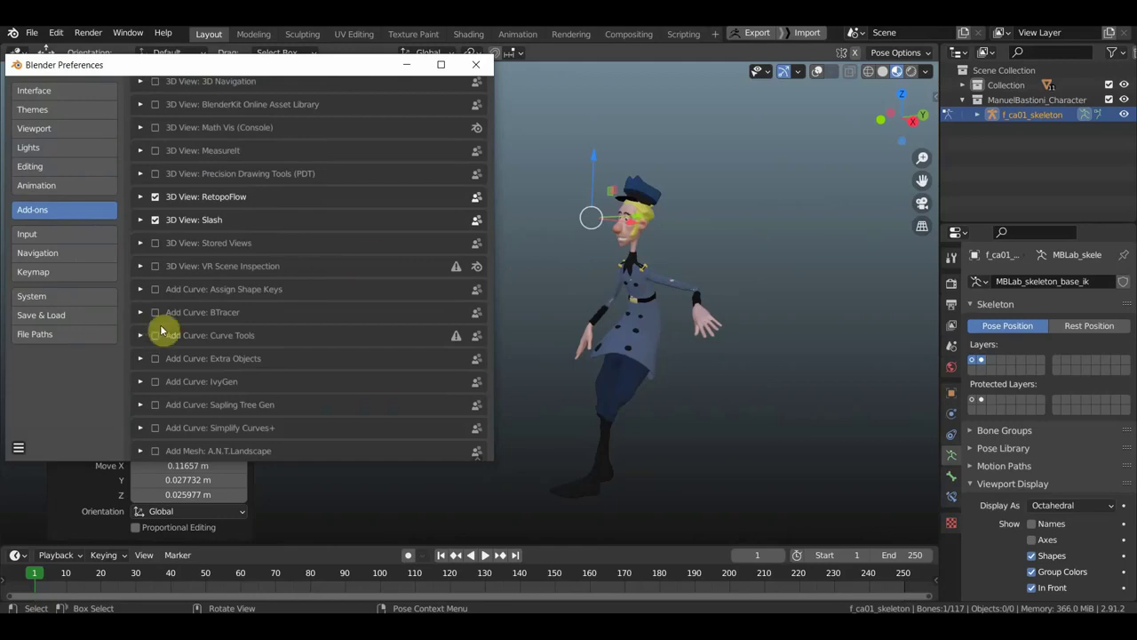
pyautogui.scroll(3, 354, 133)
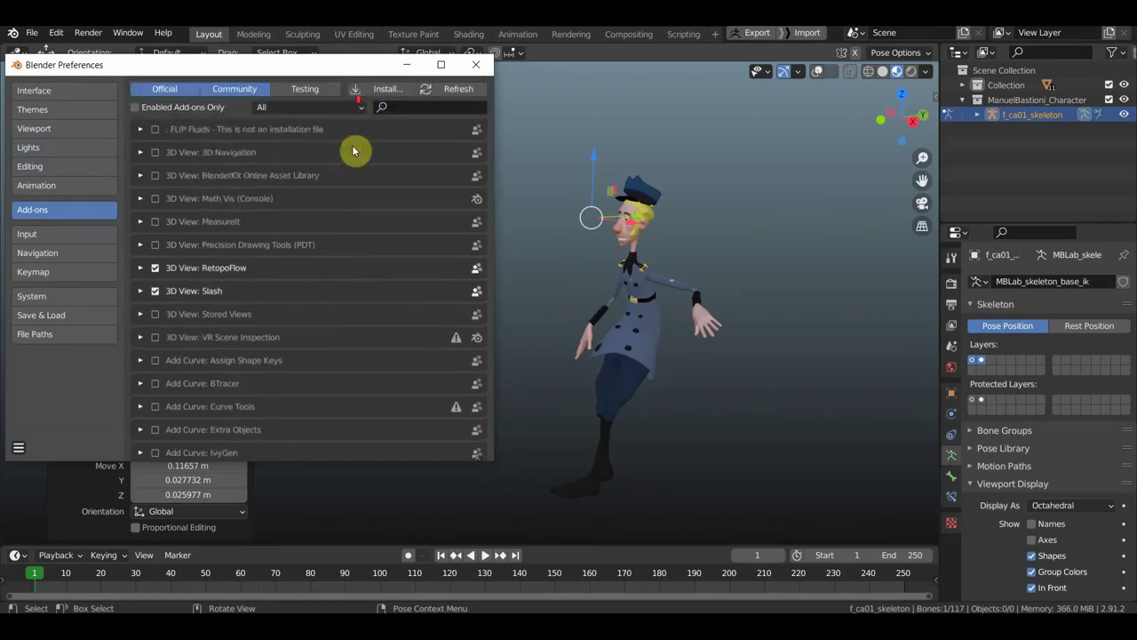
pyautogui.click(406, 107)
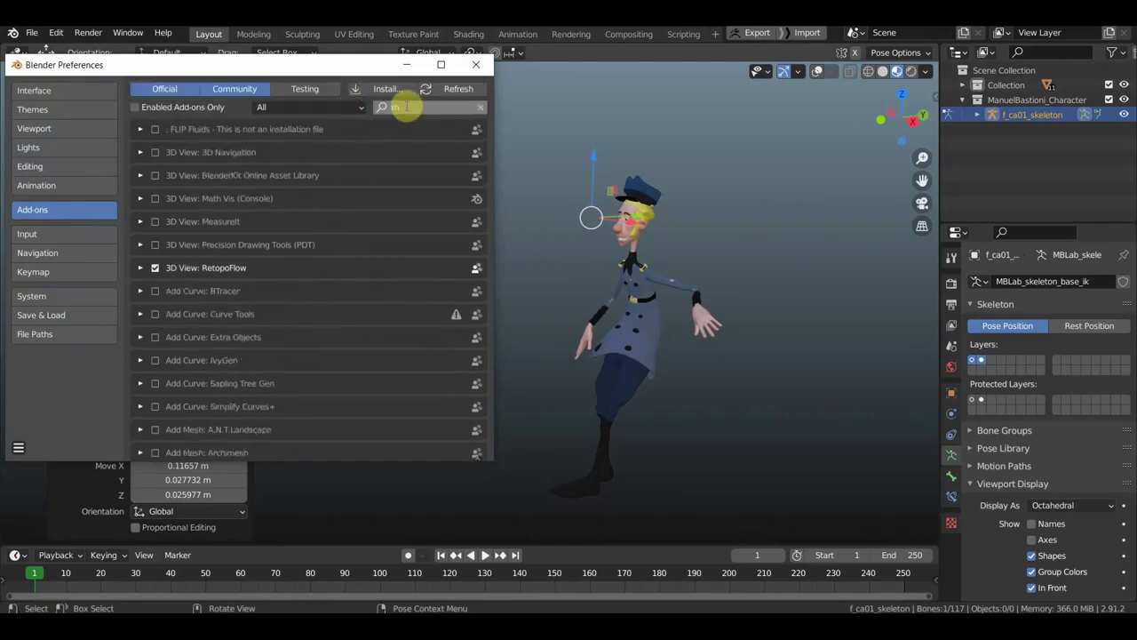
pyautogui.write('ma')
pyautogui.press('Return')
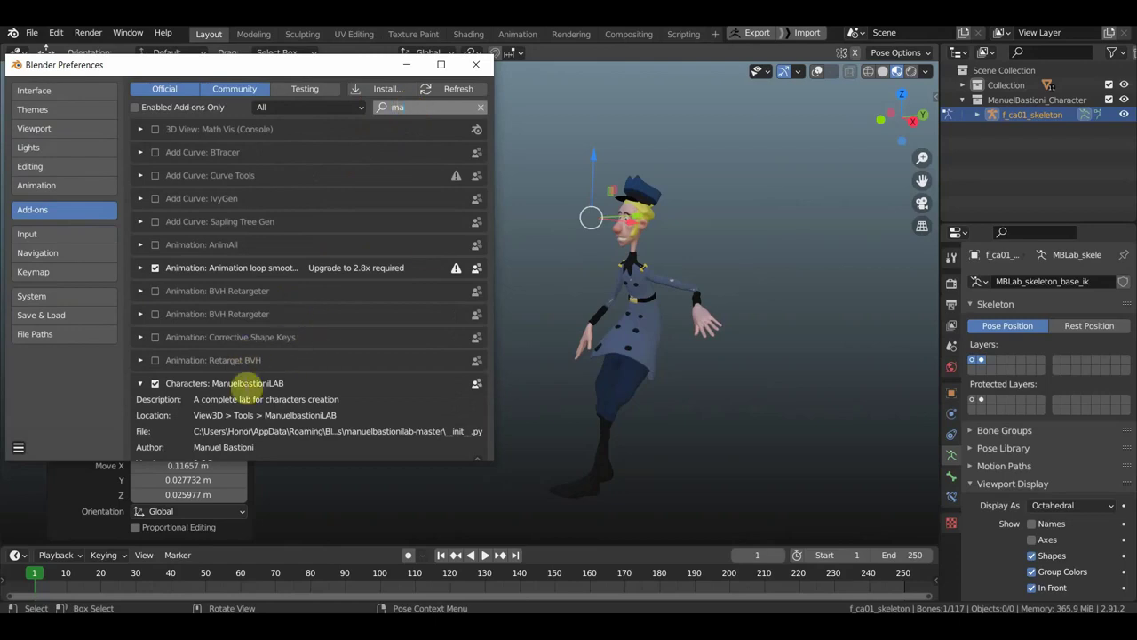
pyautogui.scroll(-3, 355, 362)
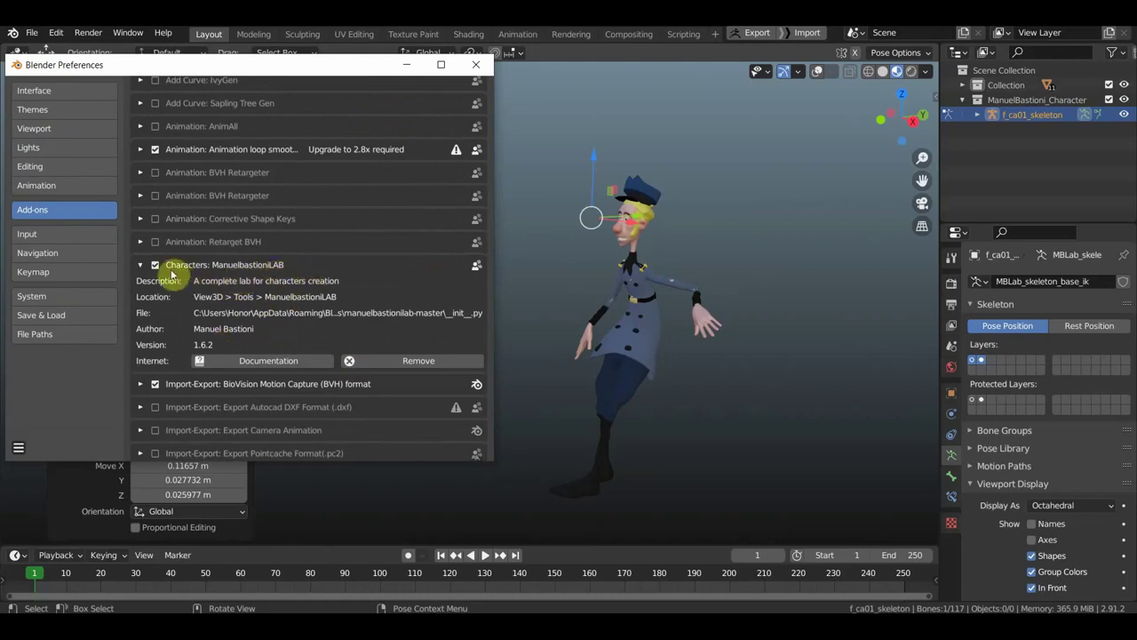
# Step: Save the preferences and close the Preferences window
pyautogui.click(17, 450)
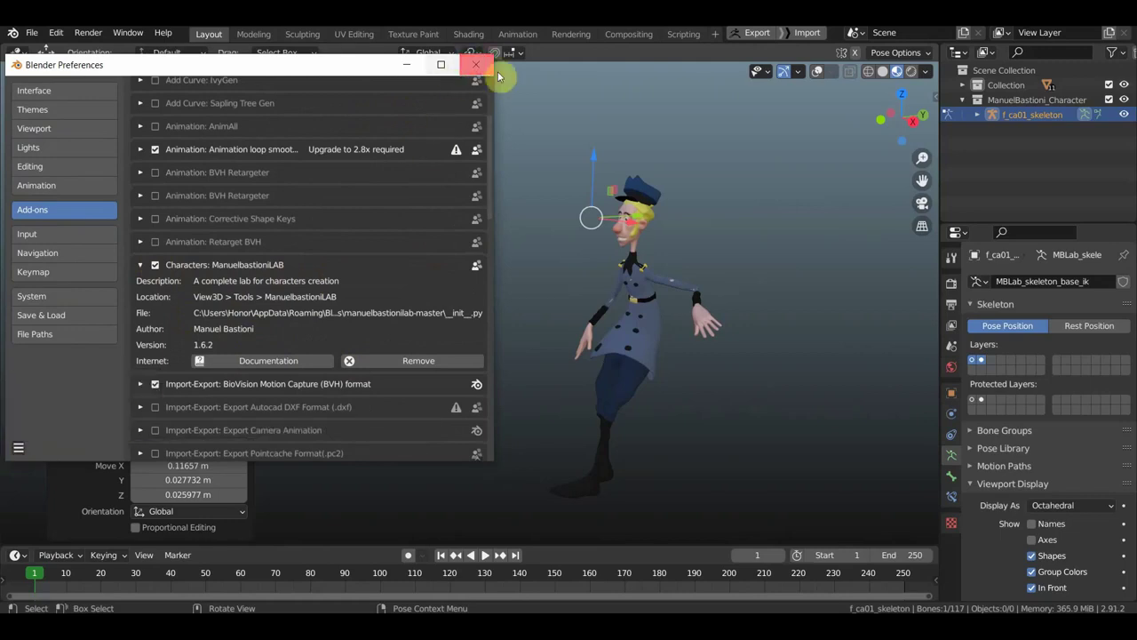
pyautogui.click(18, 450)
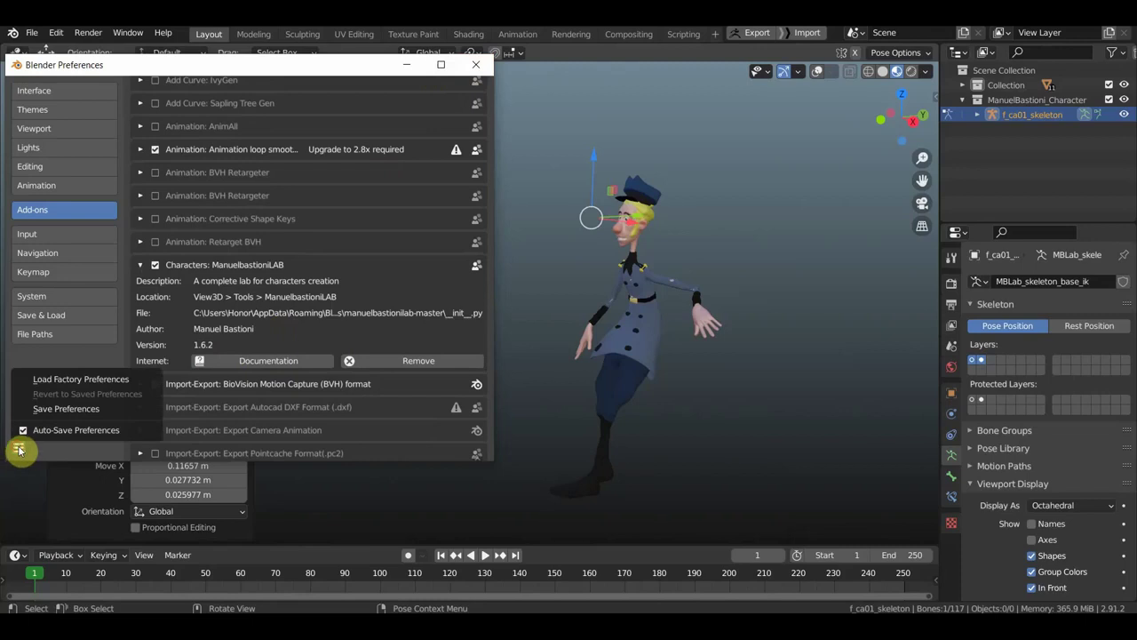
pyautogui.click(67, 410)
pyautogui.click(475, 64)
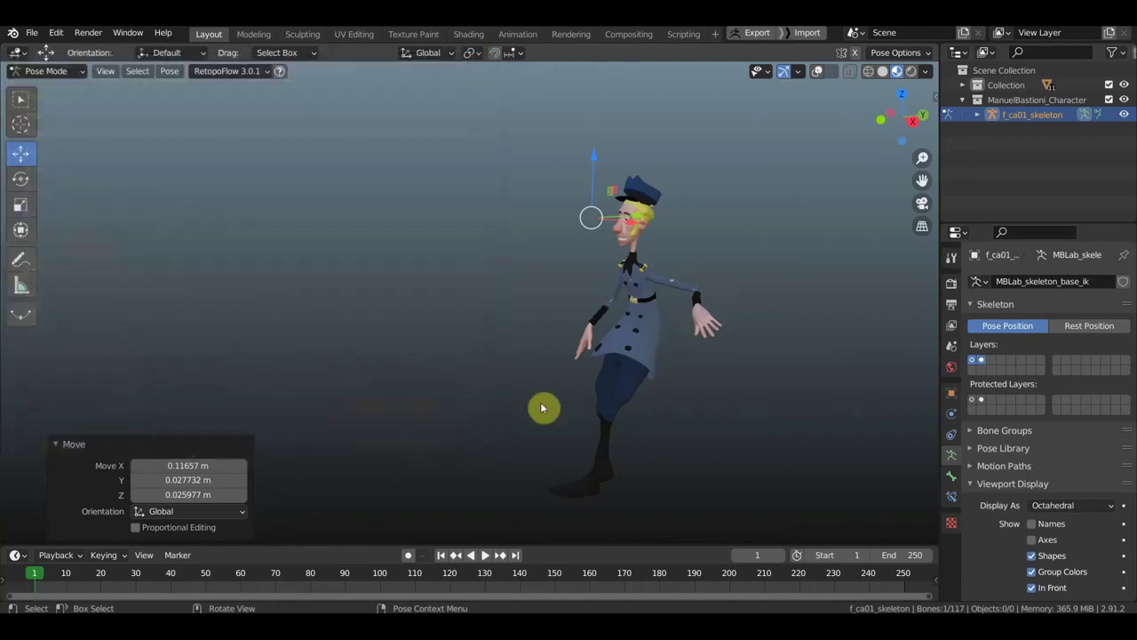
pyautogui.press('n')
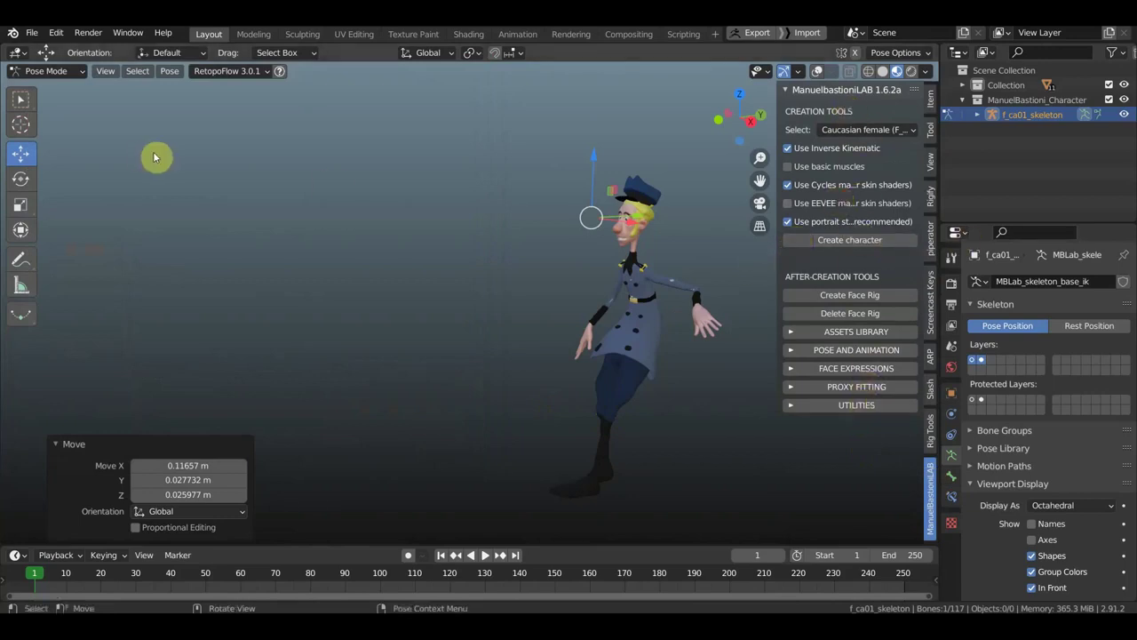
pyautogui.press('n')
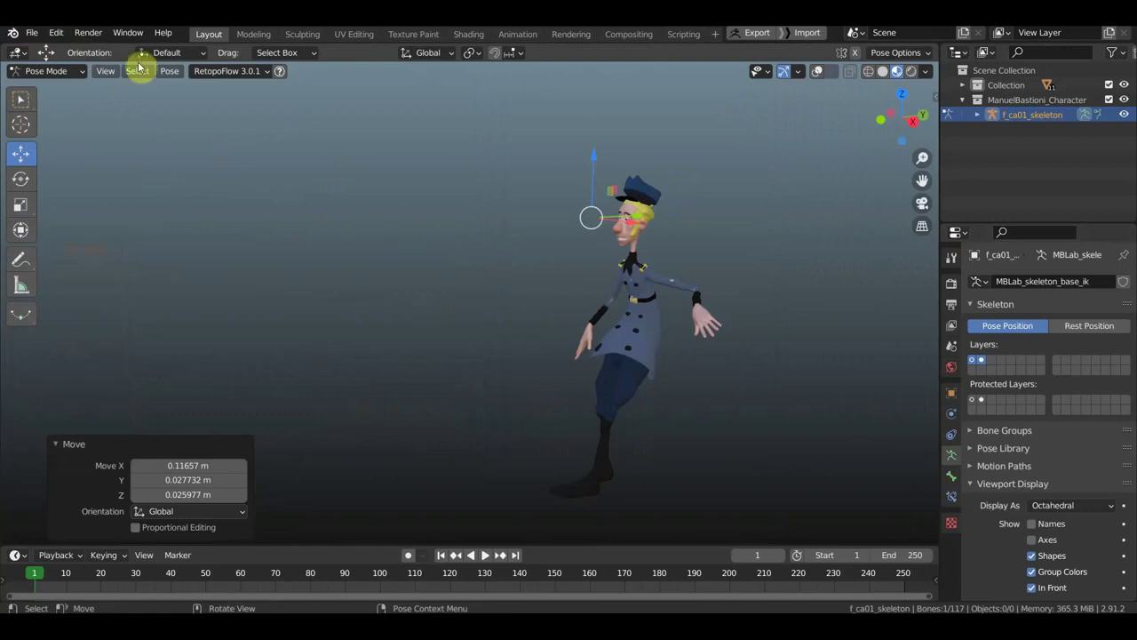
# Step: Hide the sidebar and orbit to frame the whole character
pyautogui.click(33, 33)
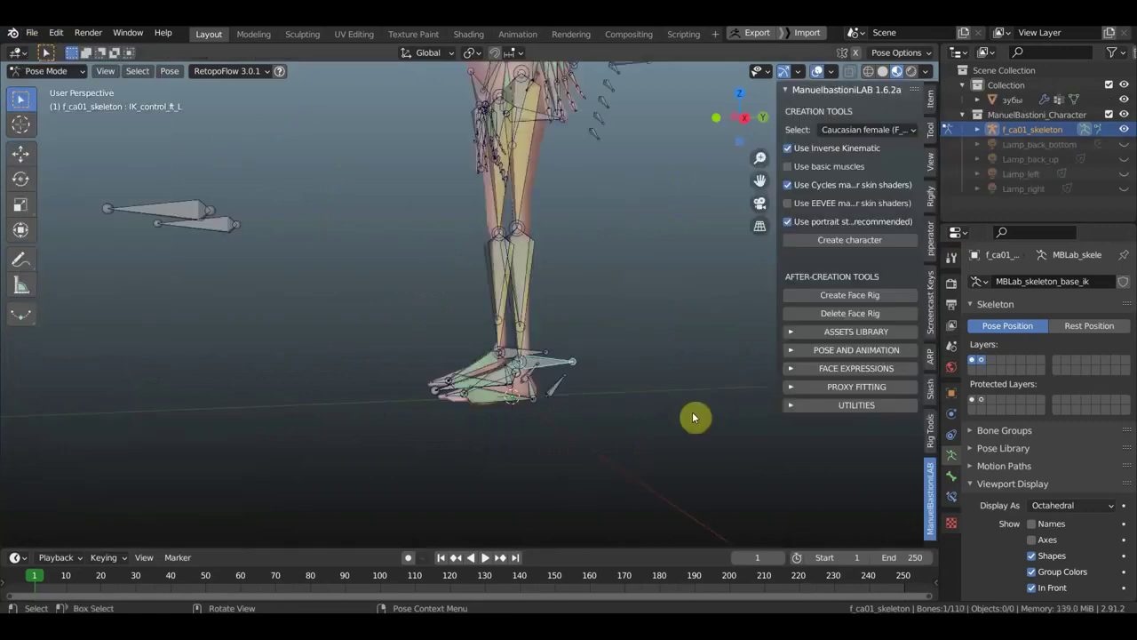
pyautogui.press('n')
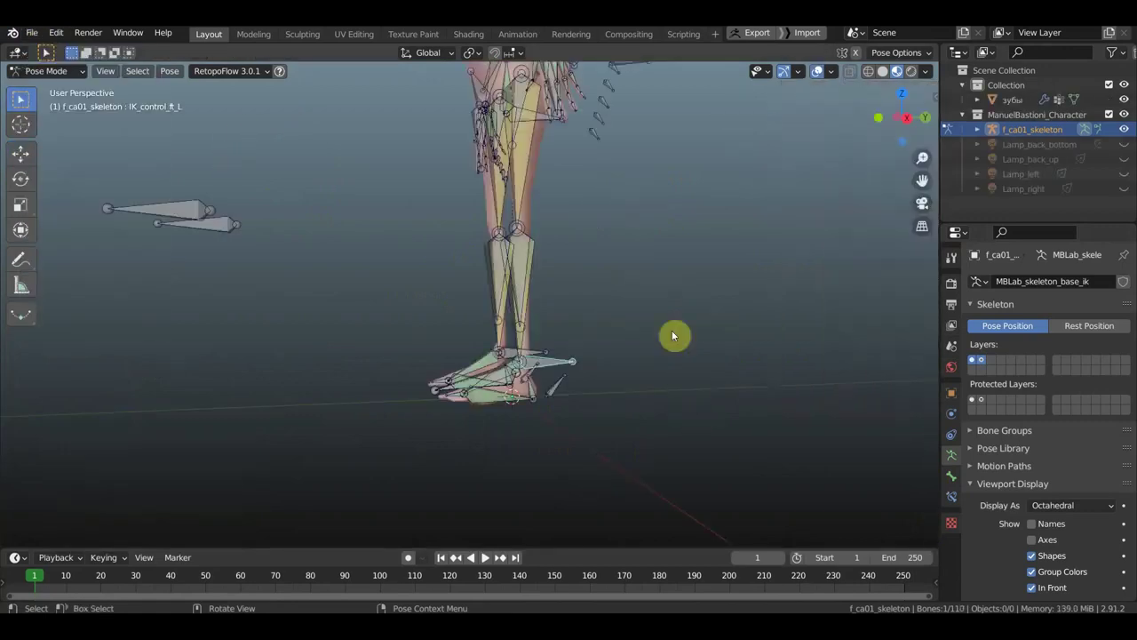
pyautogui.scroll(-3, 672, 329)
pyautogui.moveTo(641, 265)
pyautogui.mouseDown(button='middle')
pyautogui.moveTo(650, 430)
pyautogui.moveTo(769, 450)
pyautogui.mouseUp(button='middle')
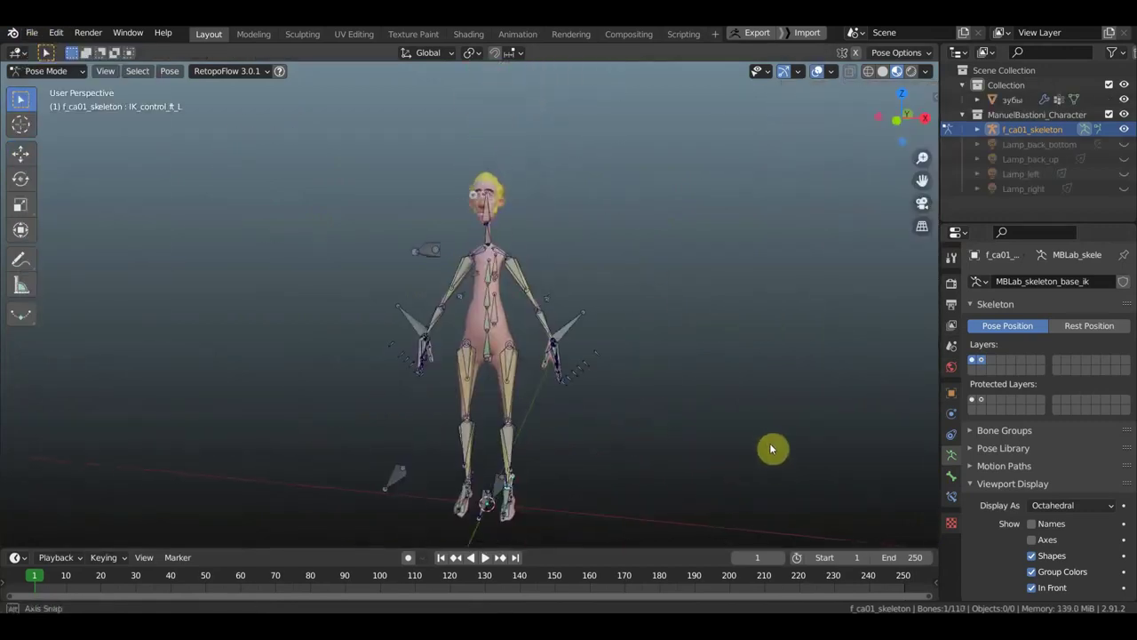
pyautogui.scroll(1, 602, 414)
pyautogui.scroll(3, 638, 354)
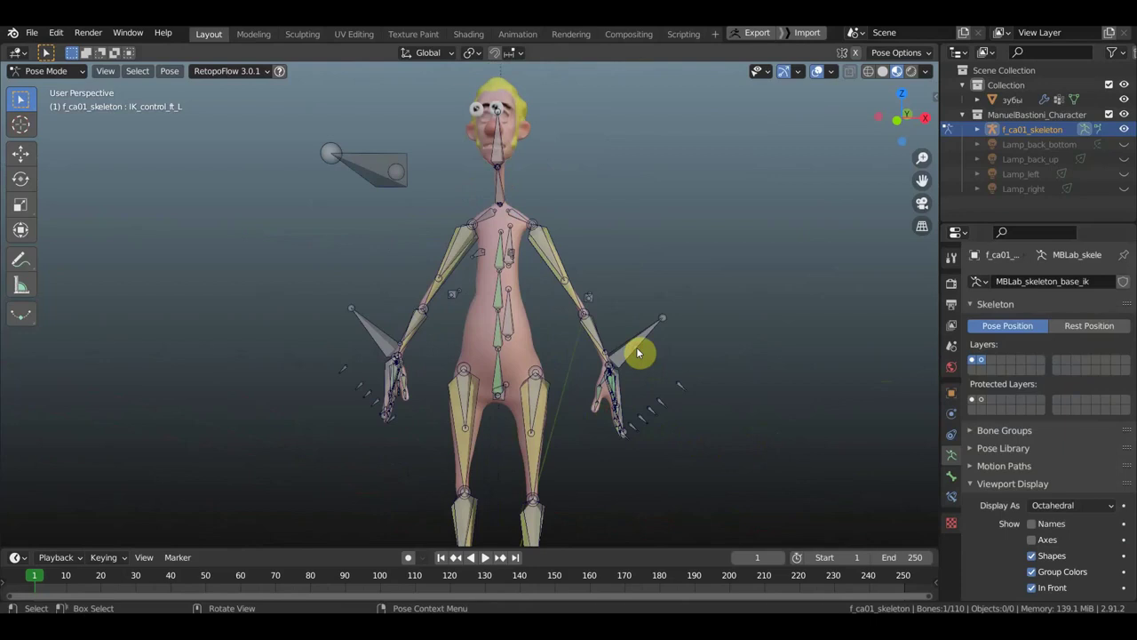
# Step: Switch the armature to Object Mode and delete f_ca01_skeleton
pyautogui.click(47, 72)
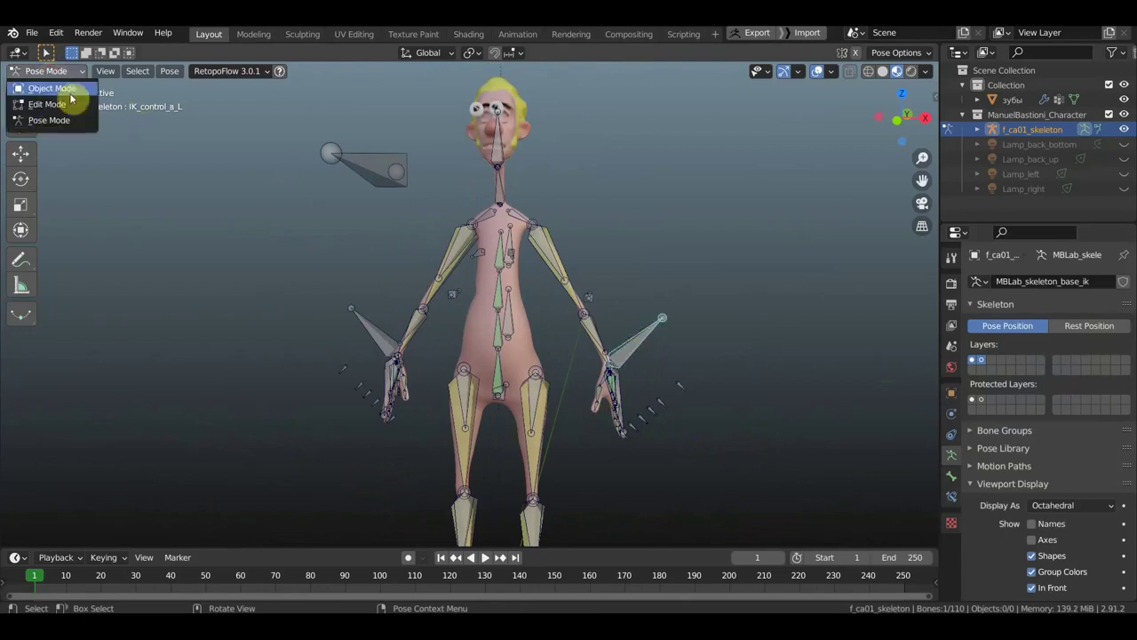
pyautogui.click(69, 87)
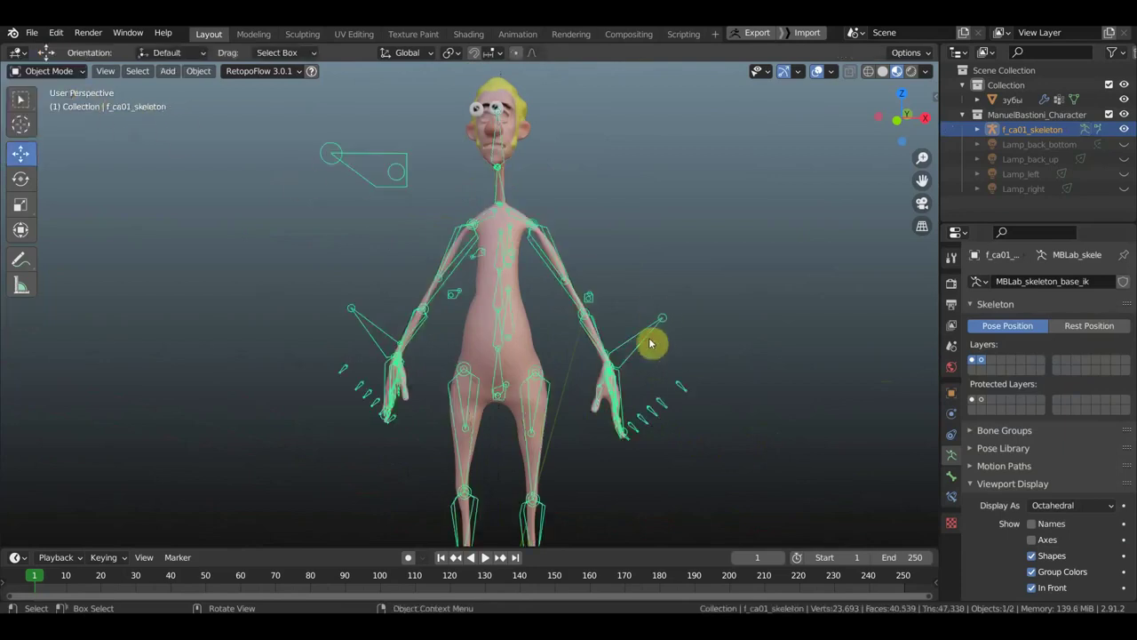
pyautogui.press('Delete')
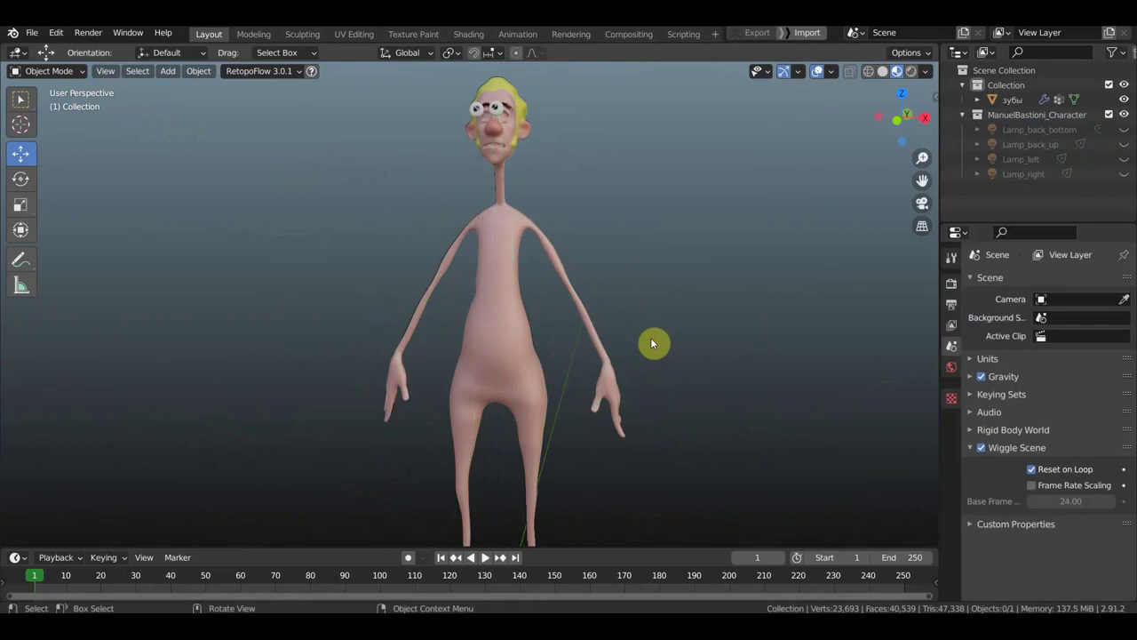
pyautogui.scroll(-2, 654, 315)
pyautogui.moveTo(651, 336)
pyautogui.keyDown('shift'); pyautogui.mouseDown(button='middle')
pyautogui.moveTo(665, 163)
pyautogui.moveTo(667, 190)
pyautogui.mouseUp(button='middle'); pyautogui.keyUp('shift')
# Step: Frame the bare character in front view and reopen the ManuelBastioniLAB sidebar
pyautogui.press('KP_1')
pyautogui.scroll(-2, 670, 246)
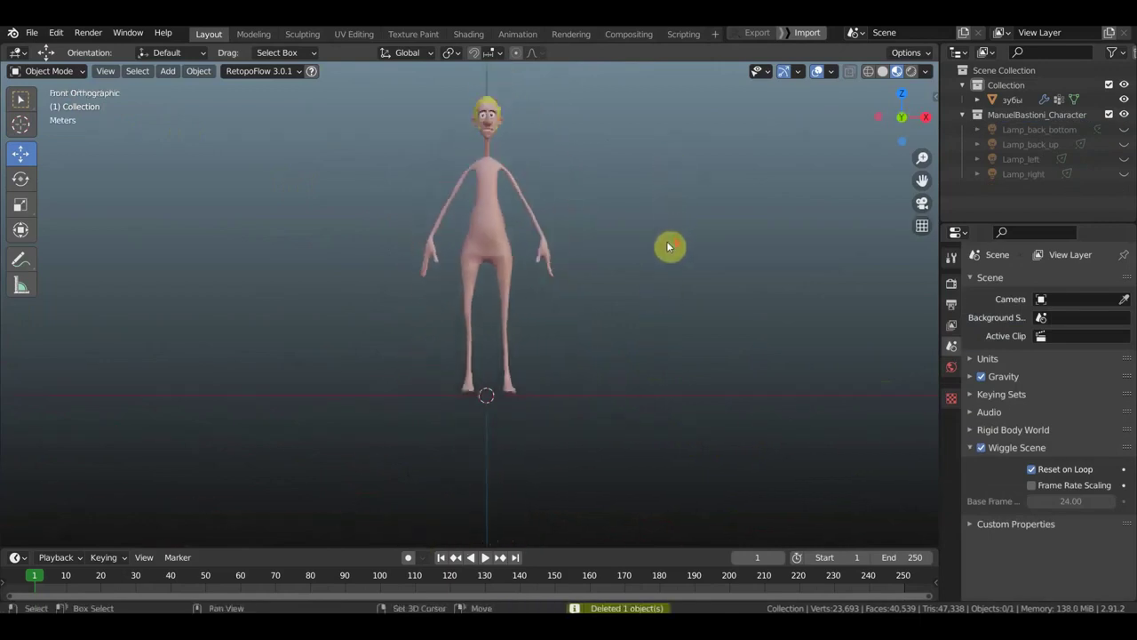
pyautogui.moveTo(667, 240)
pyautogui.keyDown('shift'); pyautogui.mouseDown(button='middle')
pyautogui.moveTo(659, 318)
pyautogui.moveTo(659, 308)
pyautogui.mouseUp(button='middle'); pyautogui.keyUp('shift')
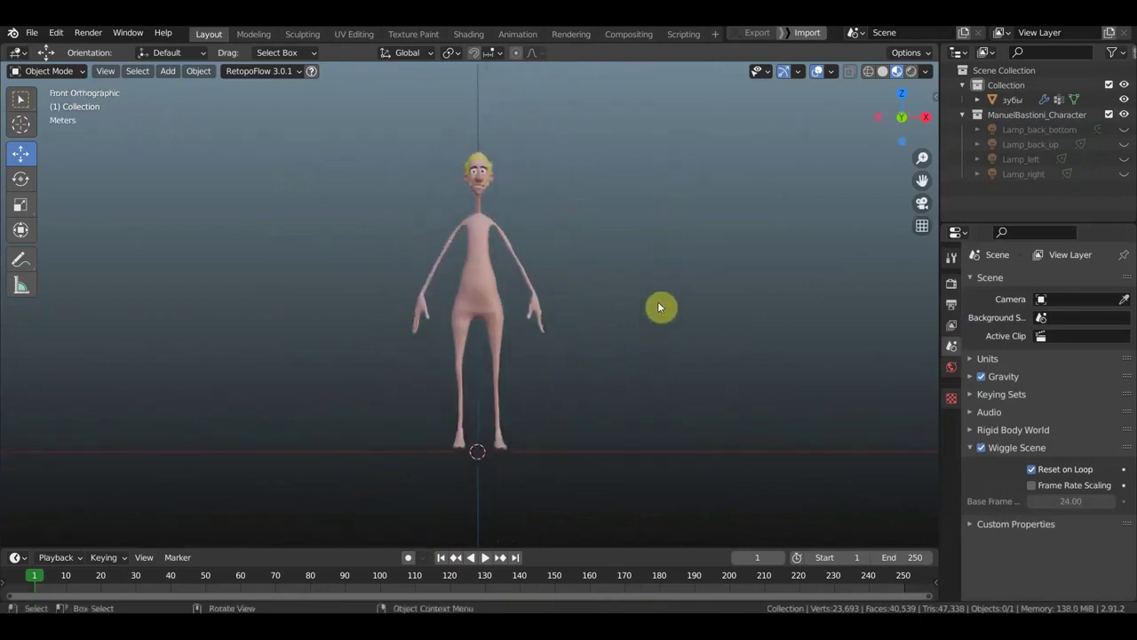
pyautogui.press('n')
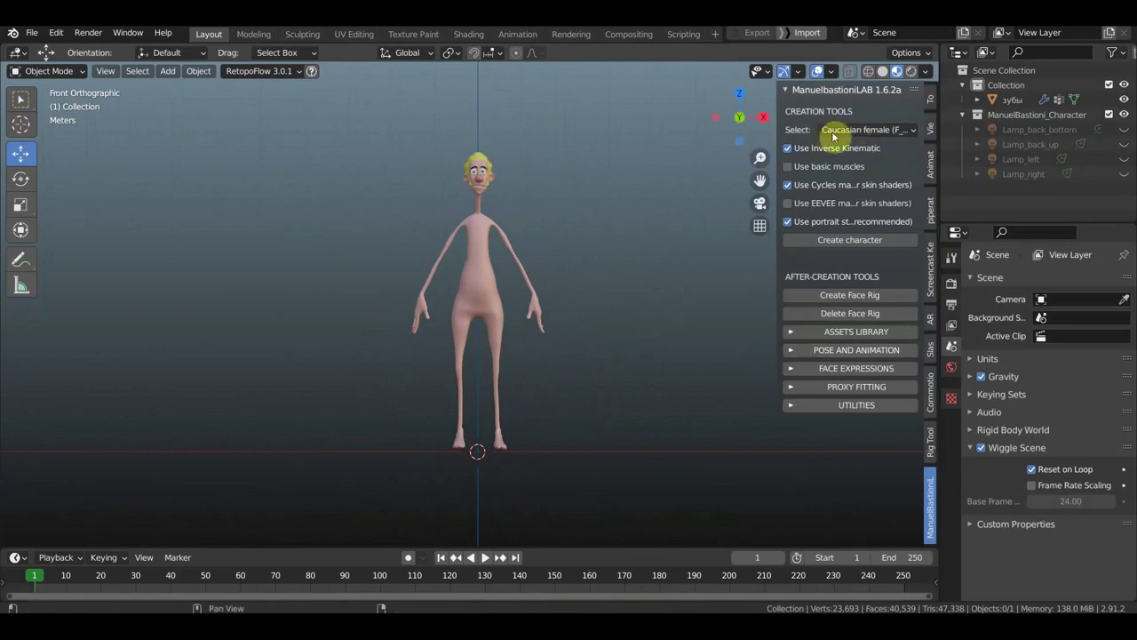
# Step: Keep Caucasian female (F_CA01) selected and create the new character
pyautogui.click(862, 133)
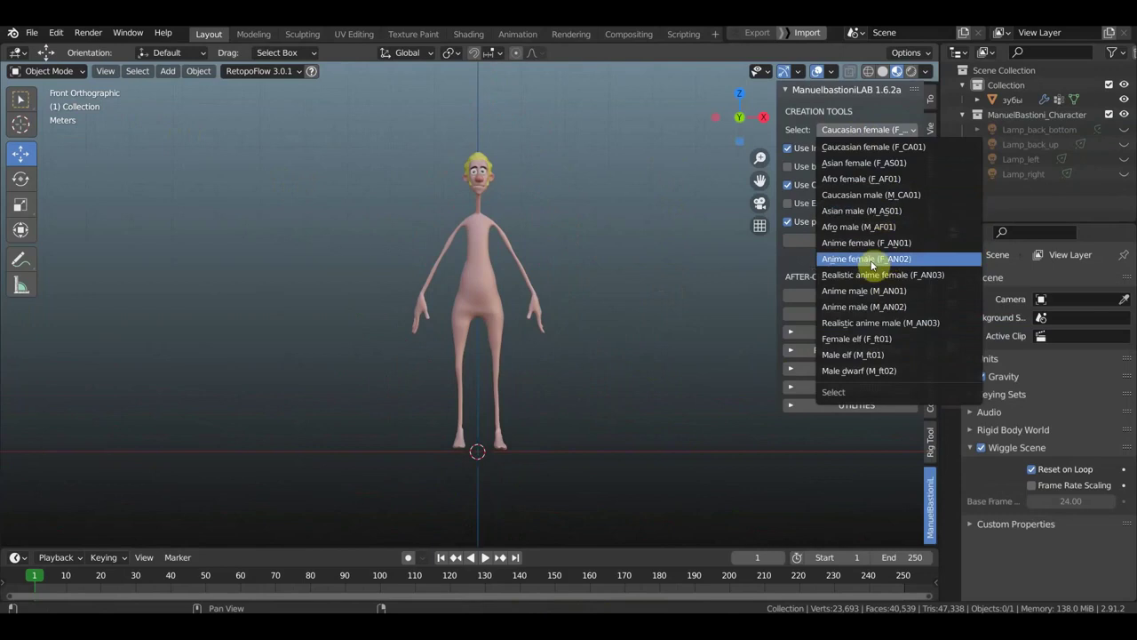
pyautogui.click(883, 148)
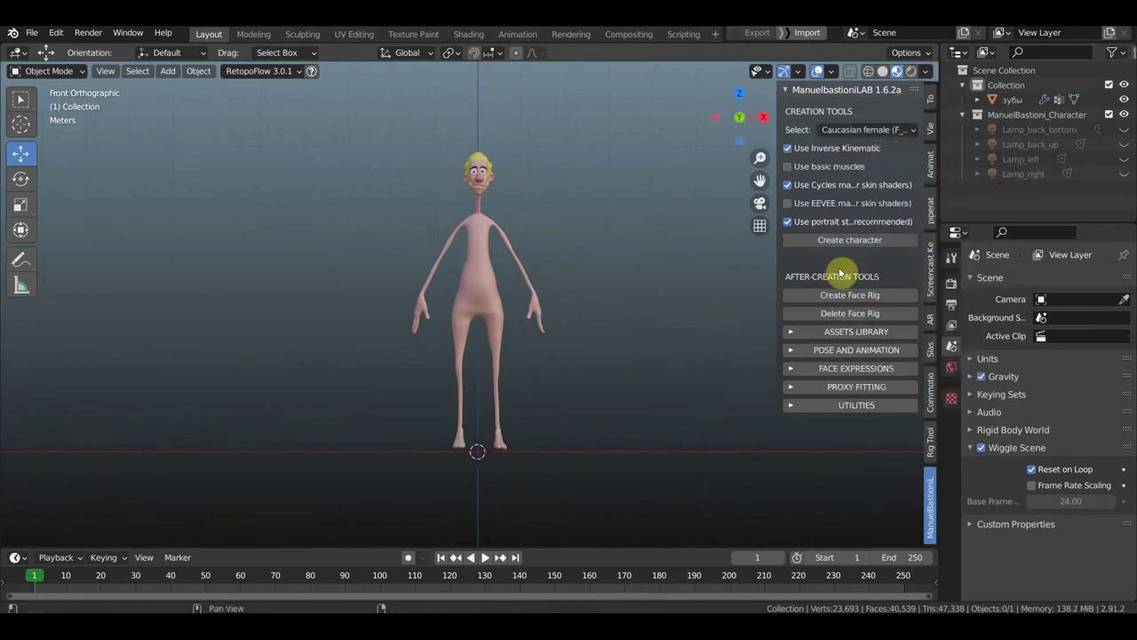
pyautogui.click(862, 241)
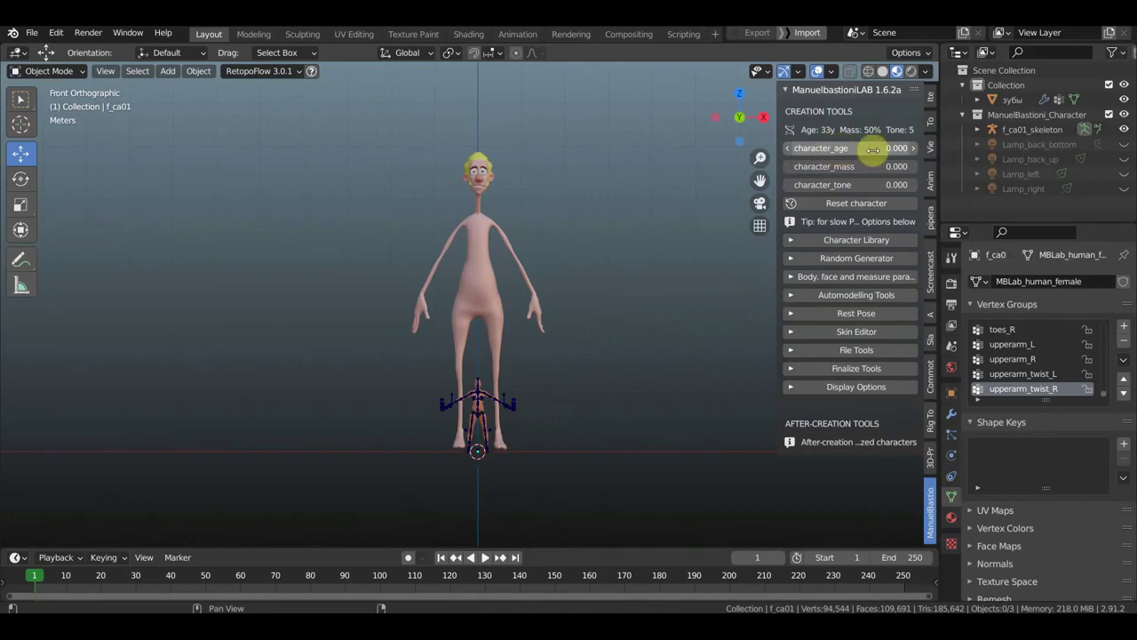
# Step: Set the new character's age to its minimum (-1) and bring the small new rig into view
pyautogui.moveTo(873, 149); pyautogui.dragTo(919, 160)
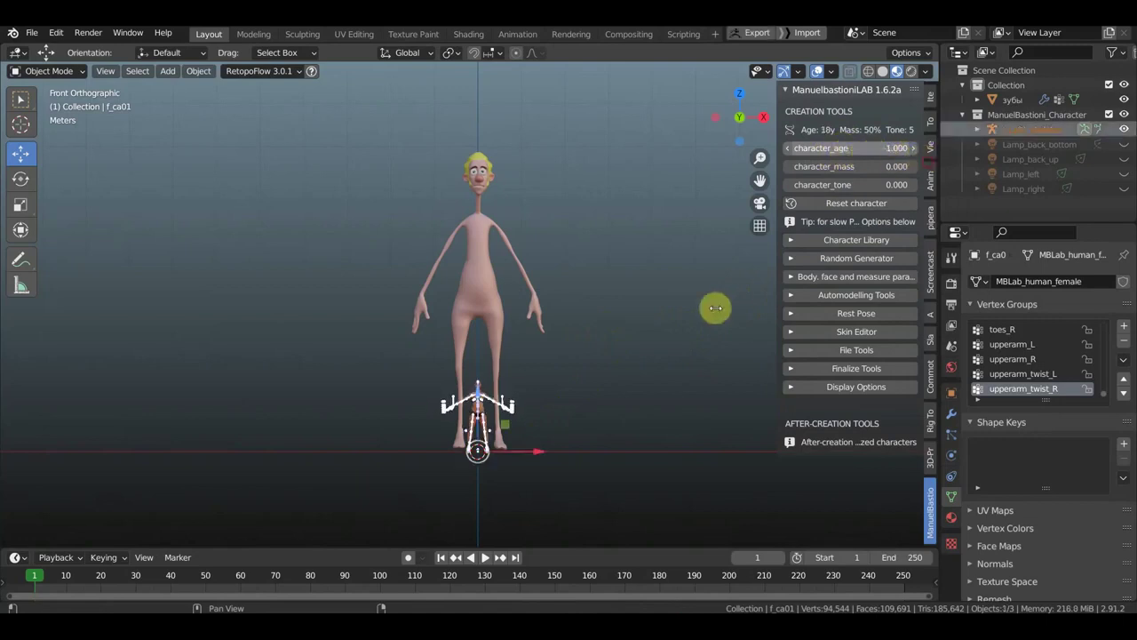
pyautogui.hotkey('ctrl', 'z')
pyautogui.hotkey('ctrl', 'shift', 'z')
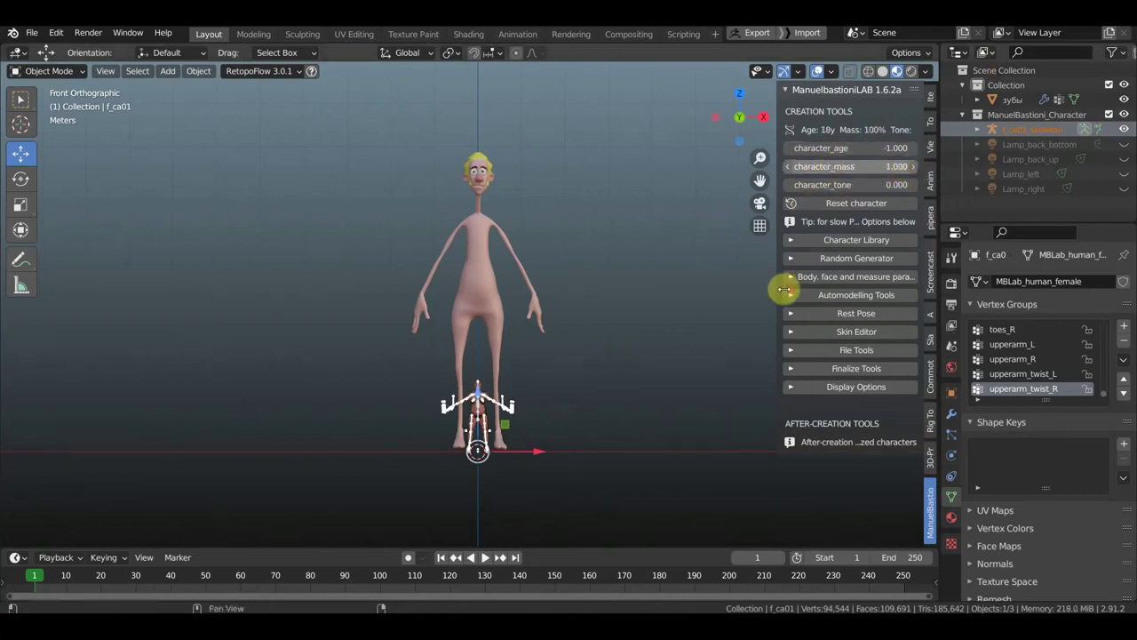
pyautogui.scroll(4, 677, 345)
pyautogui.keyDown('shift'); pyautogui.moveTo(677, 344); pyautogui.dragTo(672, 187, button='middle'); pyautogui.keyUp('shift')
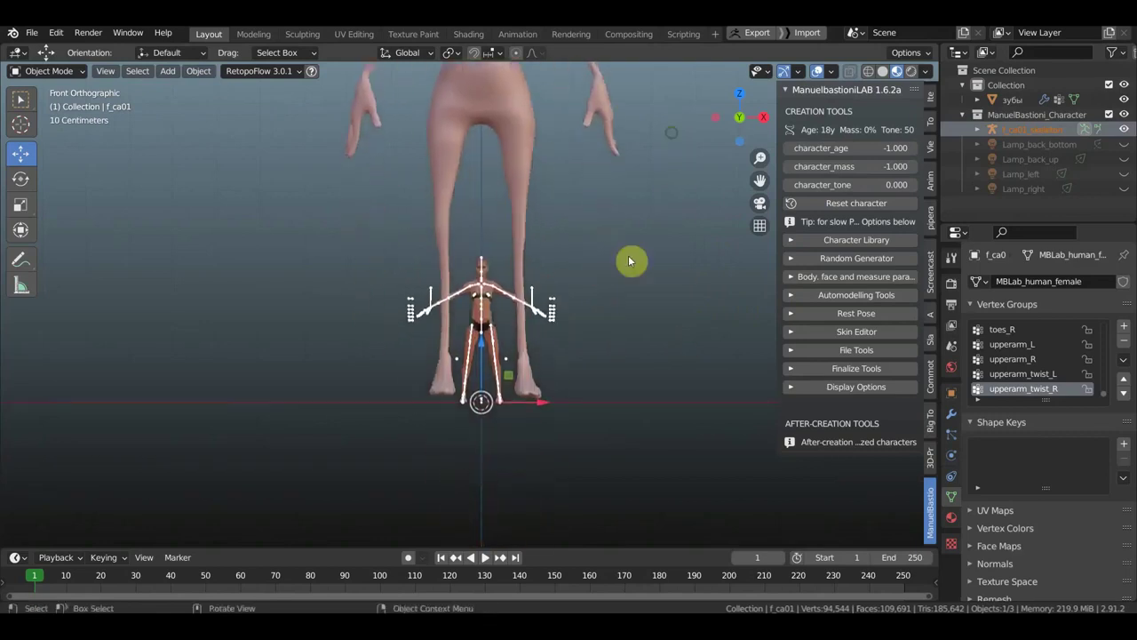
pyautogui.scroll(3, 628, 259)
pyautogui.scroll(-1, 629, 264)
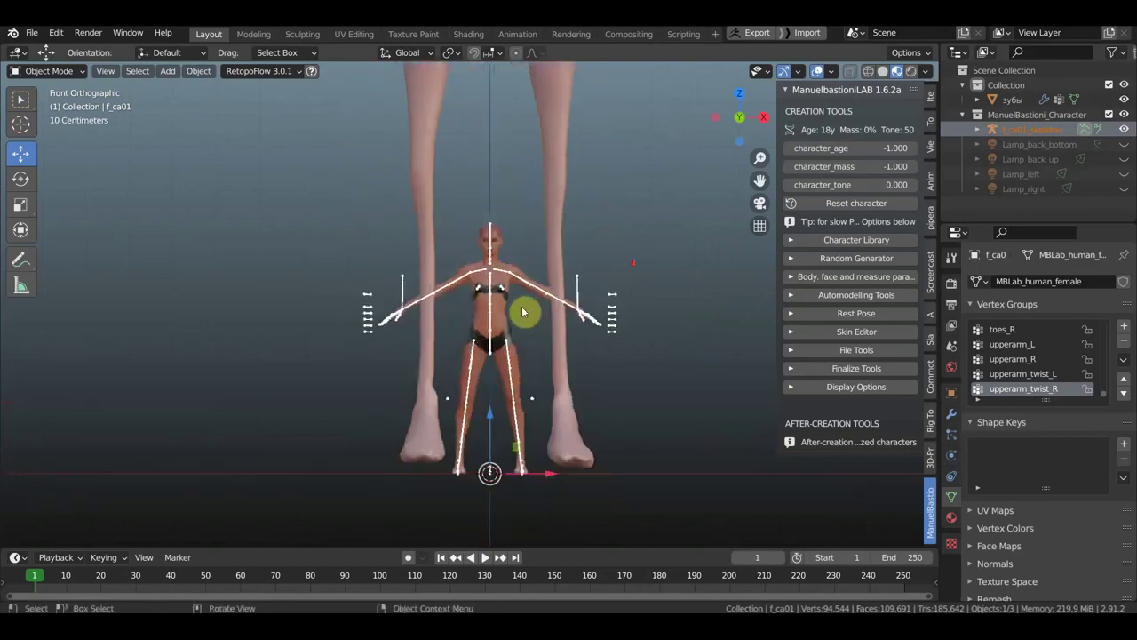
pyautogui.scroll(4, 483, 309)
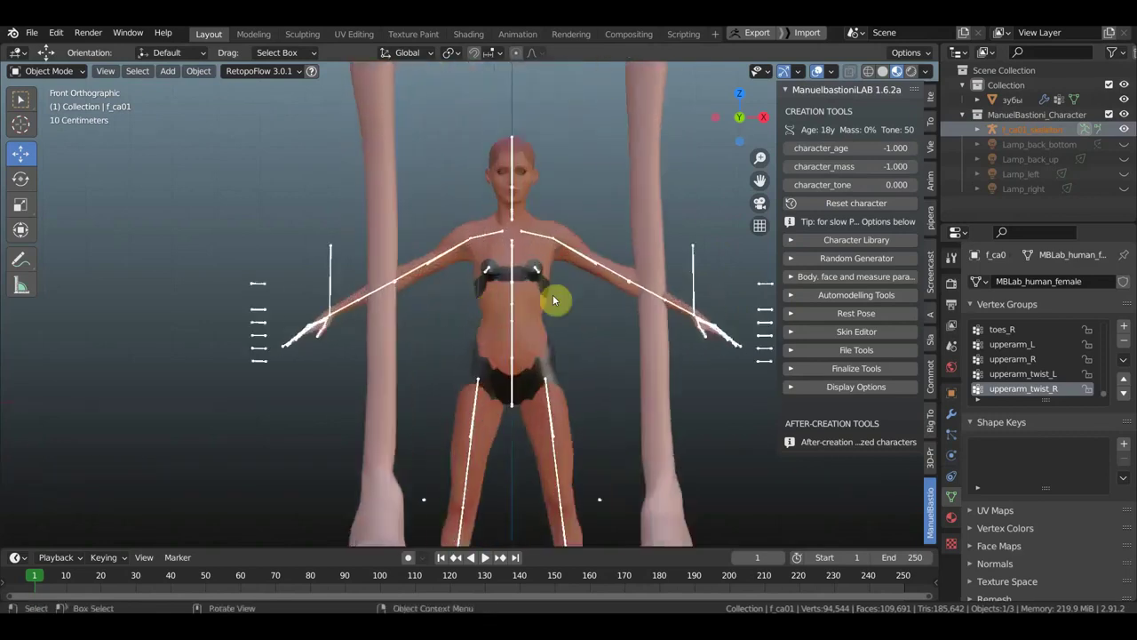
# Step: Inspect the figures without overlays, then delete the new character's body mesh
pyautogui.click(822, 73)
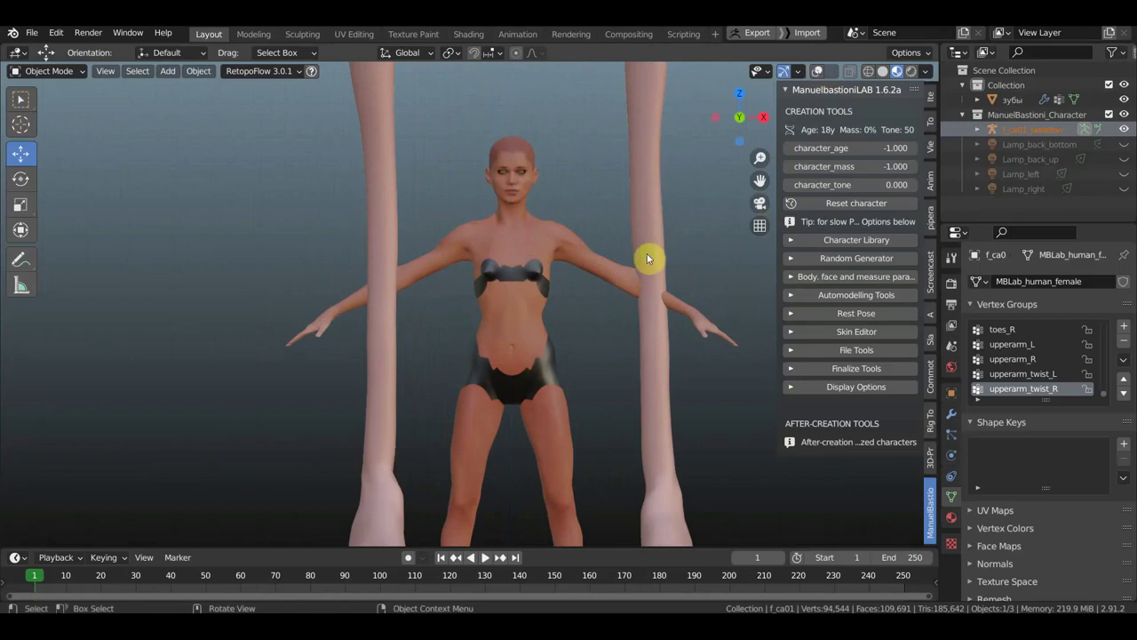
pyautogui.moveTo(647, 259)
pyautogui.mouseDown(button='middle')
pyautogui.moveTo(718, 259)
pyautogui.moveTo(630, 261)
pyautogui.mouseUp(button='middle')
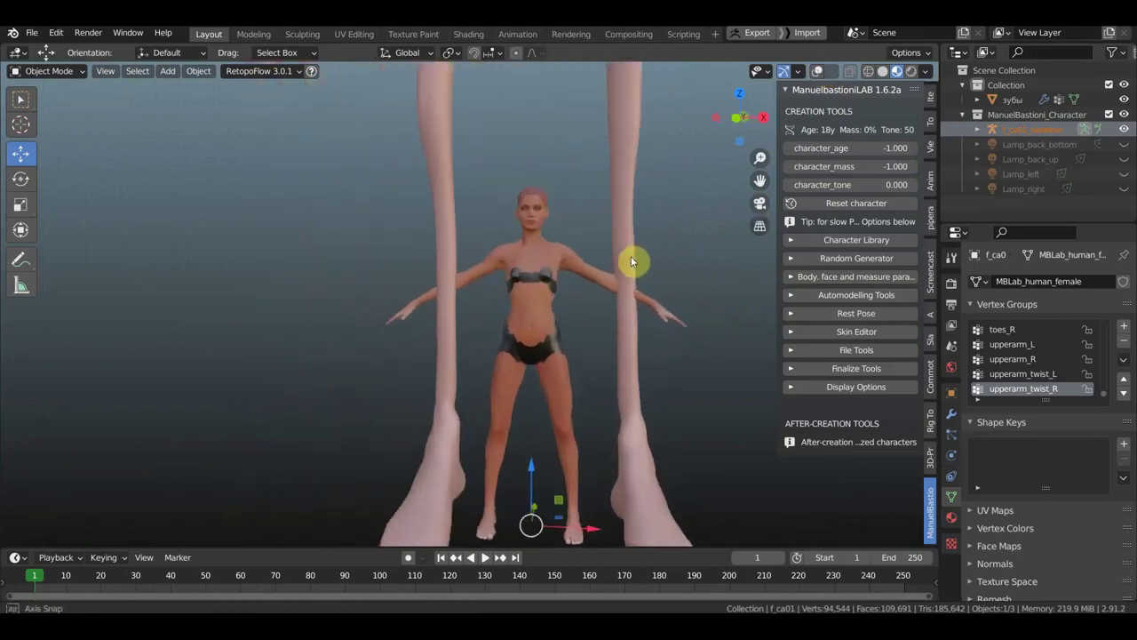
pyautogui.click(818, 69)
pyautogui.click(549, 242)
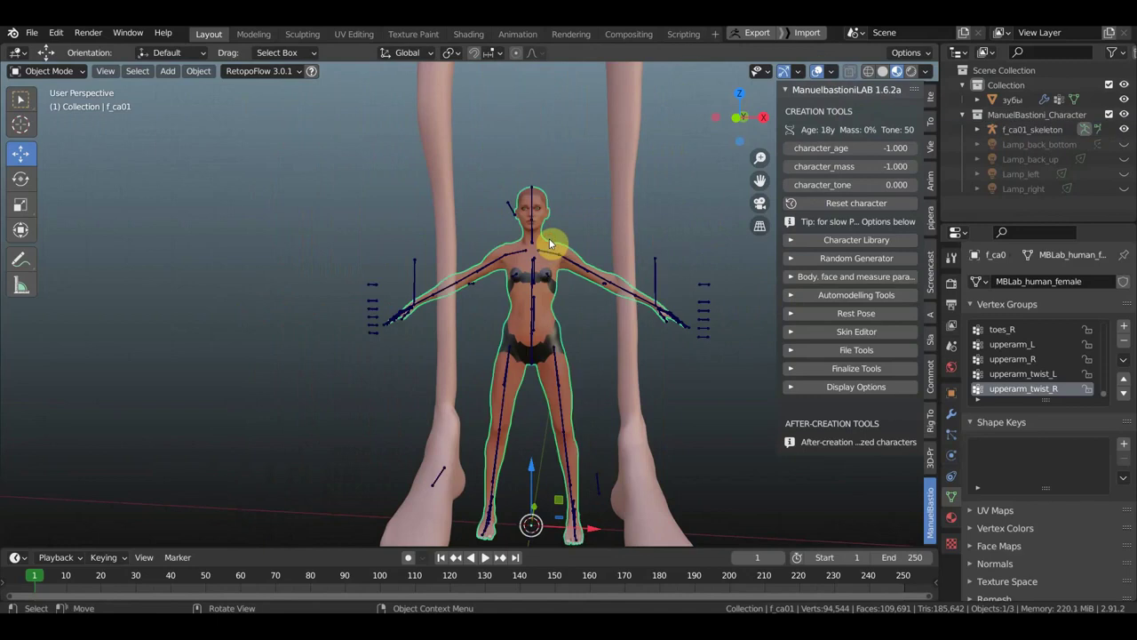
pyautogui.press('Delete')
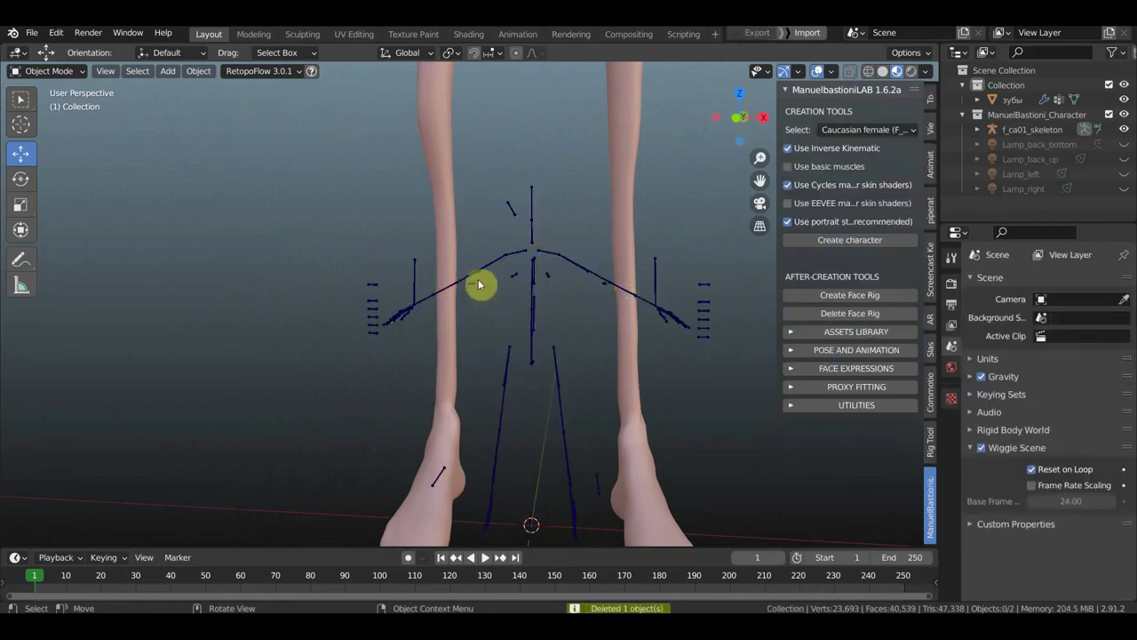
# Step: In front view, scale f_ca01_skeleton up by about 3.6
pyautogui.scroll(-2, 507, 323)
pyautogui.press('KP_1')
pyautogui.scroll(-2, 507, 323)
pyautogui.scroll(-2, 488, 328)
pyautogui.click(542, 349)
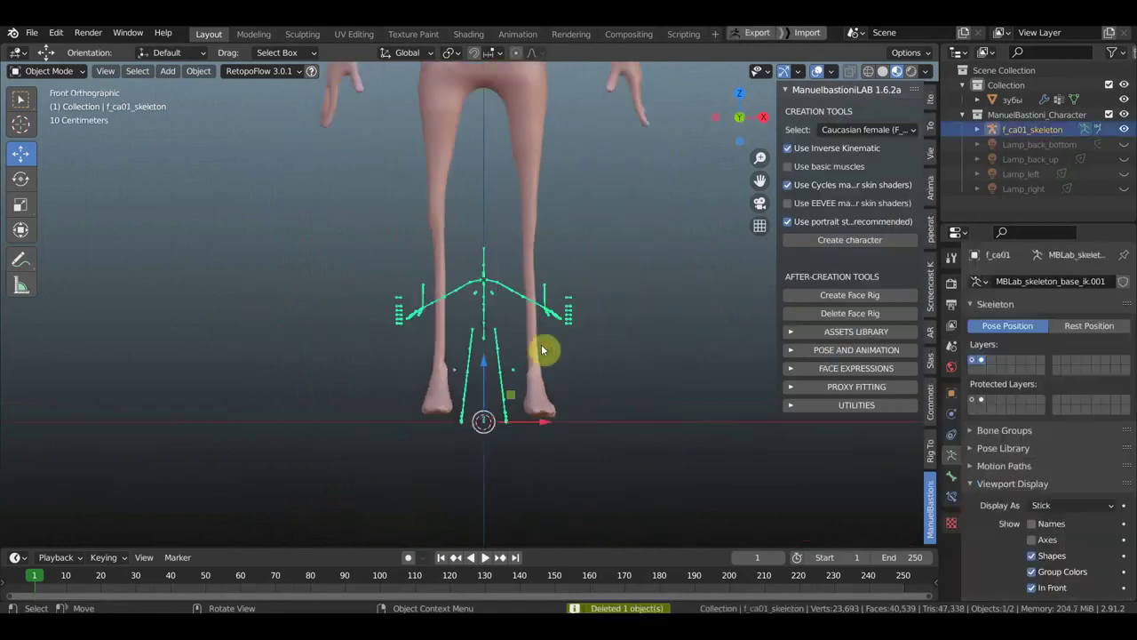
pyautogui.scroll(-3, 560, 351)
pyautogui.press('s')
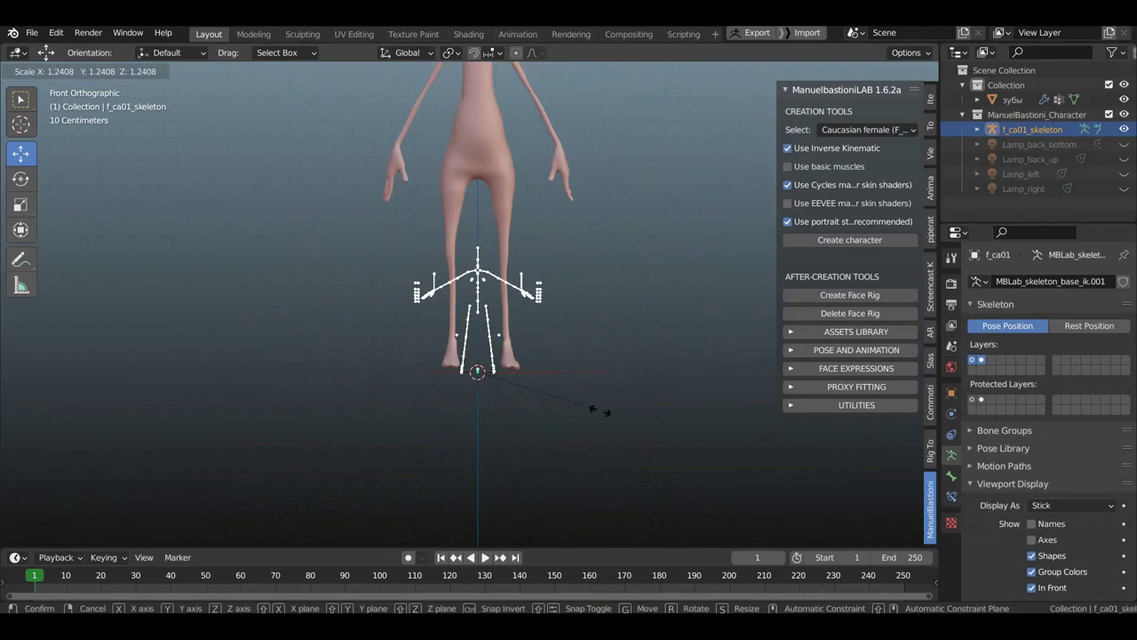
pyautogui.click(808, 503)
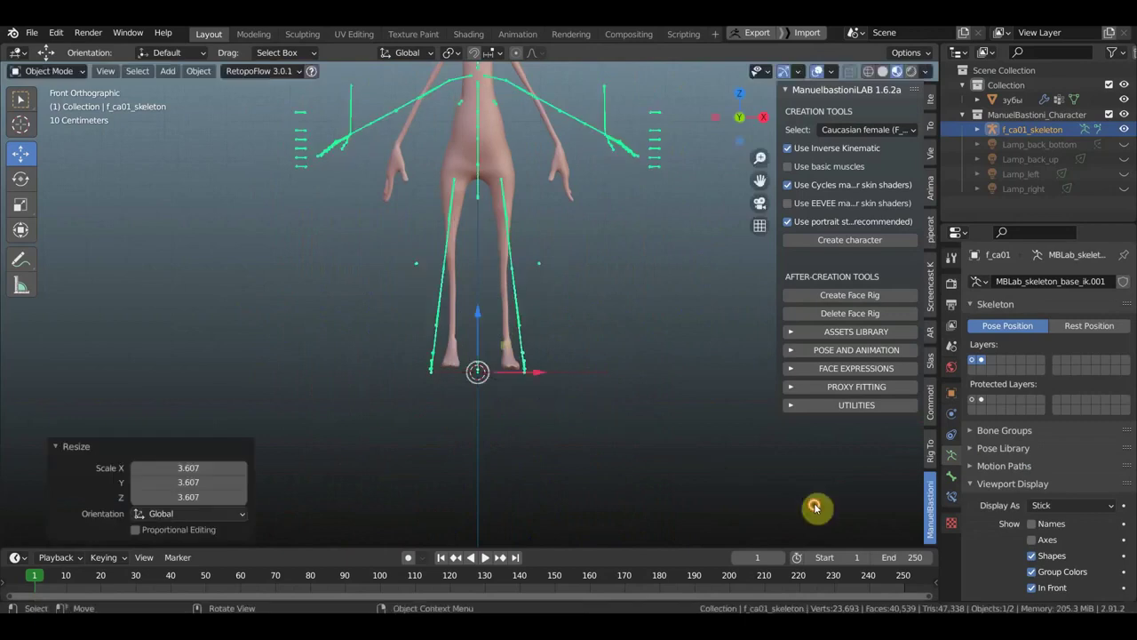
pyautogui.keyDown('shift'); pyautogui.moveTo(551, 319); pyautogui.dragTo(560, 384, button='middle'); pyautogui.keyUp('shift')
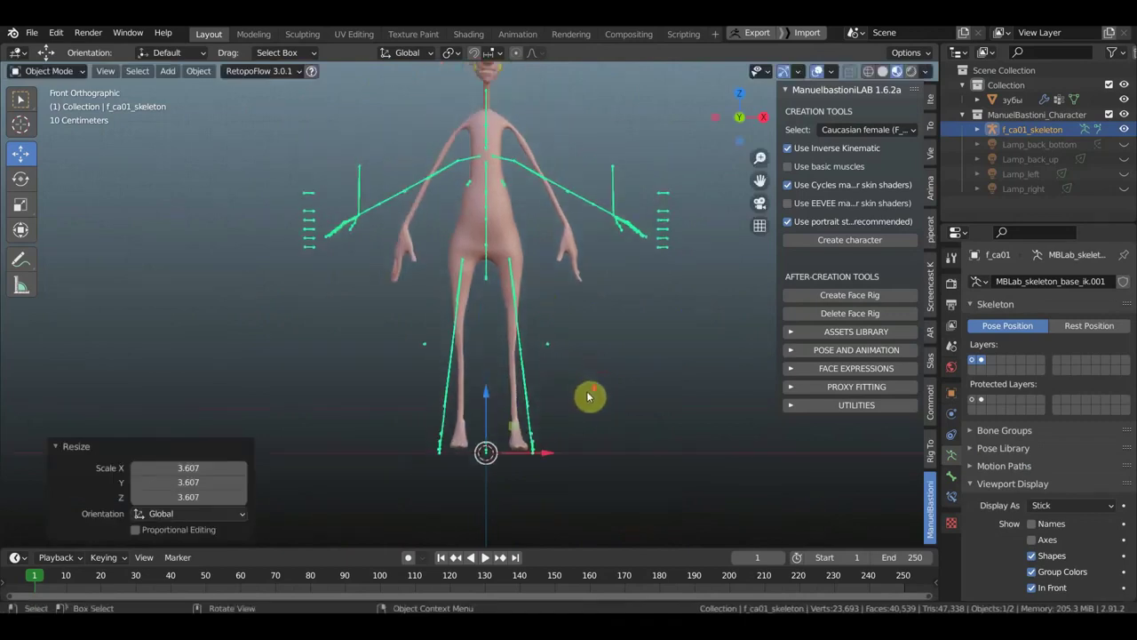
pyautogui.scroll(-1, 588, 397)
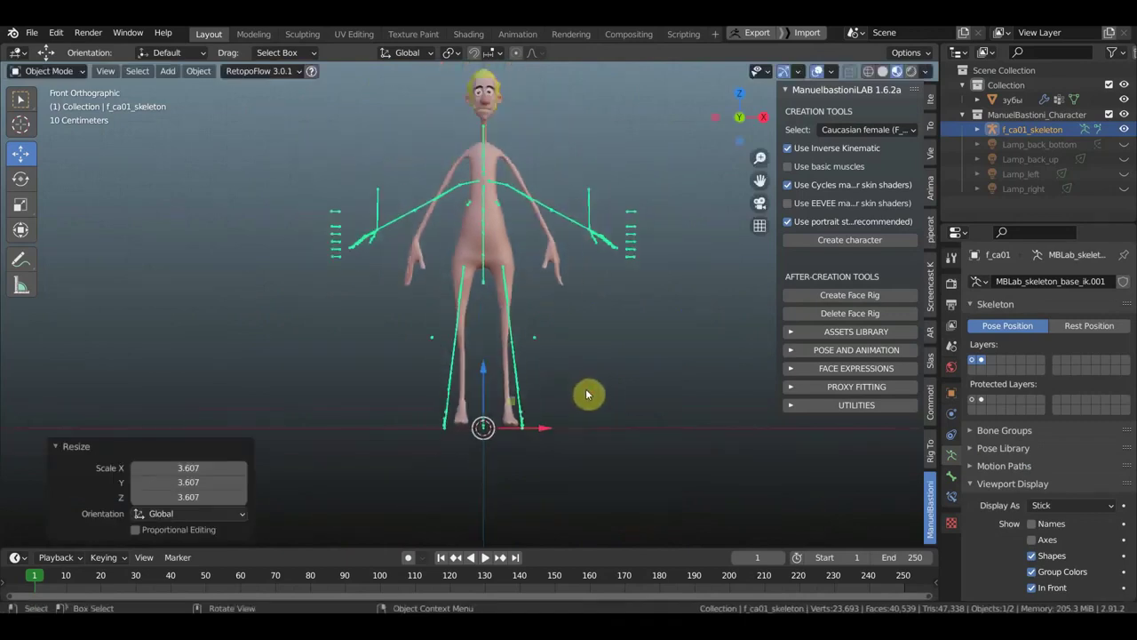
# Step: Try and undo a move, then scale the skeleton up by a further 1.13
pyautogui.press('g')
pyautogui.click(592, 394)
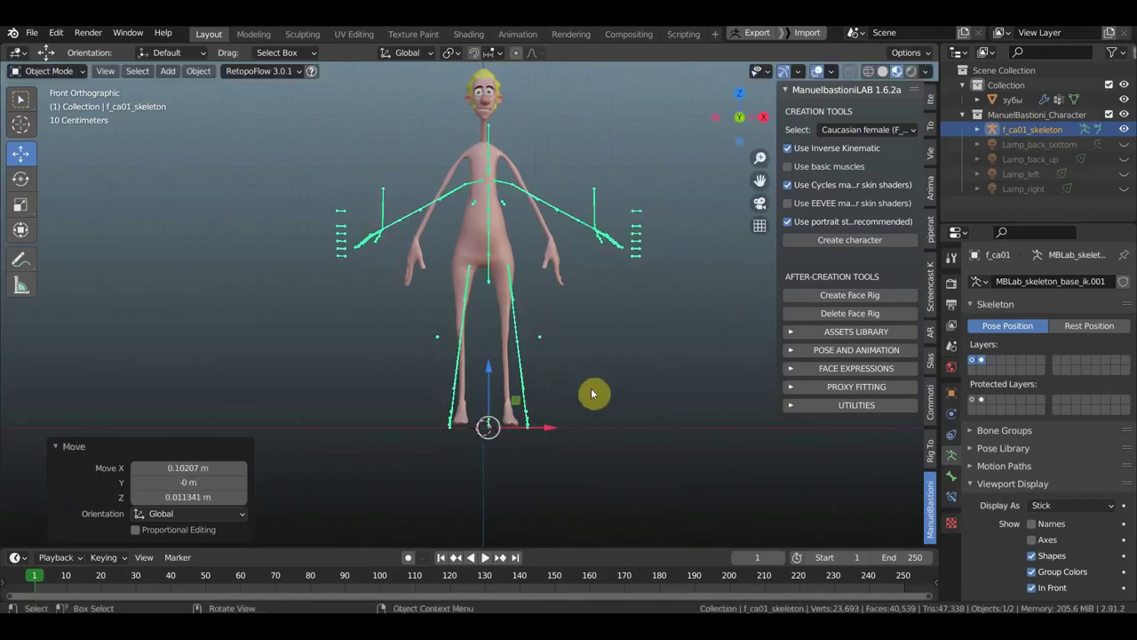
pyautogui.hotkey('ctrl', 'z')
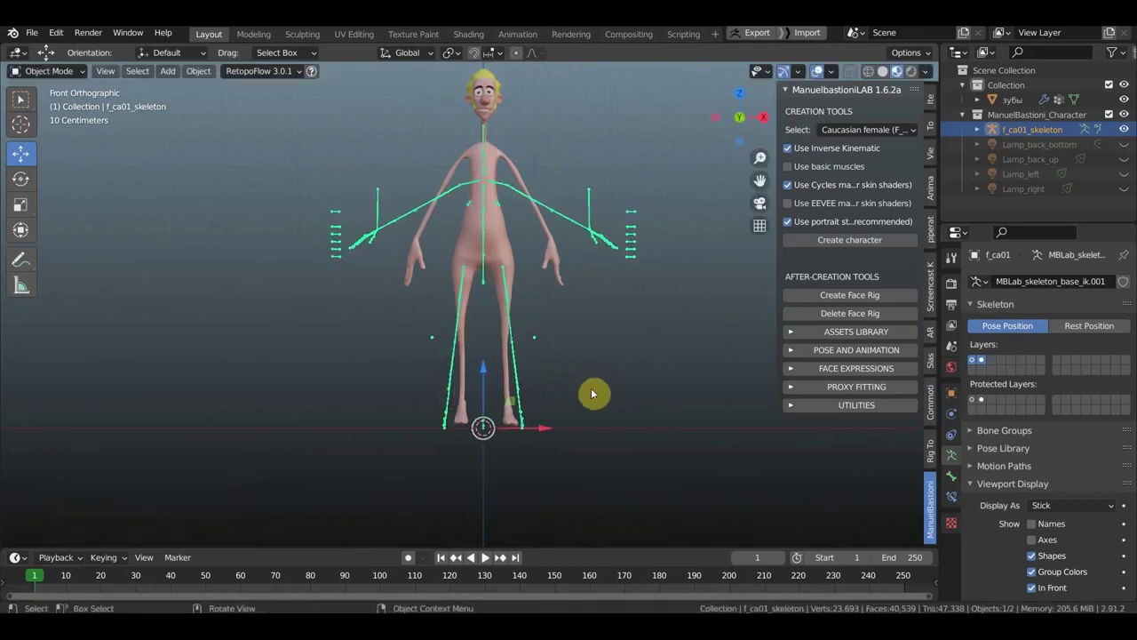
pyautogui.press('s')
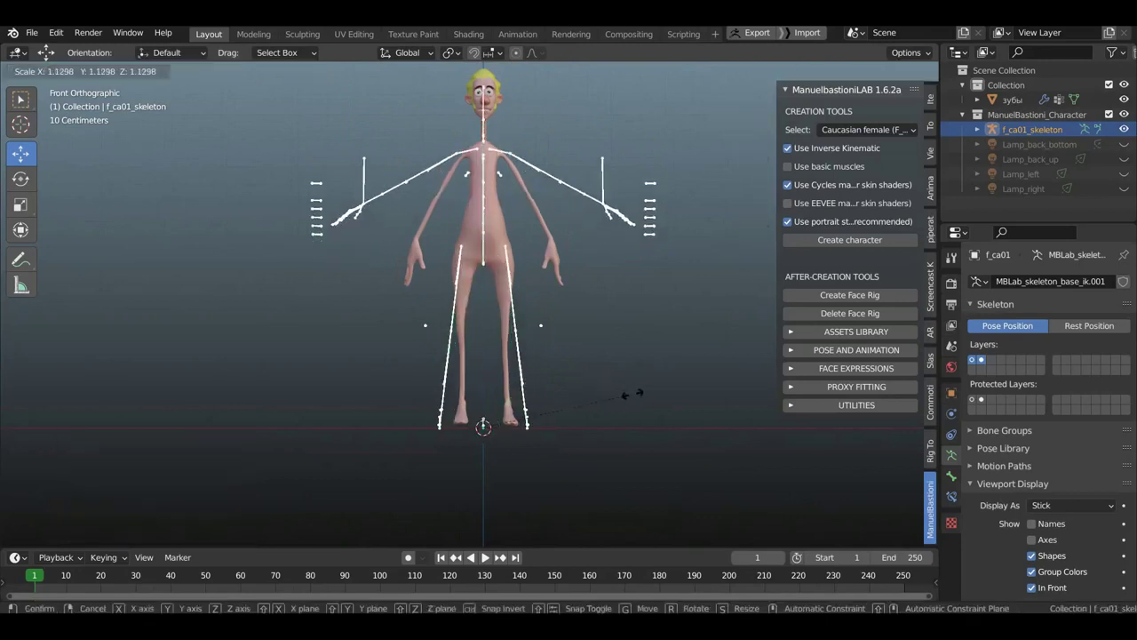
pyautogui.click(553, 423)
pyautogui.scroll(2, 622, 190)
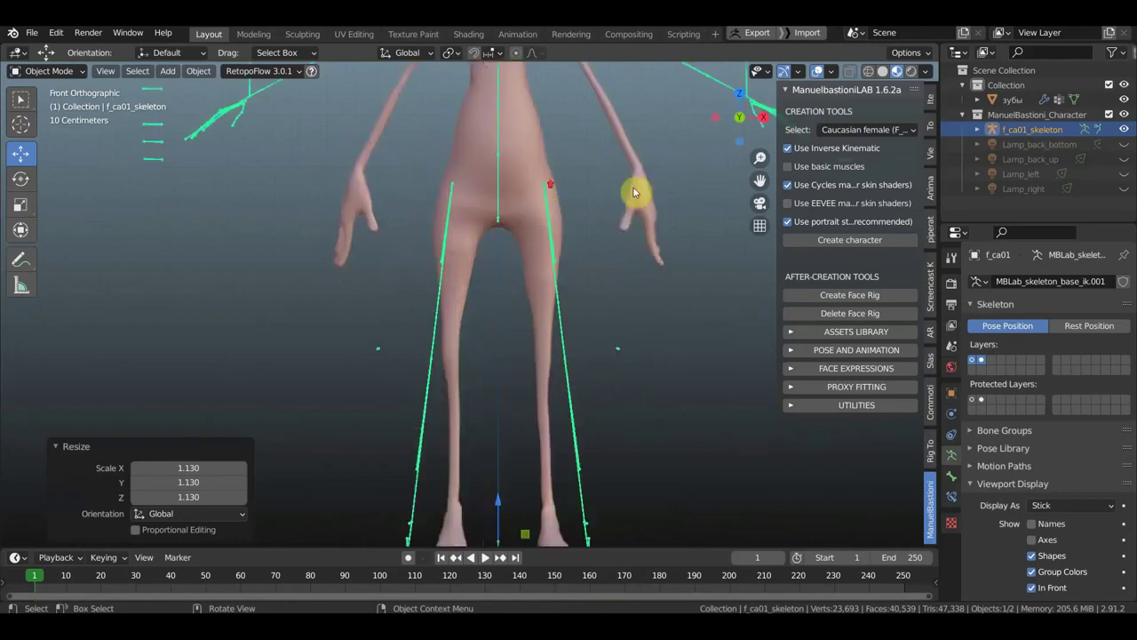
pyautogui.scroll(2, 588, 270)
pyautogui.scroll(-1, 588, 269)
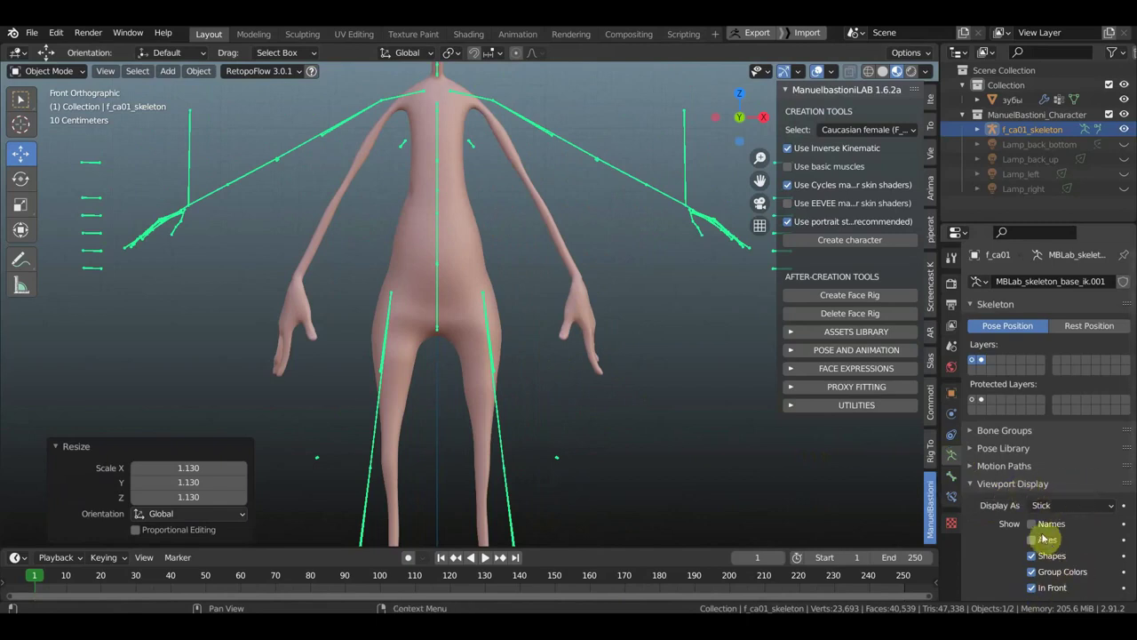
# Step: Display the armature's bones as Octahedral
pyautogui.click(1088, 505)
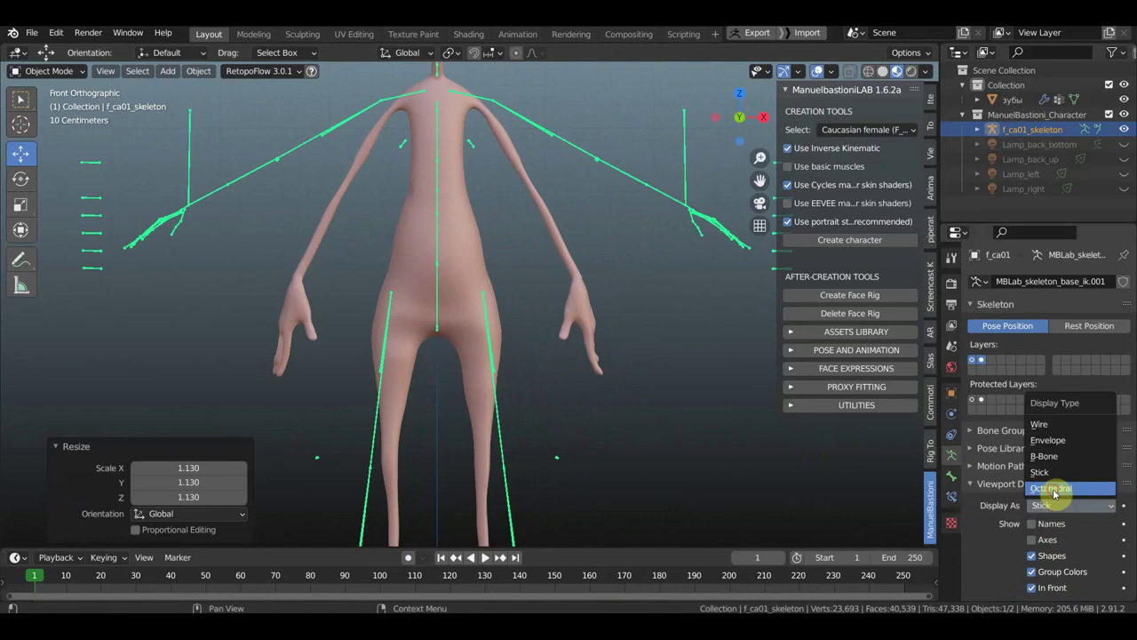
pyautogui.click(1053, 489)
pyautogui.scroll(-2, 528, 389)
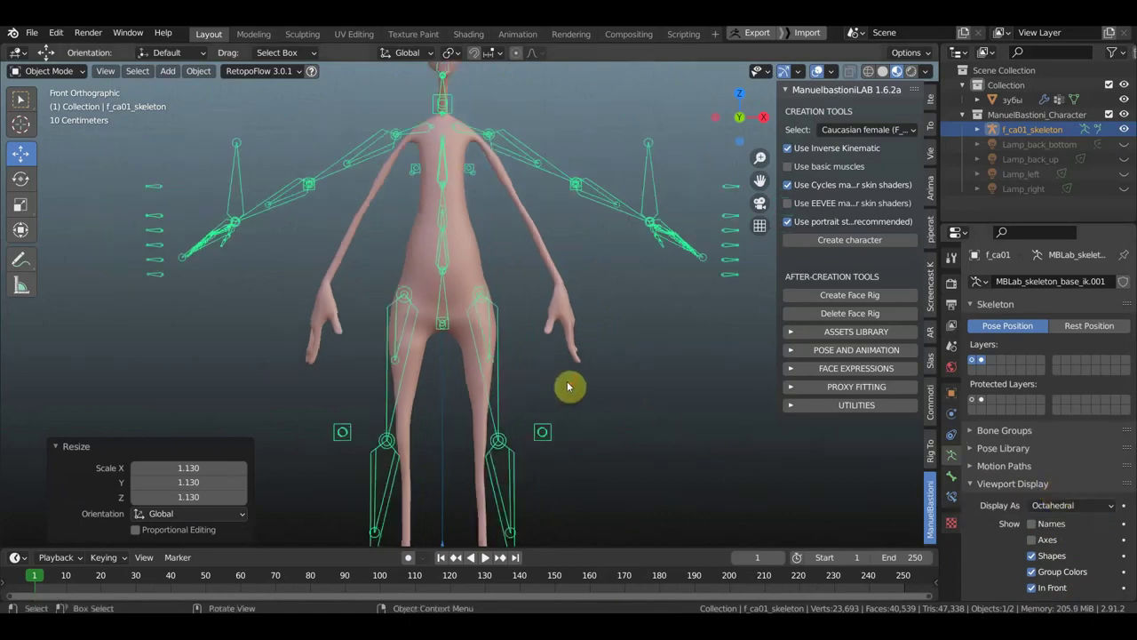
pyautogui.scroll(-2, 569, 386)
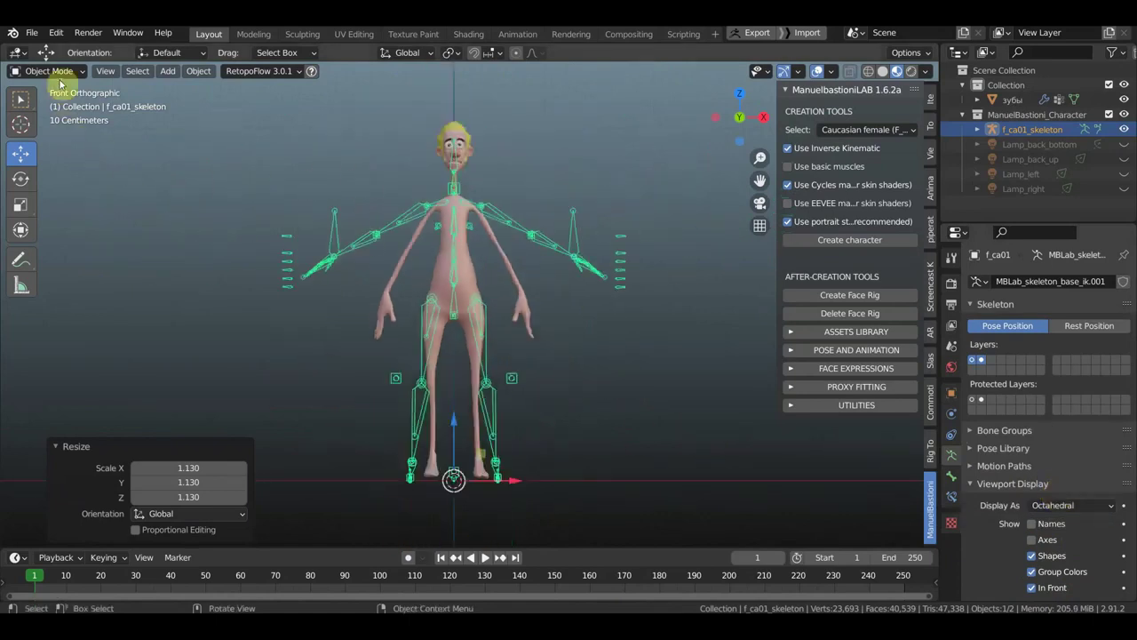
# Step: In Edit Mode, box-select the bones on one half of the rig and delete them
pyautogui.click(53, 71)
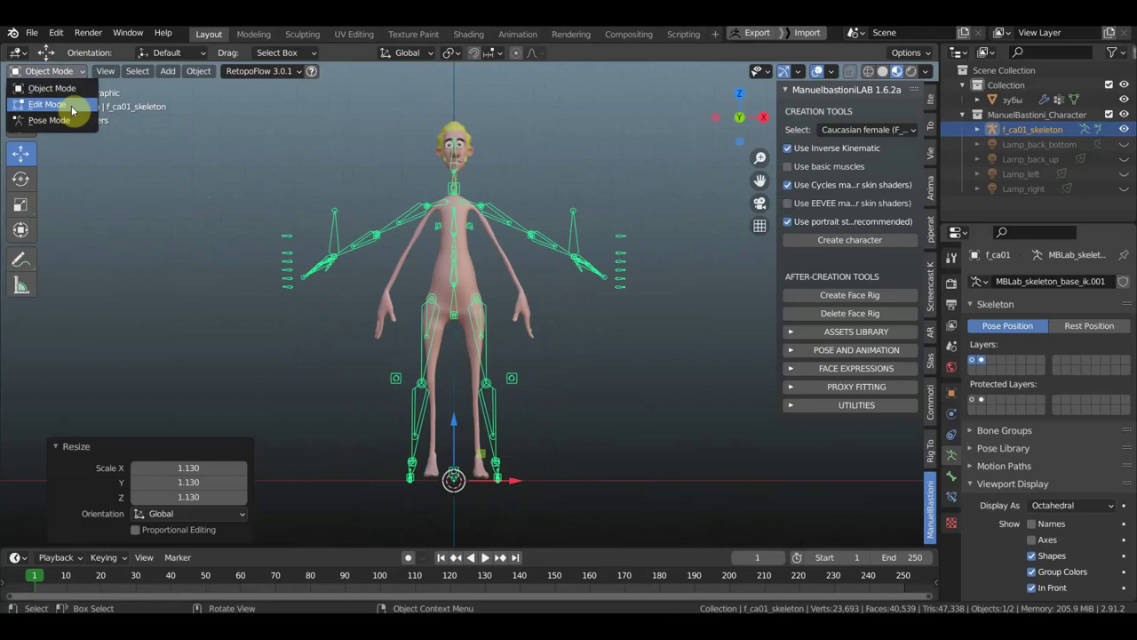
pyautogui.click(54, 104)
pyautogui.moveTo(452, 530)
pyautogui.mouseDown()
pyautogui.moveTo(274, 119)
pyautogui.moveTo(253, 134)
pyautogui.mouseUp()
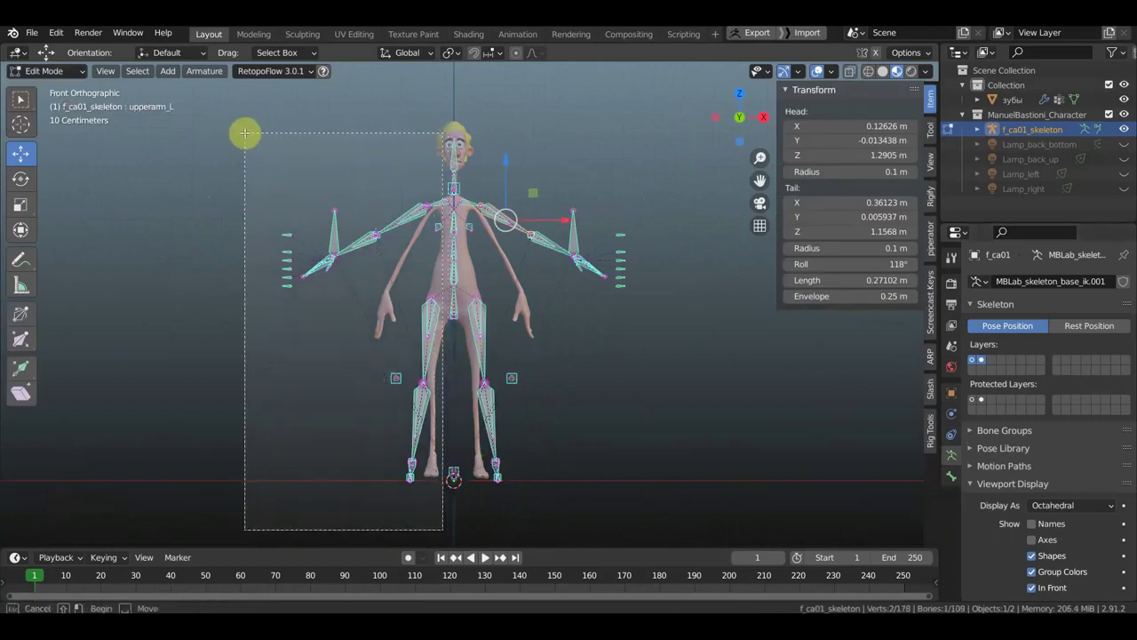
pyautogui.moveTo(253, 133); pyautogui.dragTo(244, 133)
pyautogui.press('x')
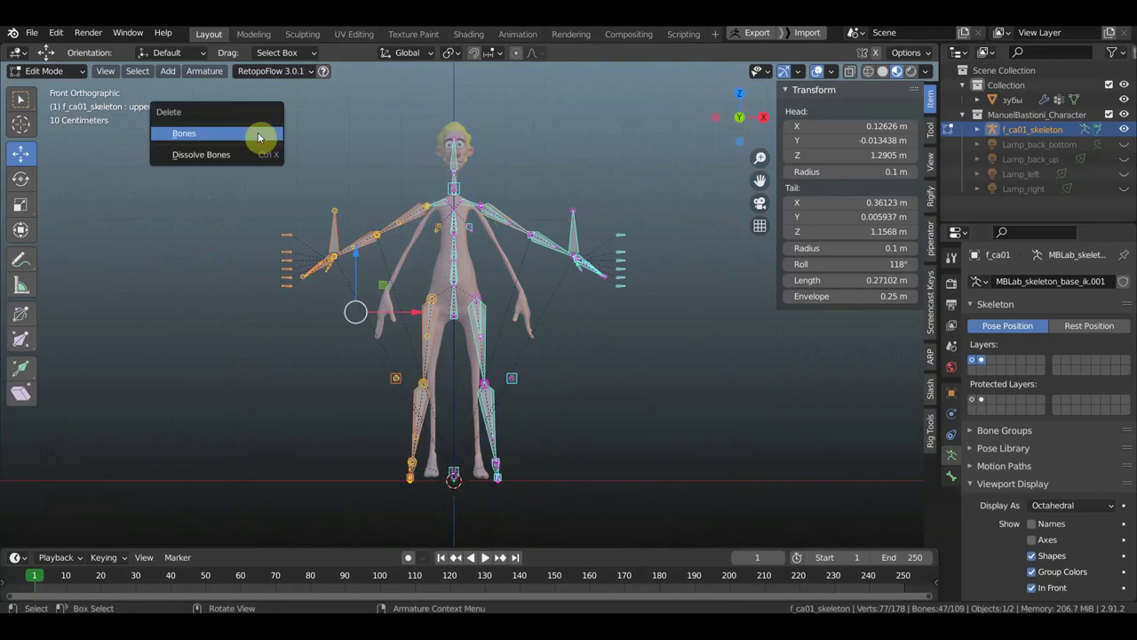
pyautogui.click(259, 137)
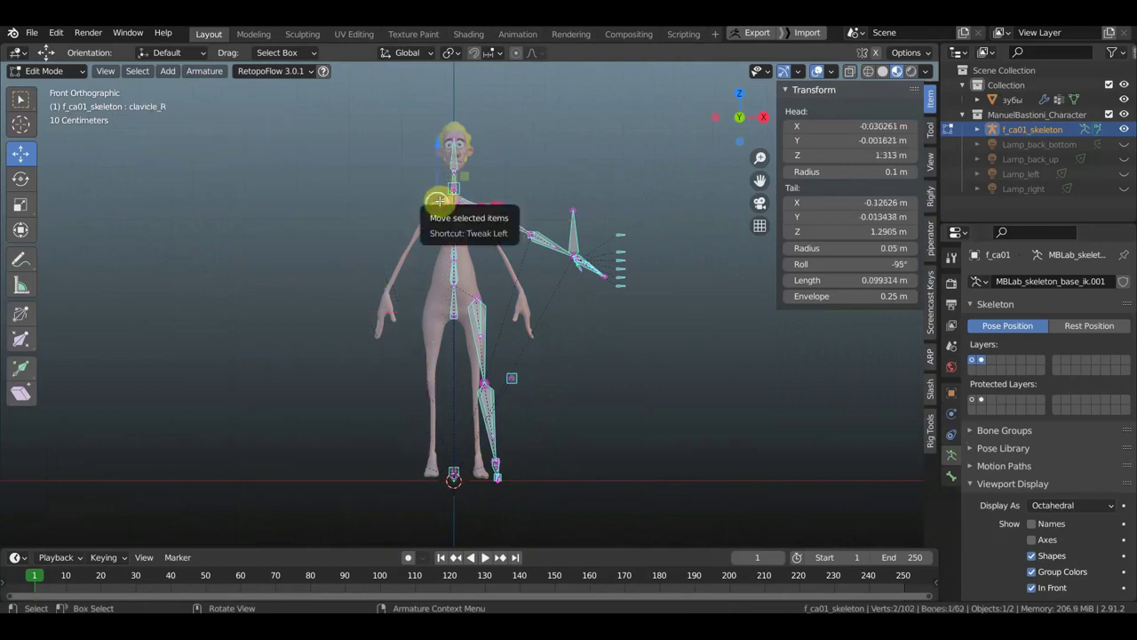
# Step: Delete one more unwanted bone, leaving 61, and select the calf_L bone
pyautogui.press('x')
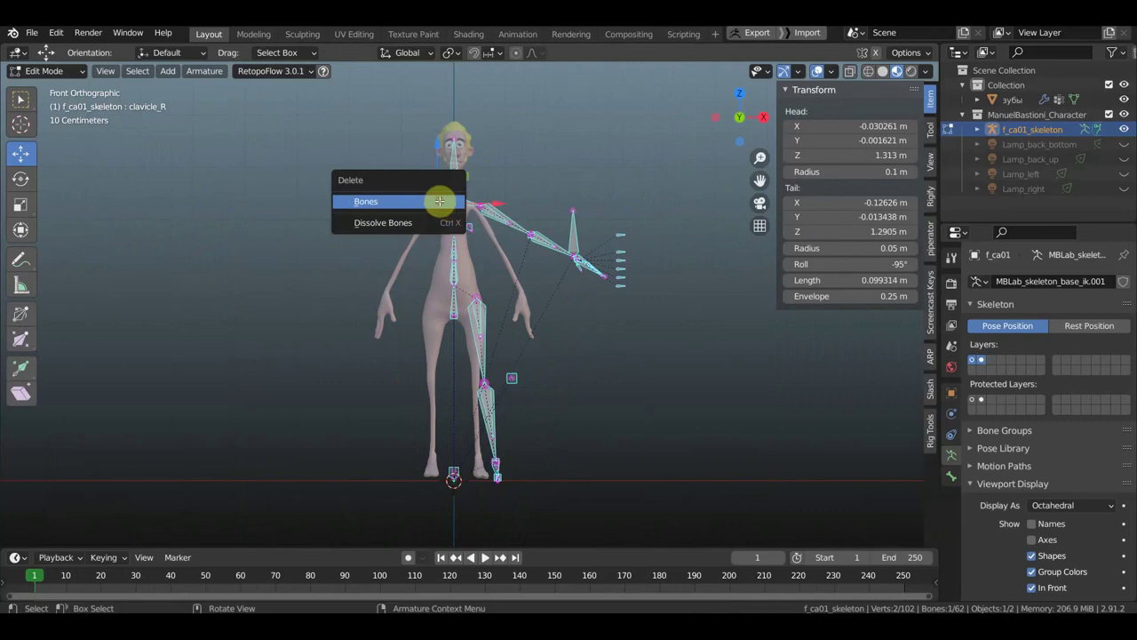
pyautogui.click(439, 201)
pyautogui.moveTo(556, 513); pyautogui.dragTo(485, 444)
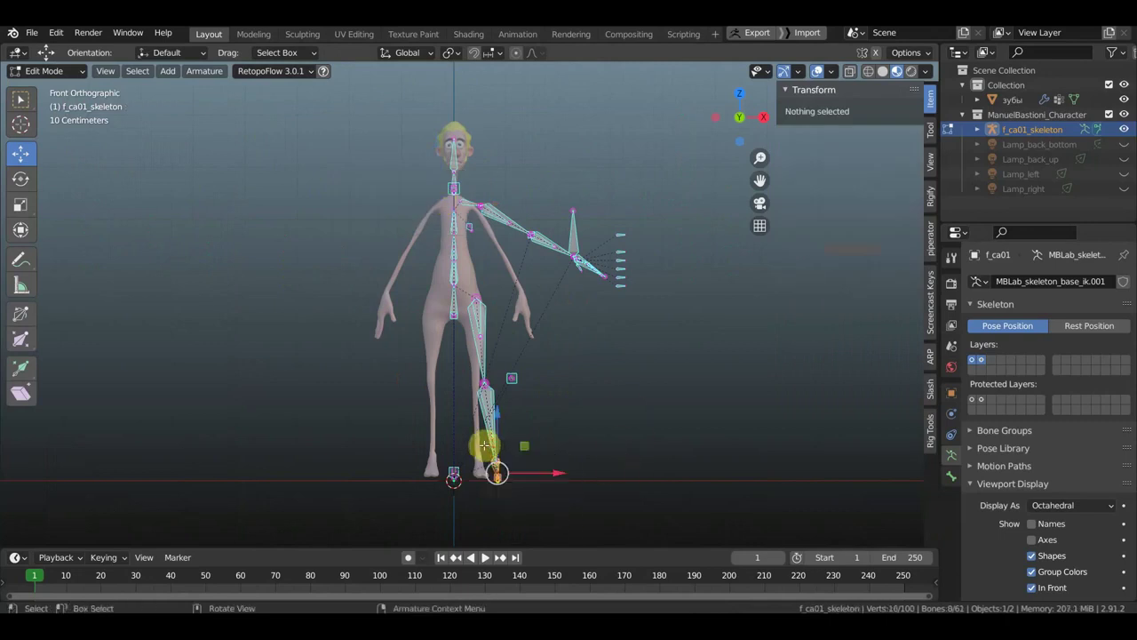
pyautogui.click(484, 444)
# Step: Shift the left calf and calf_twist_L bones sideways along X into the leg
pyautogui.moveTo(600, 523); pyautogui.dragTo(472, 452)
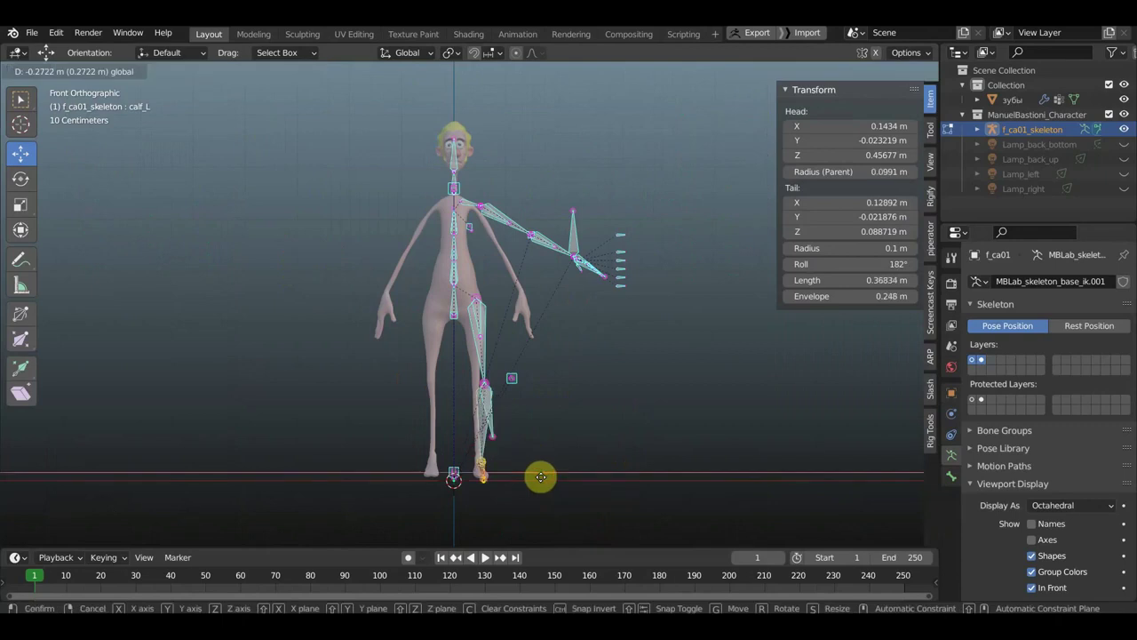
pyautogui.moveTo(543, 477); pyautogui.dragTo(539, 476)
pyautogui.click(495, 436)
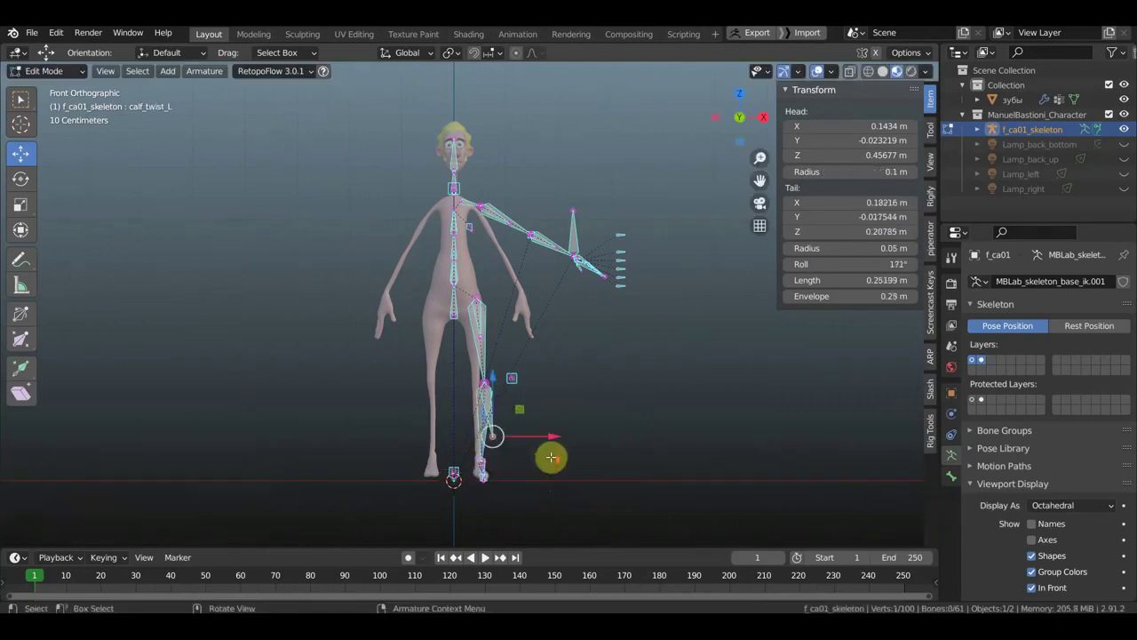
pyautogui.scroll(1, 553, 449)
pyautogui.scroll(1, 562, 382)
pyautogui.scroll(1, 571, 365)
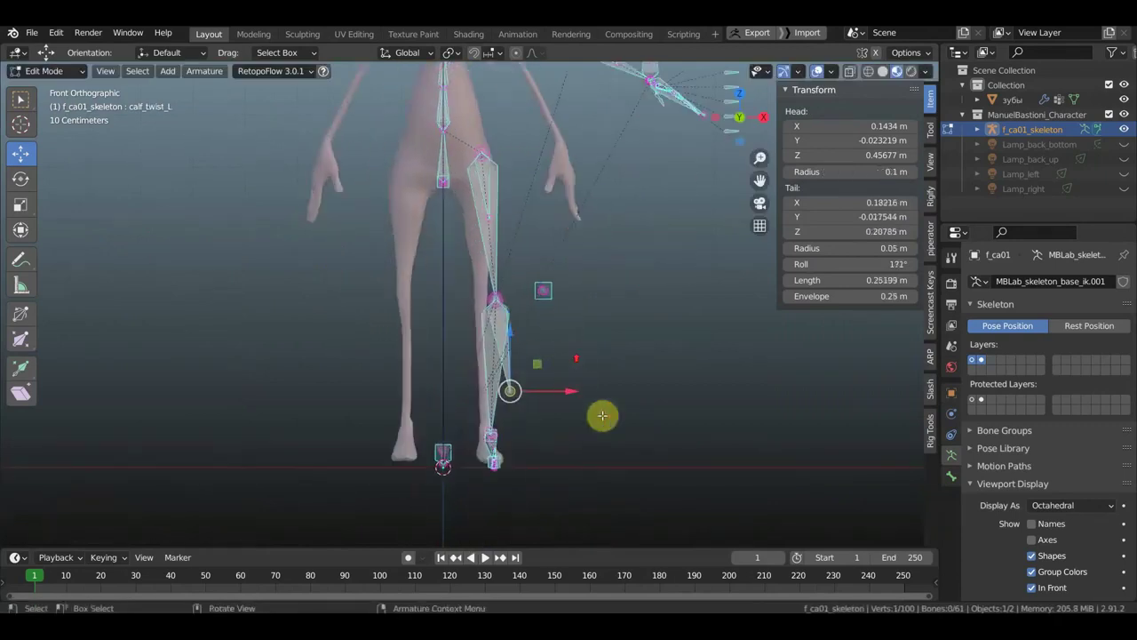
pyautogui.moveTo(571, 392); pyautogui.dragTo(551, 392)
pyautogui.rightClick(551, 392)
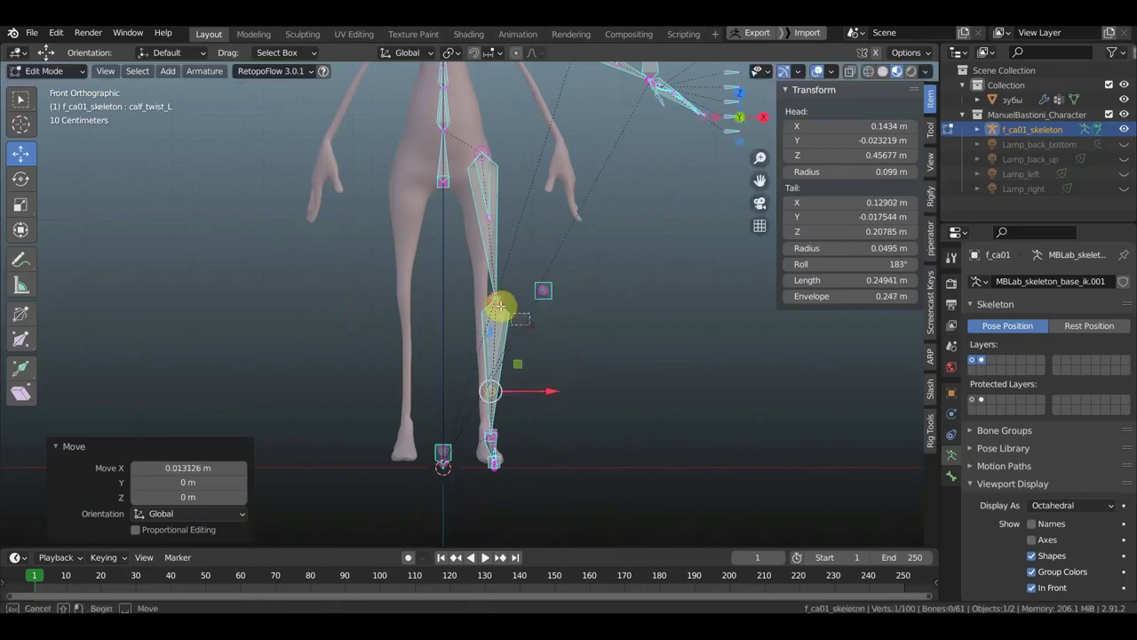
# Step: Move the knee joint and IK target bones onto the left leg
pyautogui.click(494, 299)
pyautogui.moveTo(575, 327); pyautogui.dragTo(480, 284)
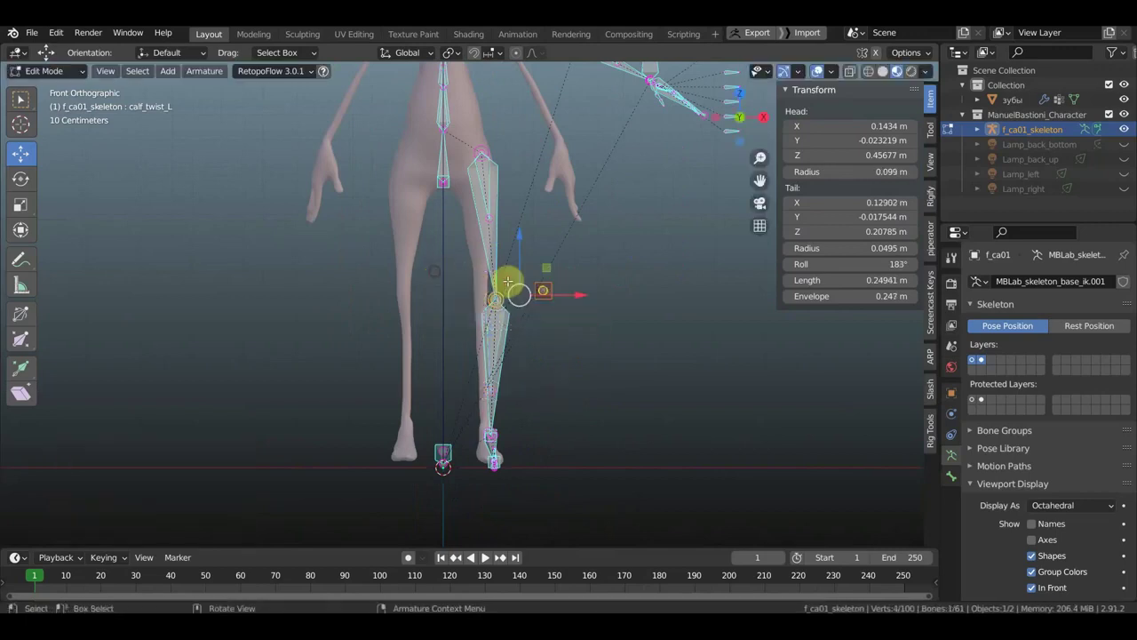
pyautogui.moveTo(579, 294)
pyautogui.mouseDown()
pyautogui.moveTo(561, 295)
pyautogui.moveTo(570, 437)
pyautogui.mouseUp()
pyautogui.moveTo(583, 470)
pyautogui.mouseDown(button='middle')
pyautogui.moveTo(433, 468)
pyautogui.moveTo(511, 316)
pyautogui.mouseUp(button='middle')
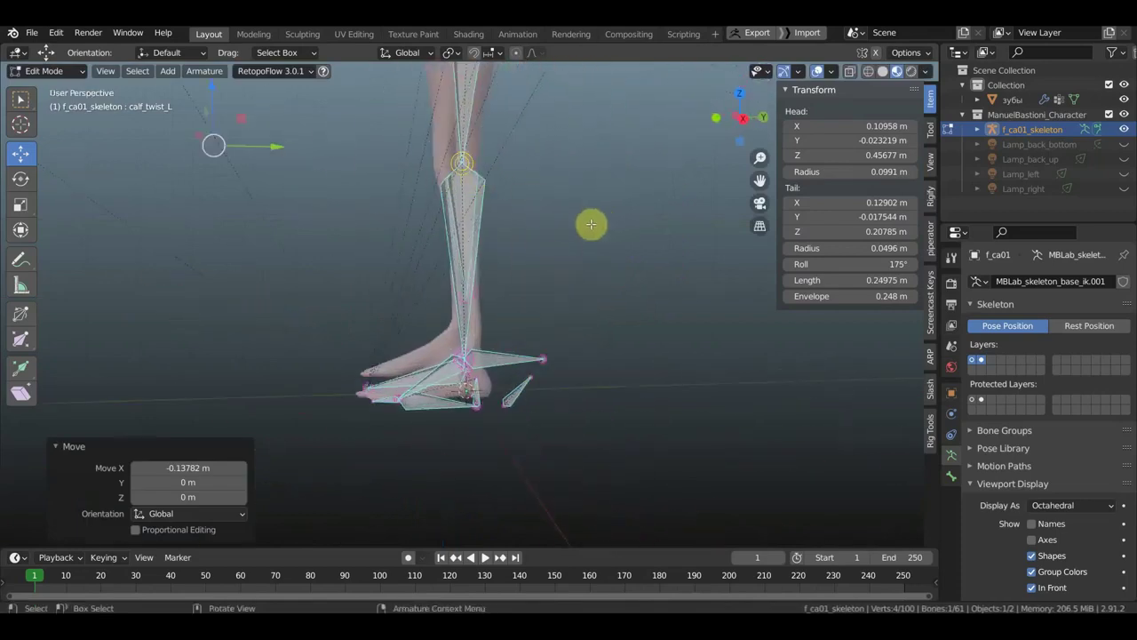
pyautogui.press('g')
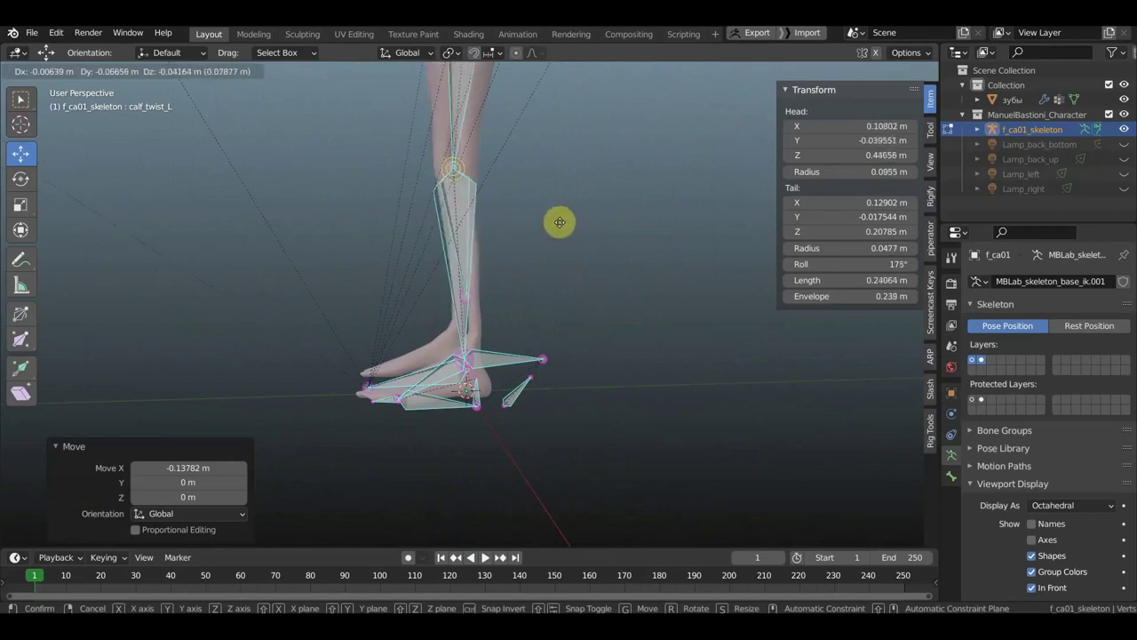
pyautogui.click(565, 223)
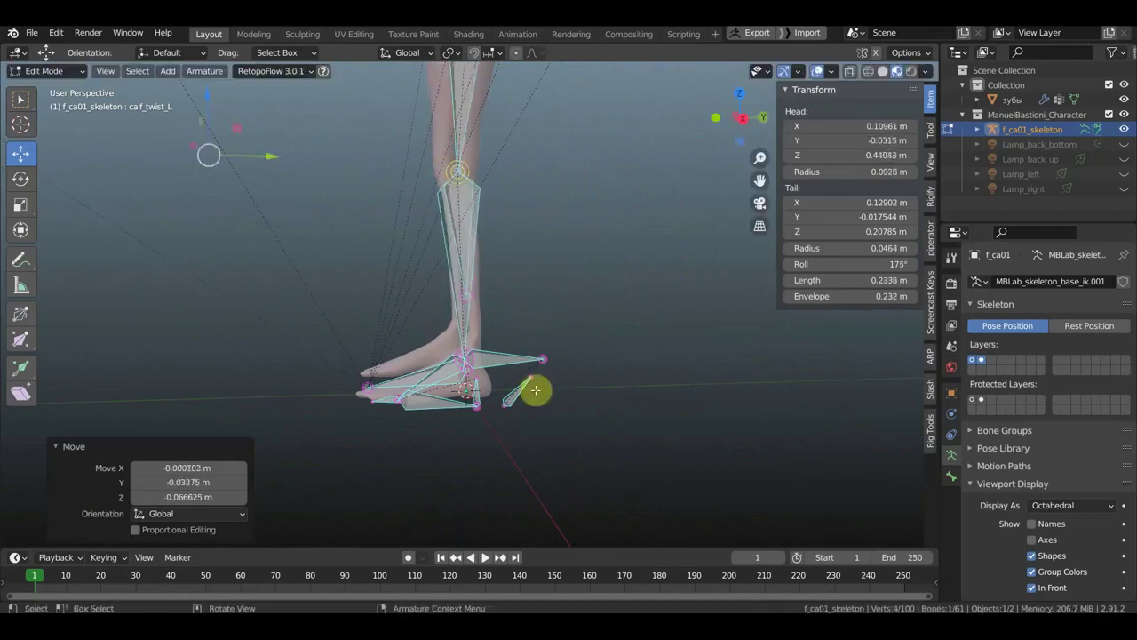
# Step: Move the toe bones and struct_ft01_L inside the left foot mesh
pyautogui.moveTo(574, 416)
pyautogui.mouseDown(button='middle')
pyautogui.moveTo(563, 426)
pyautogui.moveTo(565, 359)
pyautogui.mouseUp(button='middle')
pyautogui.scroll(2, 565, 359)
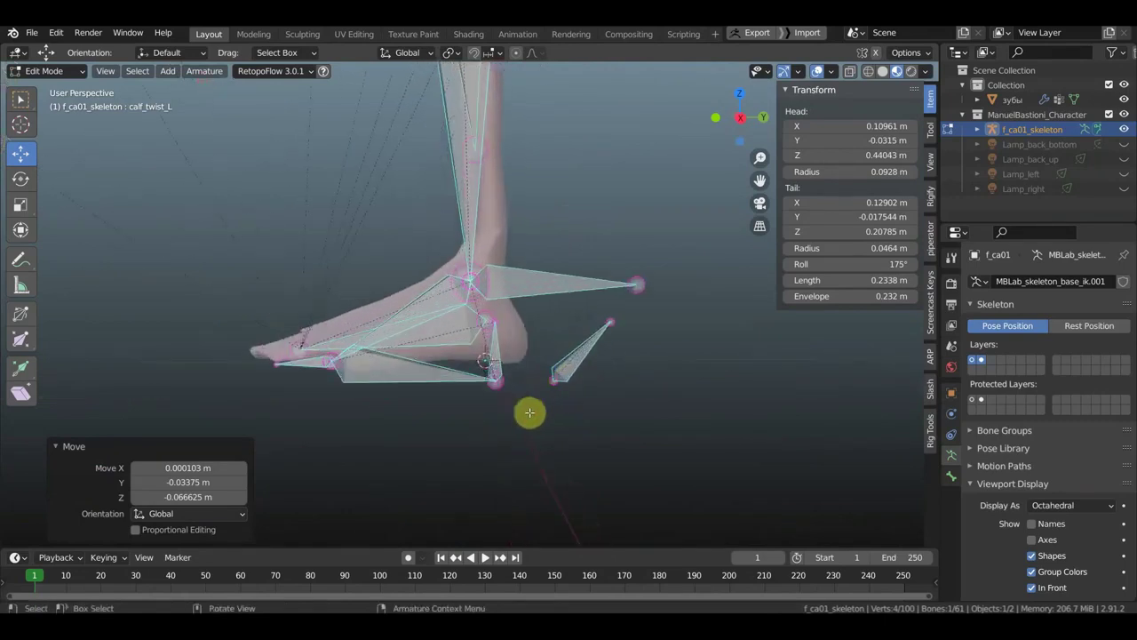
pyautogui.moveTo(530, 412)
pyautogui.mouseDown(button='middle')
pyautogui.moveTo(556, 421)
pyautogui.moveTo(539, 417)
pyautogui.mouseUp(button='middle')
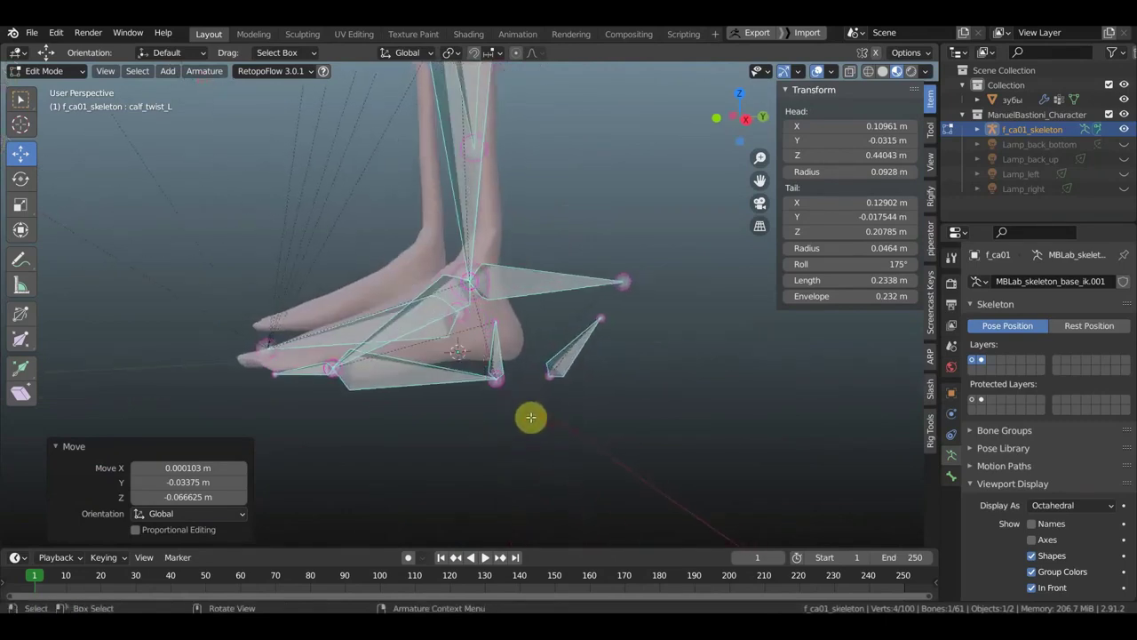
pyautogui.moveTo(531, 417); pyautogui.dragTo(266, 349)
pyautogui.moveTo(414, 399)
pyautogui.mouseDown(button='middle')
pyautogui.moveTo(447, 393)
pyautogui.moveTo(412, 399)
pyautogui.moveTo(520, 414)
pyautogui.moveTo(489, 411)
pyautogui.mouseUp(button='middle')
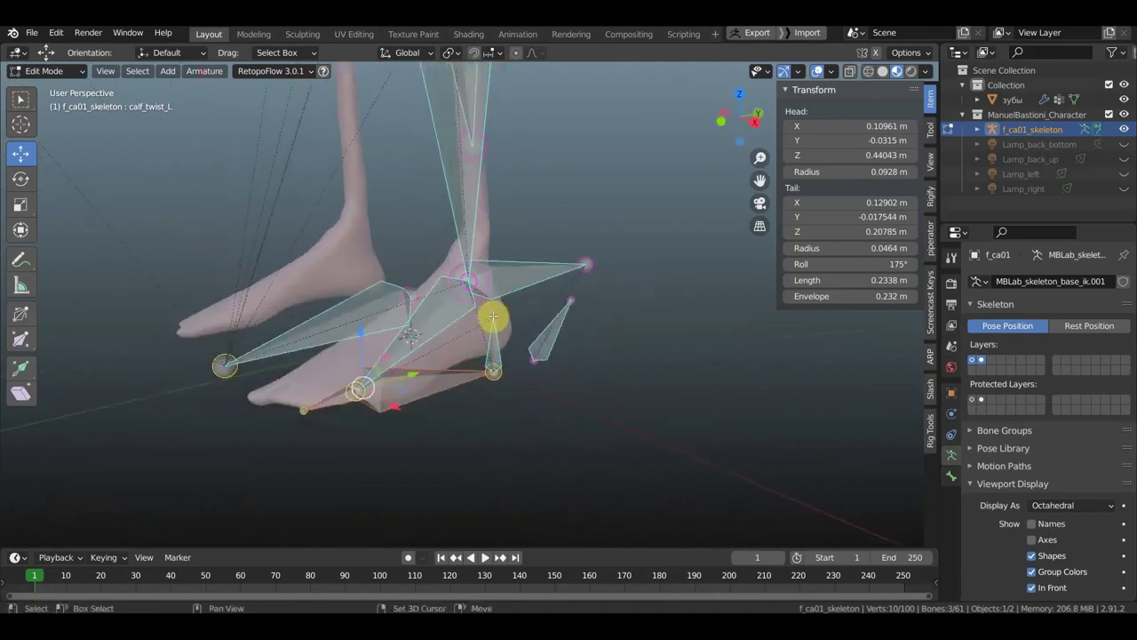
pyautogui.keyDown('shift'); pyautogui.click(508, 354); pyautogui.keyUp('shift')
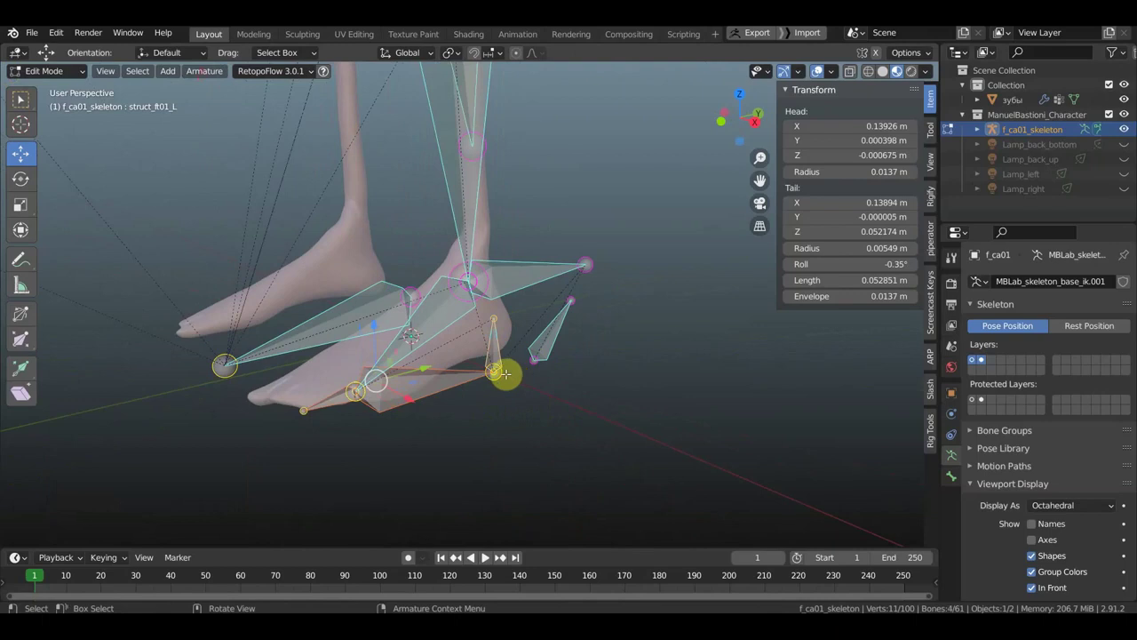
pyautogui.press('g')
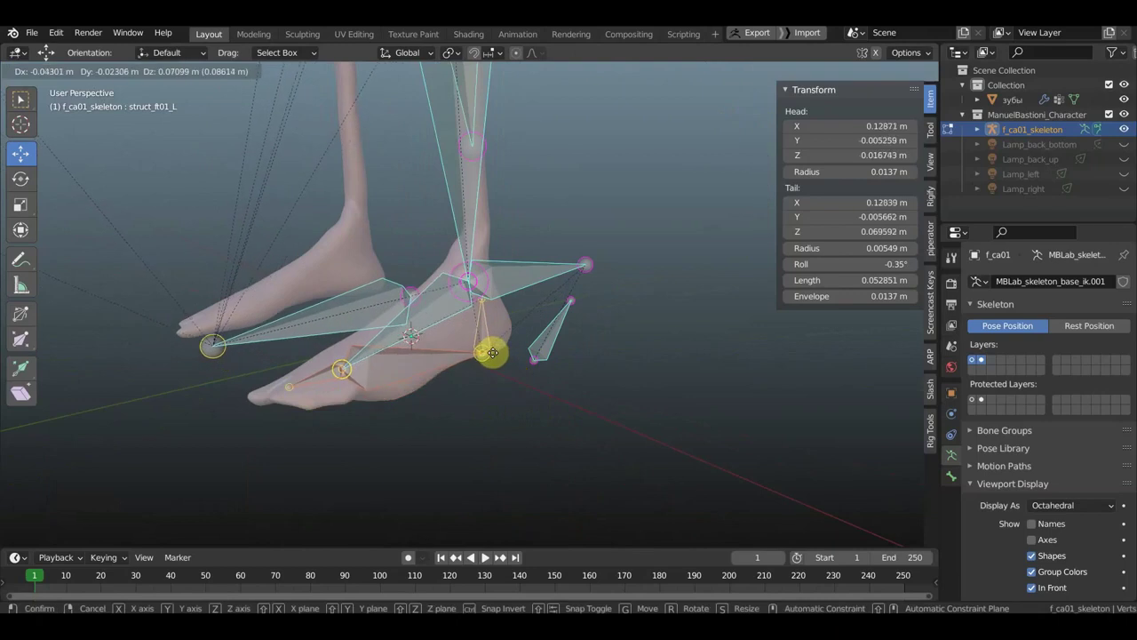
pyautogui.click(493, 353)
pyautogui.moveTo(533, 376)
pyautogui.mouseDown(button='middle')
pyautogui.moveTo(490, 373)
pyautogui.moveTo(515, 364)
pyautogui.mouseUp(button='middle')
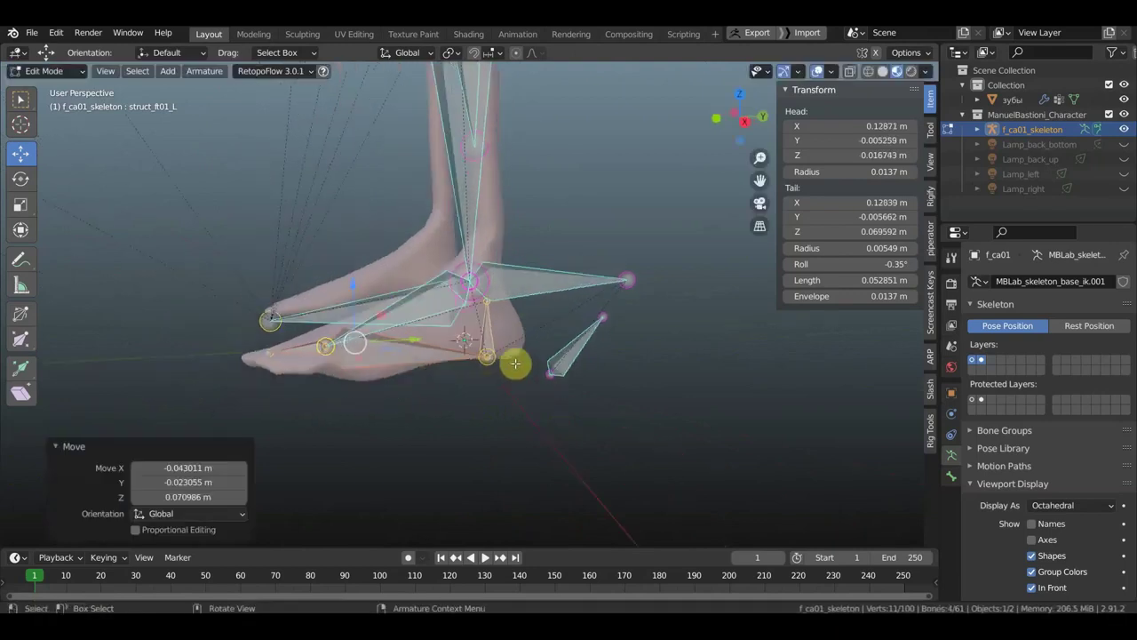
pyautogui.press('g')
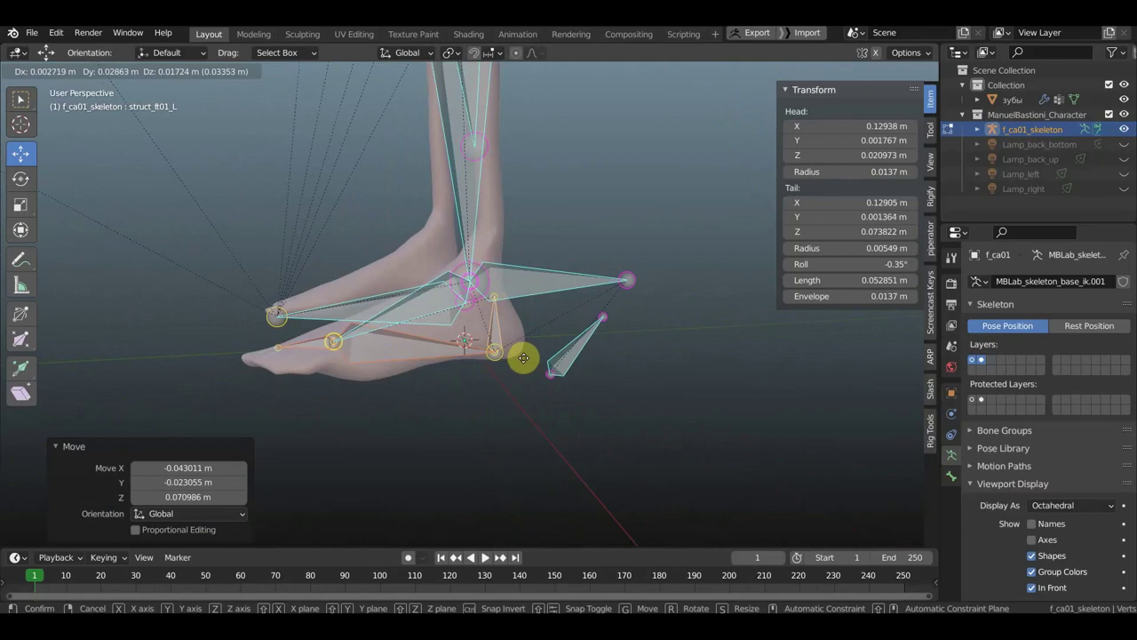
pyautogui.click(545, 361)
# Step: Reposition a single foot bone and check the fit around the figure
pyautogui.moveTo(542, 360); pyautogui.dragTo(537, 337, button='middle')
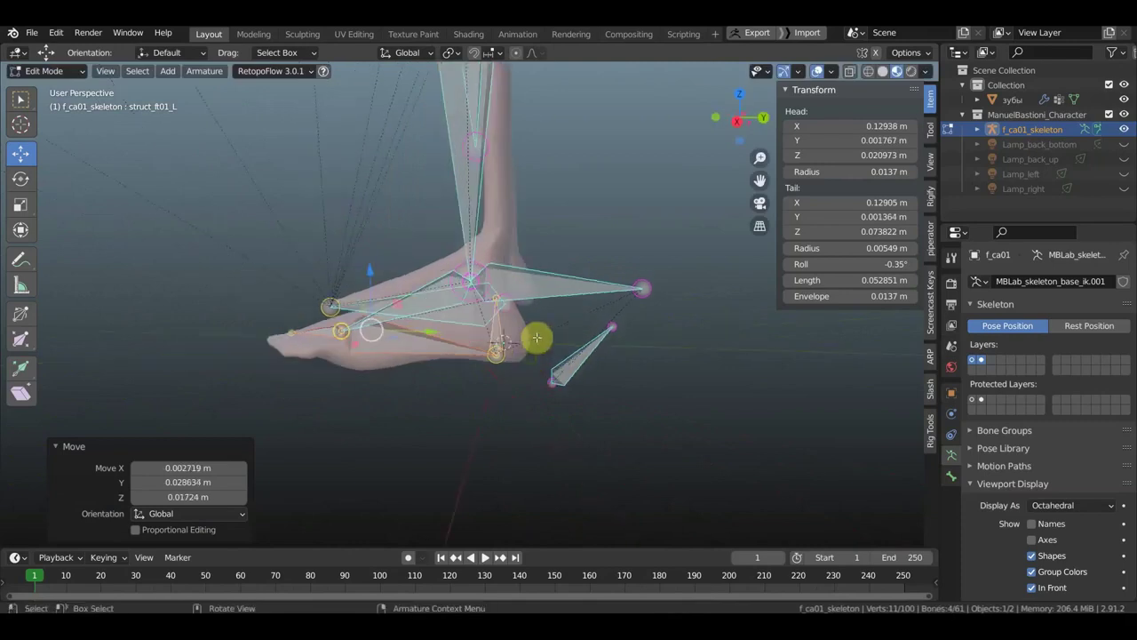
pyautogui.click(518, 289)
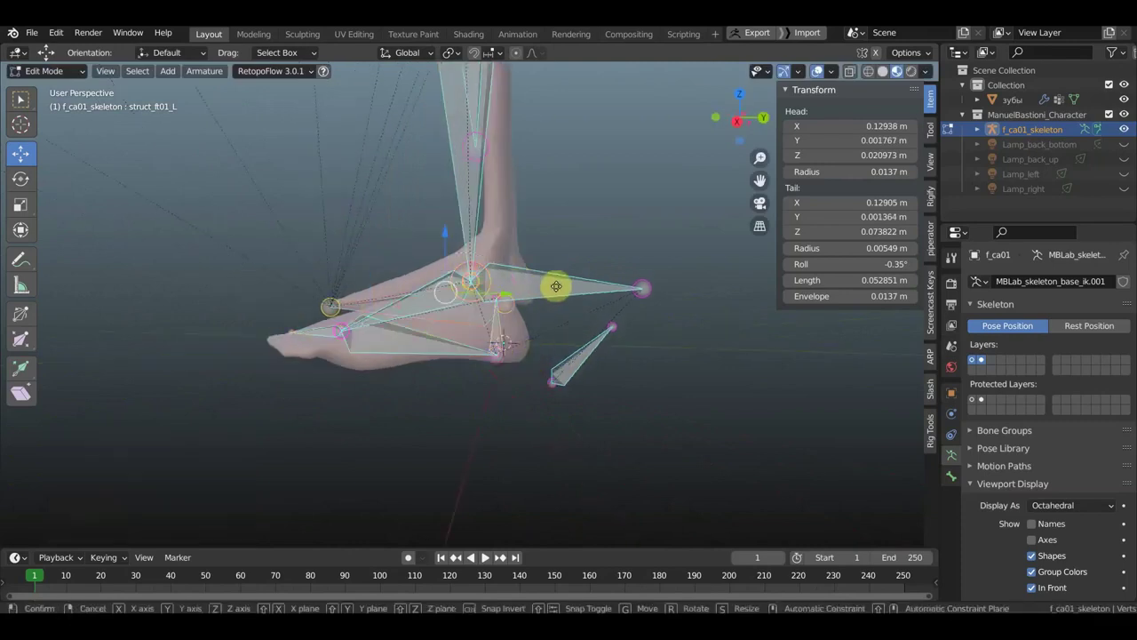
pyautogui.press('g')
pyautogui.click(560, 287)
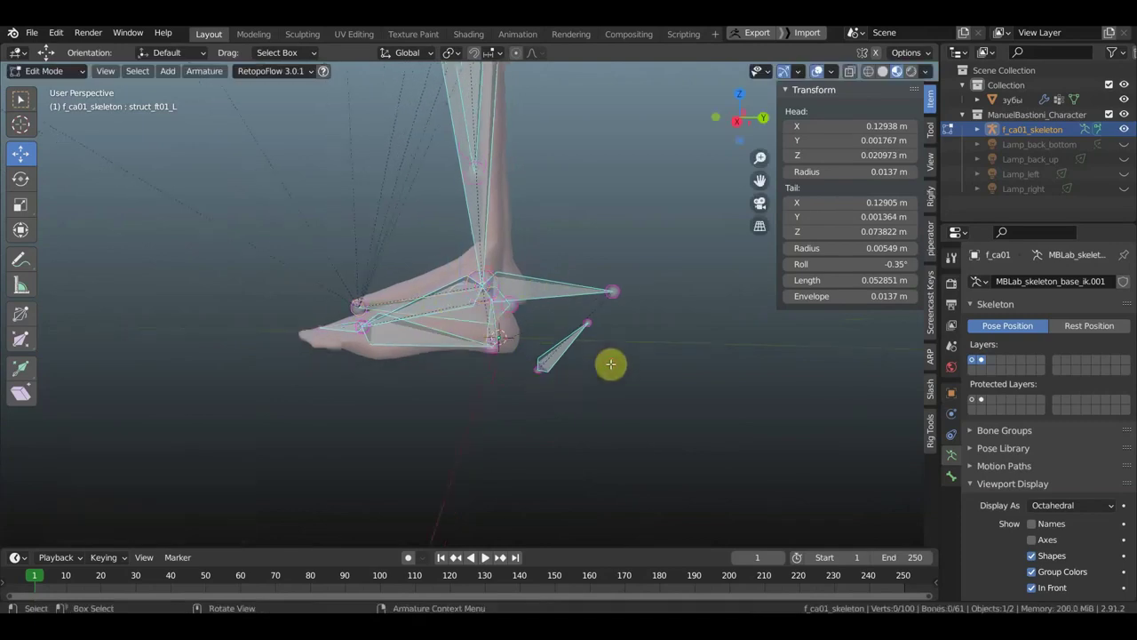
pyautogui.moveTo(610, 364); pyautogui.dragTo(622, 489, button='middle')
pyautogui.moveTo(596, 247)
pyautogui.mouseDown(button='middle')
pyautogui.moveTo(564, 354)
pyautogui.moveTo(658, 397)
pyautogui.moveTo(507, 333)
pyautogui.mouseUp(button='middle')
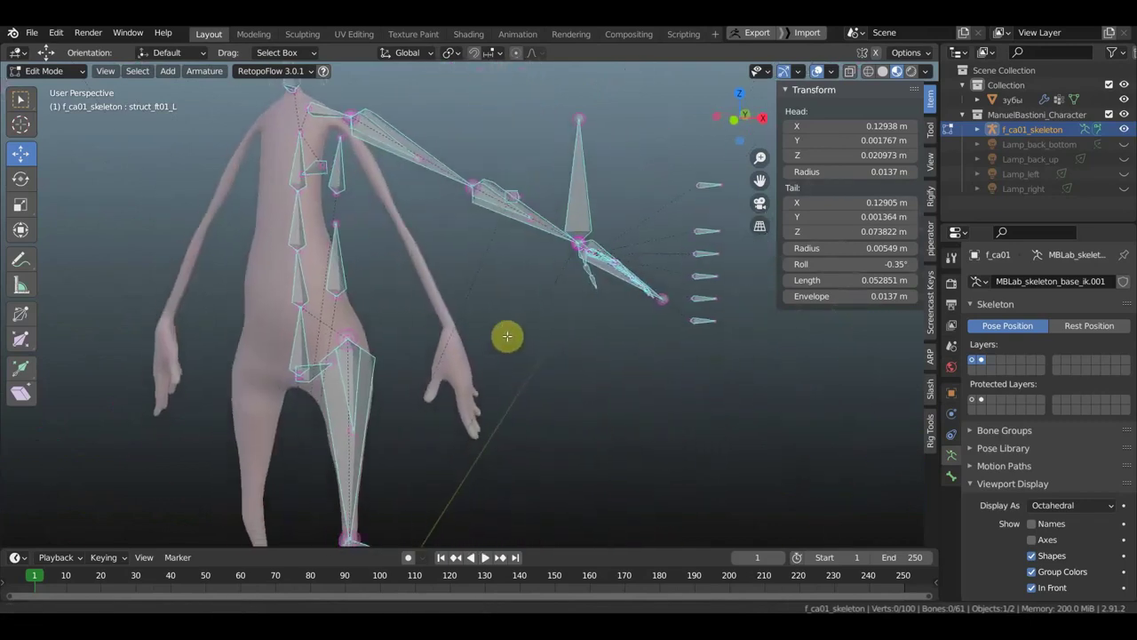
# Step: Swing the outstretched hand, forearm and upper arm bones down 41.9° beside the body
pyautogui.moveTo(396, 171); pyautogui.dragTo(424, 172, button='middle')
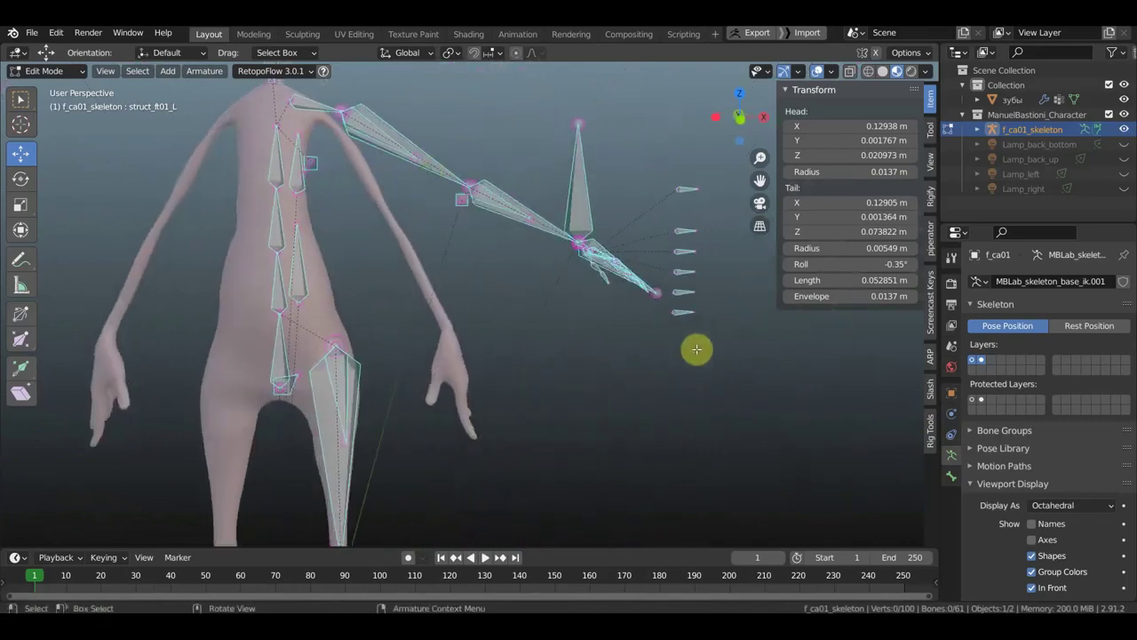
pyautogui.moveTo(707, 356); pyautogui.dragTo(512, 87)
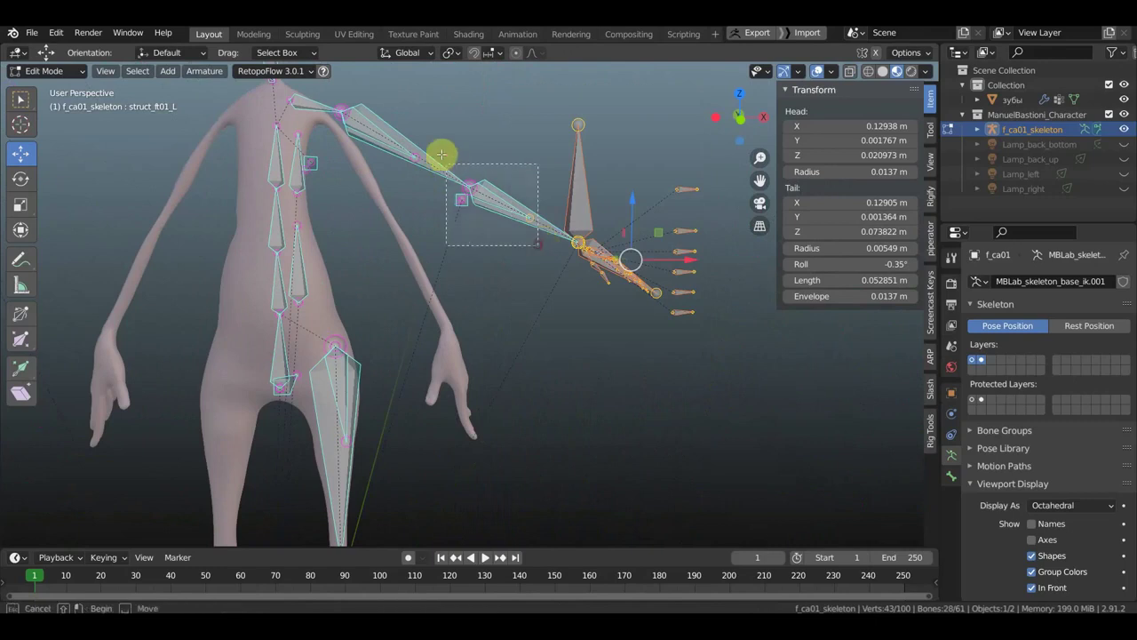
pyautogui.keyDown('shift'); pyautogui.moveTo(543, 245); pyautogui.dragTo(444, 169); pyautogui.keyUp('shift')
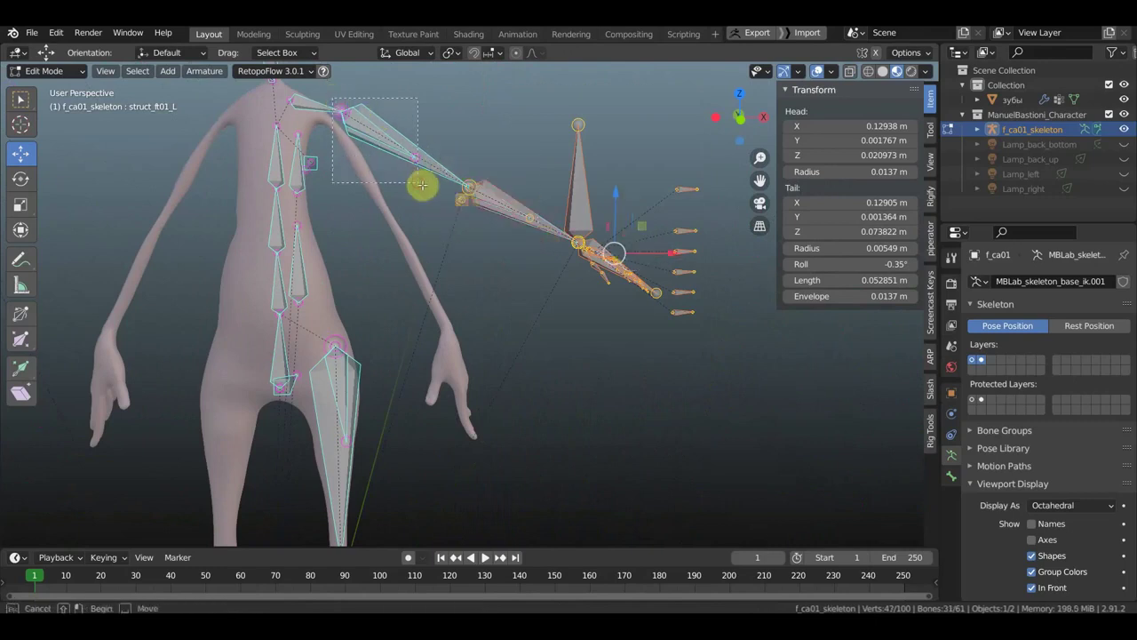
pyautogui.keyDown('shift'); pyautogui.moveTo(338, 98); pyautogui.dragTo(435, 191); pyautogui.keyUp('shift')
pyautogui.press('r')
pyautogui.click(626, 263)
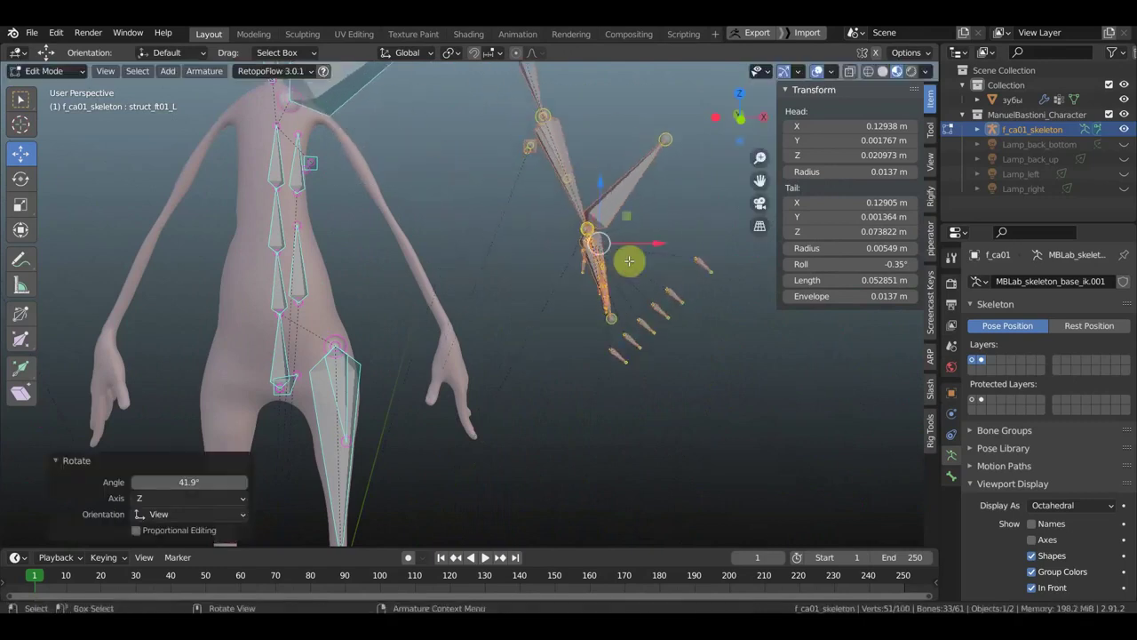
pyautogui.press('g')
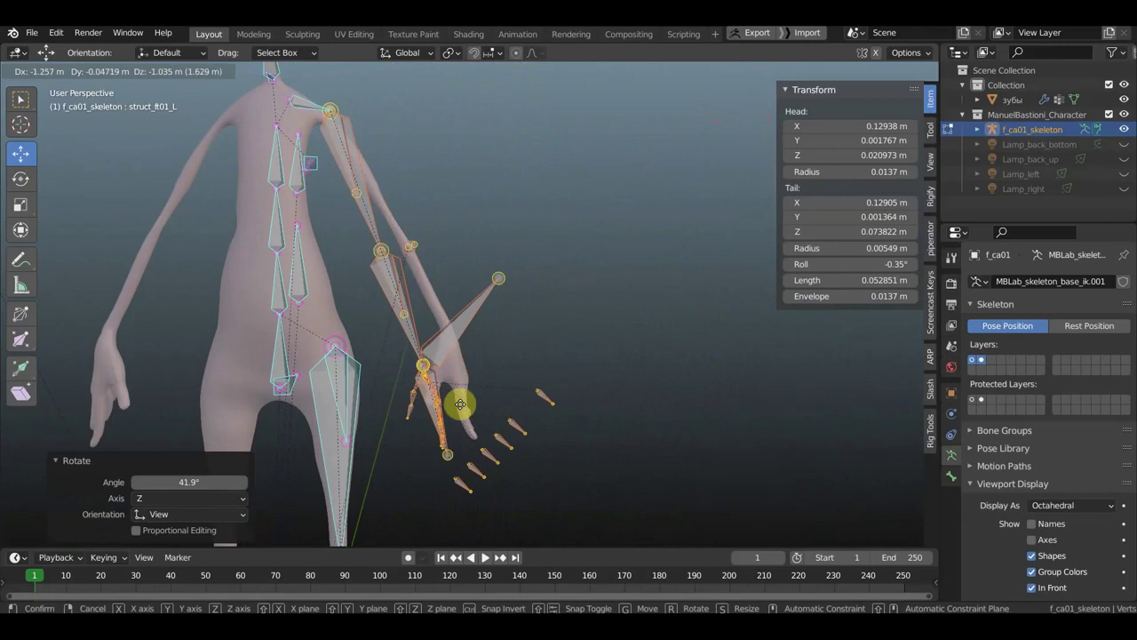
pyautogui.click(460, 404)
# Step: Rotate the arm bones a further -5.2° and settle them into the arm mesh
pyautogui.press('r')
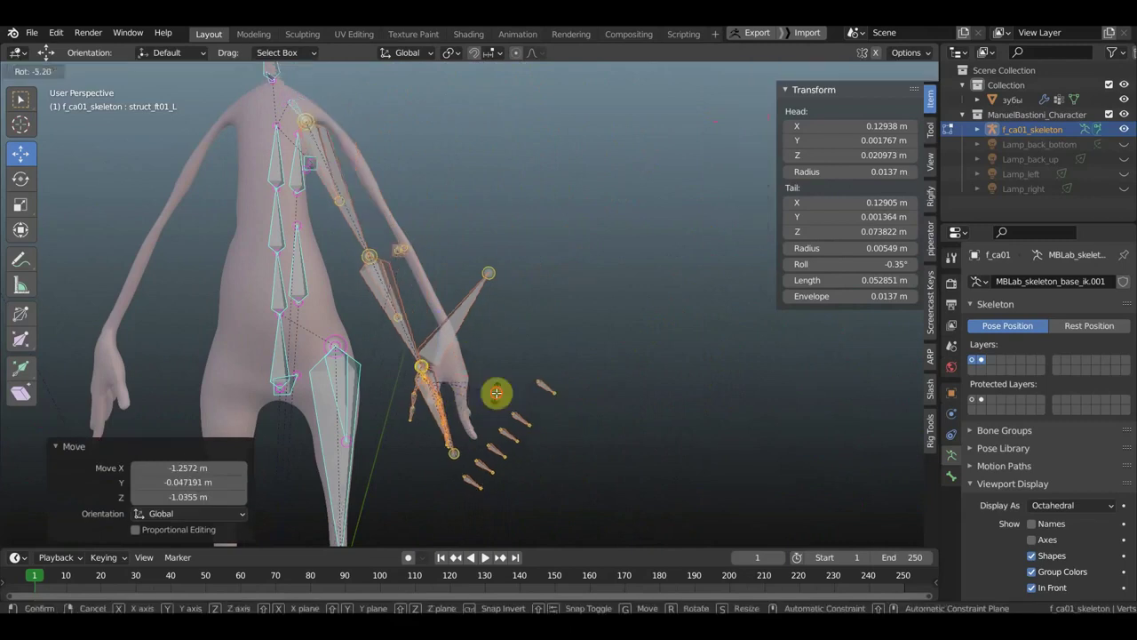
pyautogui.click(489, 388)
pyautogui.press('g')
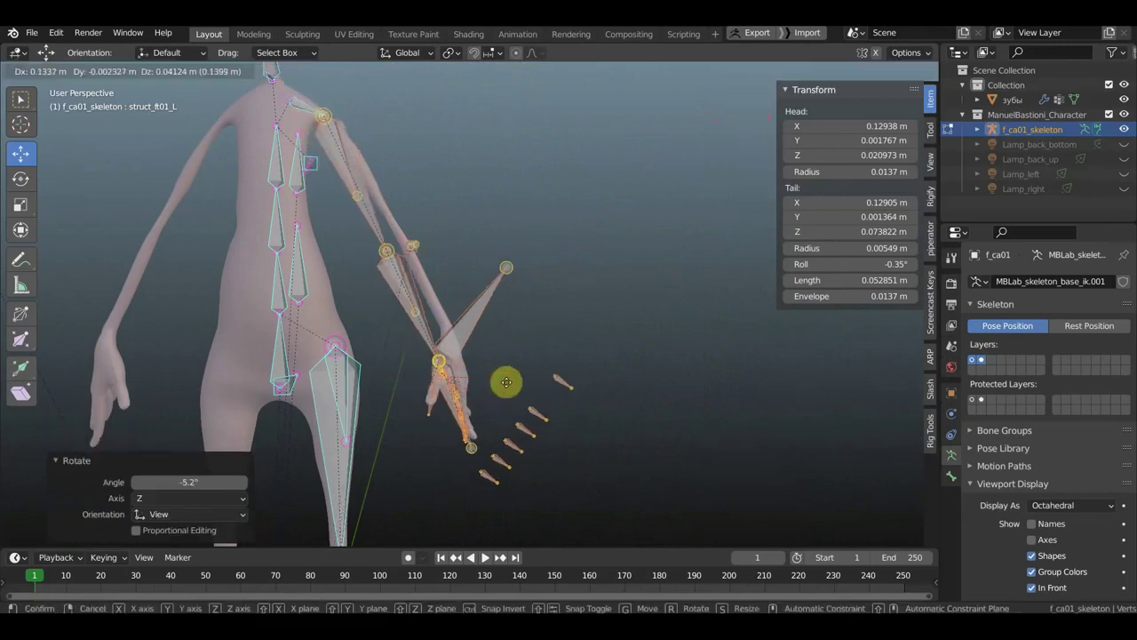
pyautogui.click(516, 381)
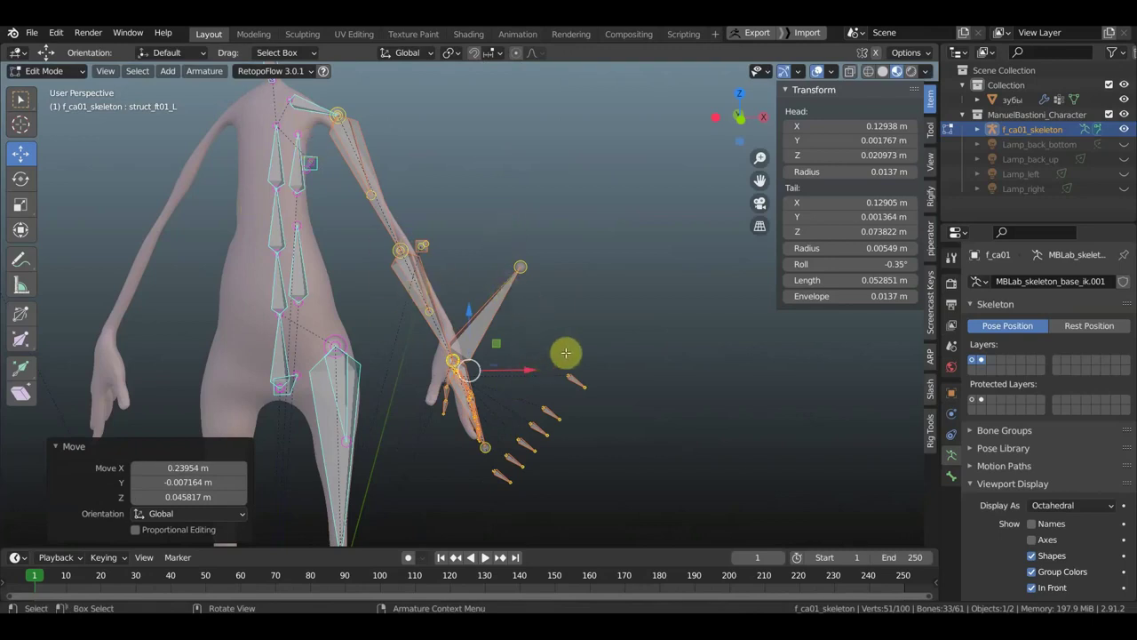
# Step: Select the hand bones and move them into the hand mesh
pyautogui.scroll(3, 569, 294)
pyautogui.moveTo(551, 299)
pyautogui.mouseDown(button='middle')
pyautogui.moveTo(473, 305)
pyautogui.moveTo(513, 264)
pyautogui.mouseUp(button='middle')
pyautogui.moveTo(661, 493); pyautogui.dragTo(455, 158)
pyautogui.moveTo(553, 303); pyautogui.dragTo(535, 264)
pyautogui.moveTo(551, 284)
pyautogui.mouseDown(button='middle')
pyautogui.moveTo(312, 278)
pyautogui.moveTo(432, 283)
pyautogui.mouseUp(button='middle')
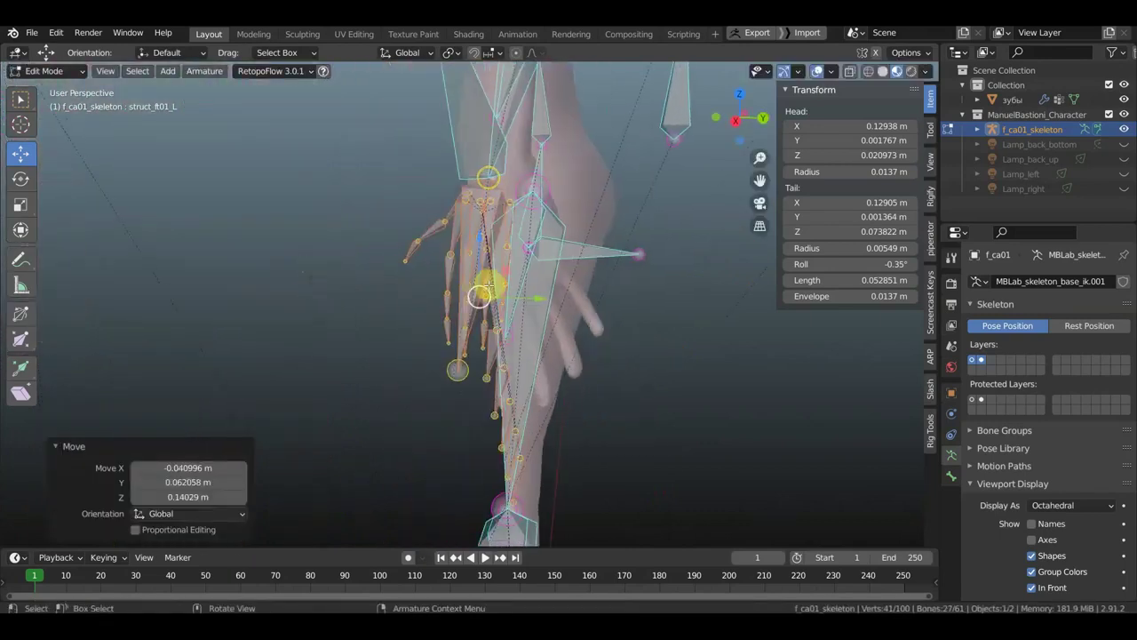
# Step: Rotate and shift the left hand bones further into the hand
pyautogui.moveTo(488, 284); pyautogui.dragTo(508, 286)
pyautogui.press('r')
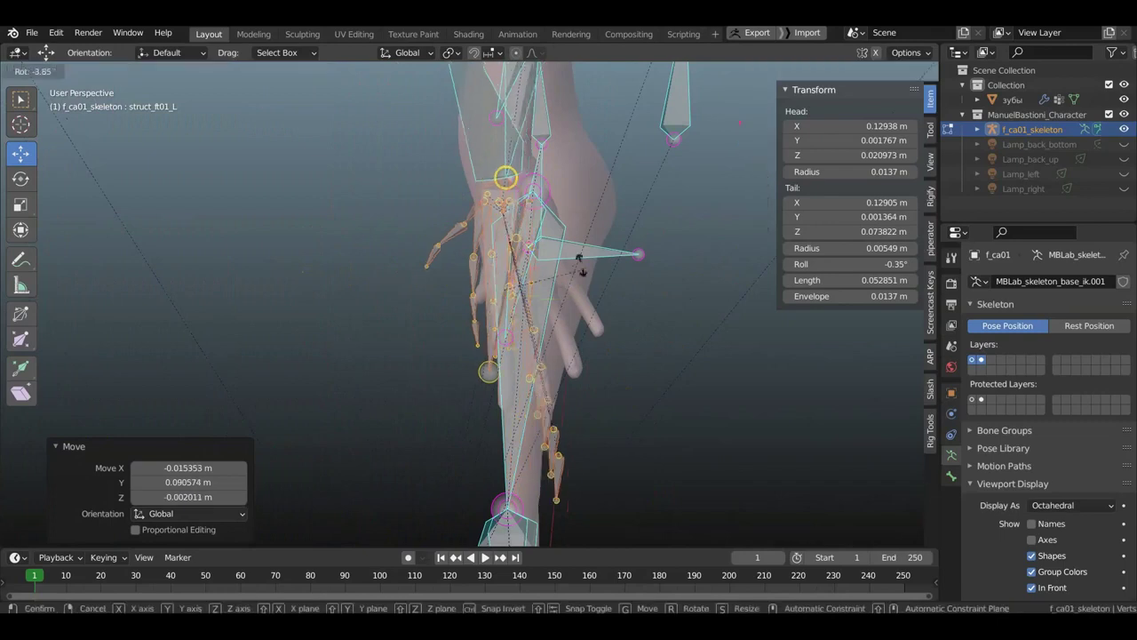
pyautogui.click(586, 255)
pyautogui.moveTo(591, 255); pyautogui.dragTo(680, 272)
pyautogui.moveTo(680, 272)
pyautogui.mouseDown(button='middle')
pyautogui.moveTo(705, 272)
pyautogui.moveTo(681, 271)
pyautogui.mouseUp(button='middle')
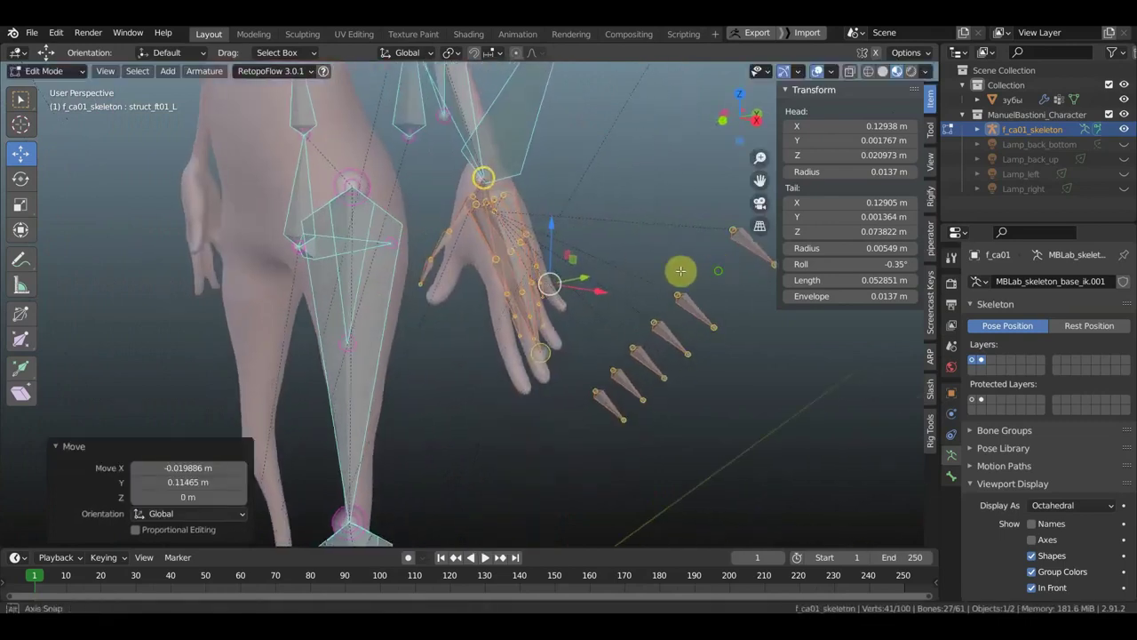
pyautogui.scroll(2, 528, 254)
pyautogui.scroll(1, 480, 222)
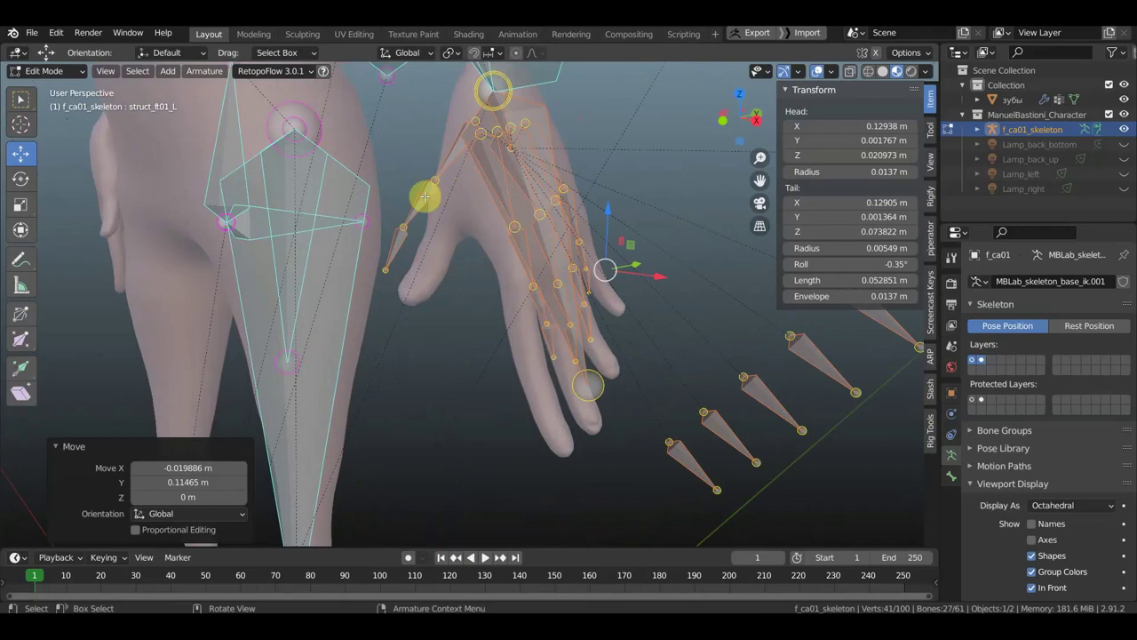
# Step: Move the thumb02_L and thumb03_L bones inside the thumb
pyautogui.click(390, 239)
pyautogui.keyDown('shift'); pyautogui.click(396, 243); pyautogui.keyUp('shift')
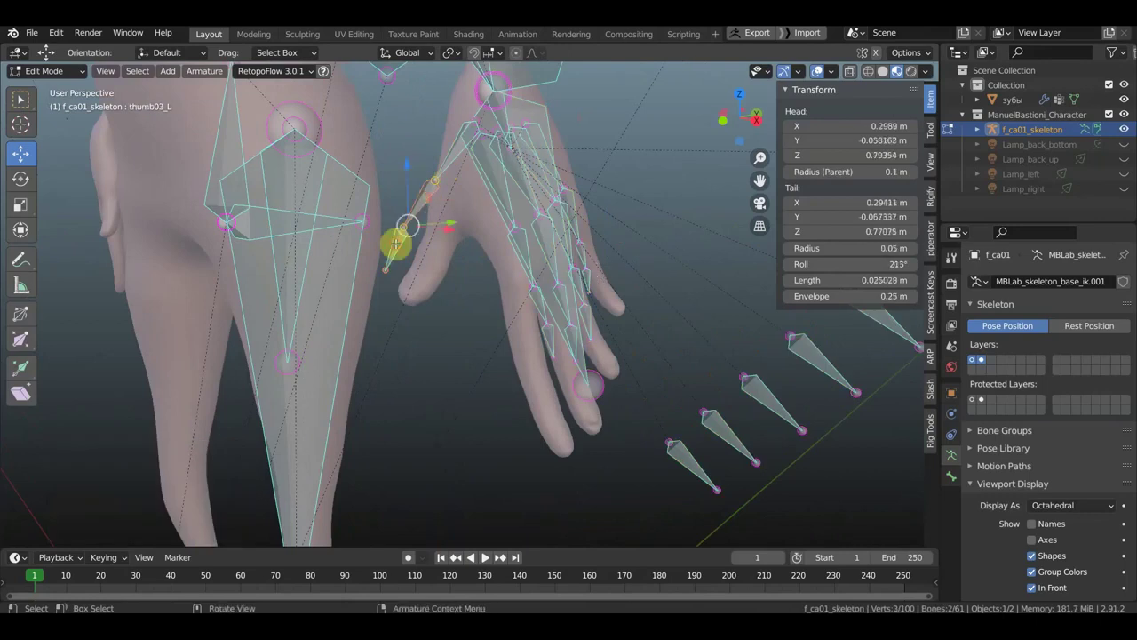
pyautogui.press('g')
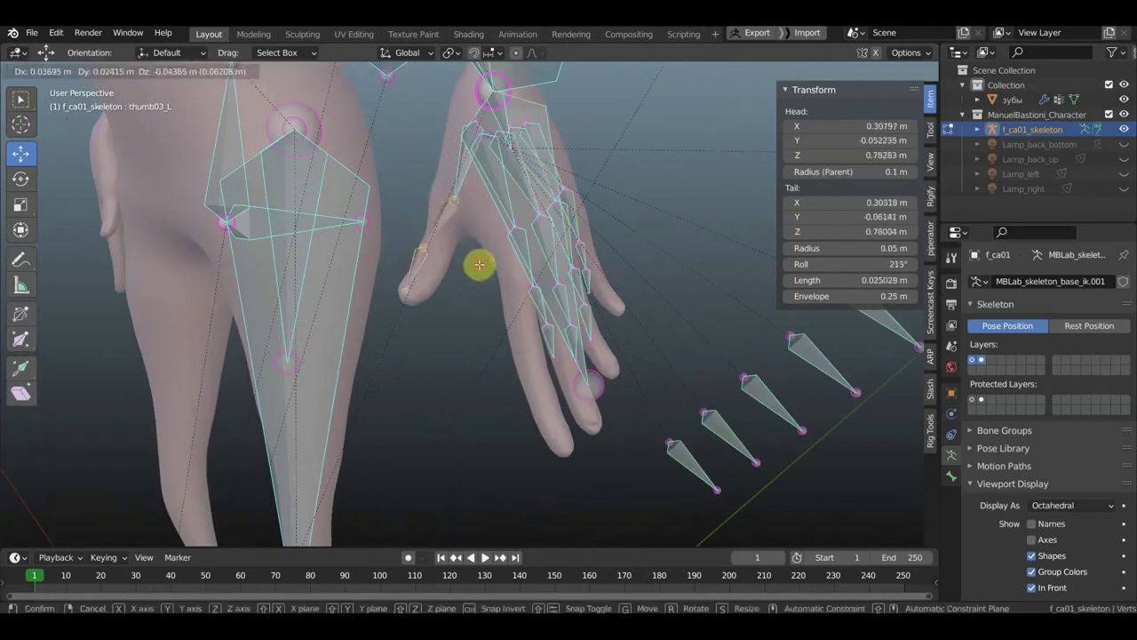
pyautogui.click(434, 270)
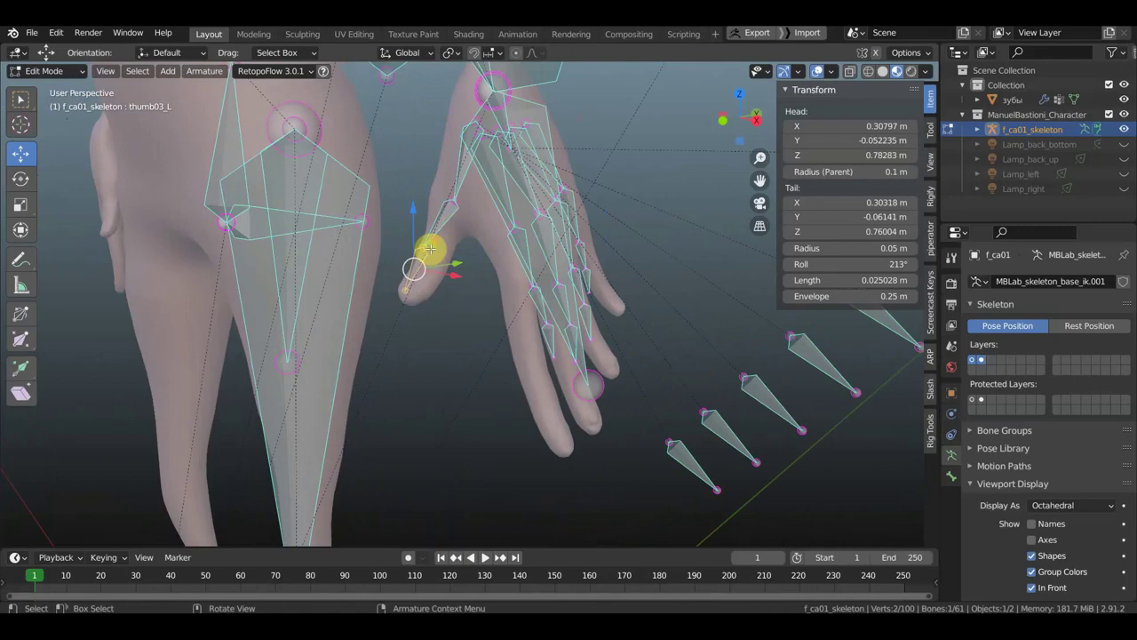
pyautogui.press('g')
pyautogui.click(447, 252)
pyautogui.moveTo(472, 254)
pyautogui.mouseDown(button='middle')
pyautogui.moveTo(622, 272)
pyautogui.moveTo(607, 279)
pyautogui.mouseUp(button='middle')
pyautogui.press('g')
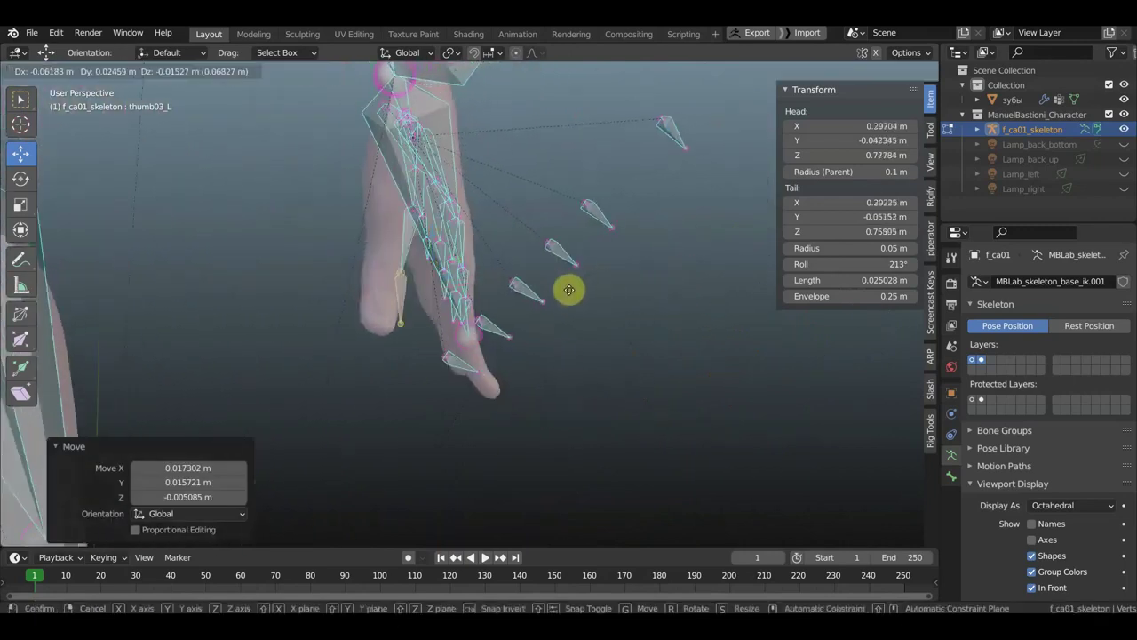
pyautogui.click(531, 282)
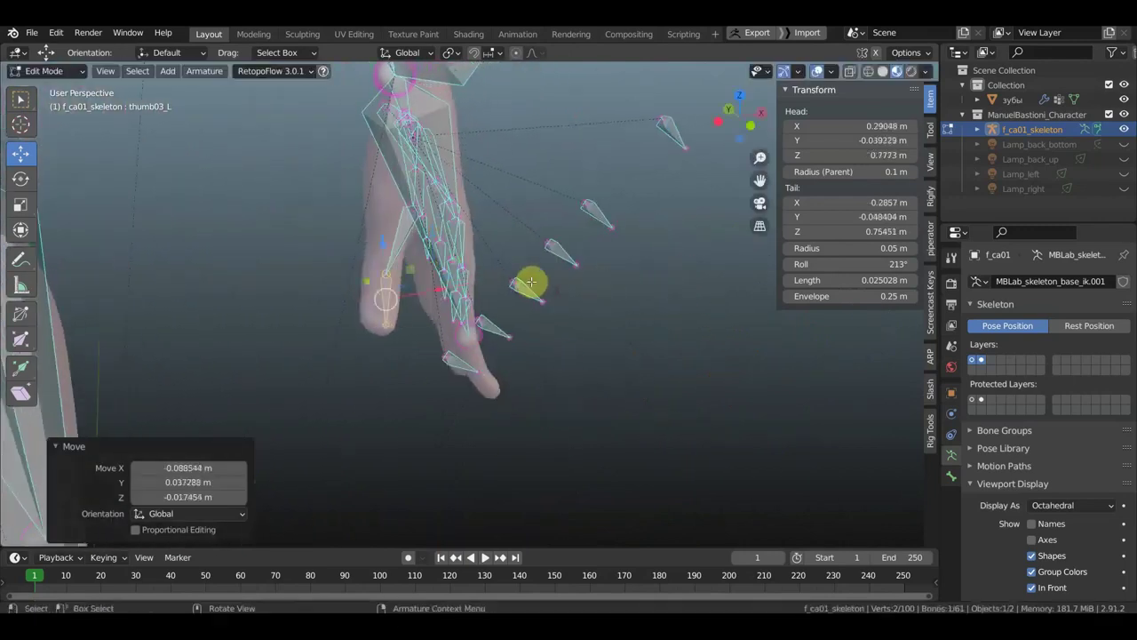
# Step: Adjust thumb01_L and thumb03_L individually, then view the rig from the front
pyautogui.click(413, 208)
pyautogui.press('g')
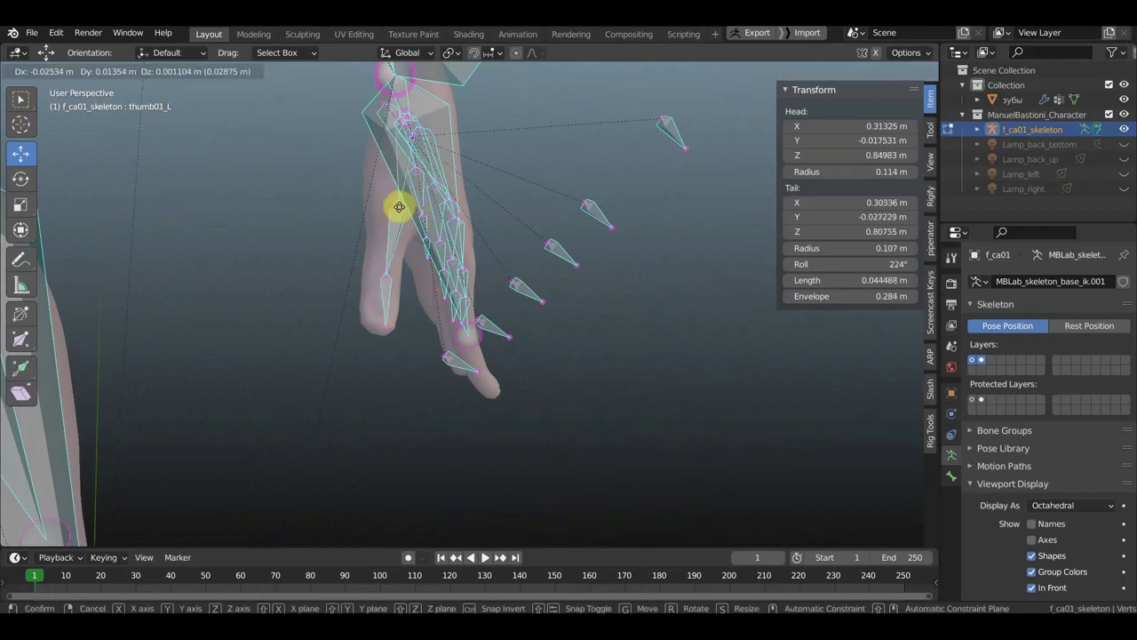
pyautogui.click(391, 205)
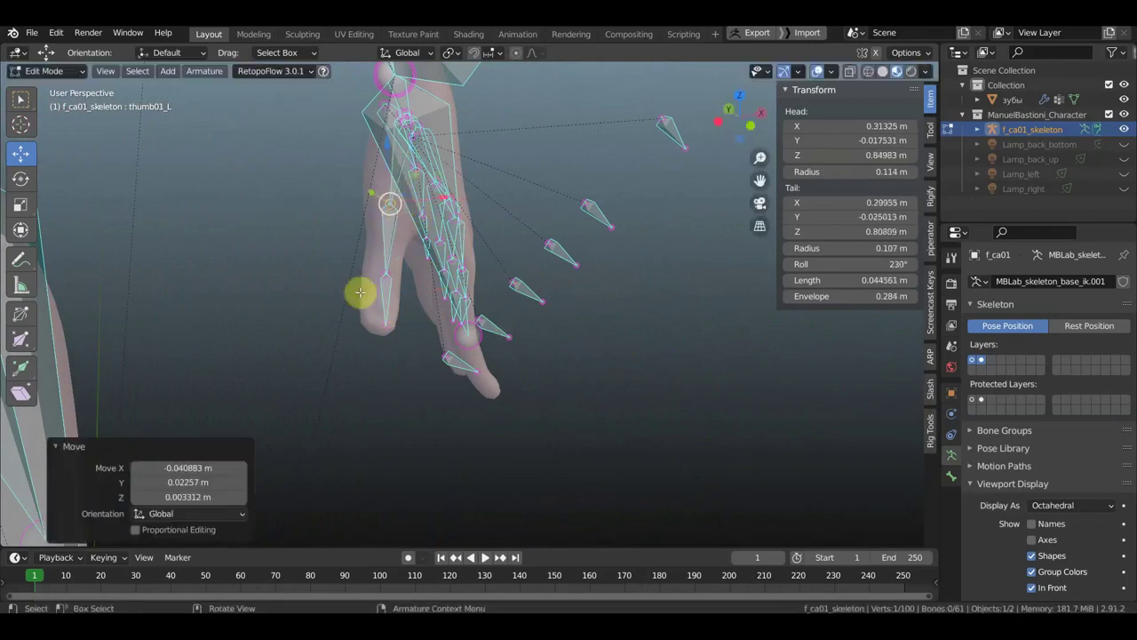
pyautogui.moveTo(384, 249)
pyautogui.mouseDown(button='middle')
pyautogui.moveTo(312, 271)
pyautogui.moveTo(254, 266)
pyautogui.moveTo(311, 258)
pyautogui.mouseUp(button='middle')
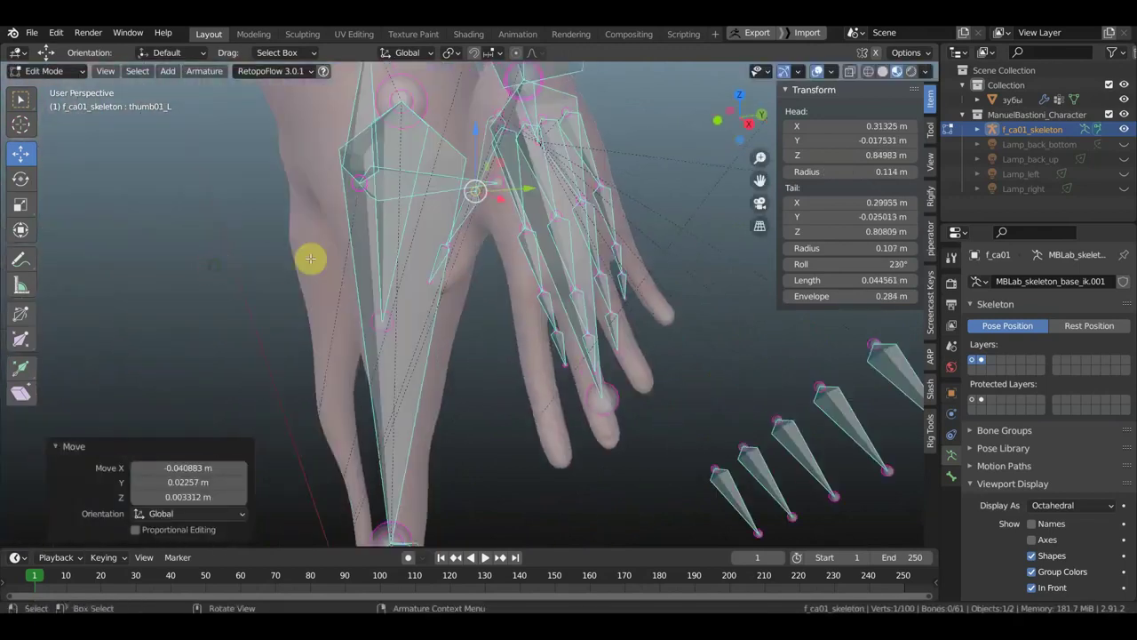
pyautogui.click(439, 256)
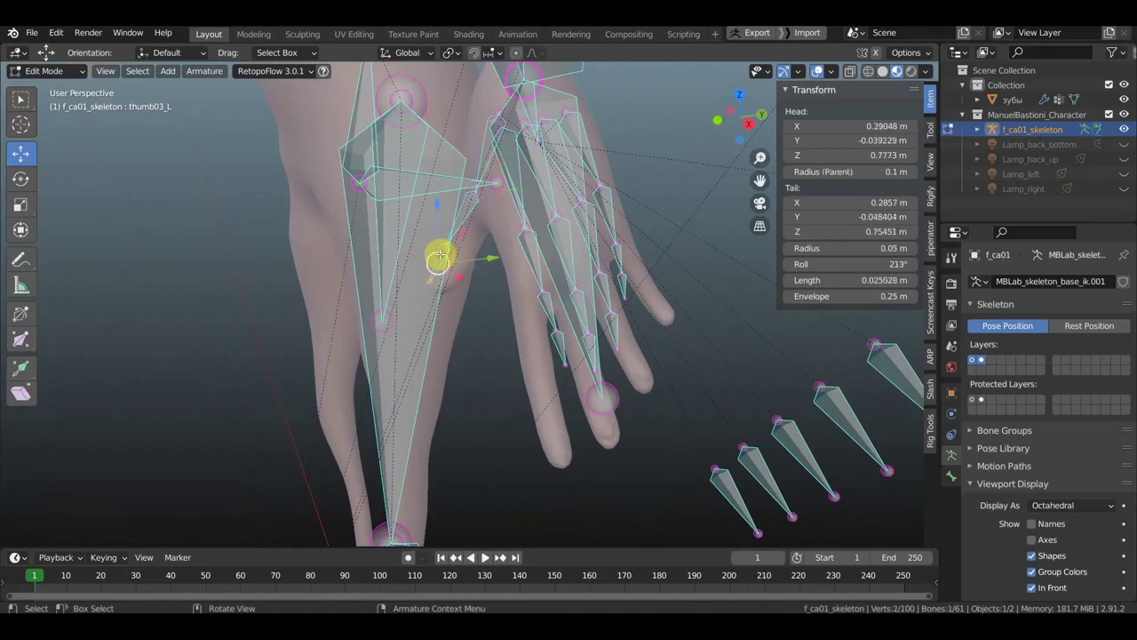
pyautogui.press('g')
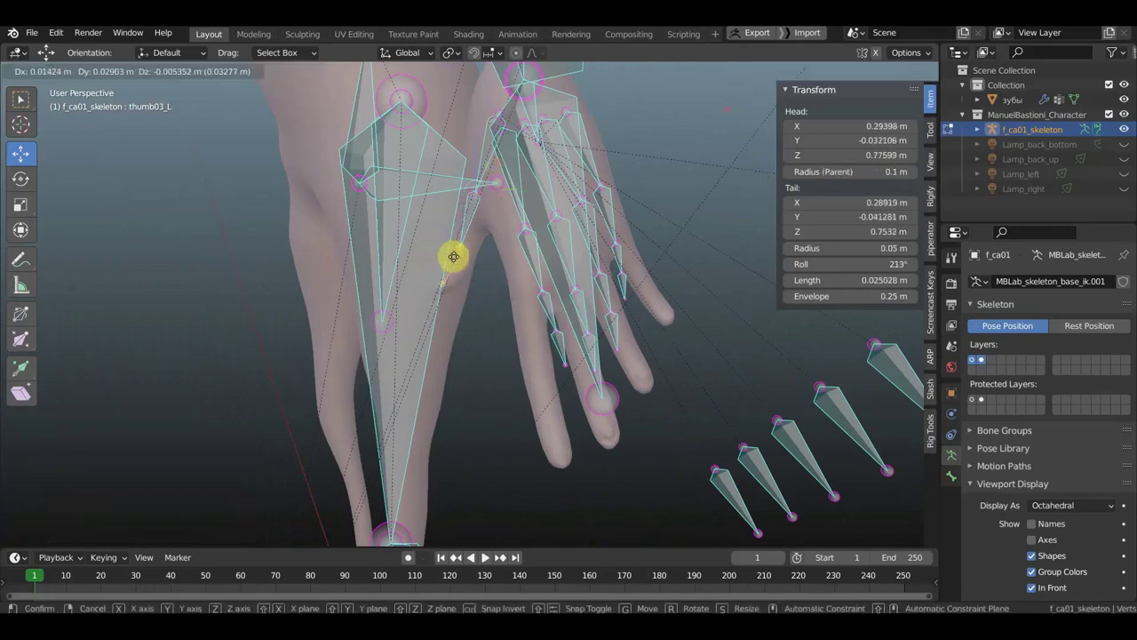
pyautogui.click(453, 257)
pyautogui.scroll(-4, 454, 260)
pyautogui.moveTo(453, 259); pyautogui.dragTo(464, 264, button='middle')
pyautogui.scroll(-5, 591, 266)
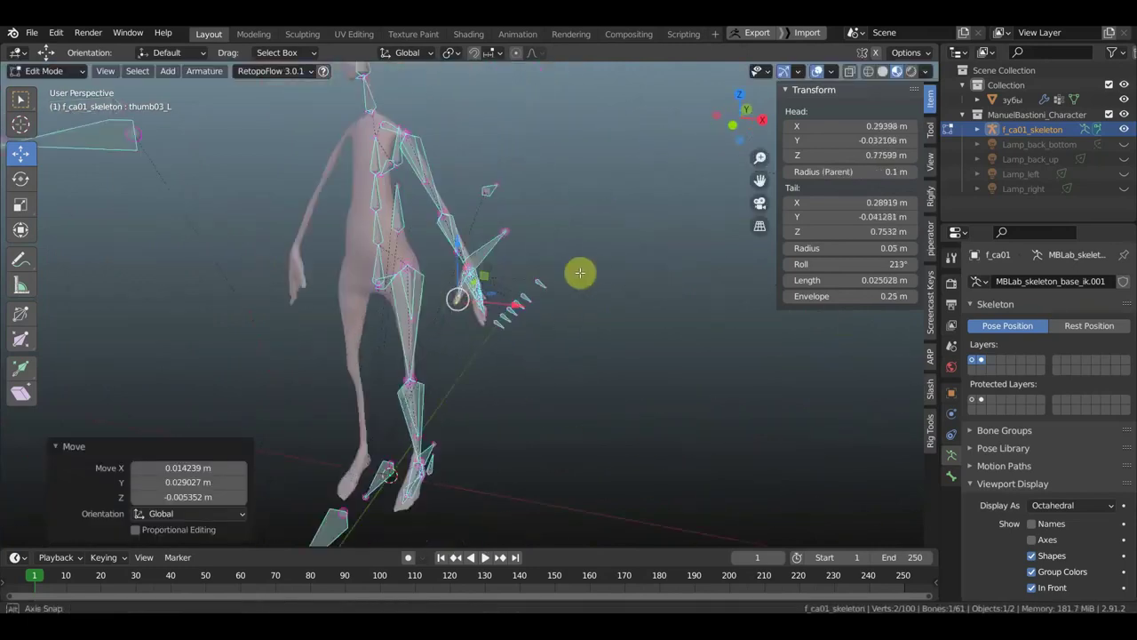
pyautogui.press('KP_1')
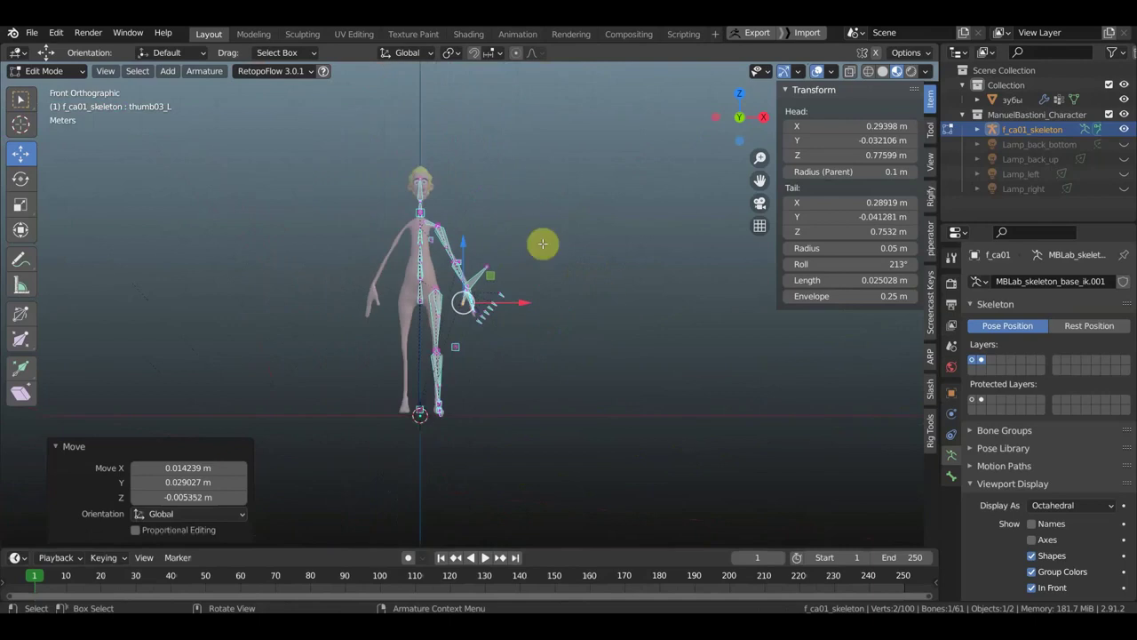
# Step: Duplicate the left arm, clavicle_L and leg bones and mirror the copies across global X
pyautogui.moveTo(575, 464); pyautogui.dragTo(429, 207)
pyautogui.scroll(4, 418, 178)
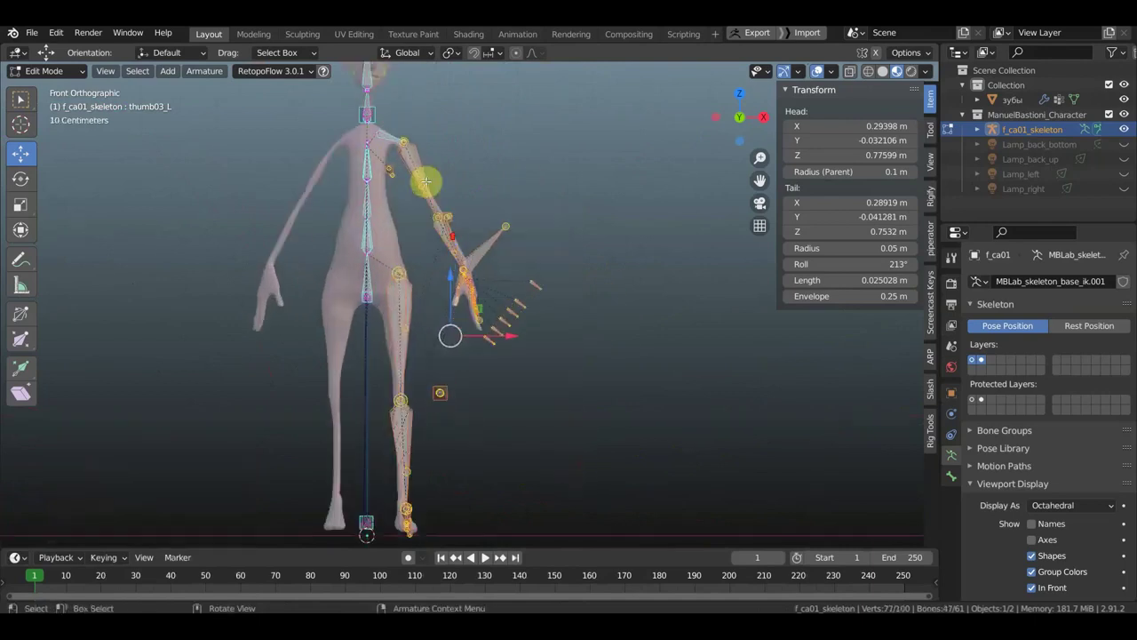
pyautogui.keyDown('shift'); pyautogui.click(391, 133); pyautogui.keyUp('shift')
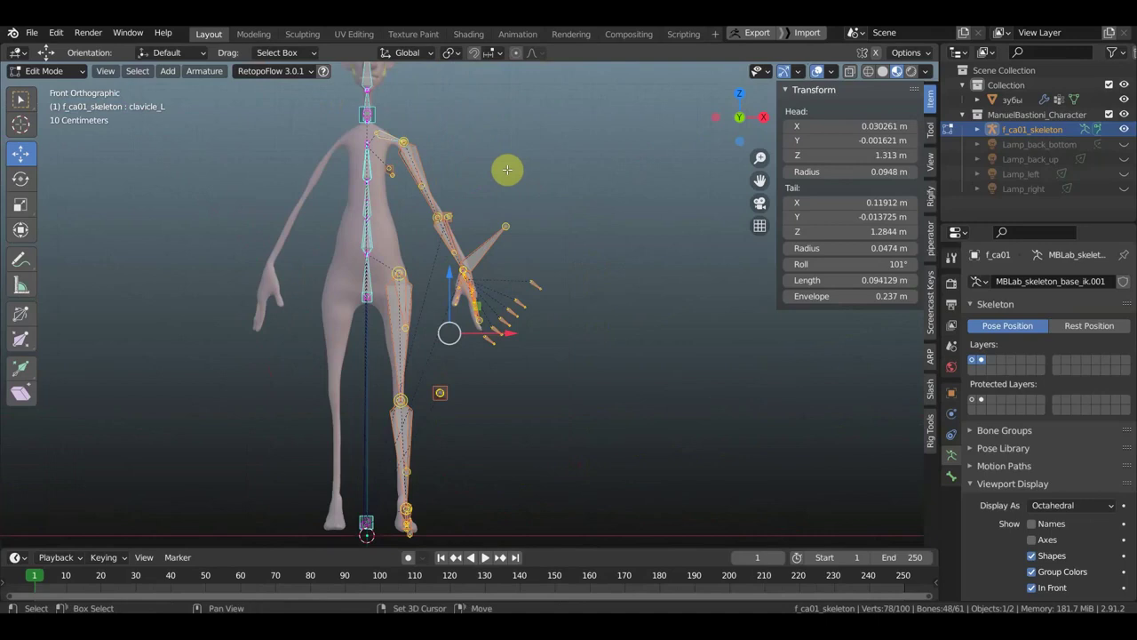
pyautogui.hotkey('shift', 'd')
pyautogui.rightClick(506, 169)
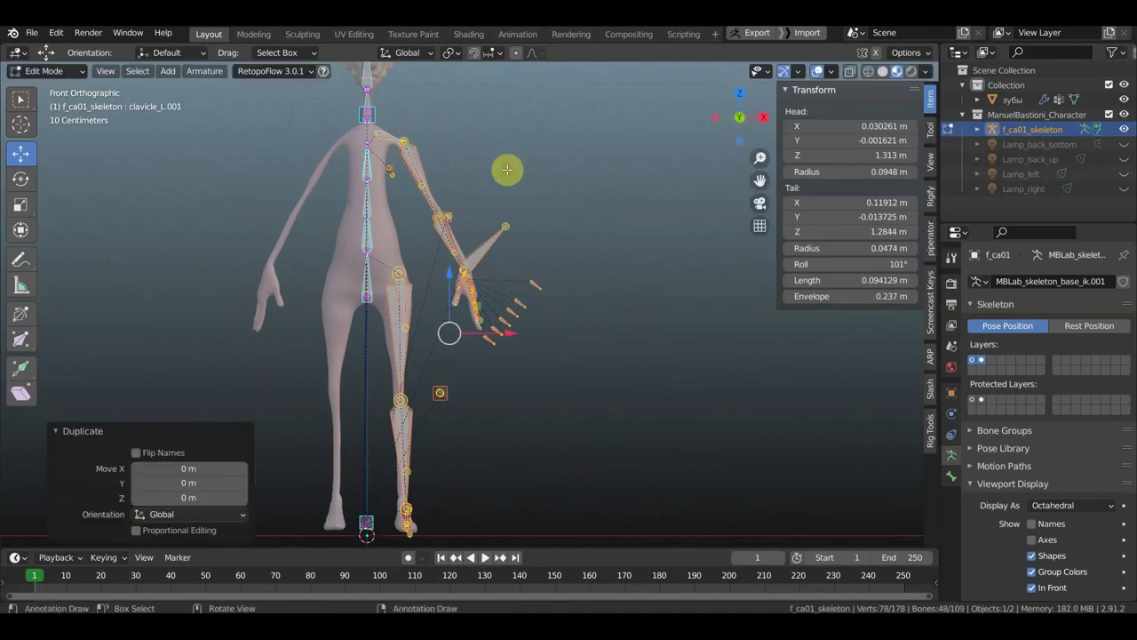
pyautogui.rightClick(507, 169)
pyautogui.moveTo(418, 169)
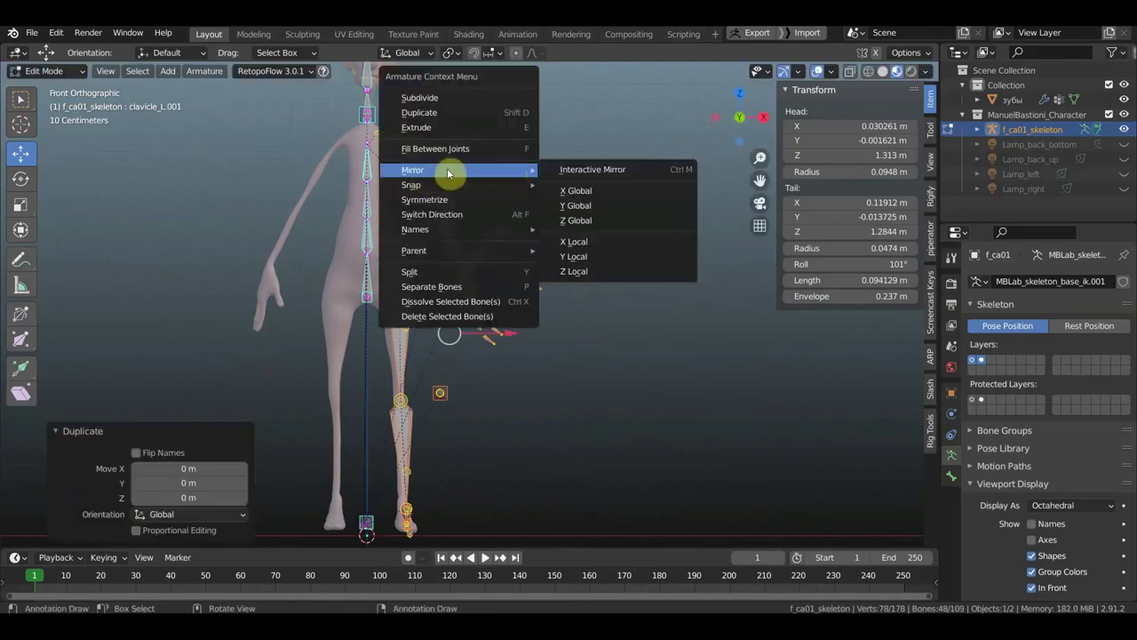
pyautogui.click(577, 190)
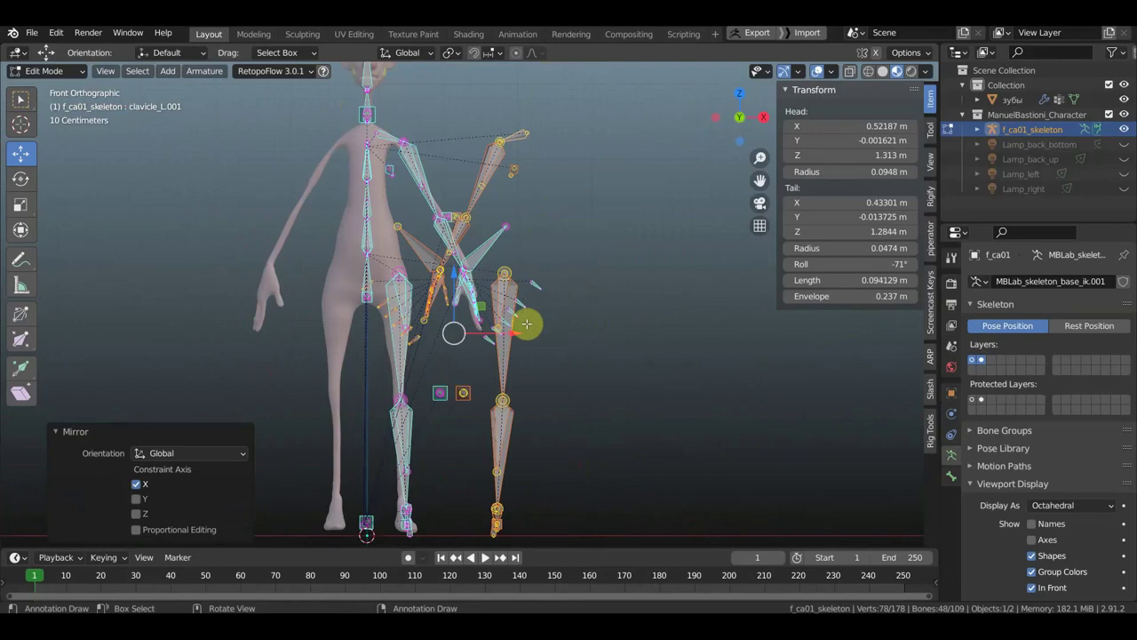
# Step: Move the mirrored bones across onto the character's right side
pyautogui.moveTo(516, 330); pyautogui.dragTo(349, 325)
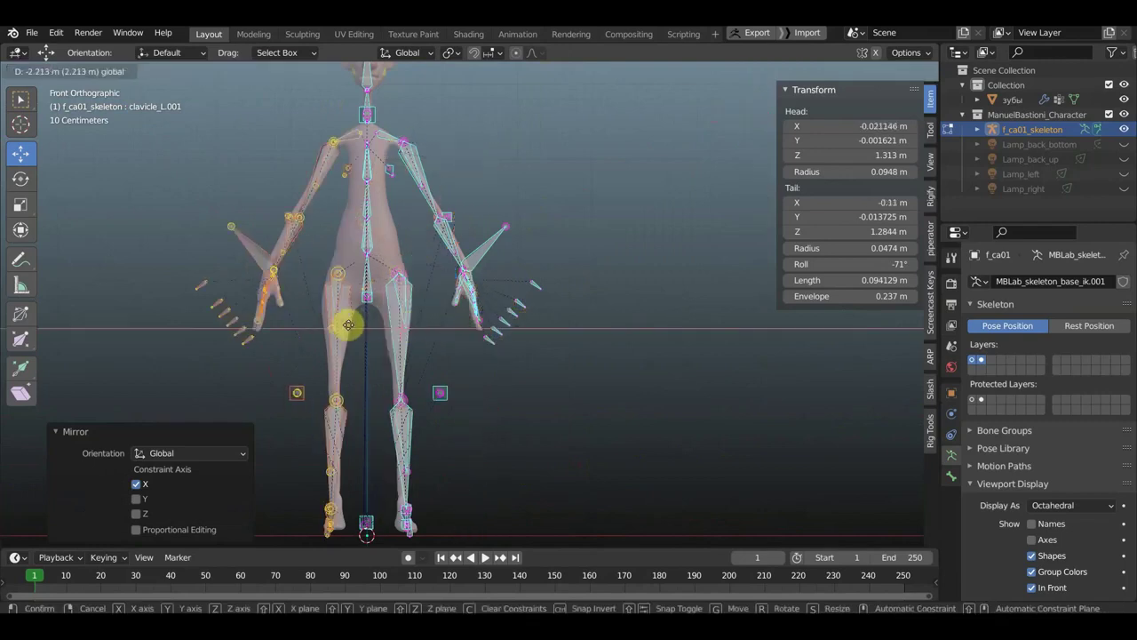
pyautogui.click(348, 325)
pyautogui.scroll(-1, 293, 285)
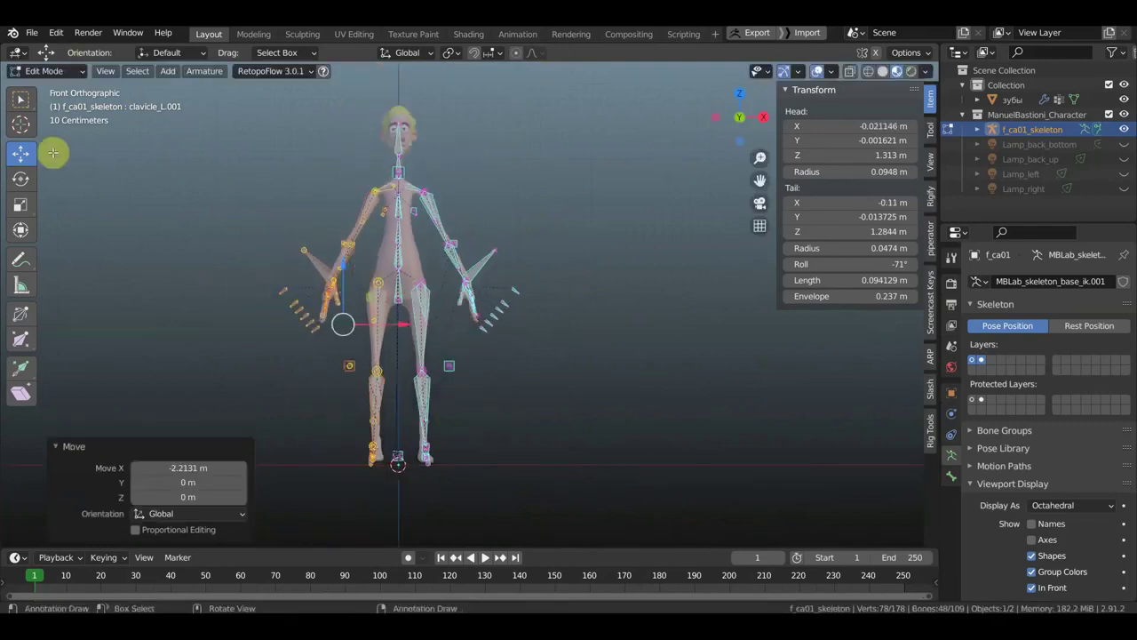
pyautogui.click(54, 73)
# Step: In Object Mode, parent the зубы mesh to the skeleton with automatic weights and inspect the result
pyautogui.click(51, 85)
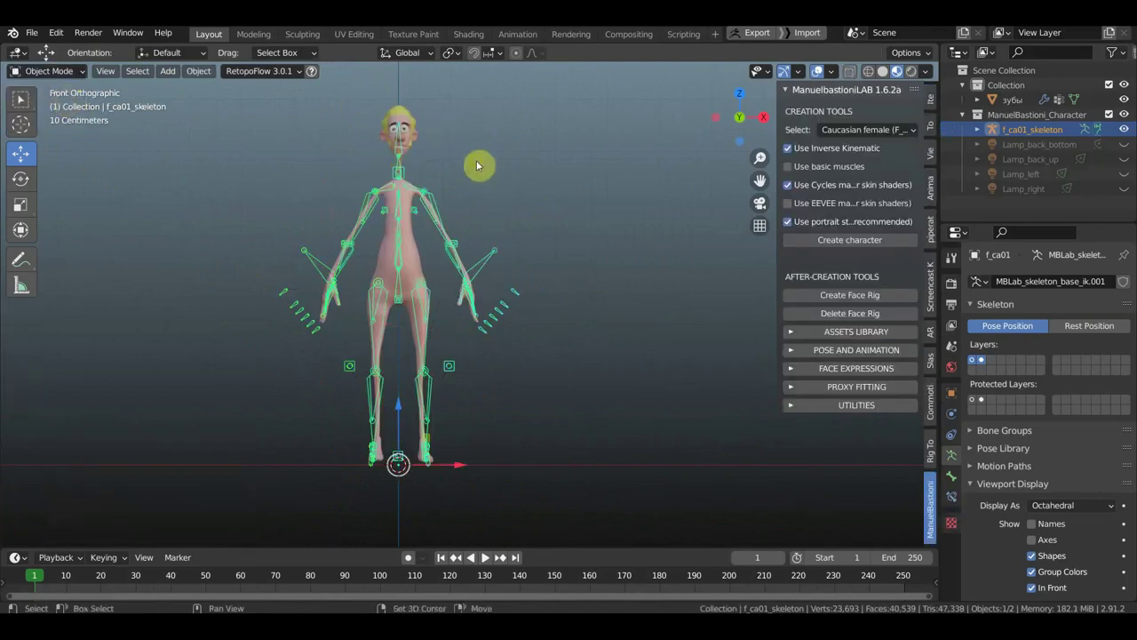
pyautogui.keyDown('shift'); pyautogui.moveTo(477, 165); pyautogui.dragTo(462, 203, button='middle'); pyautogui.keyUp('shift')
pyautogui.click(435, 177)
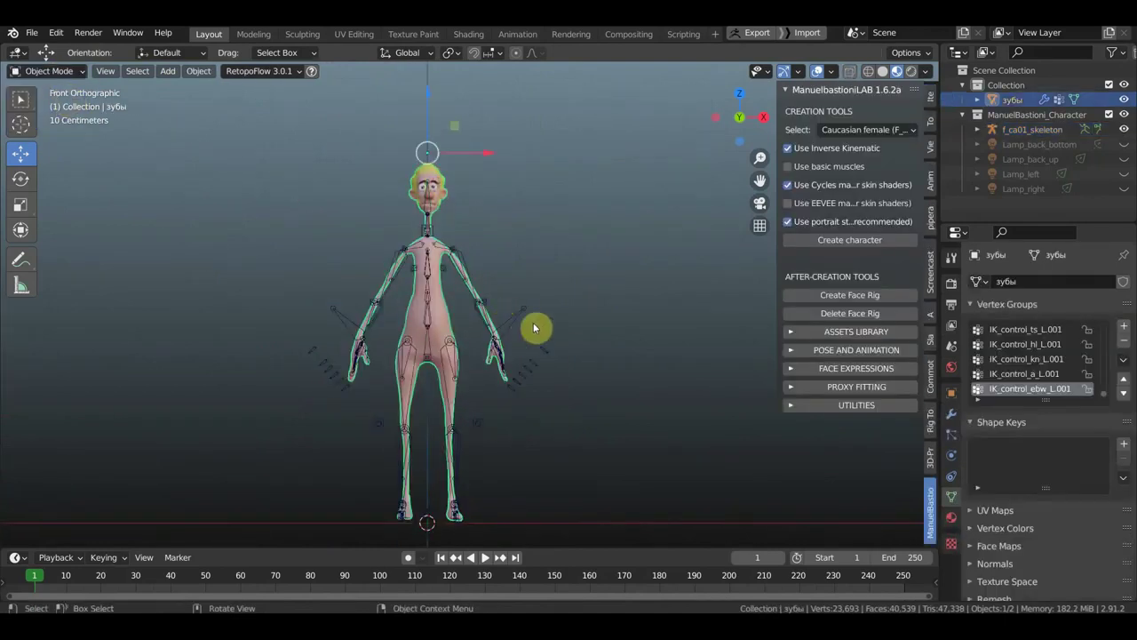
pyautogui.keyDown('shift'); pyautogui.click(585, 292); pyautogui.keyUp('shift')
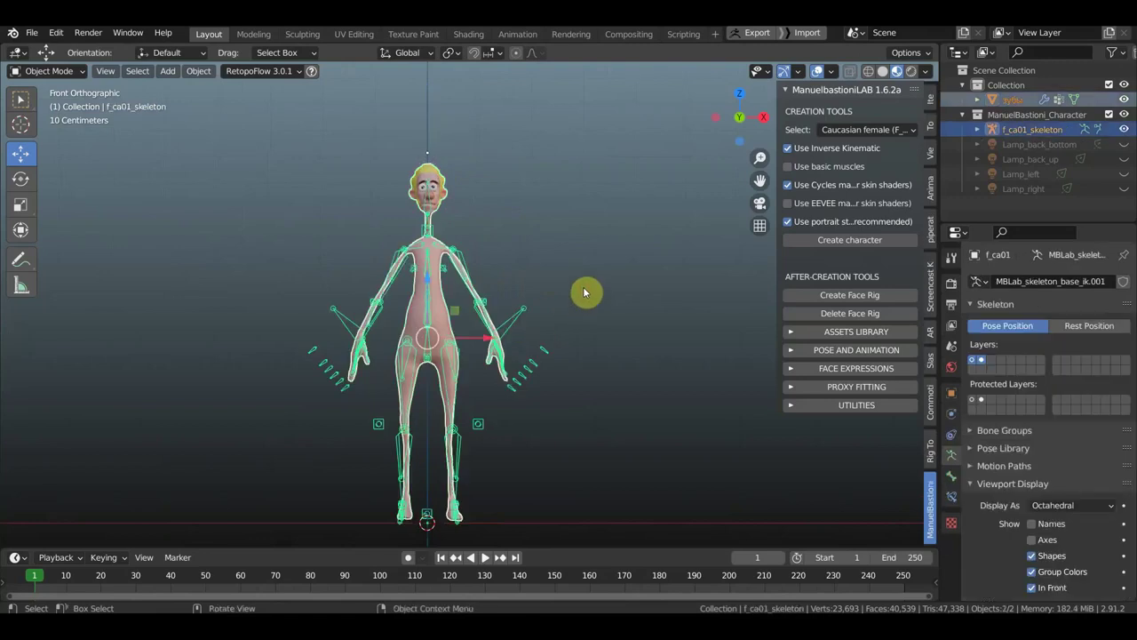
pyautogui.hotkey('ctrl', 'p')
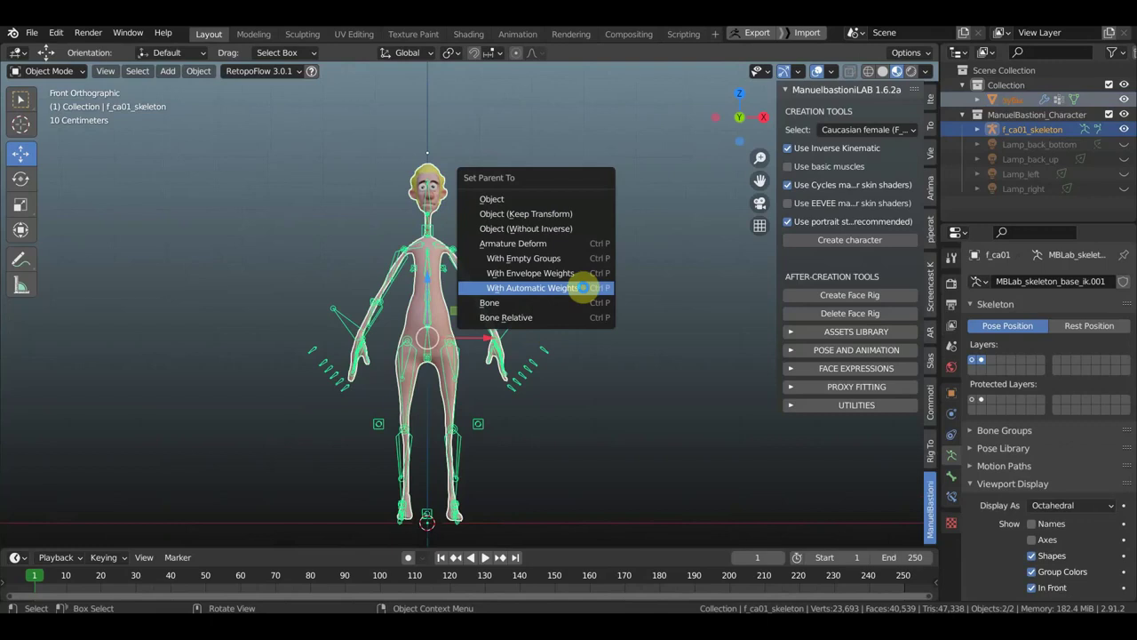
pyautogui.click(583, 290)
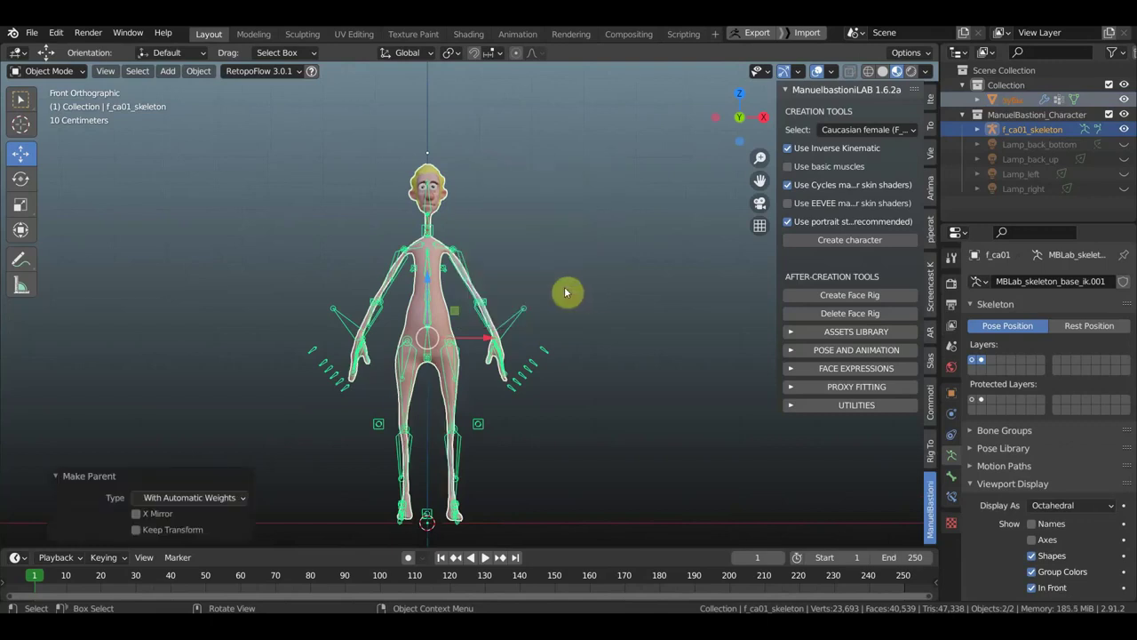
pyautogui.moveTo(553, 294)
pyautogui.mouseDown(button='middle')
pyautogui.moveTo(376, 287)
pyautogui.moveTo(425, 262)
pyautogui.moveTo(427, 240)
pyautogui.mouseUp(button='middle')
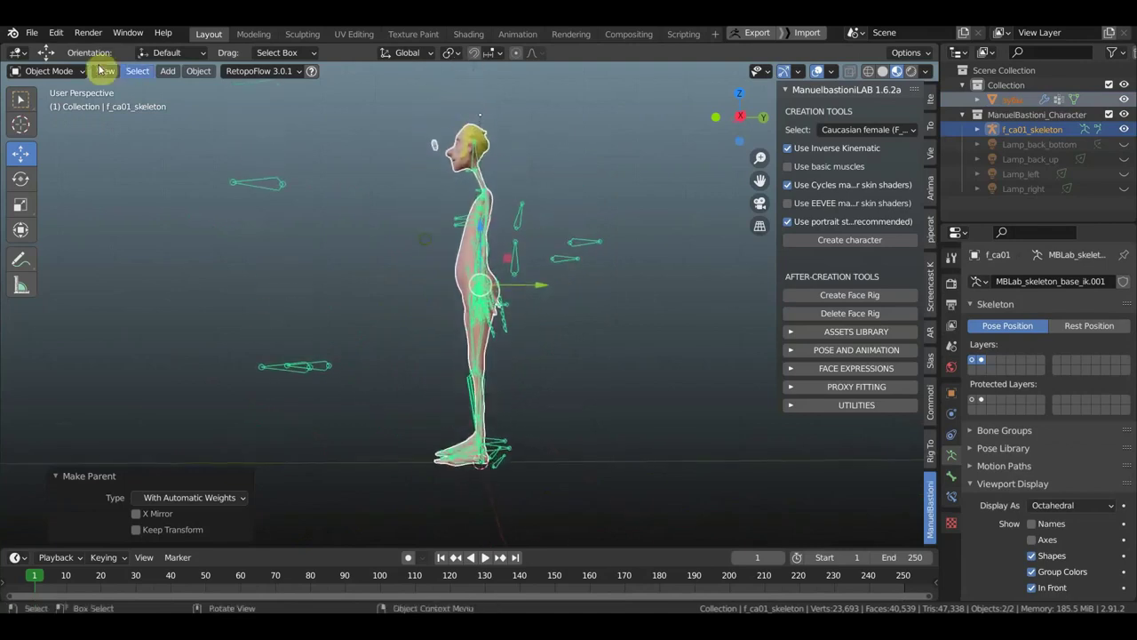
pyautogui.moveTo(421, 216)
pyautogui.mouseDown(button='middle')
pyautogui.moveTo(490, 223)
pyautogui.moveTo(464, 223)
pyautogui.moveTo(457, 293)
pyautogui.mouseUp(button='middle')
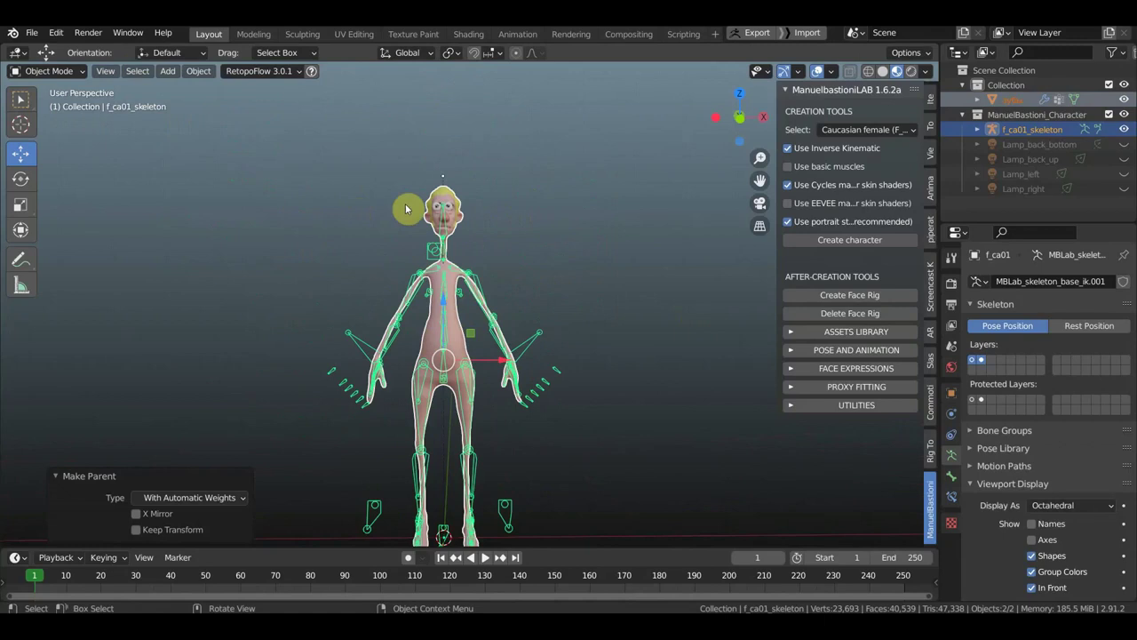
pyautogui.scroll(2, 477, 294)
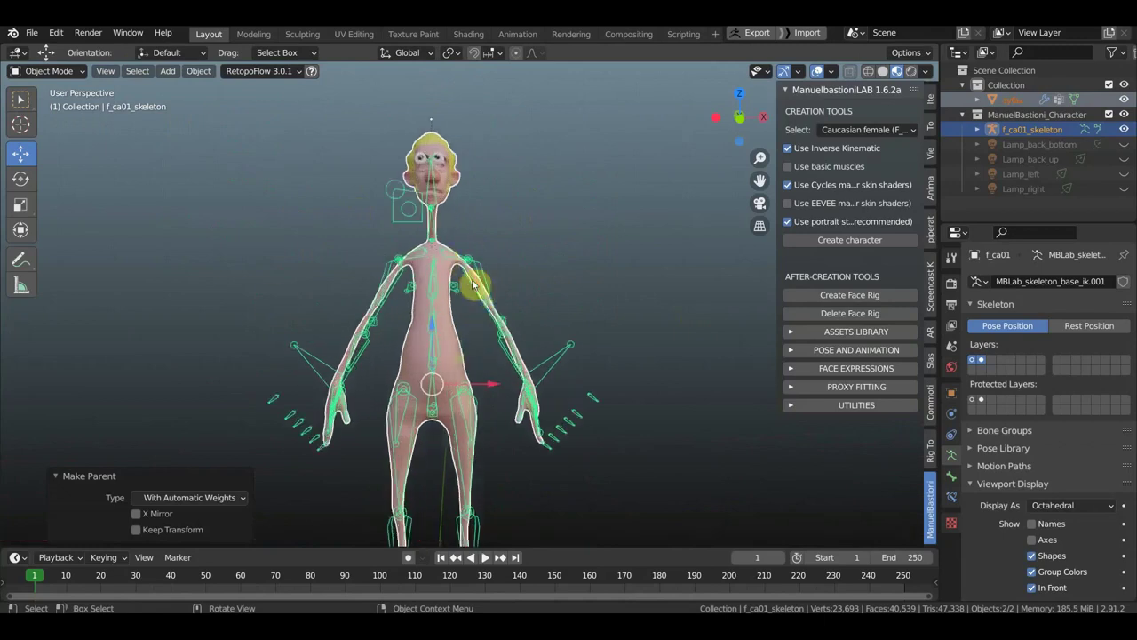
pyautogui.scroll(1, 470, 318)
pyautogui.scroll(1, 450, 300)
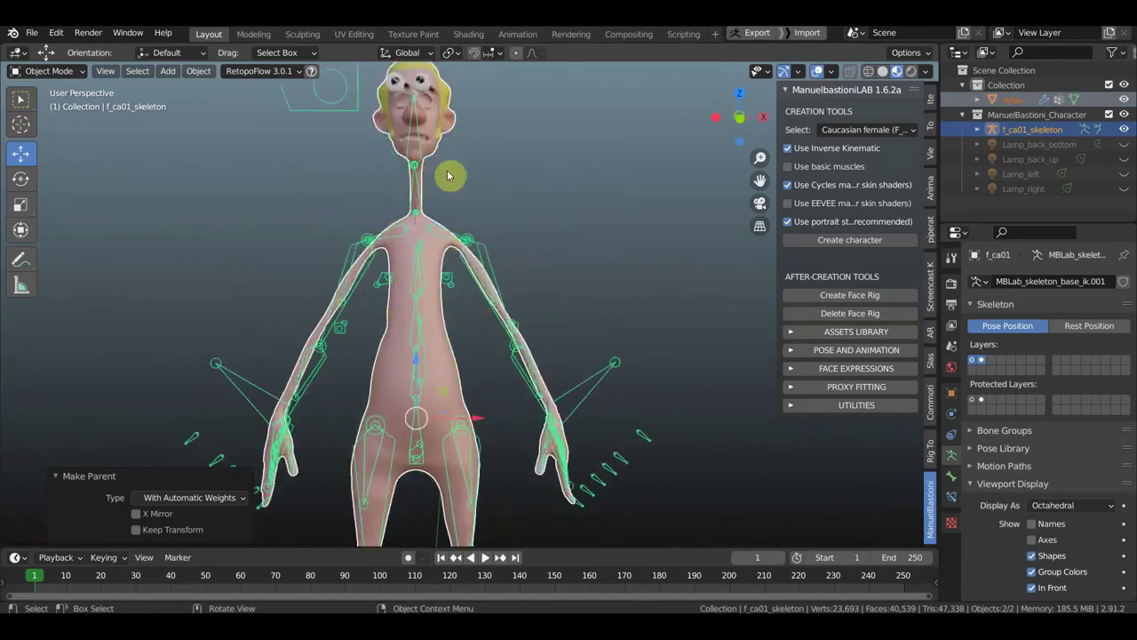
pyautogui.scroll(-1, 449, 174)
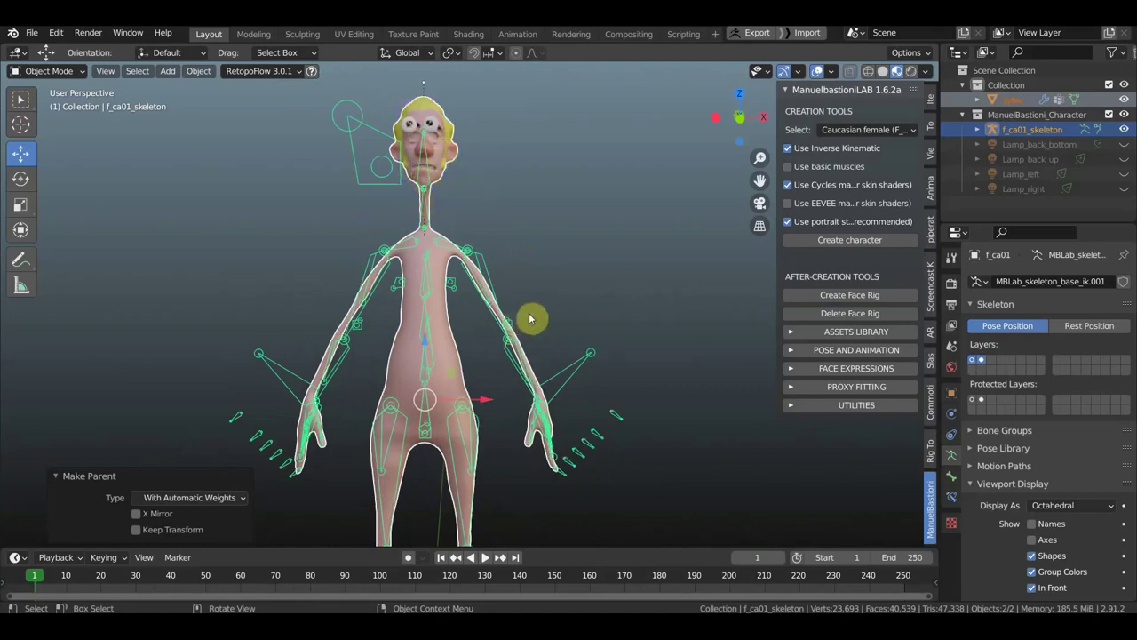
pyautogui.scroll(-1, 533, 317)
pyautogui.scroll(-1, 538, 284)
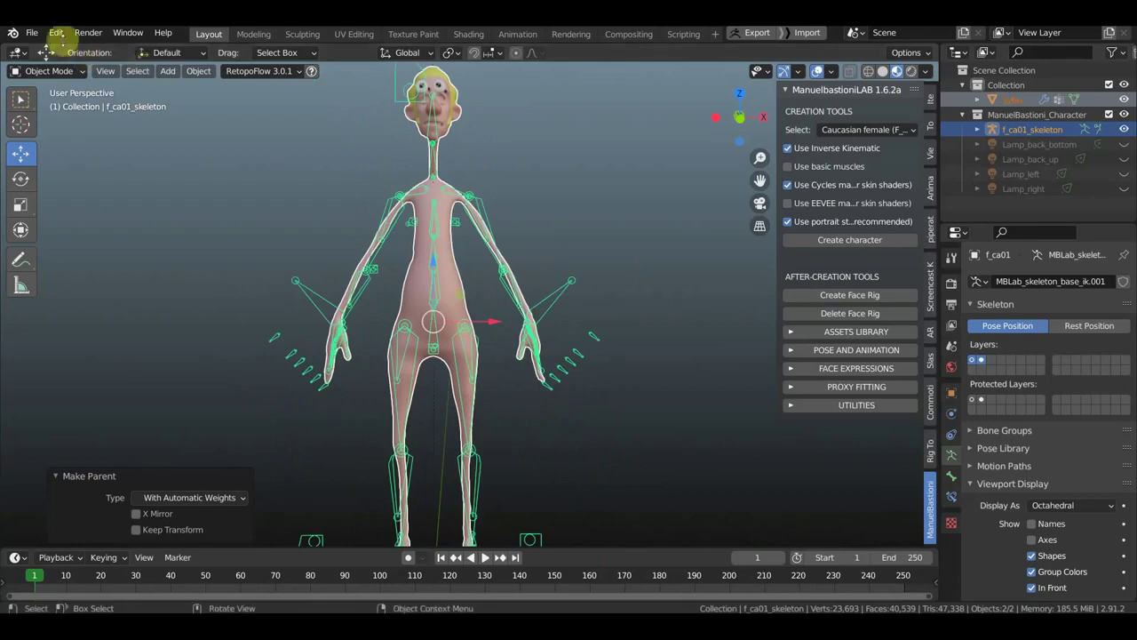
# Step: Reopen новый ролик1.blend from recent files, discarding the unsaved changes
pyautogui.click(38, 38)
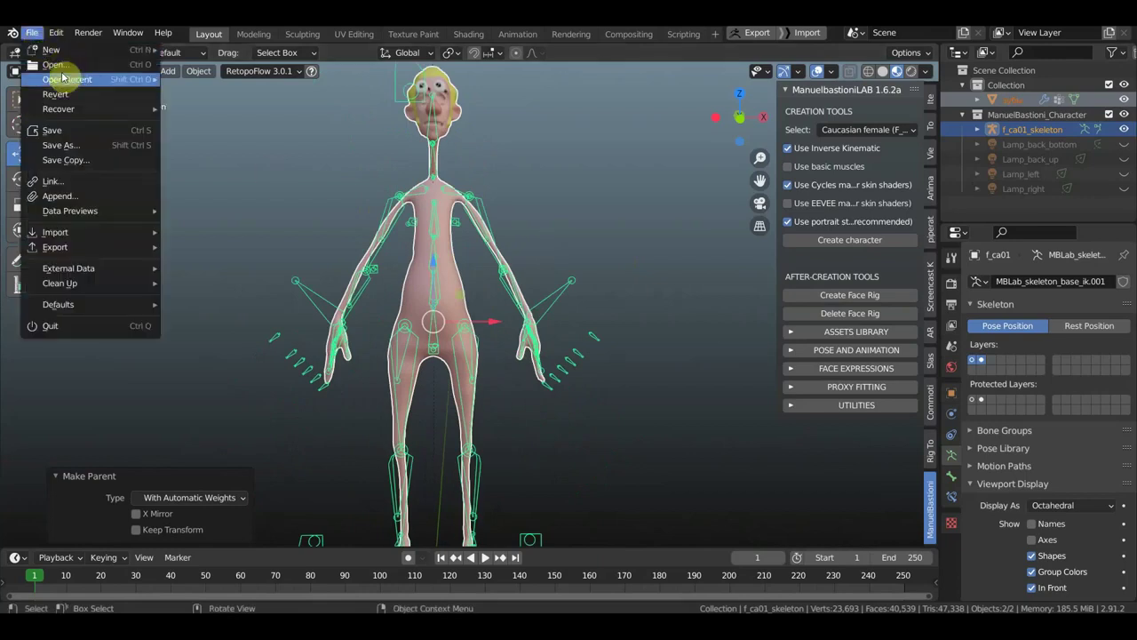
pyautogui.moveTo(68, 79)
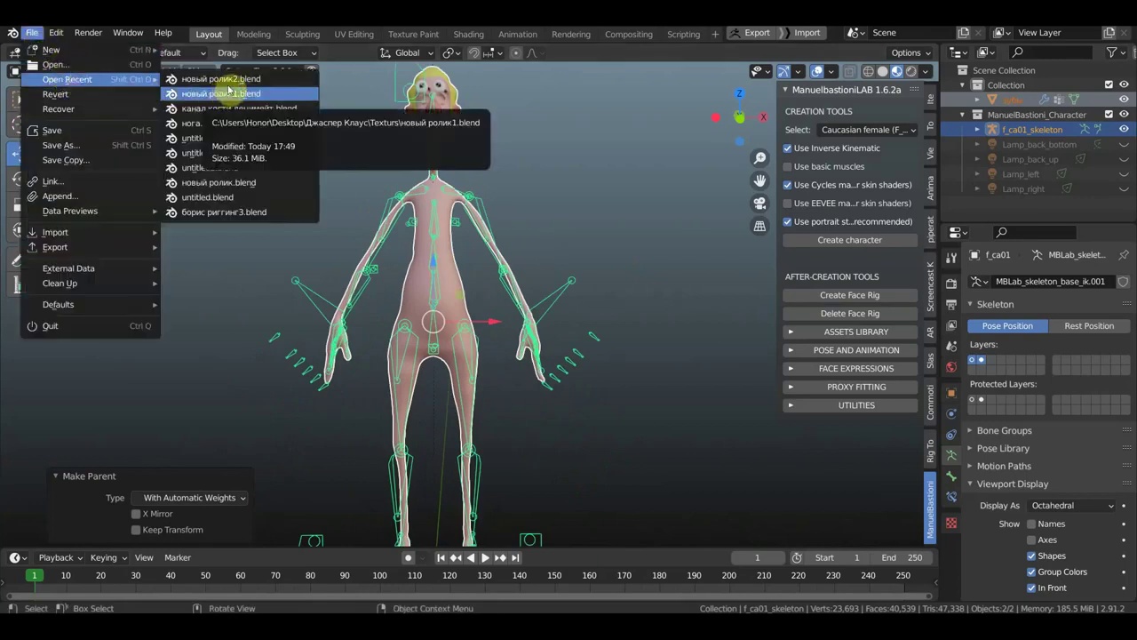
pyautogui.click(230, 78)
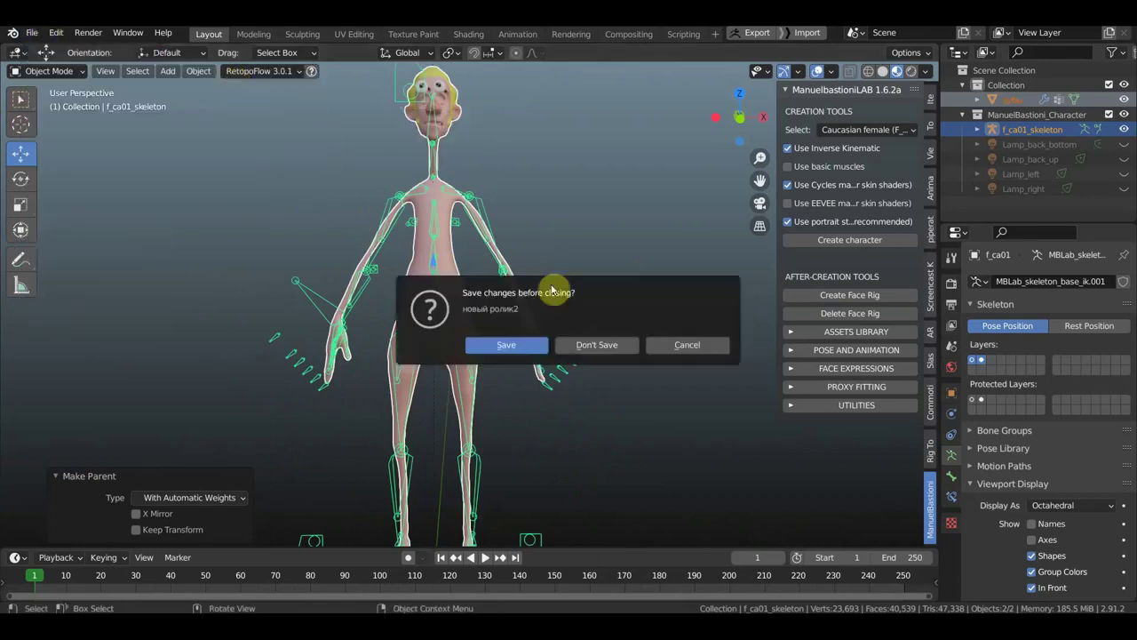
pyautogui.click(596, 344)
pyautogui.press('KP_1')
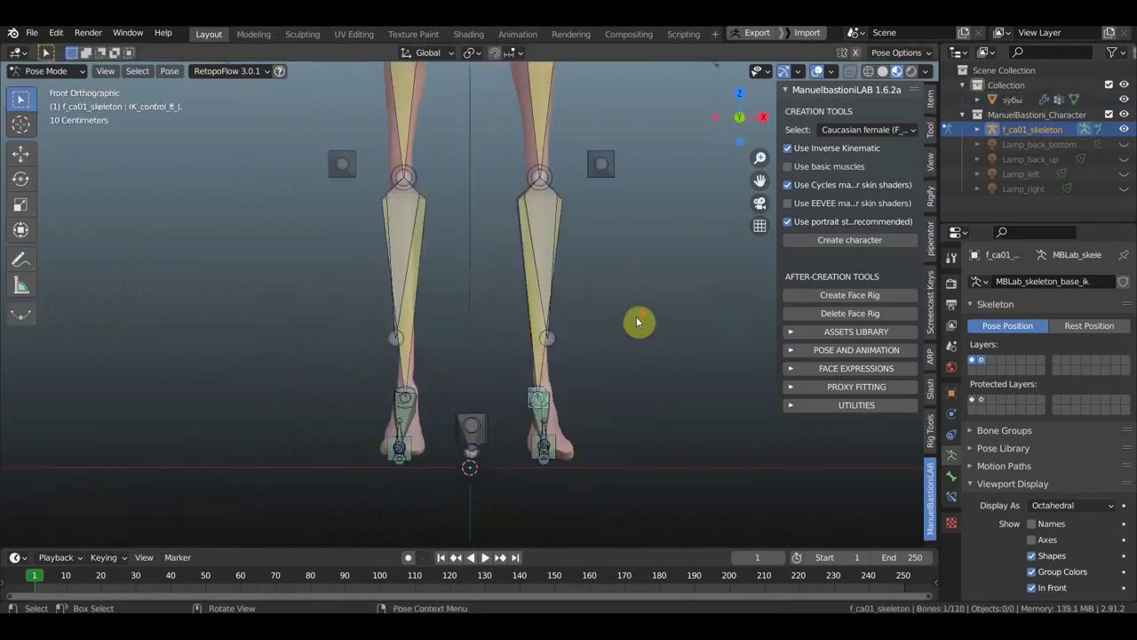
pyautogui.scroll(-2, 627, 286)
pyautogui.scroll(-2, 616, 399)
pyautogui.scroll(-1, 610, 427)
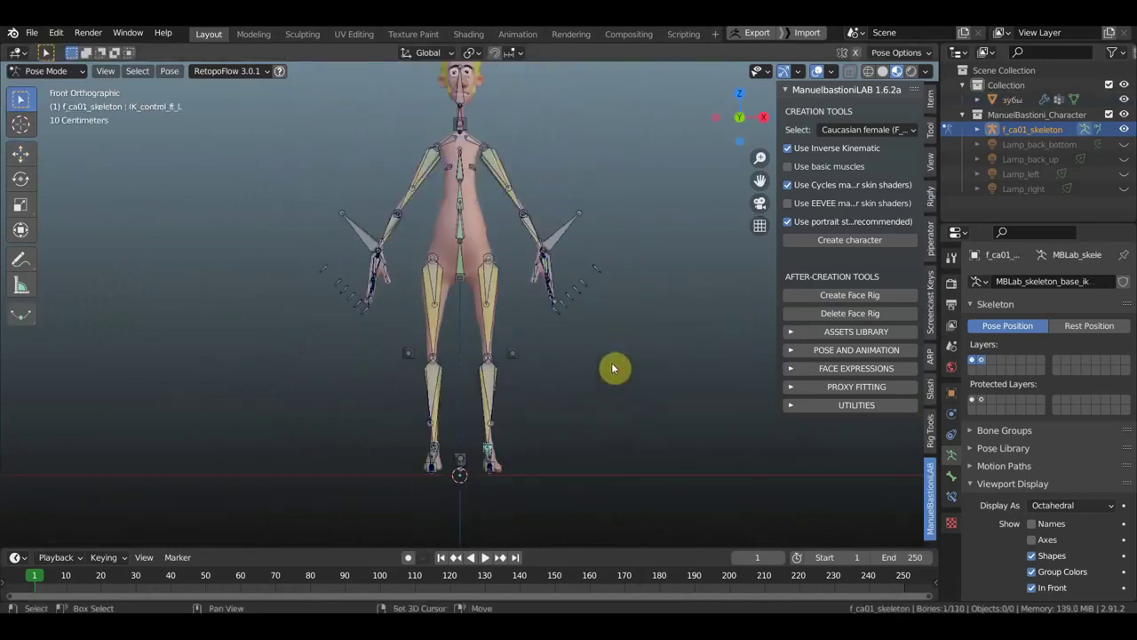
pyautogui.scroll(1, 612, 367)
pyautogui.moveTo(611, 412)
pyautogui.mouseDown(button='middle')
pyautogui.moveTo(460, 414)
pyautogui.moveTo(487, 363)
pyautogui.moveTo(451, 412)
pyautogui.mouseUp(button='middle')
pyautogui.scroll(2, 449, 412)
pyautogui.scroll(2, 453, 355)
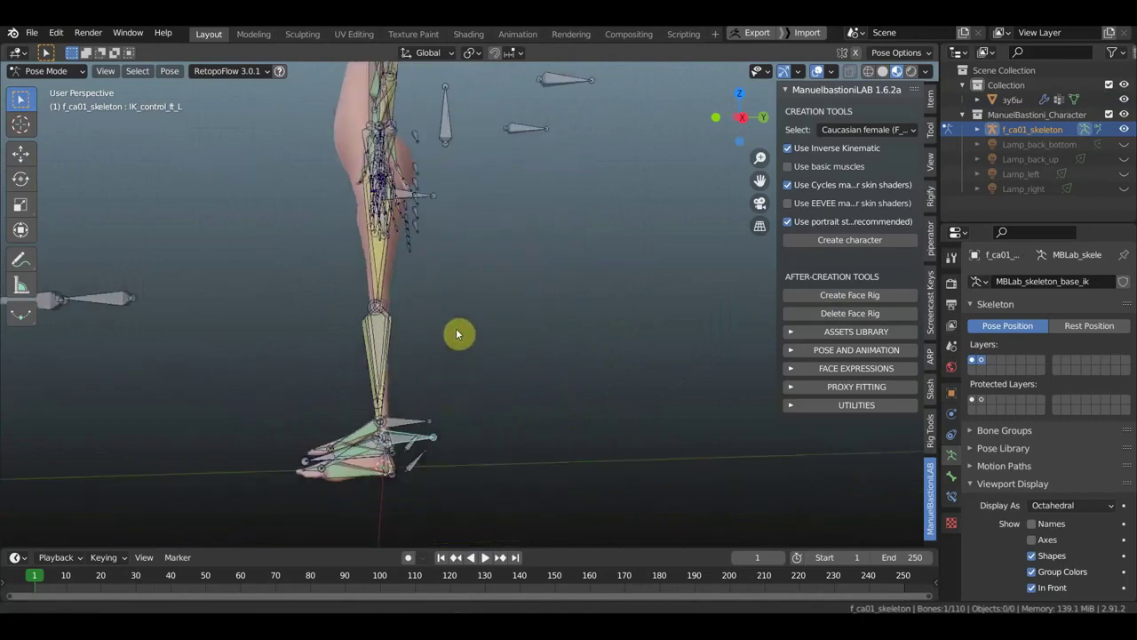
pyautogui.scroll(1, 480, 327)
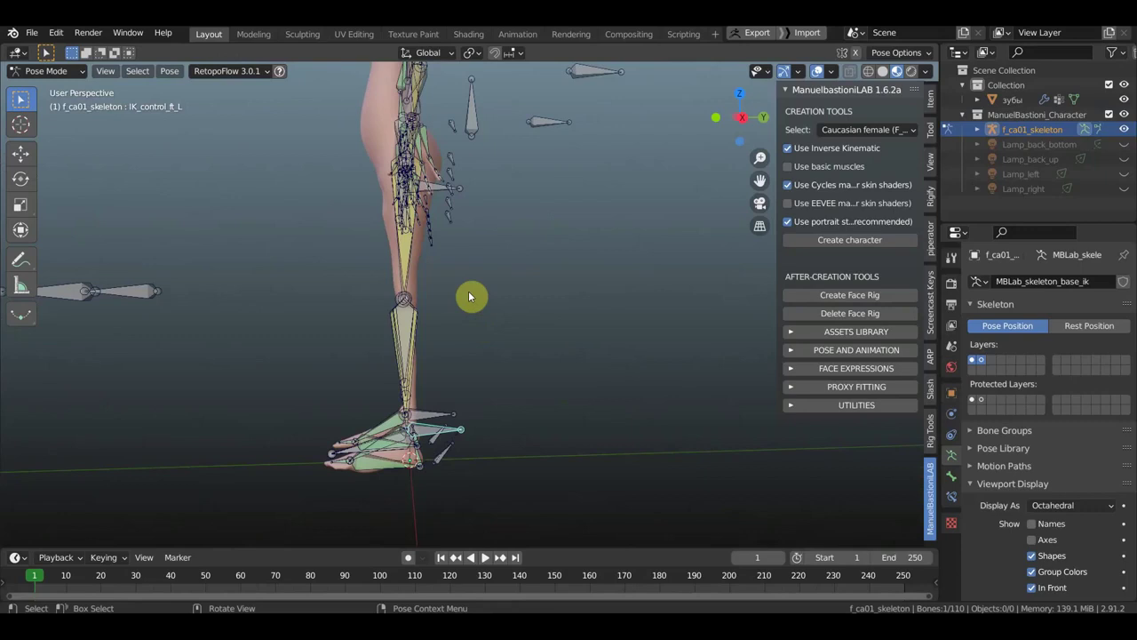
pyautogui.moveTo(445, 398); pyautogui.dragTo(457, 456, button='middle')
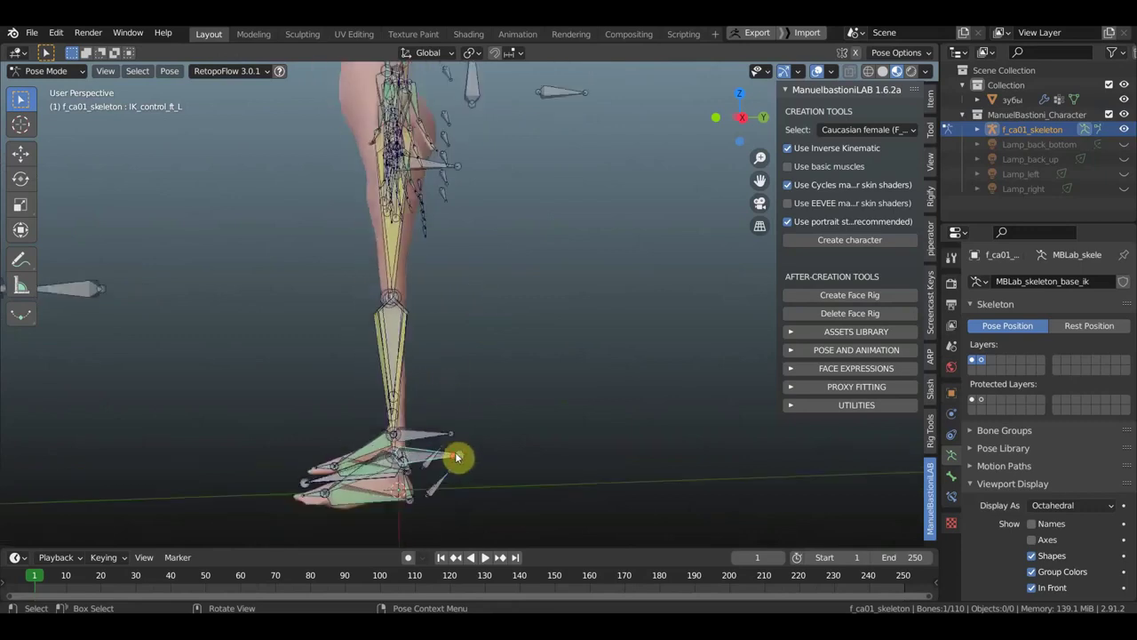
pyautogui.moveTo(469, 458); pyautogui.dragTo(356, 376)
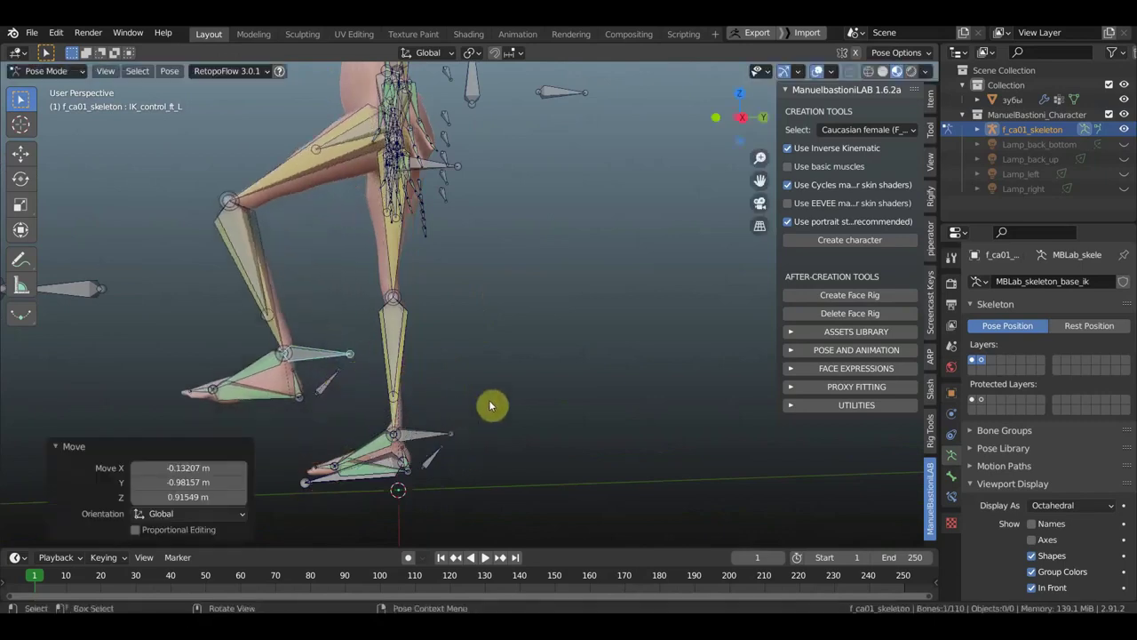
pyautogui.click(315, 354)
pyautogui.press('r')
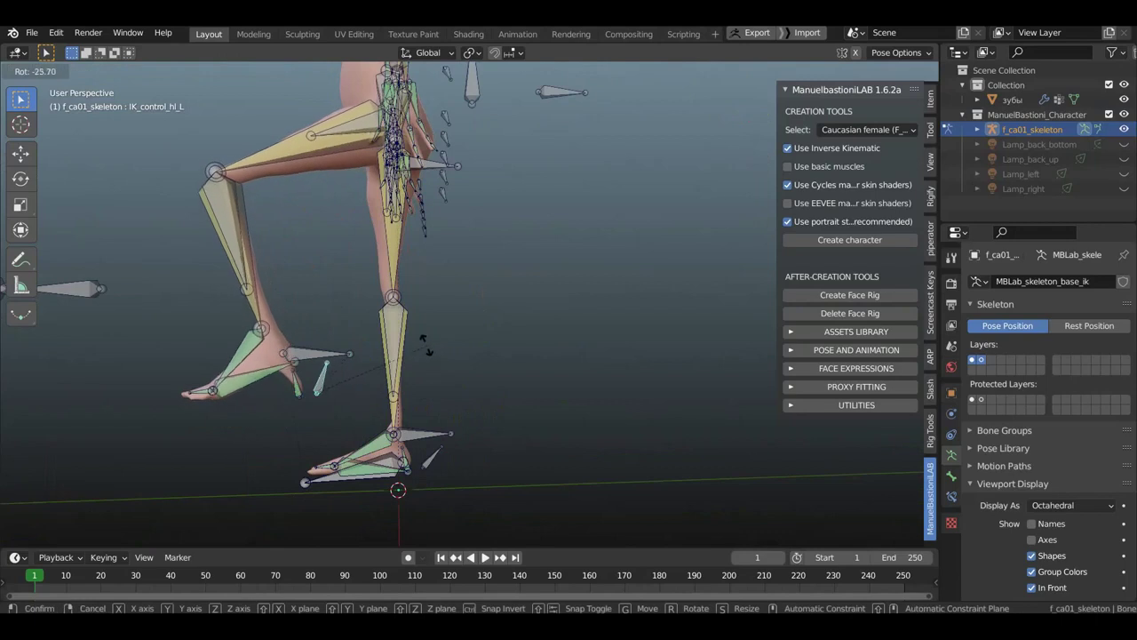
pyautogui.click(414, 348)
pyautogui.moveTo(431, 364)
pyautogui.keyDown('shift'); pyautogui.mouseDown(button='middle')
pyautogui.moveTo(543, 361)
pyautogui.moveTo(479, 321)
pyautogui.mouseUp(button='middle'); pyautogui.keyUp('shift')
pyautogui.scroll(3, 533, 365)
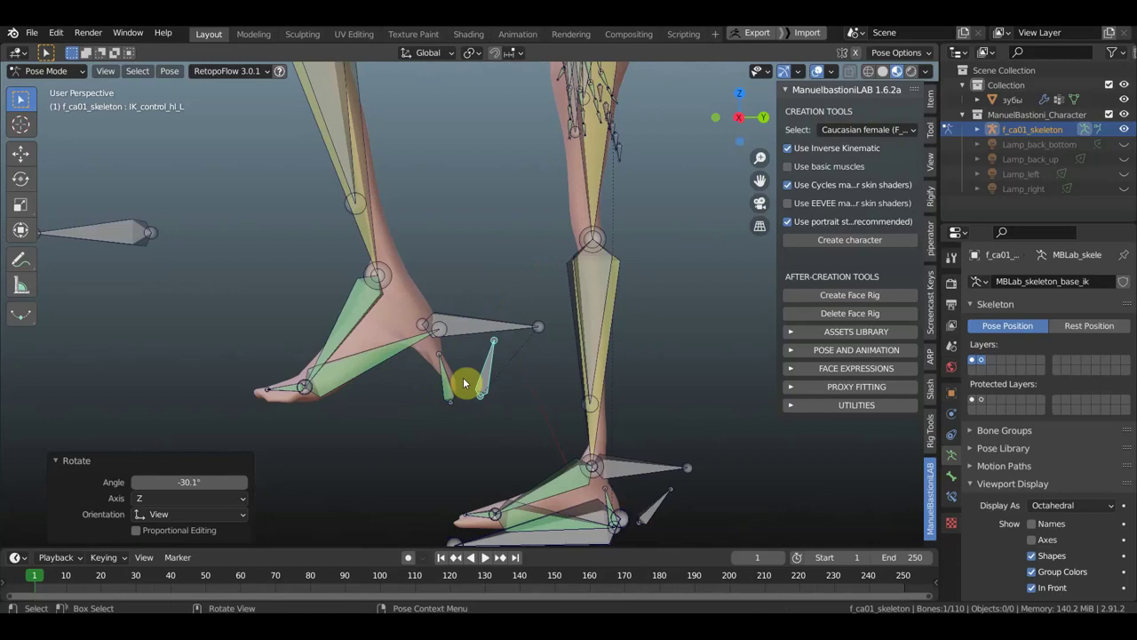
pyautogui.hotkey('ctrl', 'z')
pyautogui.hotkey('ctrl', 'z')
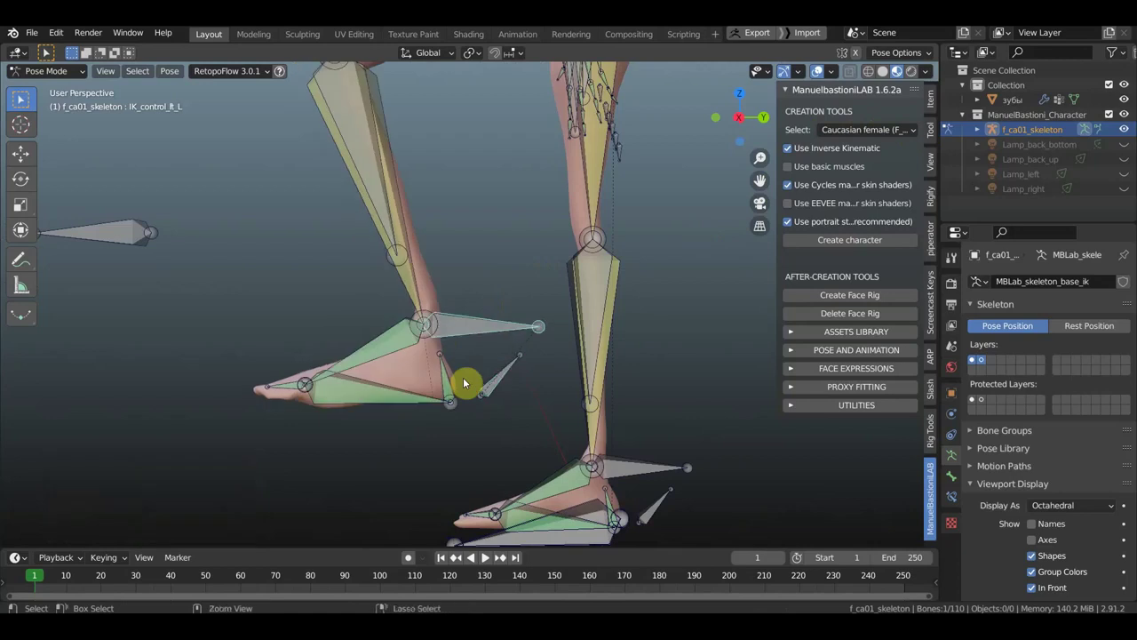
pyautogui.hotkey('ctrl', 'z')
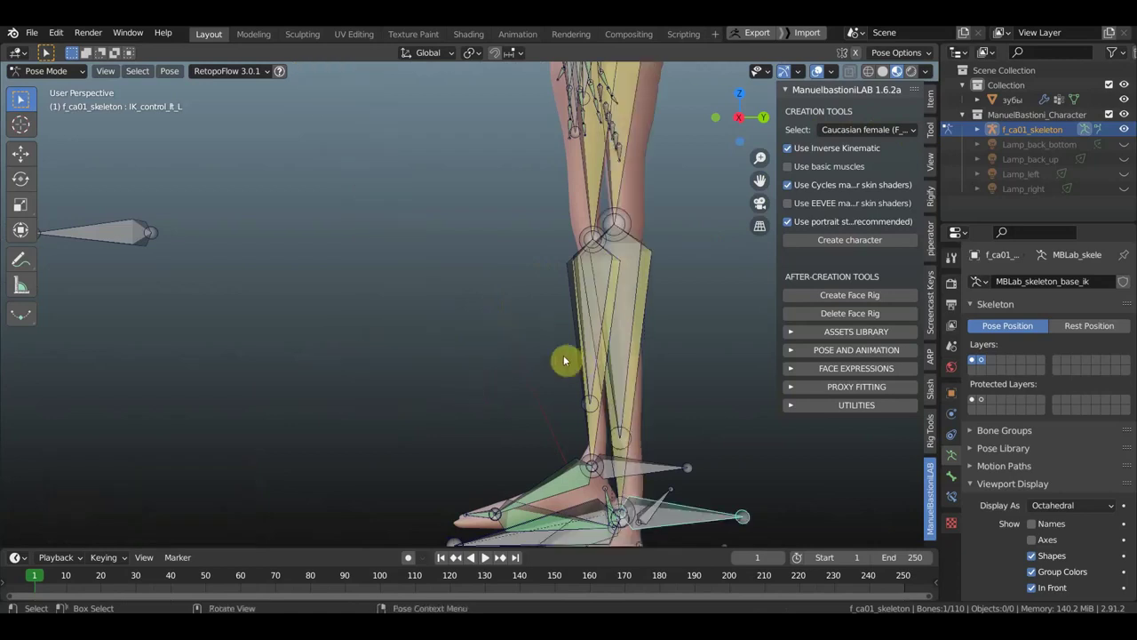
pyautogui.moveTo(566, 358); pyautogui.dragTo(546, 358, button='middle')
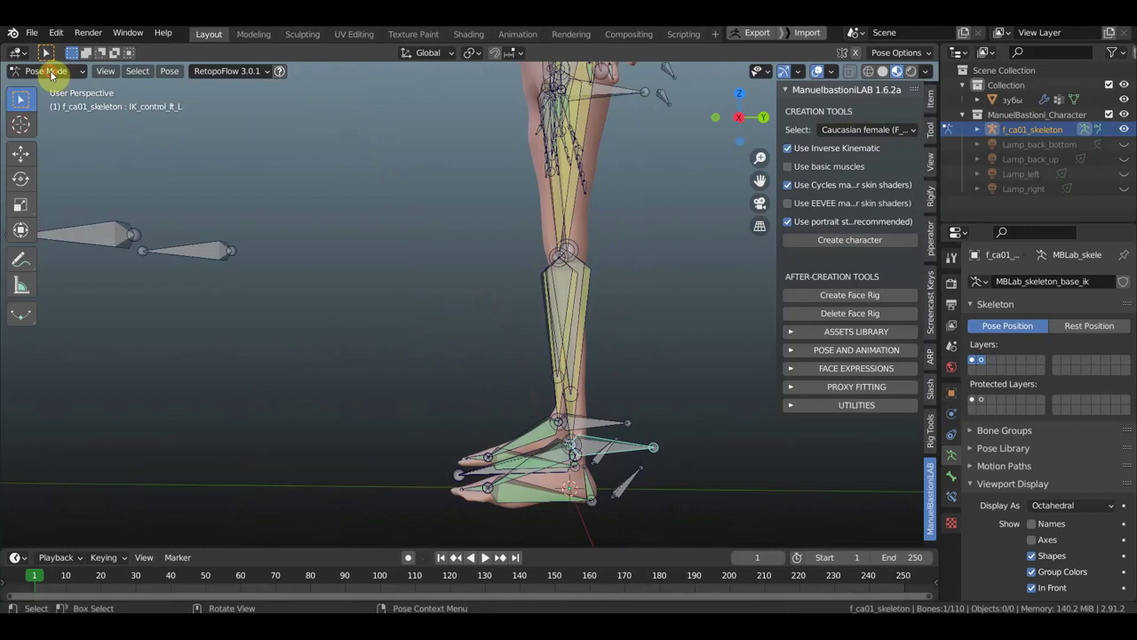
pyautogui.click(50, 75)
# Step: In Edit Mode's right side view, move the lower foot control bone joint 0.18683 m along Y
pyautogui.press('Tab')
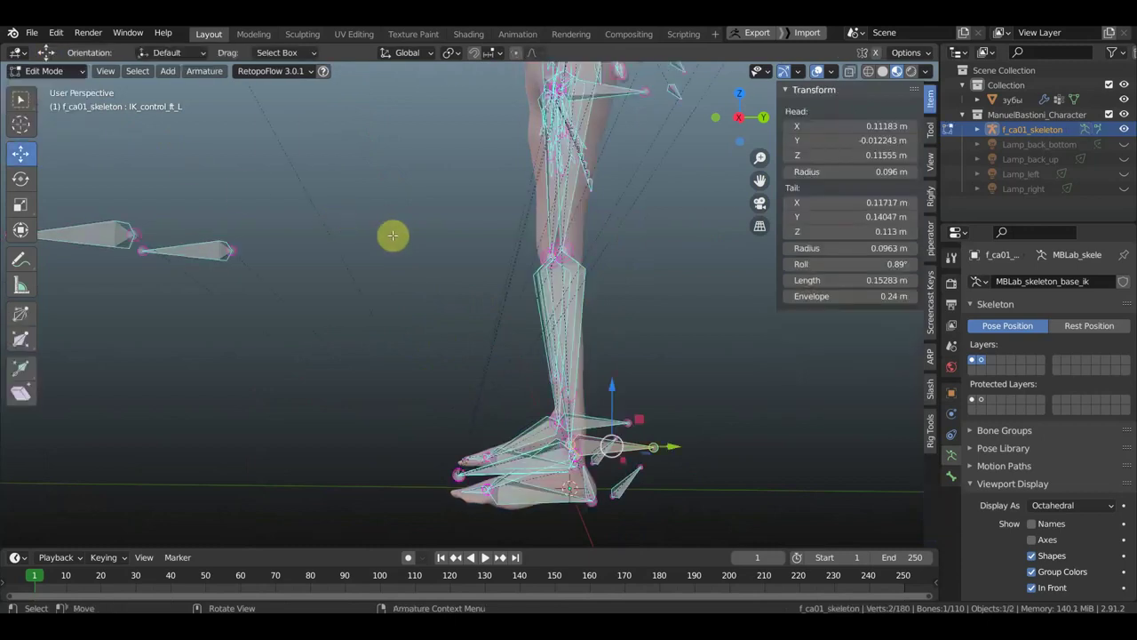
pyautogui.press('KP_3')
pyautogui.press('KP_Decimal')
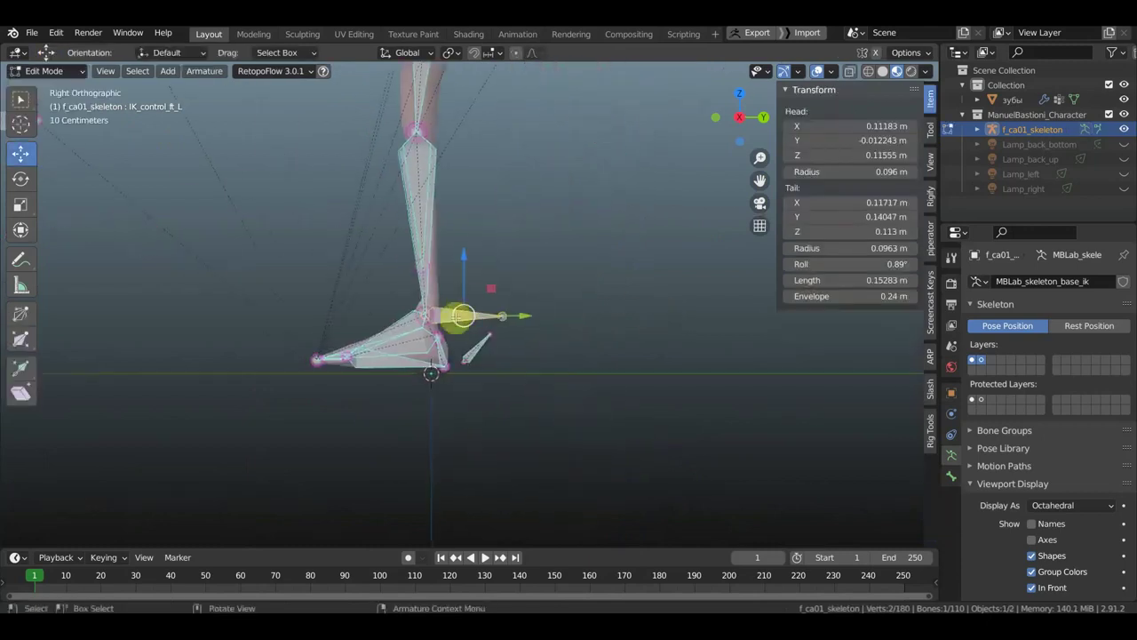
pyautogui.scroll(3, 439, 441)
pyautogui.scroll(1, 444, 394)
pyautogui.scroll(2, 431, 436)
pyautogui.moveTo(428, 437)
pyautogui.mouseDown()
pyautogui.moveTo(373, 421)
pyautogui.moveTo(382, 414)
pyautogui.mouseUp()
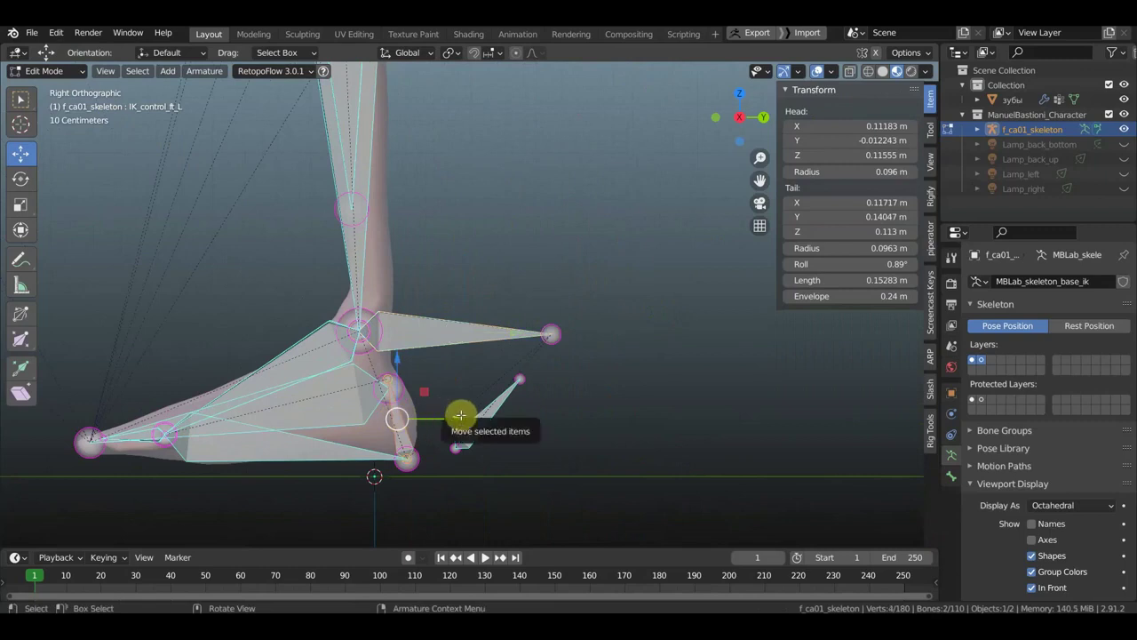
pyautogui.press('g')
pyautogui.click(524, 423)
# Step: Move the two control bones behind the heel 0.14796 m along Y
pyautogui.moveTo(527, 424); pyautogui.dragTo(500, 435, button='middle')
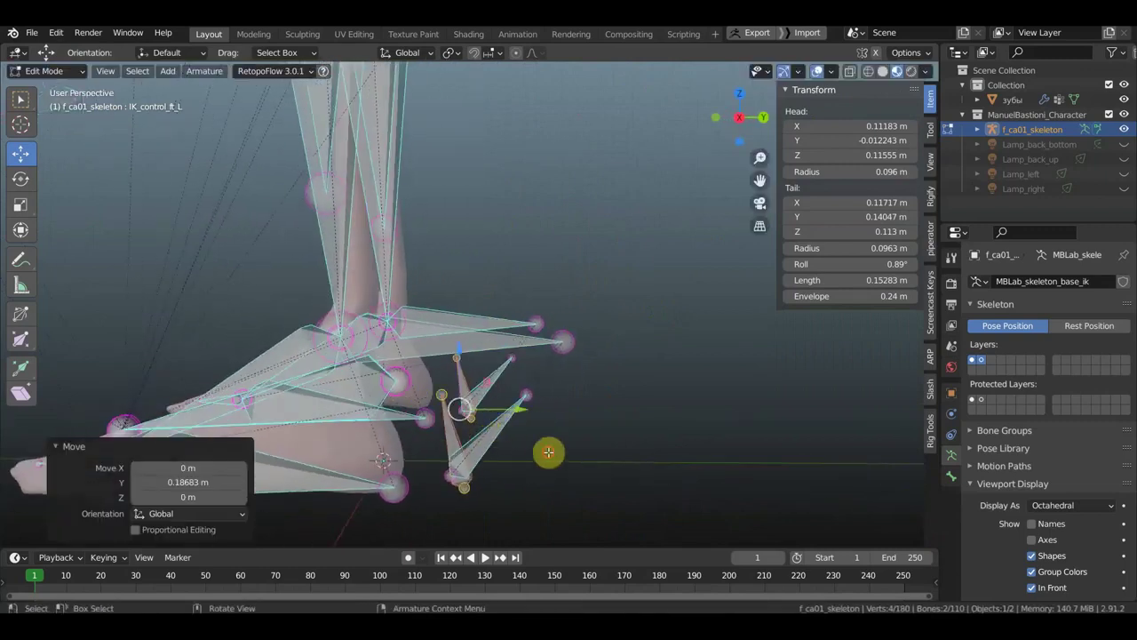
pyautogui.moveTo(546, 451); pyautogui.dragTo(498, 366)
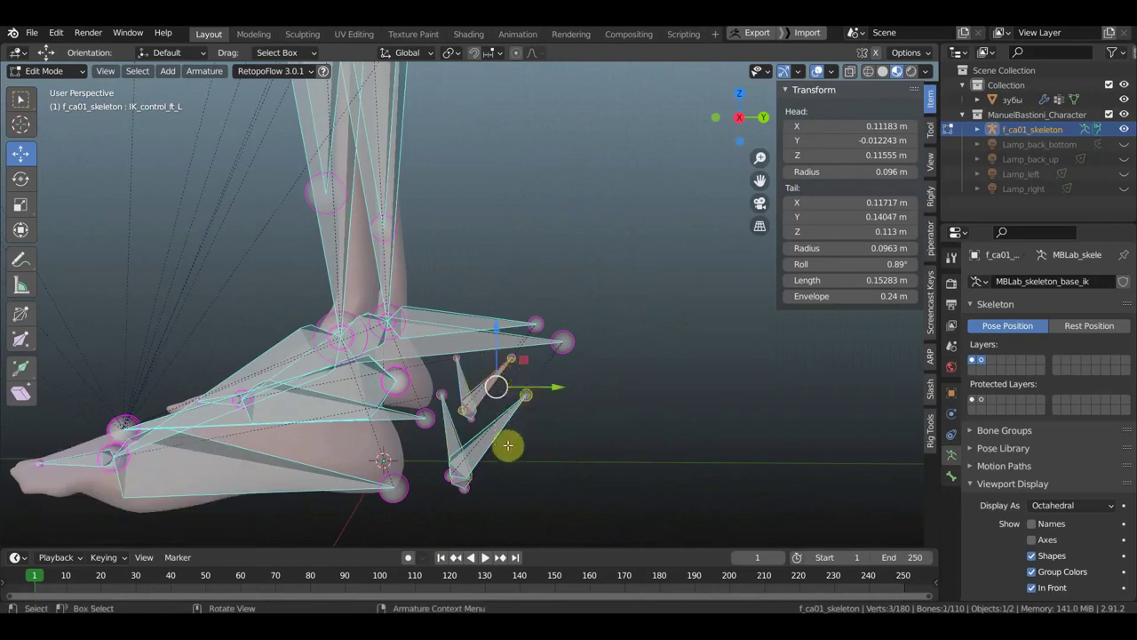
pyautogui.press('g')
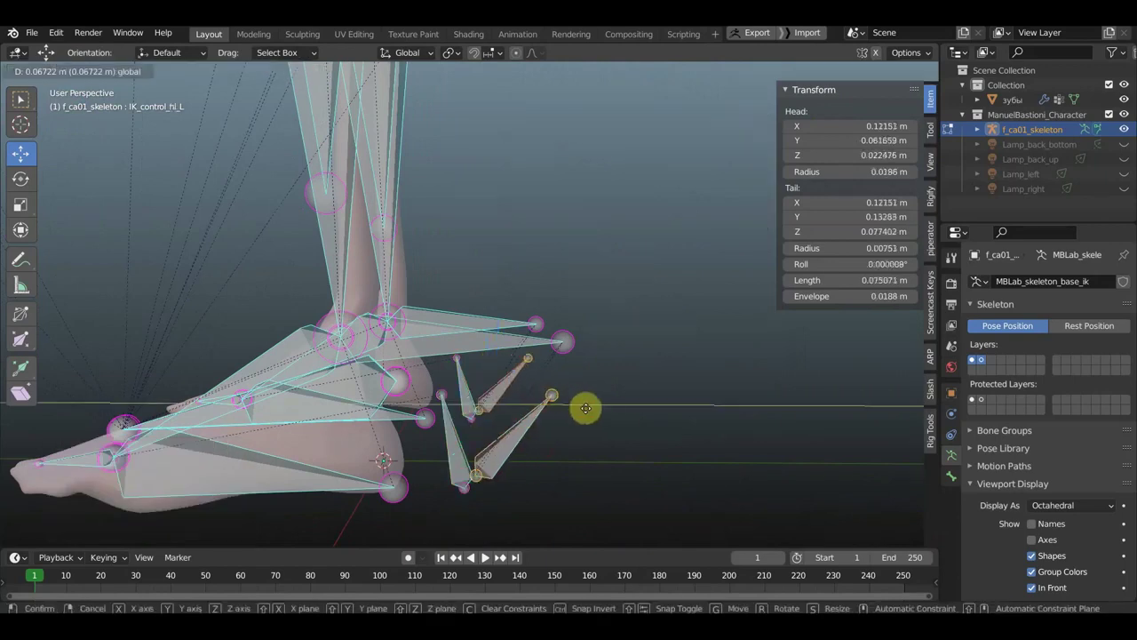
pyautogui.click(595, 409)
# Step: Nudge IK_control_hl_L and struct_ft01_L.001 (about 0.029 m) along Y, then return to Object Mode
pyautogui.moveTo(522, 420); pyautogui.dragTo(520, 382, button='middle')
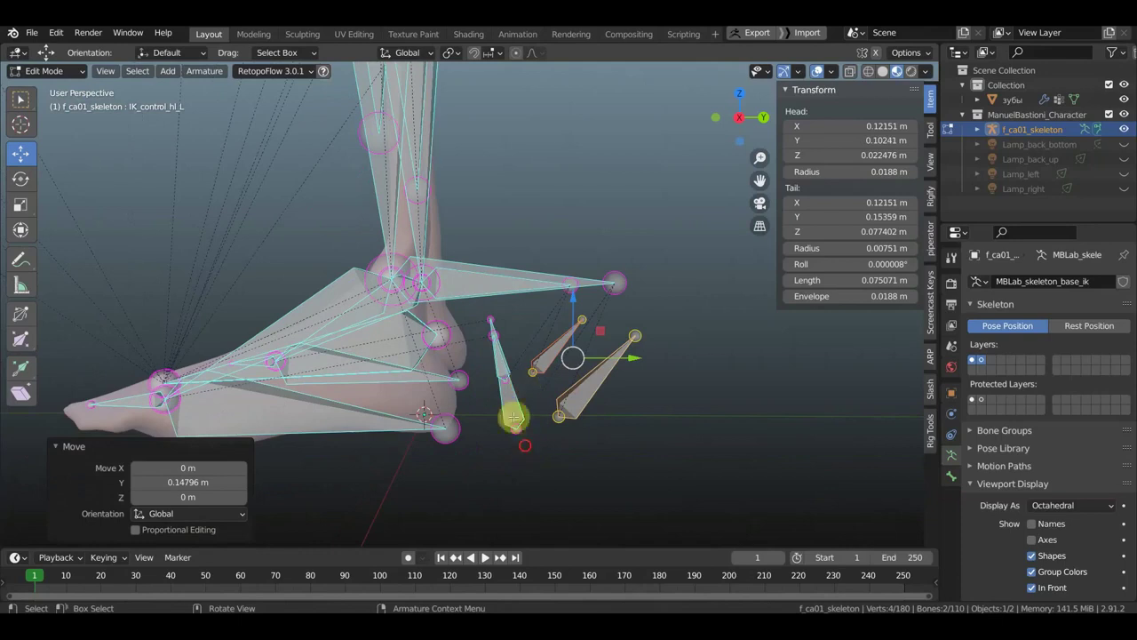
pyautogui.click(494, 333)
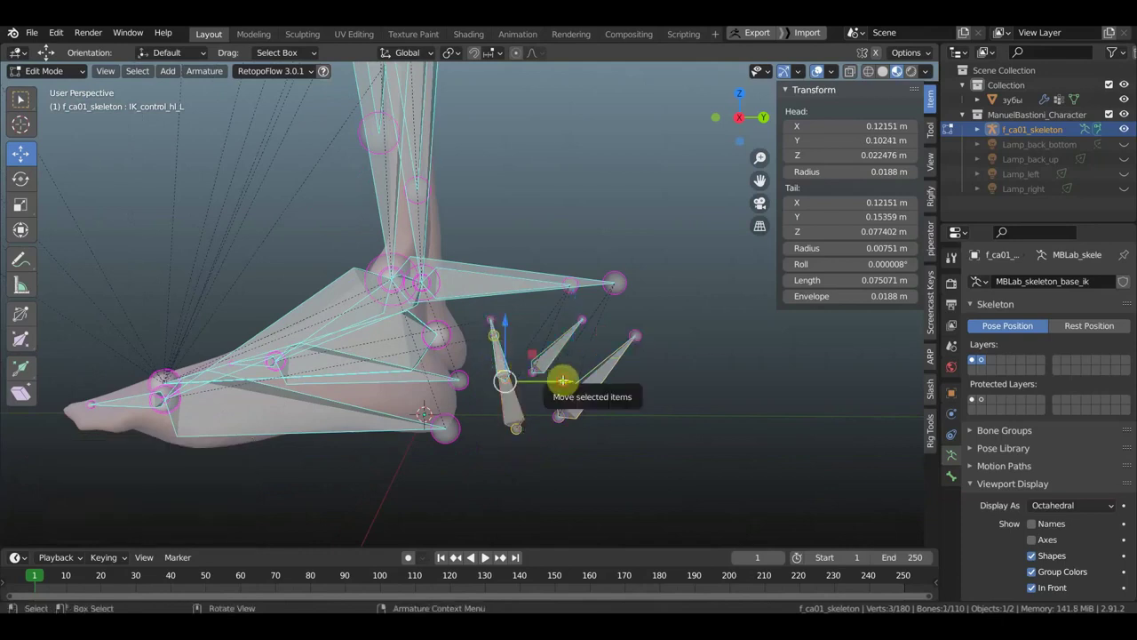
pyautogui.moveTo(559, 381); pyautogui.dragTo(570, 382)
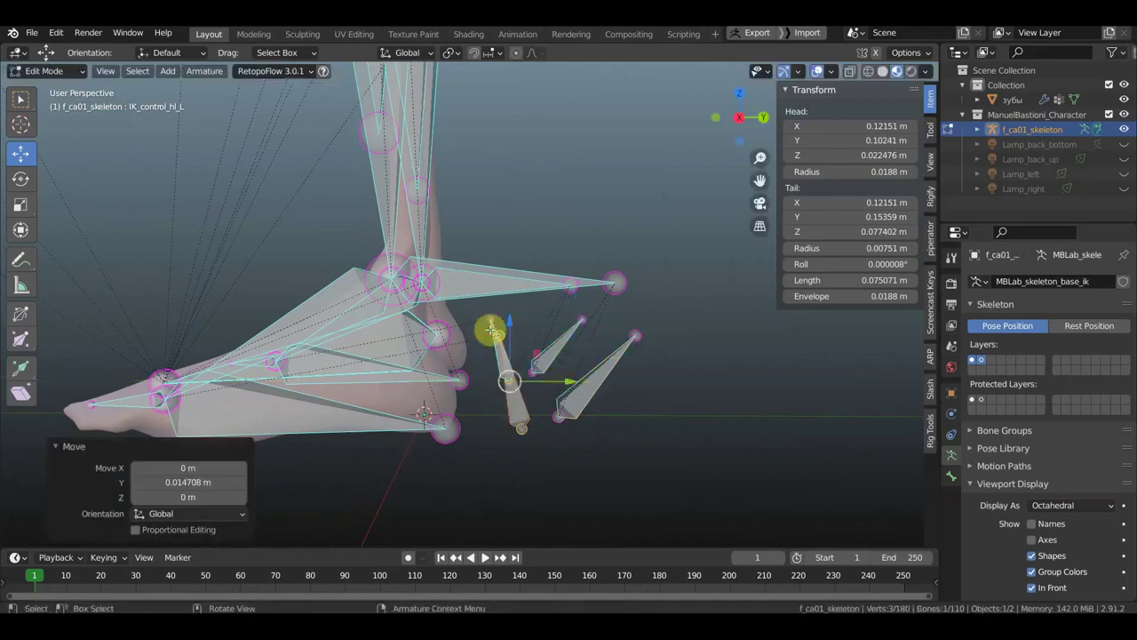
pyautogui.click(554, 347)
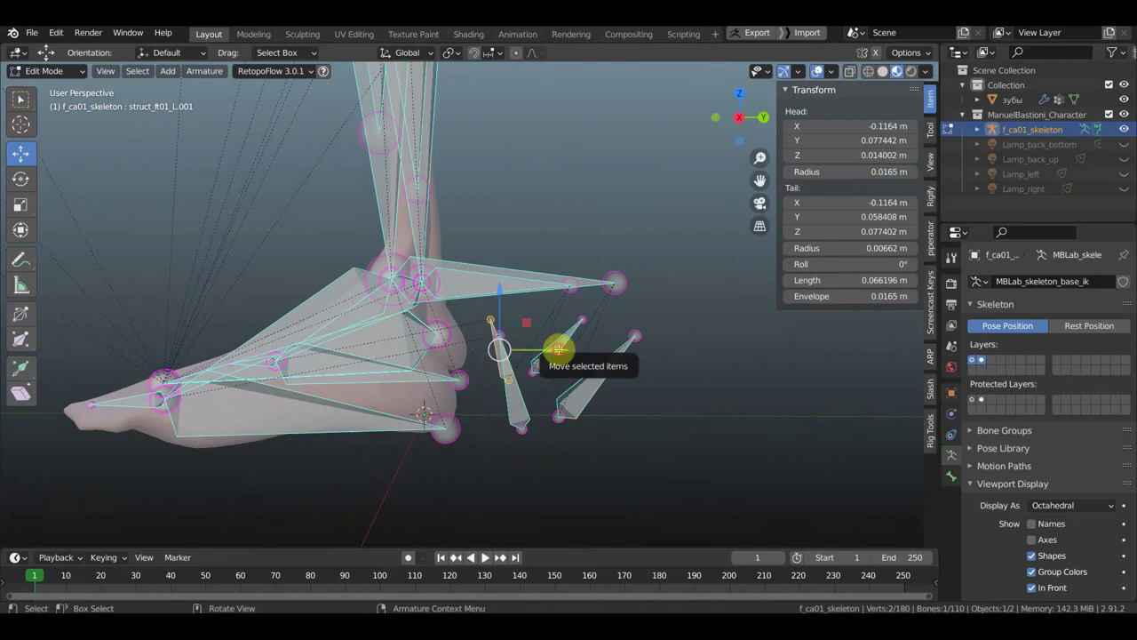
pyautogui.moveTo(560, 347); pyautogui.dragTo(568, 349)
pyautogui.moveTo(452, 376)
pyautogui.mouseDown(button='middle')
pyautogui.moveTo(462, 376)
pyautogui.moveTo(418, 365)
pyautogui.mouseUp(button='middle')
pyautogui.click(44, 71)
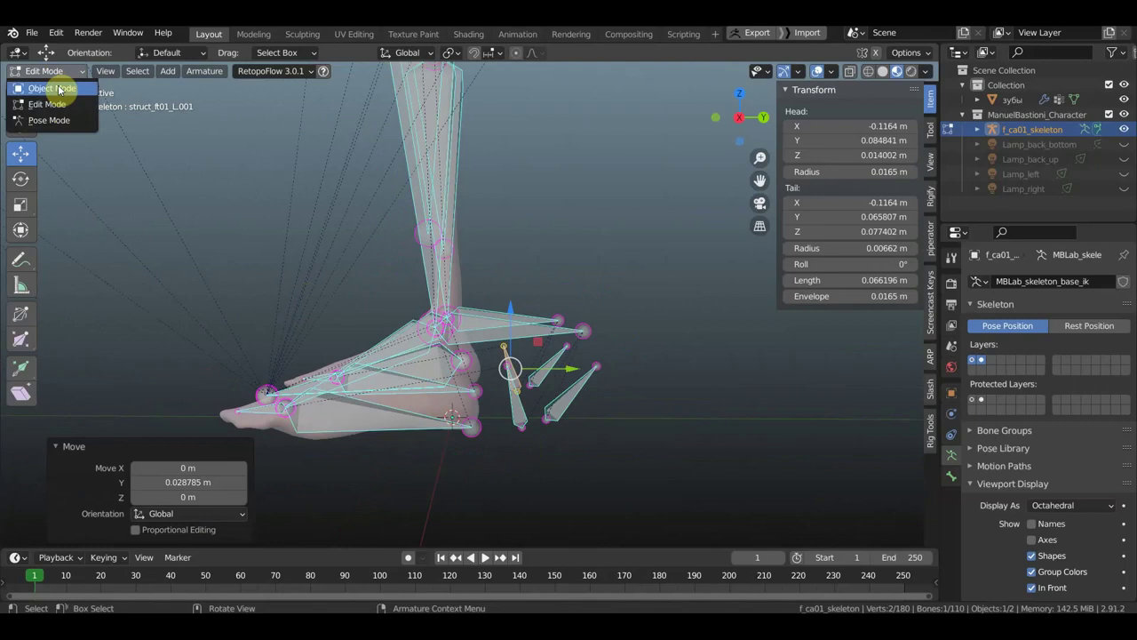
pyautogui.click(53, 90)
pyautogui.scroll(-2, 438, 334)
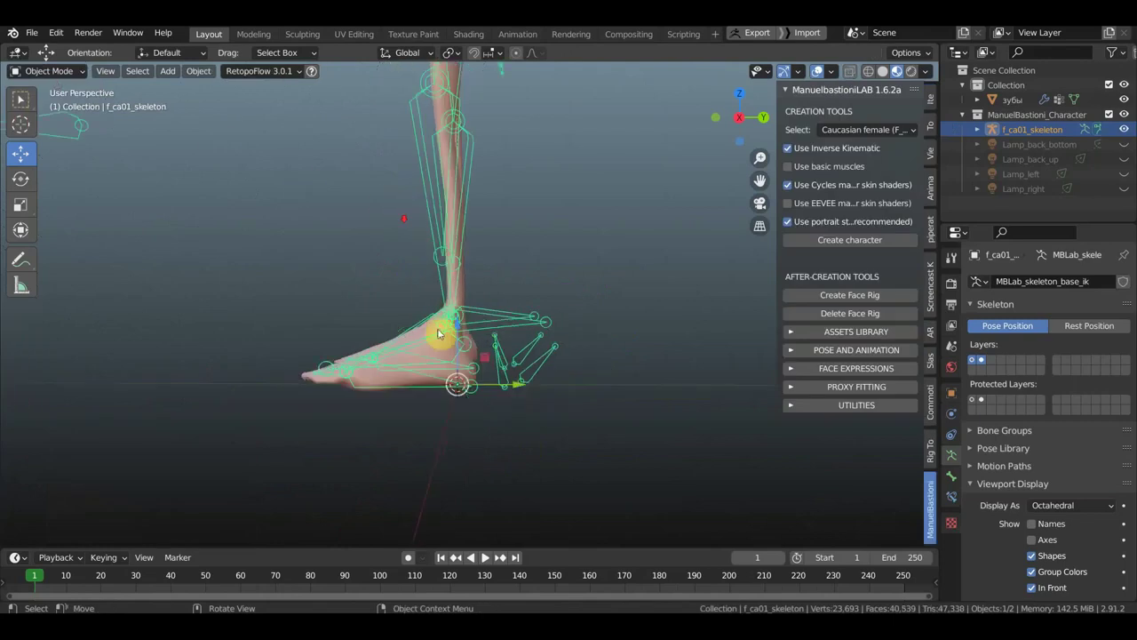
# Step: Parent the зубы mesh to f_ca01_skeleton with automatic weights
pyautogui.click(327, 382)
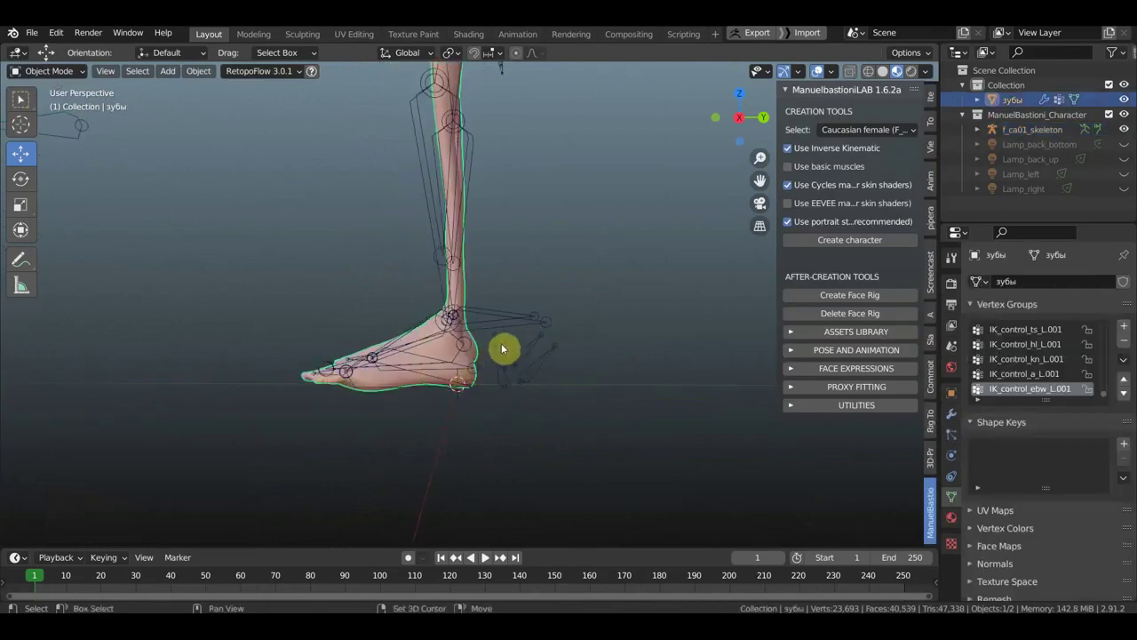
pyautogui.keyDown('shift'); pyautogui.click(497, 355); pyautogui.keyUp('shift')
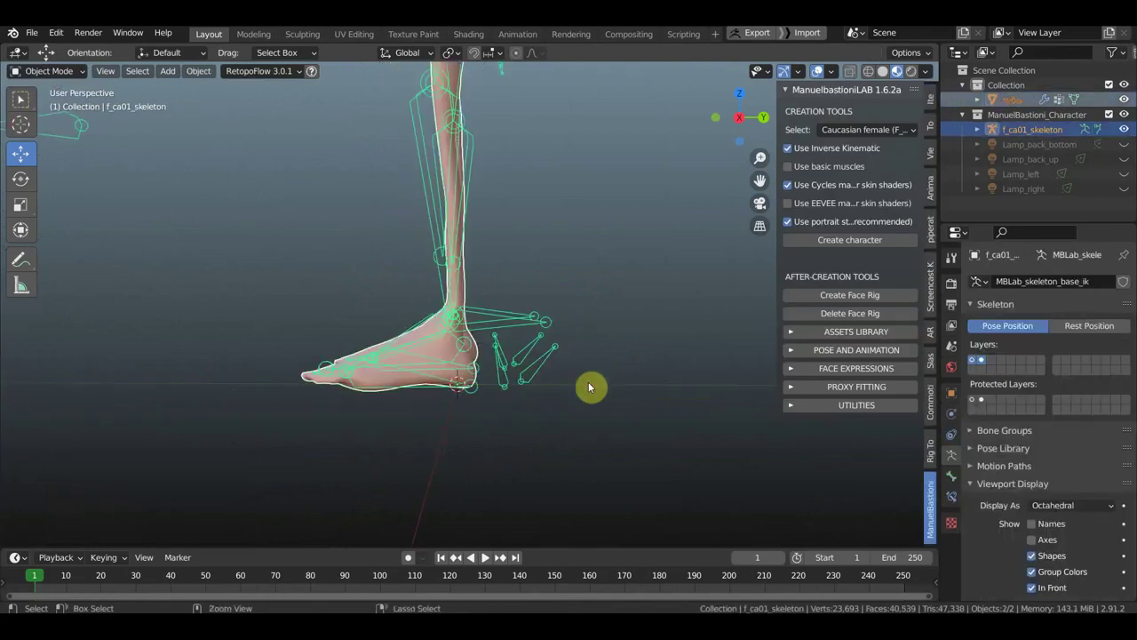
pyautogui.hotkey('ctrl', 'p')
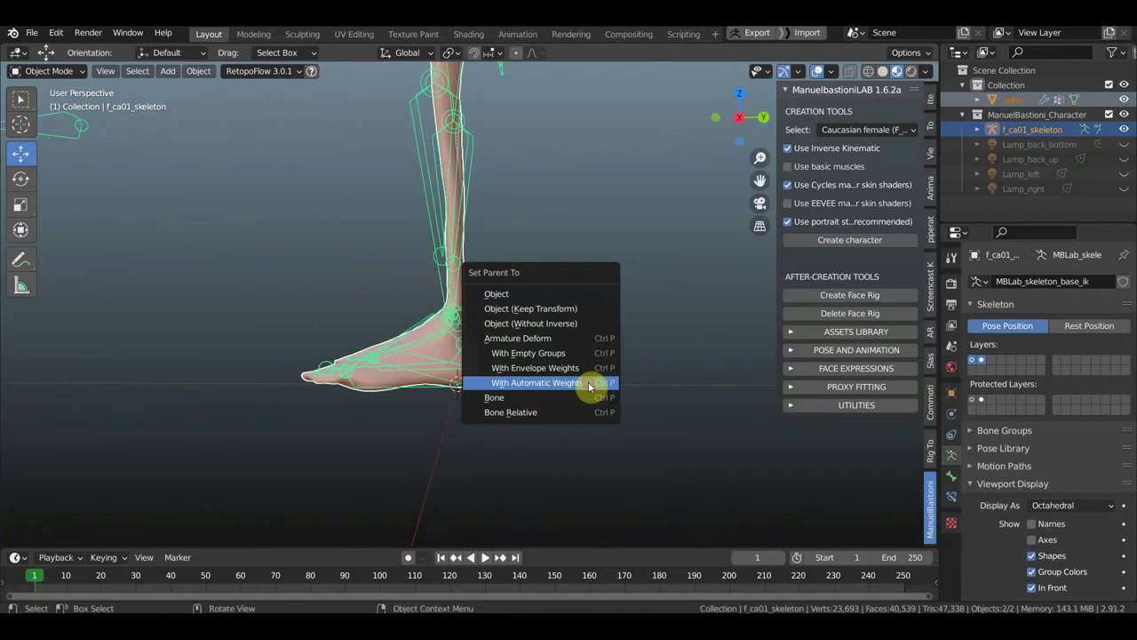
pyautogui.click(589, 384)
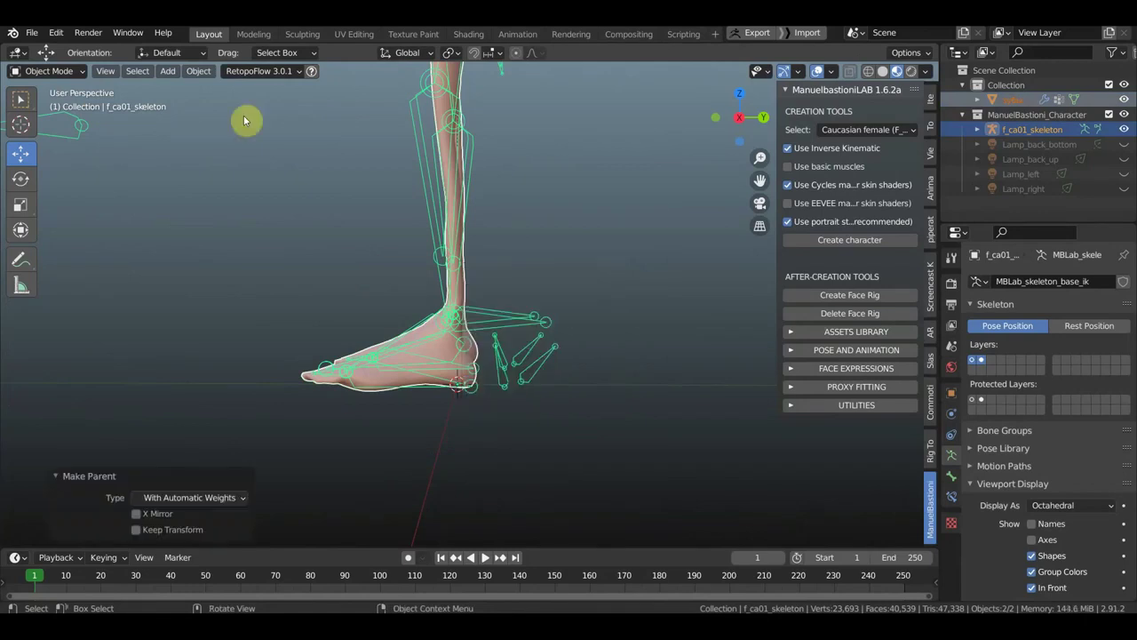
# Step: Switch the skeleton into Pose Mode and back to Object Mode
pyautogui.click(46, 78)
pyautogui.click(53, 121)
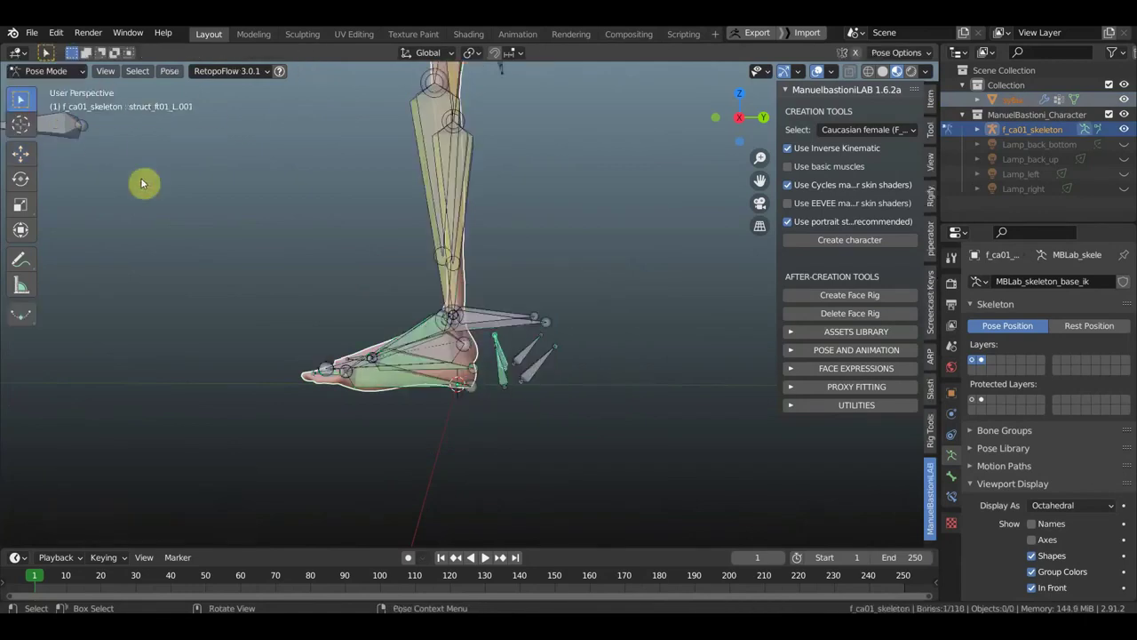
pyautogui.click(55, 74)
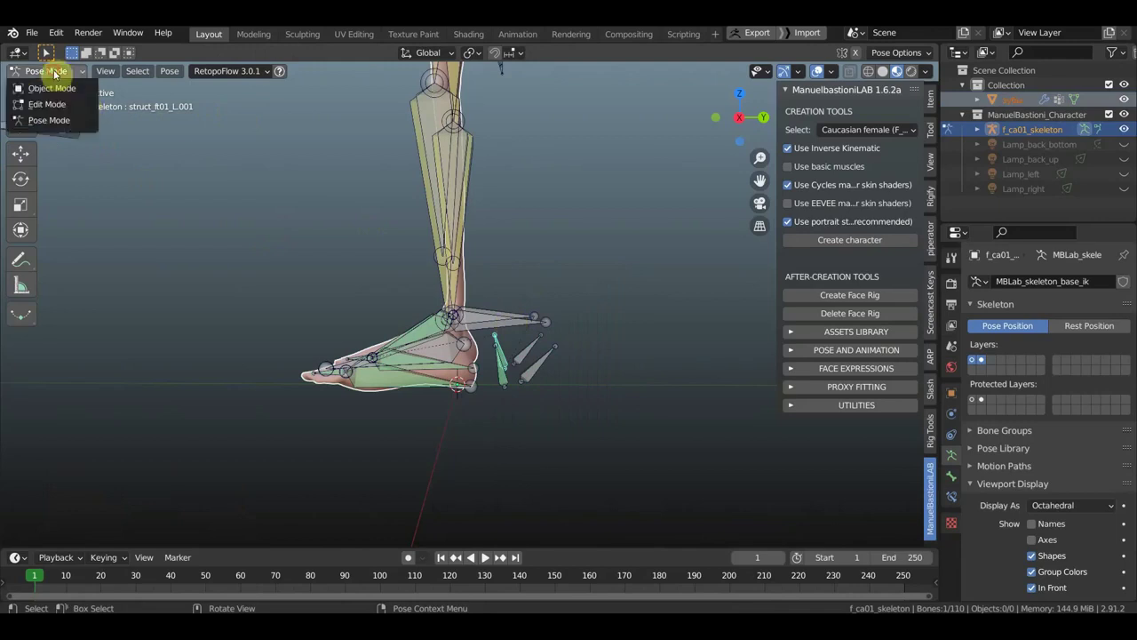
pyautogui.click(53, 88)
# Step: Put the skeleton in Pose Mode and drag the foot IK control to test deformation
pyautogui.click(501, 318)
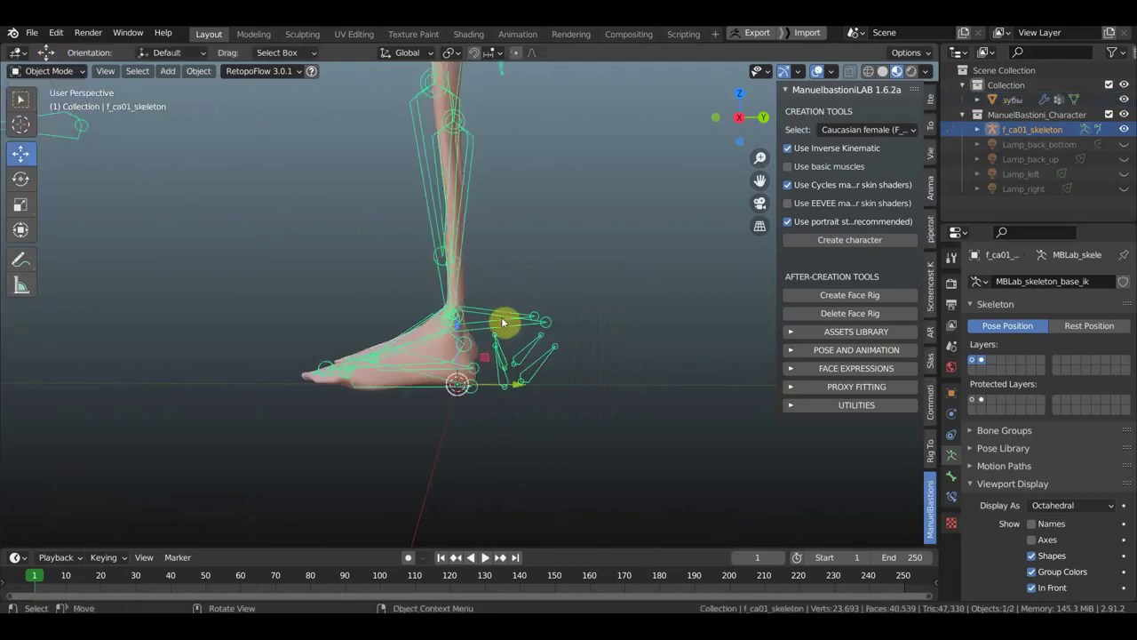
pyautogui.click(49, 72)
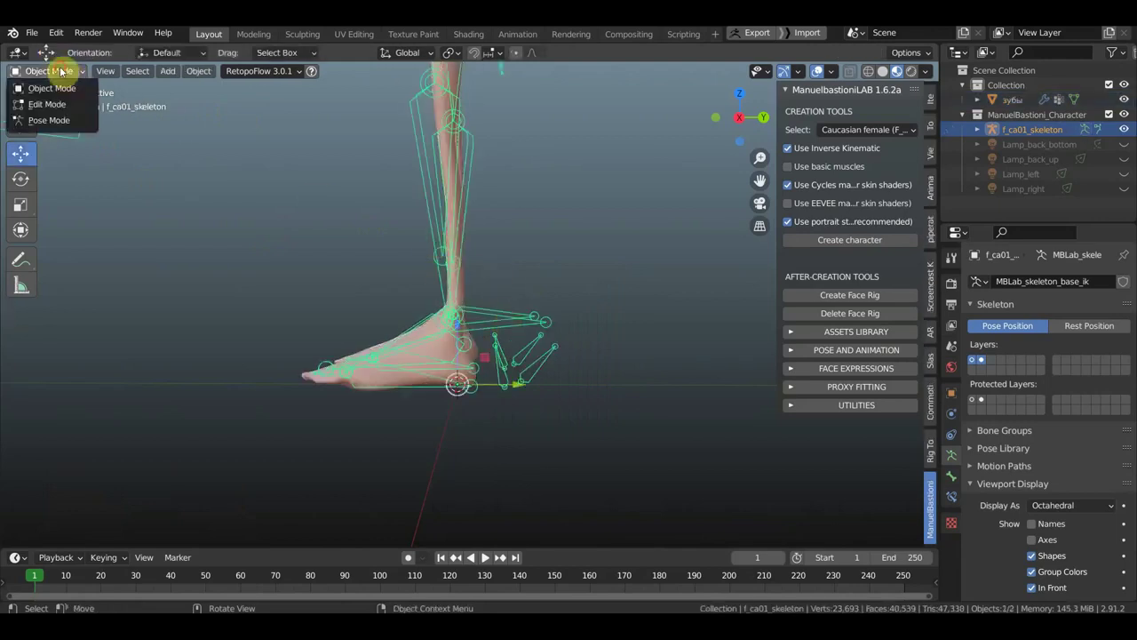
pyautogui.click(49, 120)
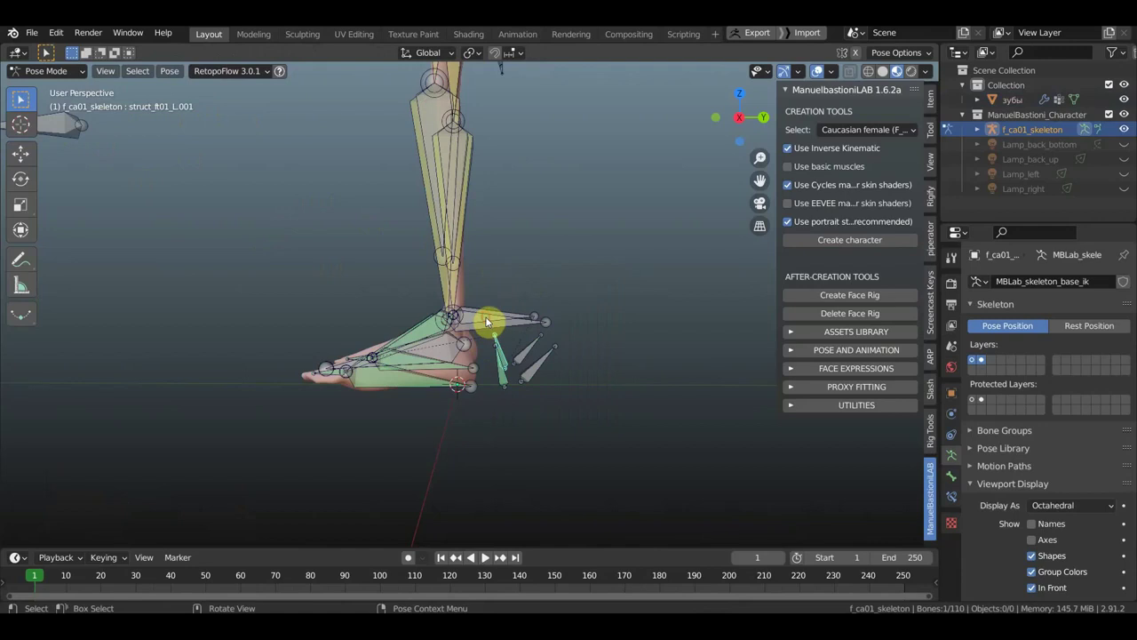
pyautogui.moveTo(485, 321); pyautogui.dragTo(395, 277)
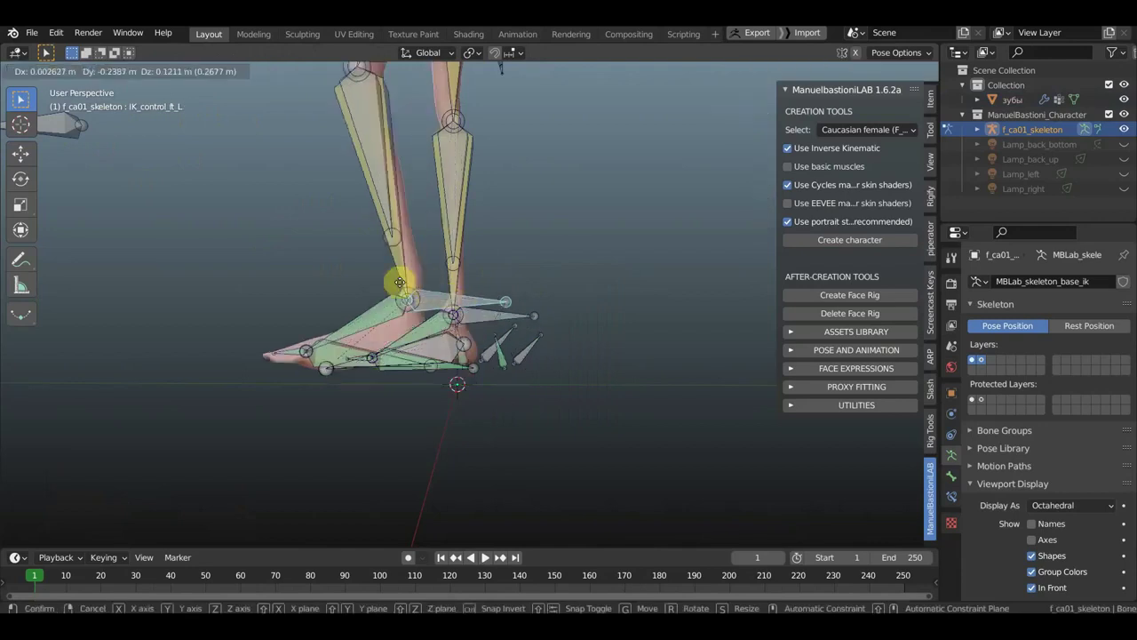
# Step: Rotate the heel IK control twice, then undo the rotation and foot move
pyautogui.click(399, 287)
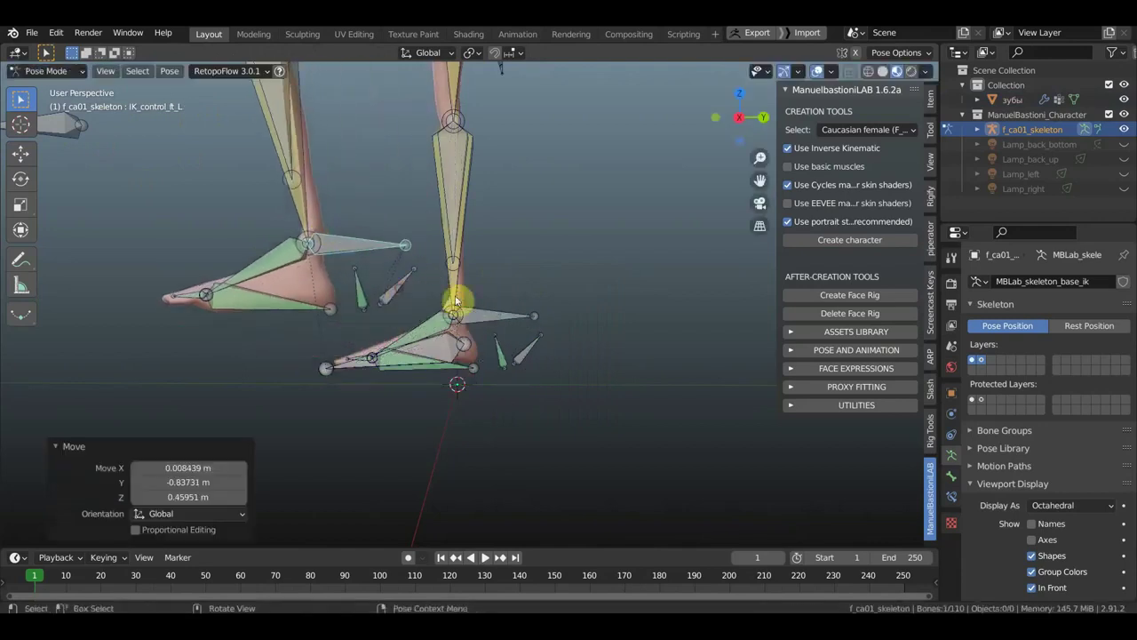
pyautogui.press('r')
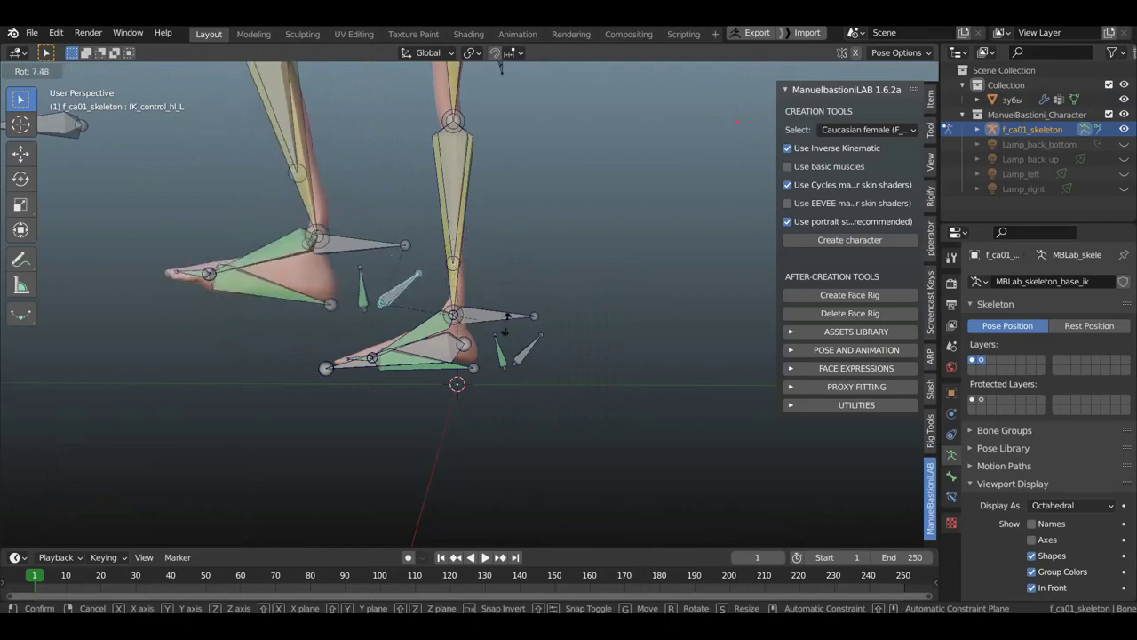
pyautogui.click(525, 312)
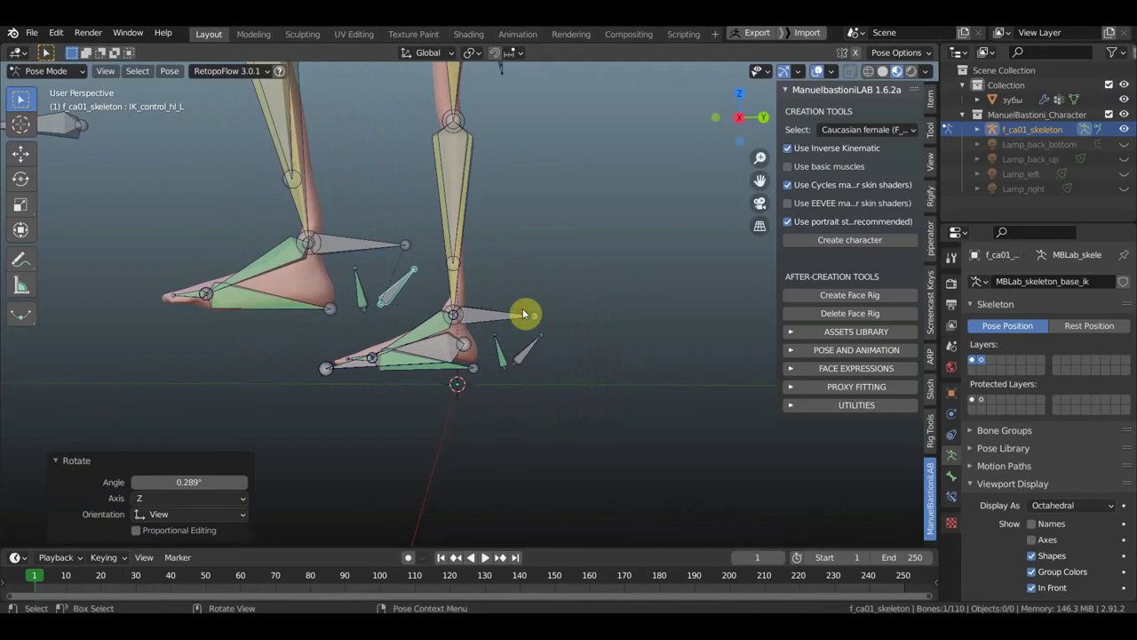
pyautogui.moveTo(432, 311); pyautogui.dragTo(503, 315, button='middle')
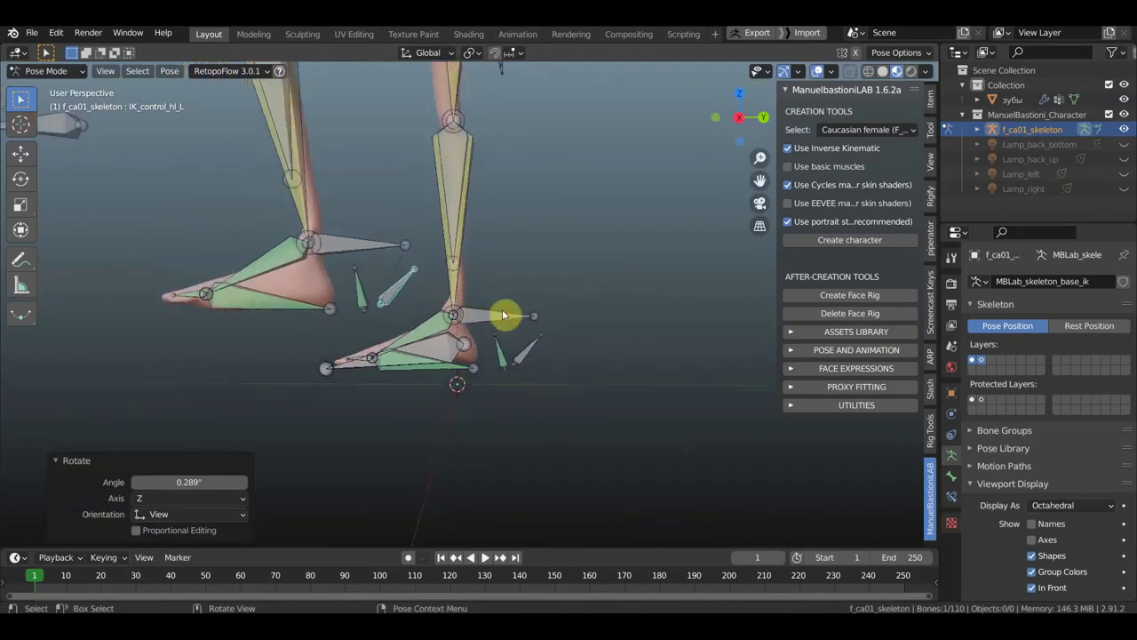
pyautogui.press('r')
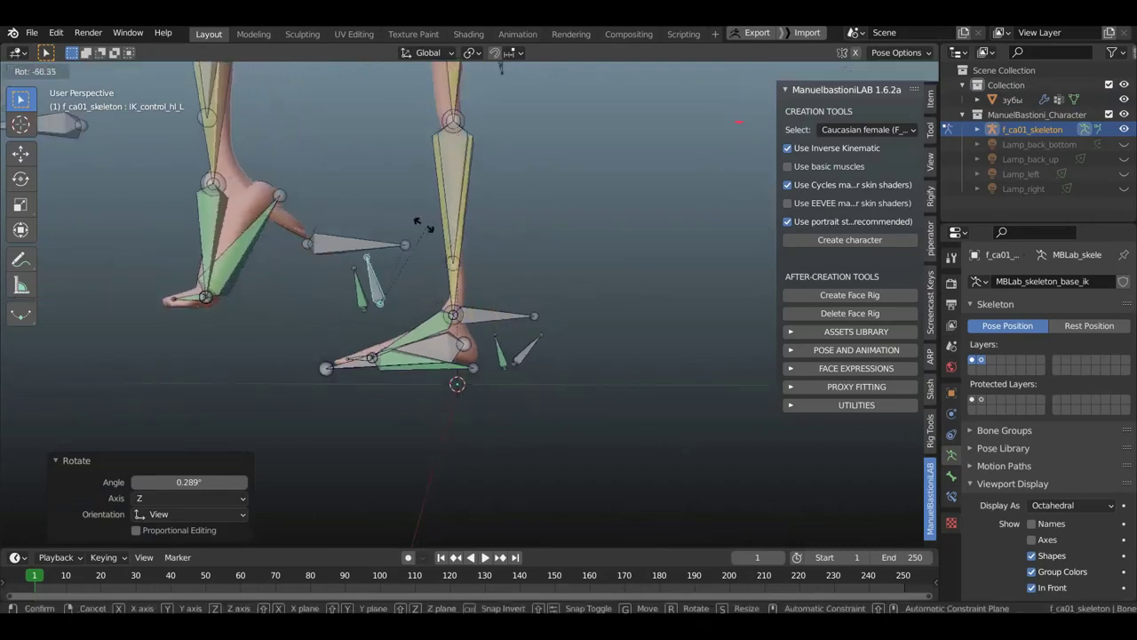
pyautogui.click(503, 309)
pyautogui.hotkey('ctrl', 'z')
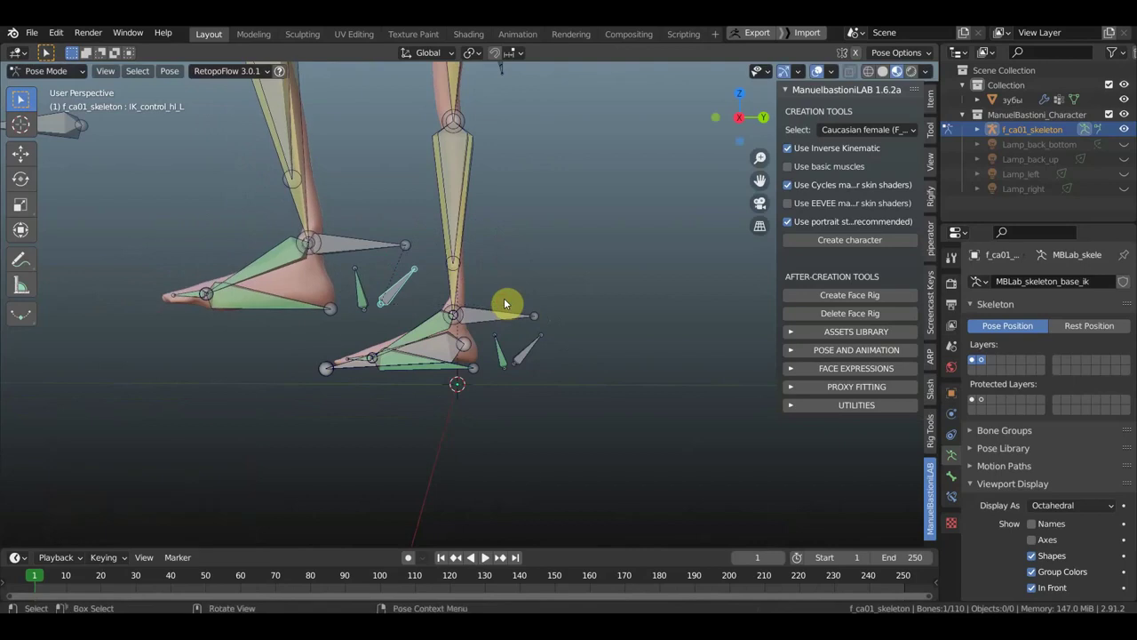
pyautogui.hotkey('ctrl', 'z')
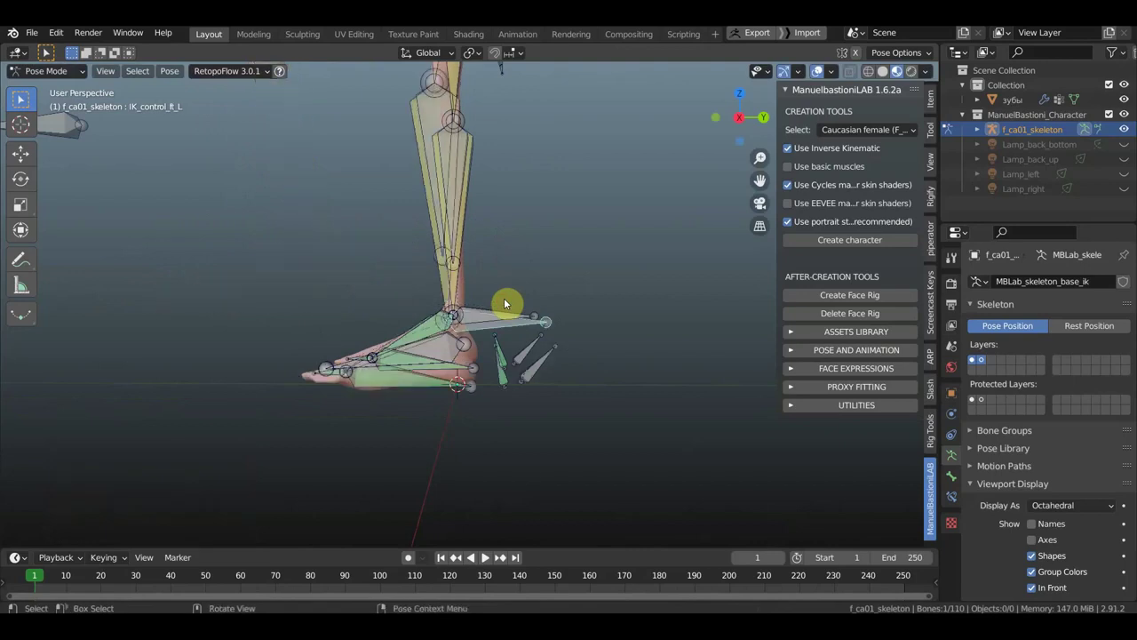
# Step: In Edit Mode, shift the heel control bones further back, then return to Object Mode
pyautogui.click(48, 71)
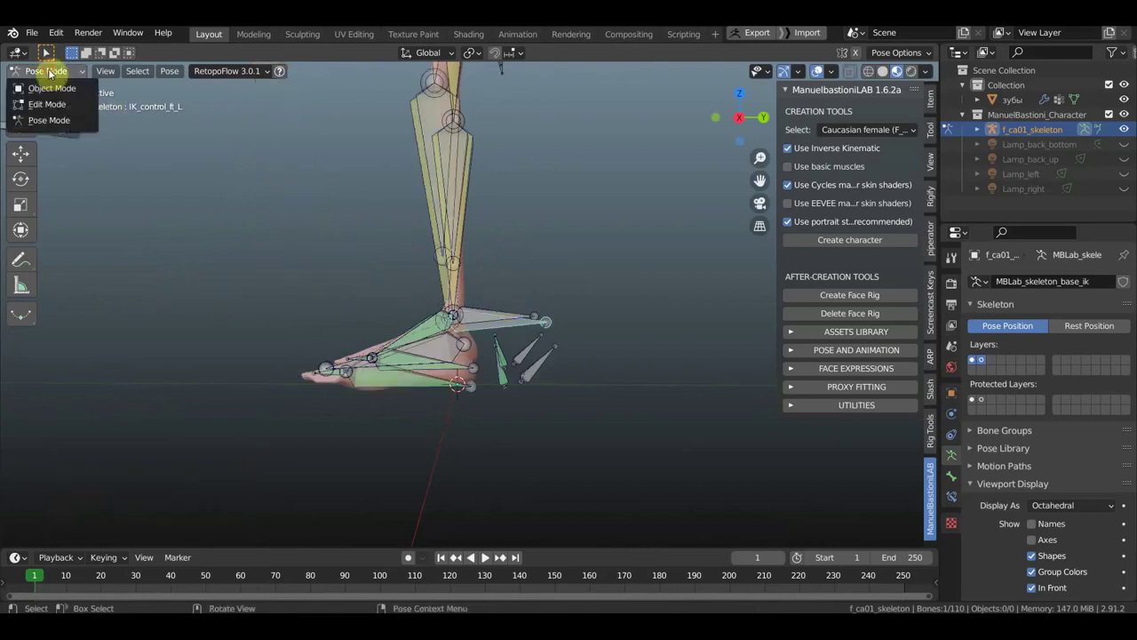
pyautogui.click(49, 105)
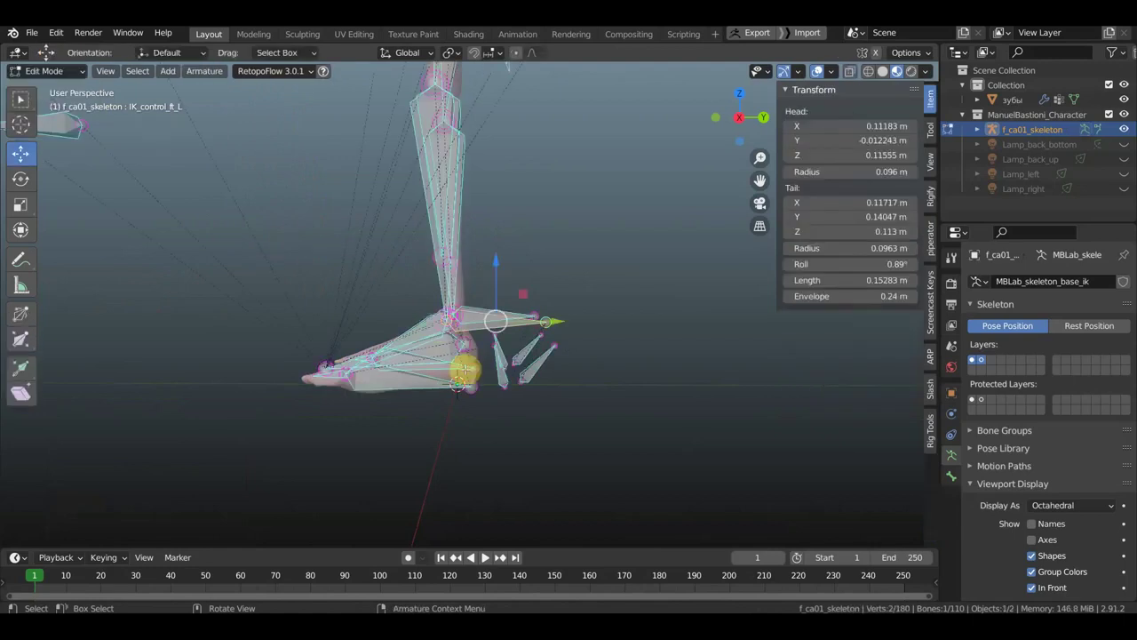
pyautogui.moveTo(546, 420)
pyautogui.mouseDown()
pyautogui.moveTo(495, 324)
pyautogui.moveTo(494, 336)
pyautogui.mouseUp()
pyautogui.moveTo(552, 388)
pyautogui.mouseDown()
pyautogui.moveTo(517, 352)
pyautogui.moveTo(637, 363)
pyautogui.moveTo(627, 350)
pyautogui.mouseUp()
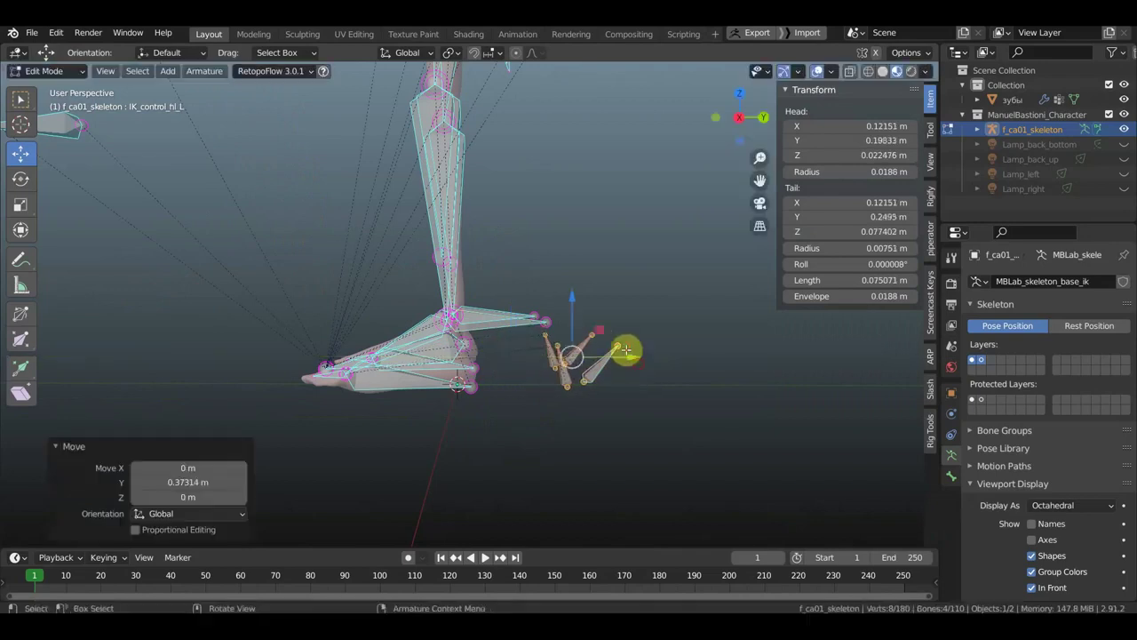
pyautogui.moveTo(576, 299); pyautogui.dragTo(570, 311)
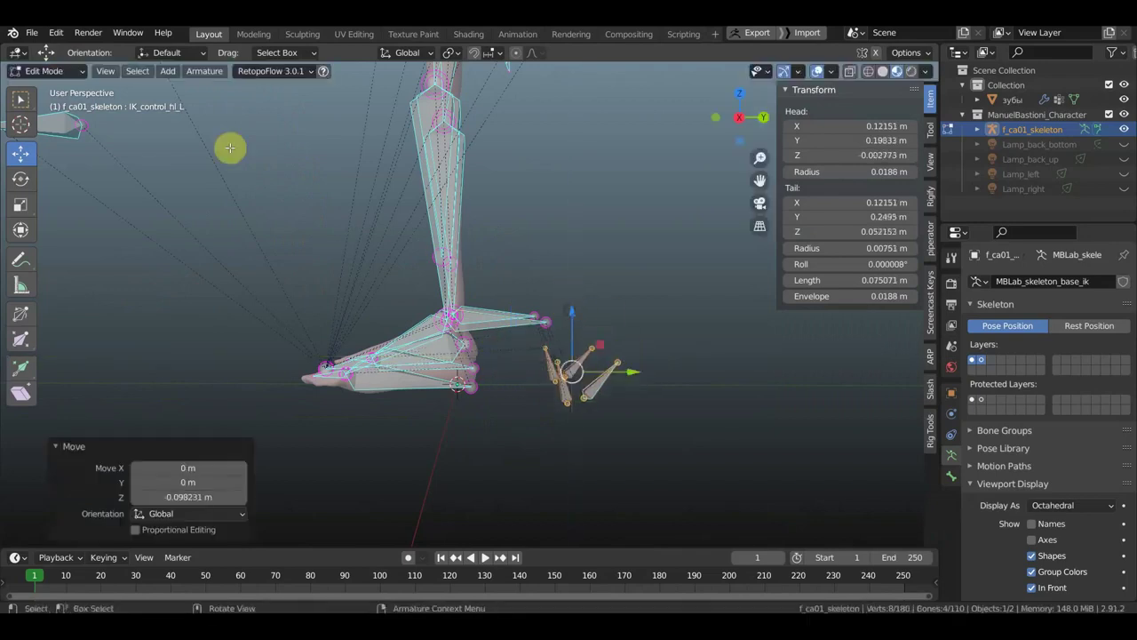
pyautogui.click(51, 75)
pyautogui.click(59, 88)
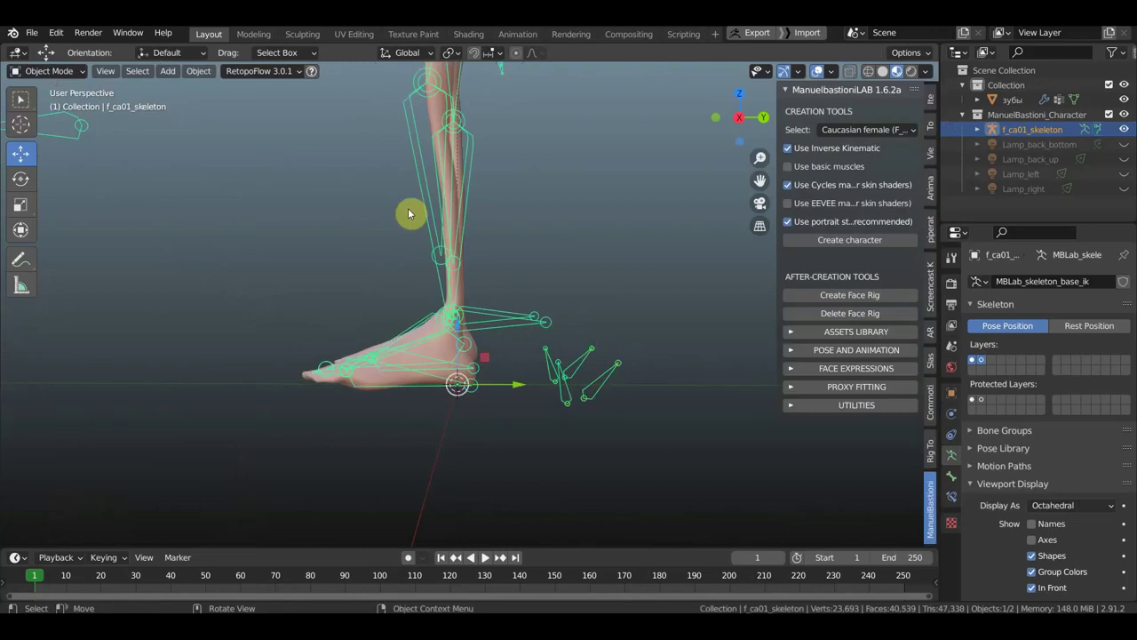
# Step: Re-parent the leg mesh to the skeleton with automatic weights, leaving only the skeleton selected
pyautogui.click(438, 123)
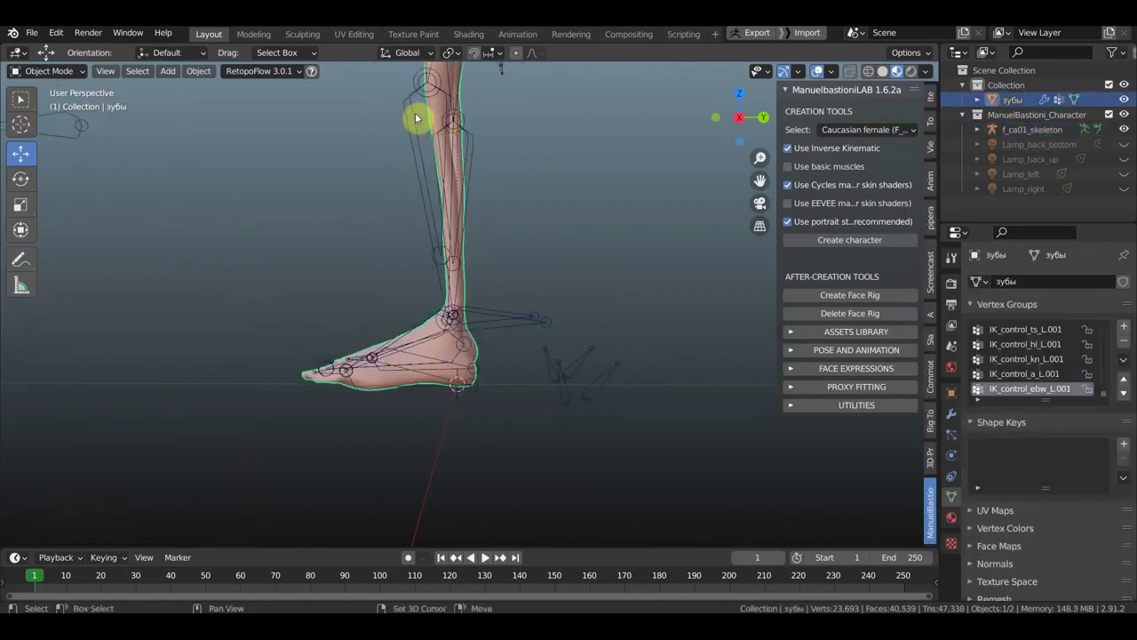
pyautogui.keyDown('shift'); pyautogui.click(430, 132); pyautogui.keyUp('shift')
pyautogui.hotkey('ctrl', 'p')
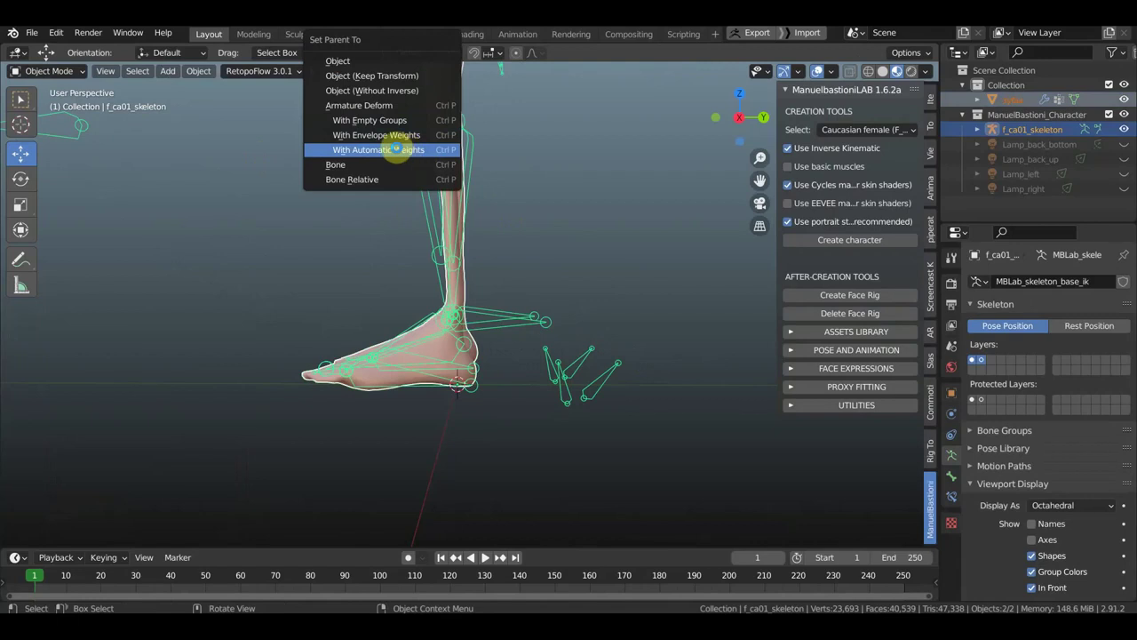
pyautogui.click(397, 149)
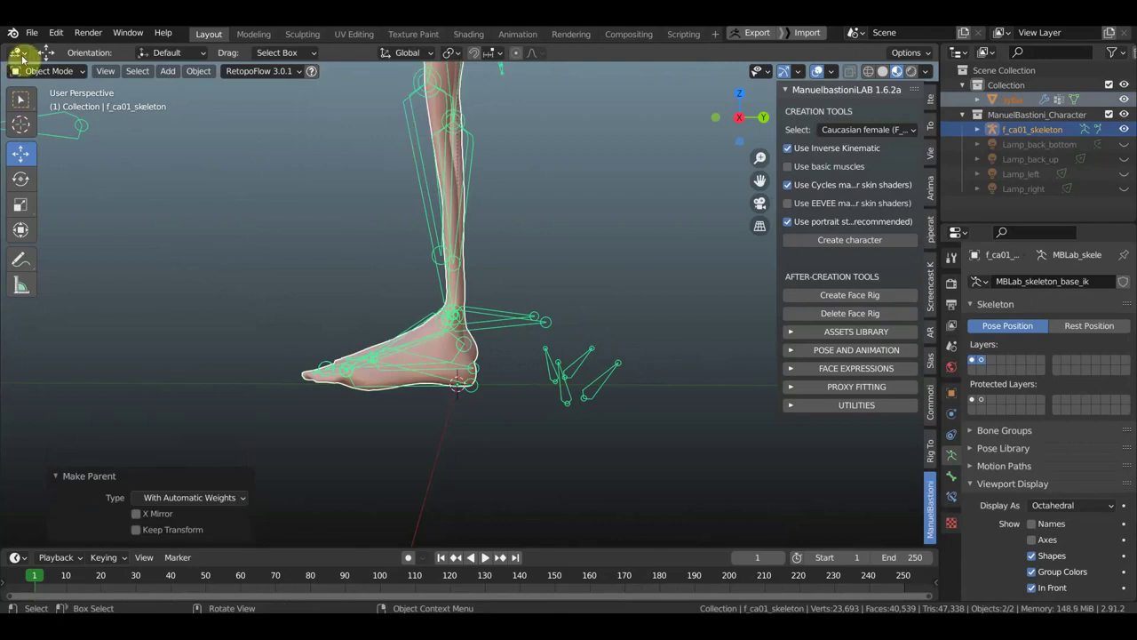
pyautogui.click(538, 322)
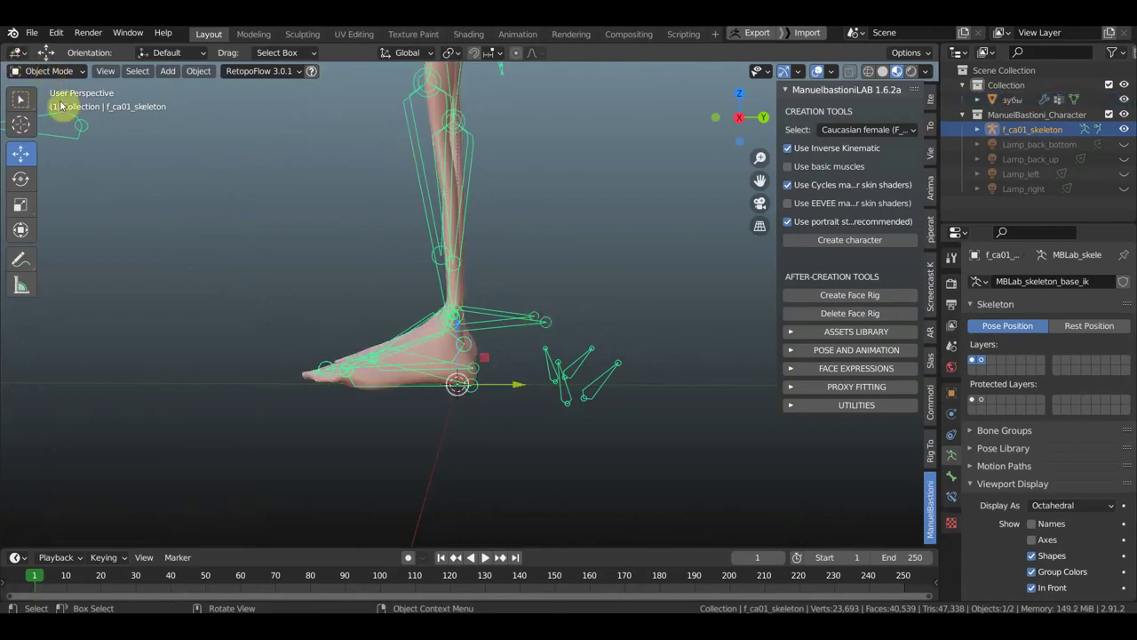
pyautogui.click(64, 74)
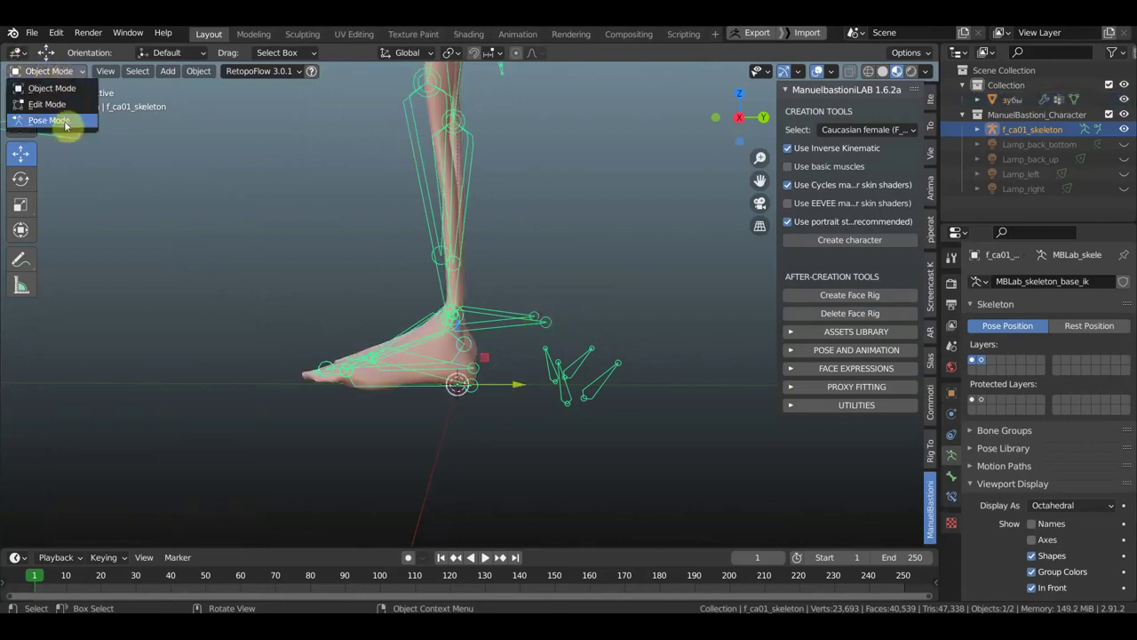
# Step: In Pose Mode, raise the foot IK control and rotate the heel control to test the weights
pyautogui.click(67, 126)
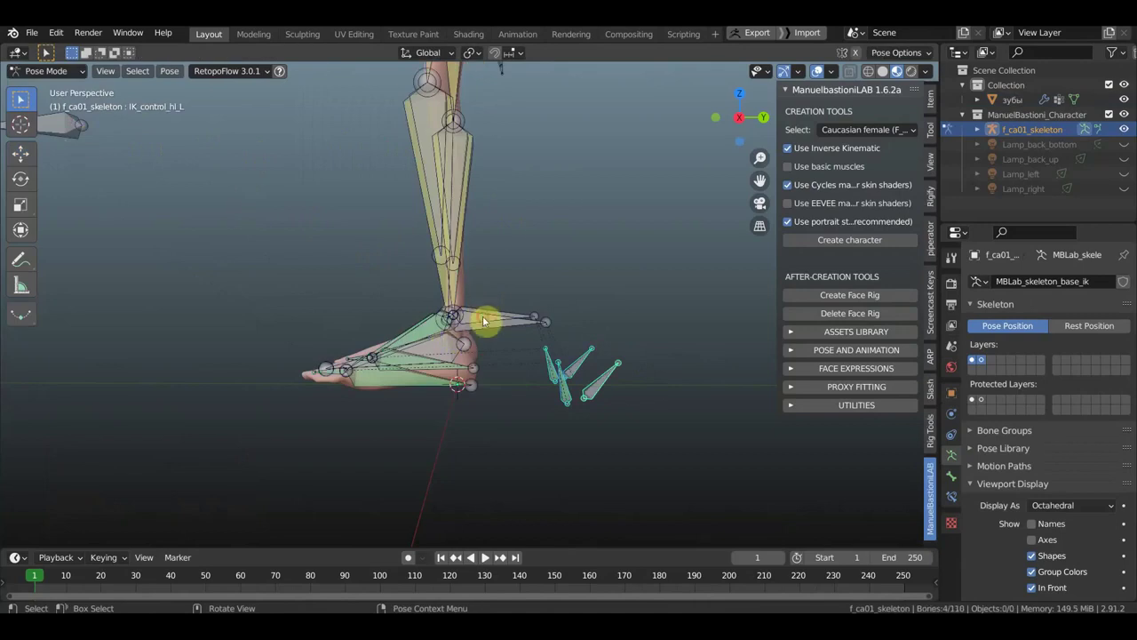
pyautogui.moveTo(484, 322); pyautogui.dragTo(337, 238)
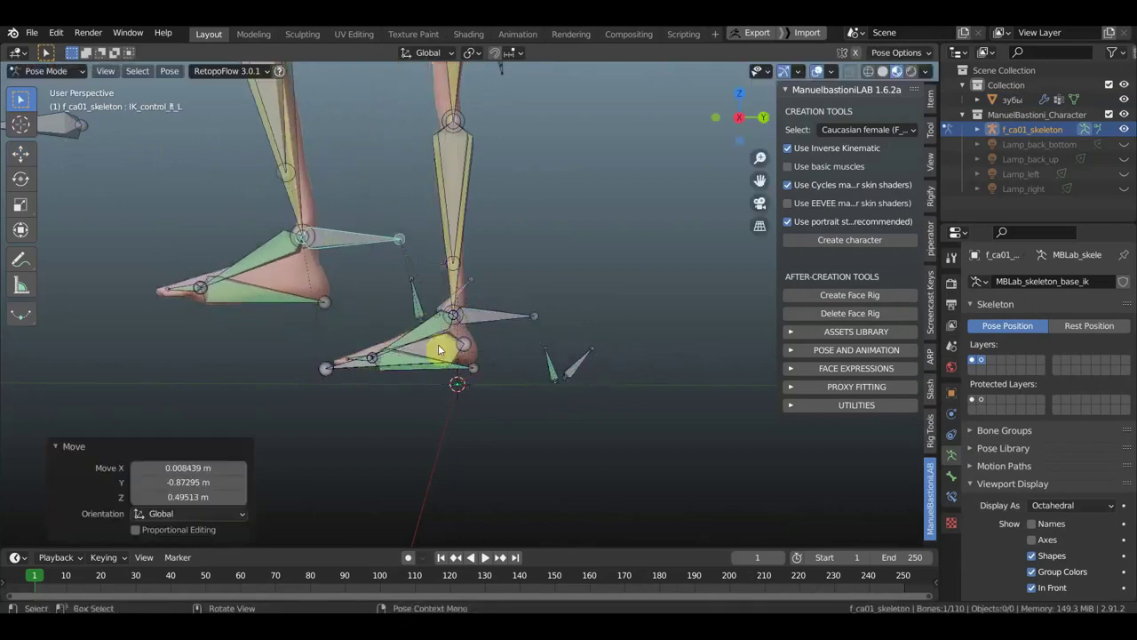
pyautogui.moveTo(465, 302); pyautogui.dragTo(390, 296)
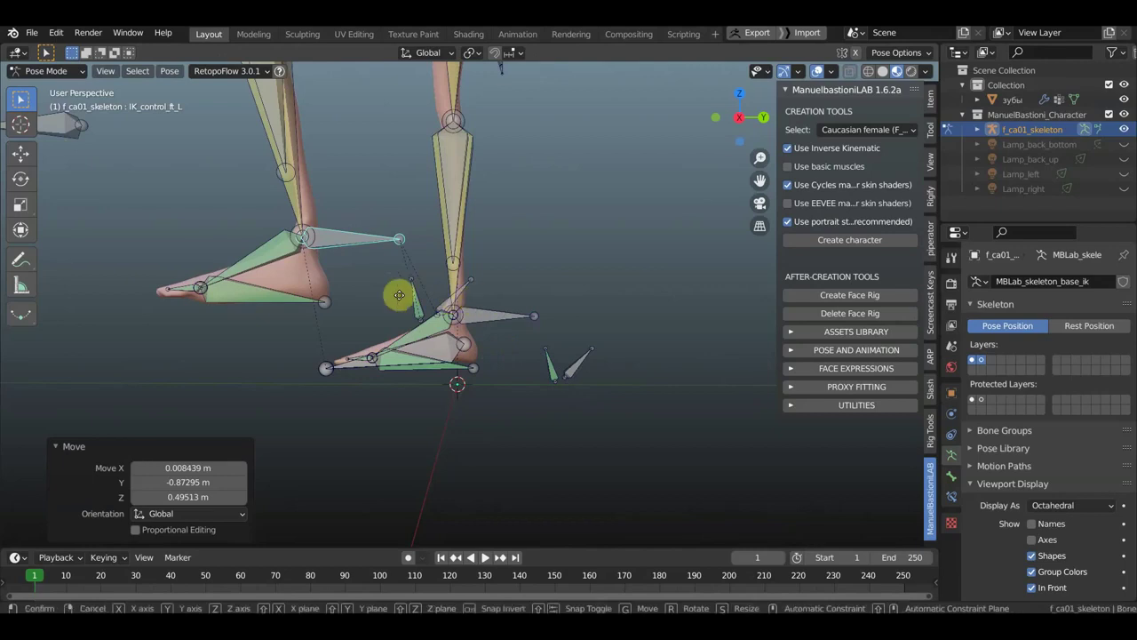
pyautogui.click(513, 311)
pyautogui.press('r')
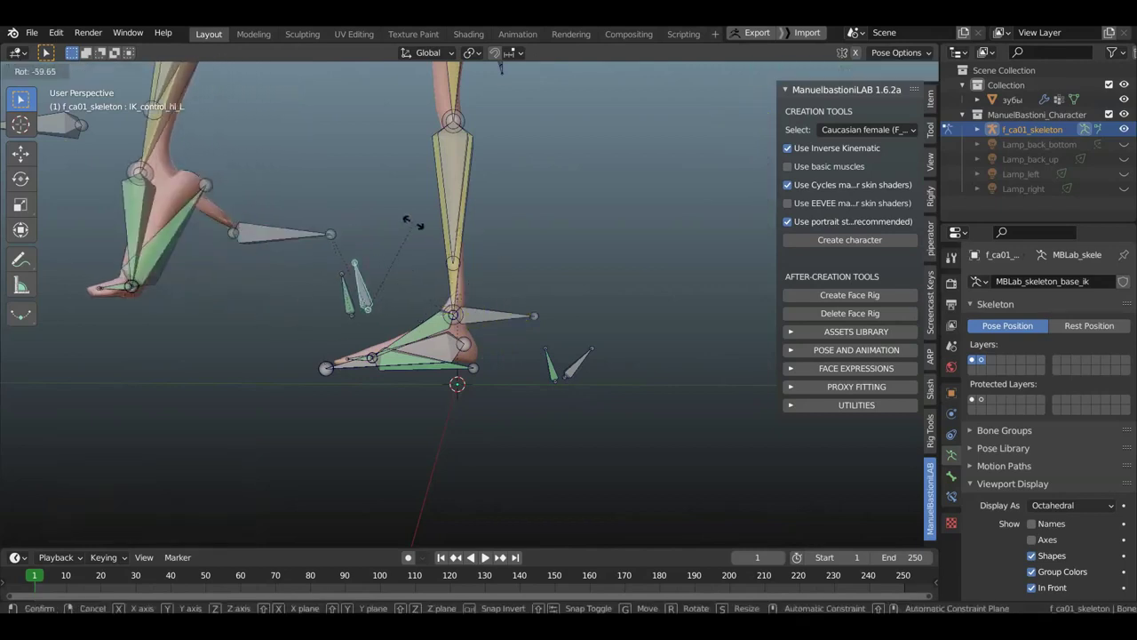
pyautogui.click(477, 304)
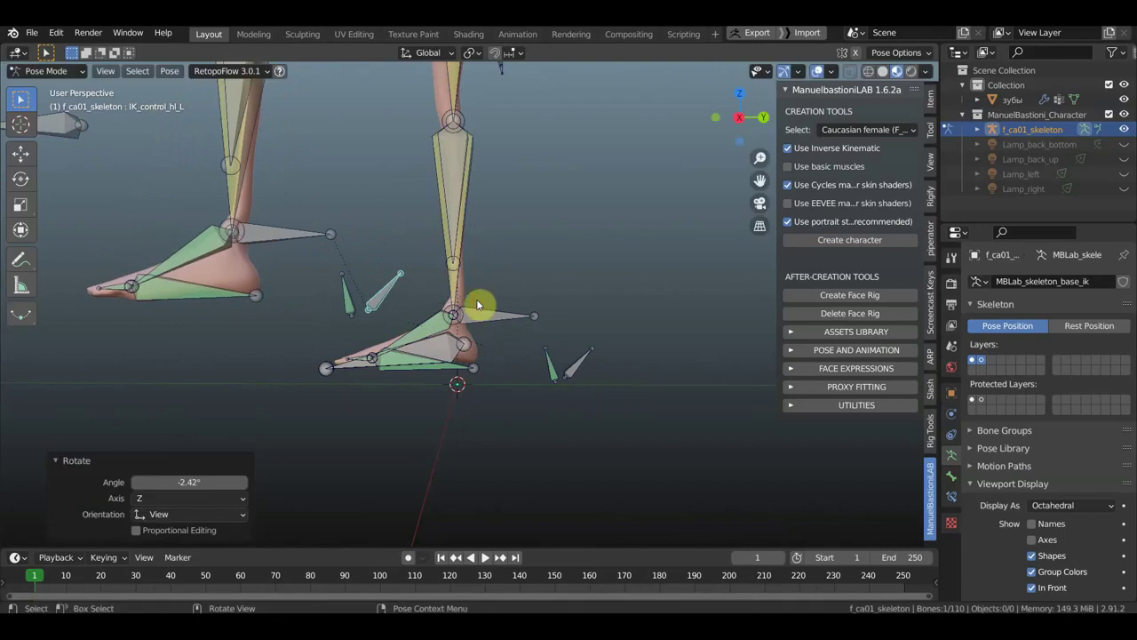
# Step: Undo the three foot pose changes to restore the rest pose
pyautogui.hotkey('ctrl', 'z')
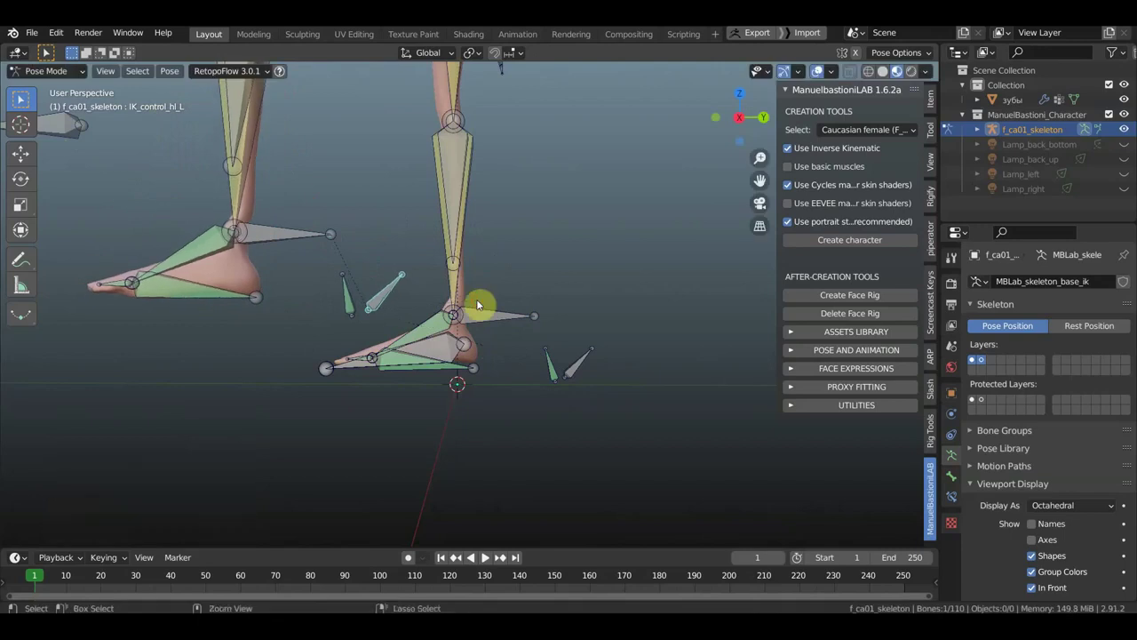
pyautogui.hotkey('ctrl', 'z')
pyautogui.hotkey('ctrl', 'z')
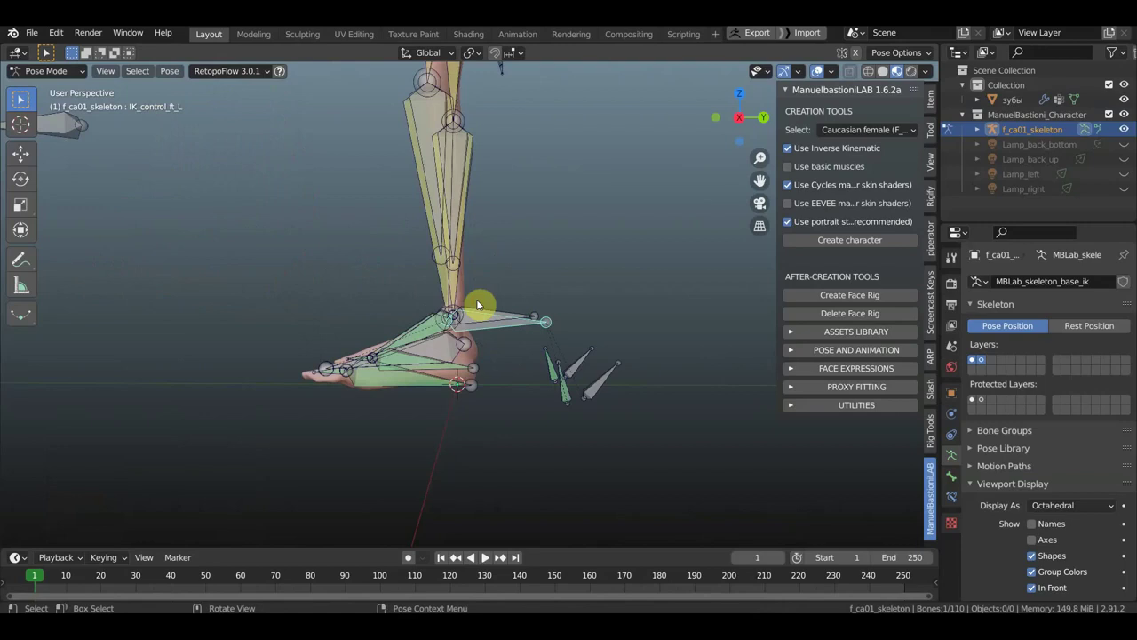
pyautogui.hotkey('ctrl', 'z')
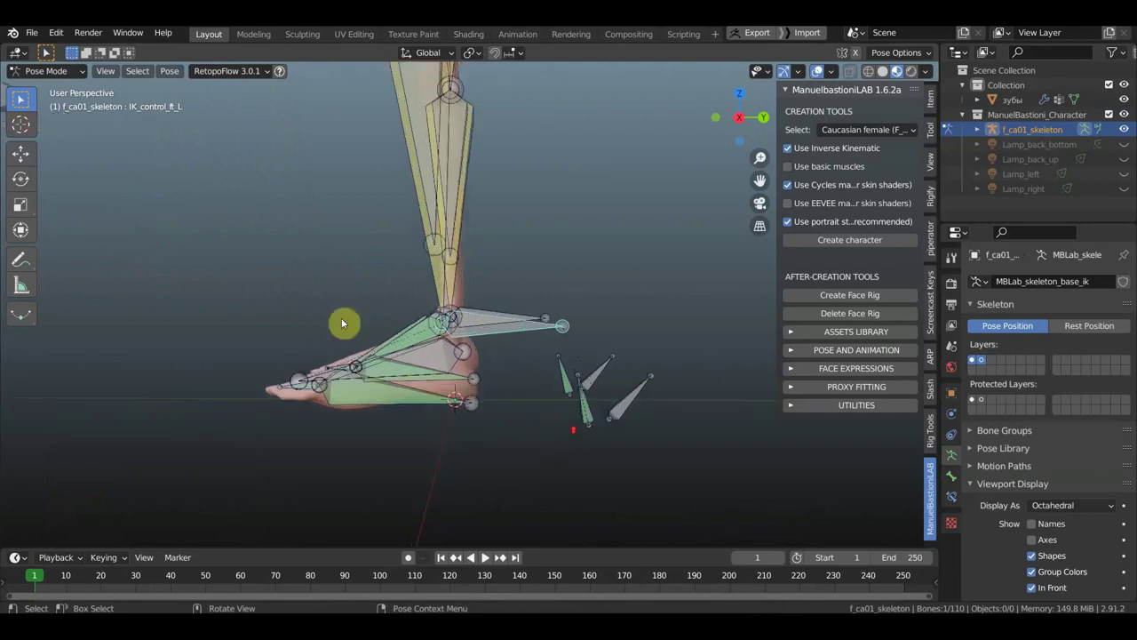
pyautogui.click(40, 71)
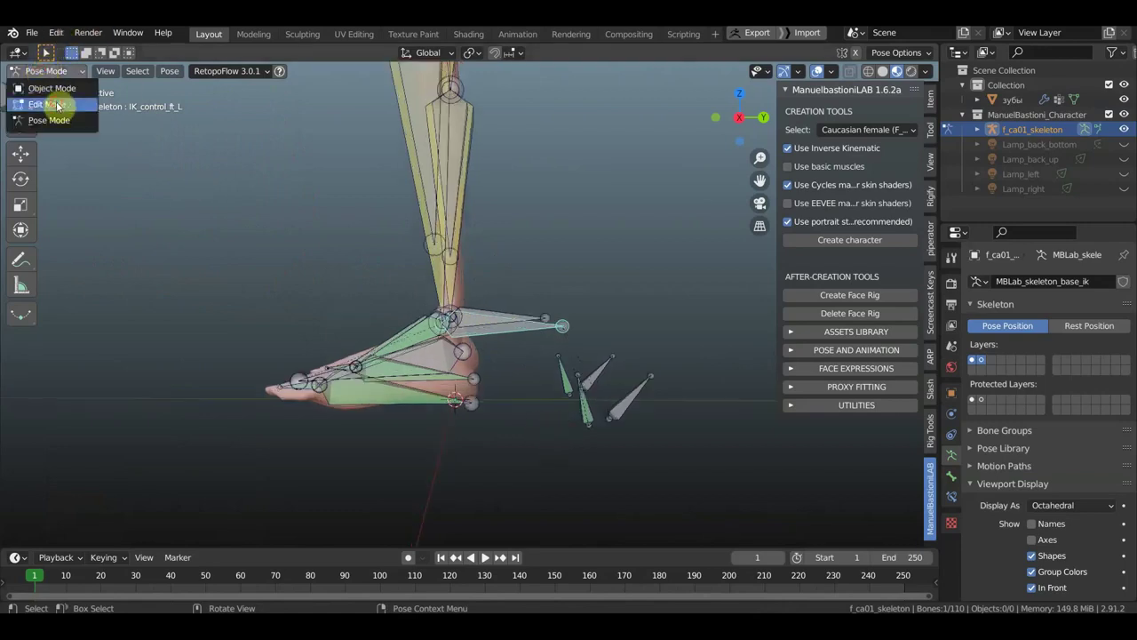
# Step: In Edit Mode, move the heel bone ends -0.073155 m along Y and 0.066633 m along Z
pyautogui.click(46, 104)
pyautogui.moveTo(491, 423); pyautogui.dragTo(471, 377)
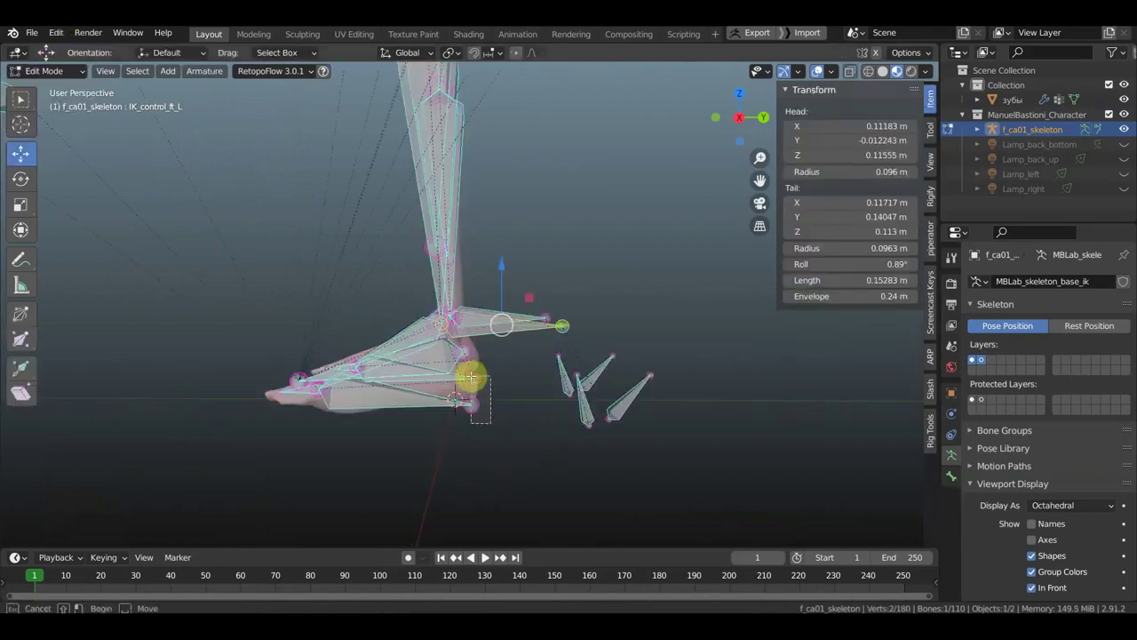
pyautogui.press('g')
pyautogui.press('y')
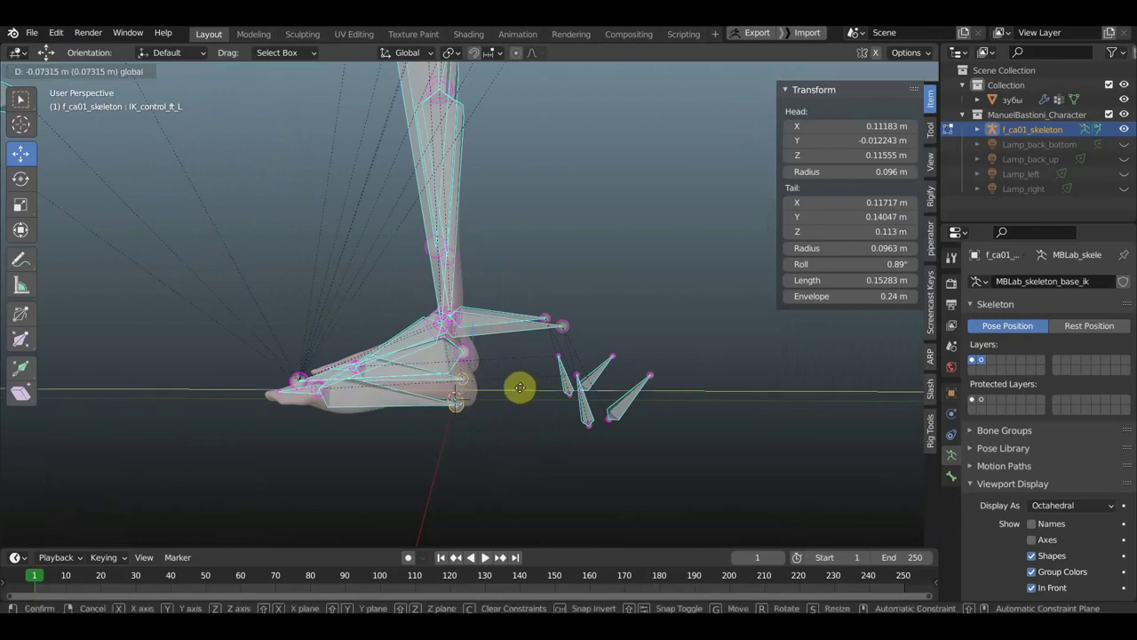
pyautogui.click(520, 387)
pyautogui.press('g')
pyautogui.press('z')
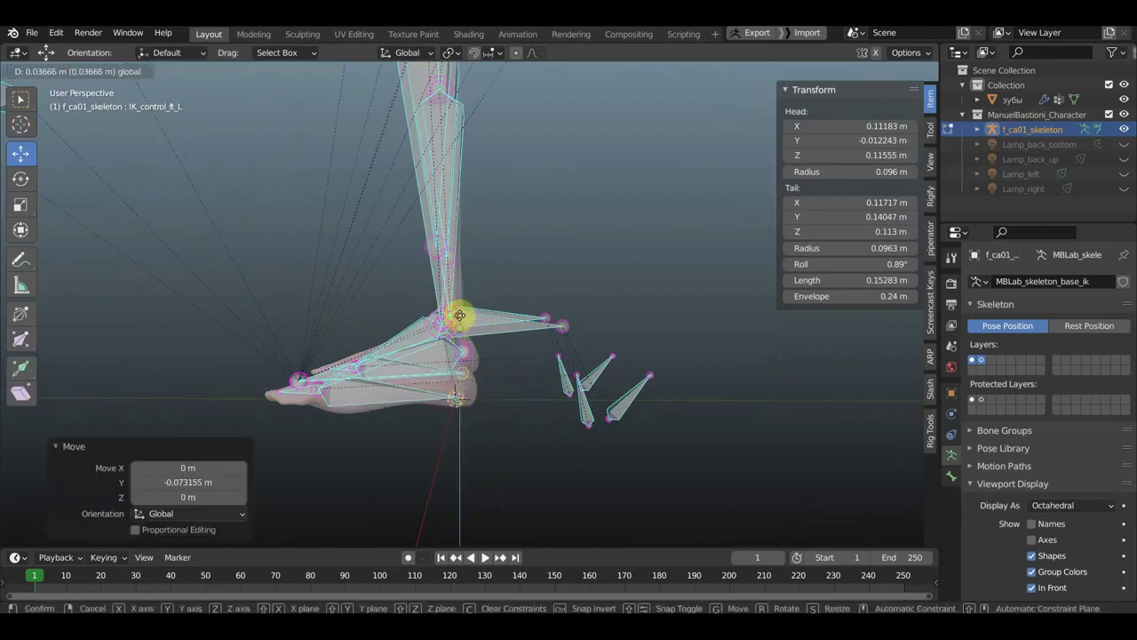
pyautogui.click(460, 311)
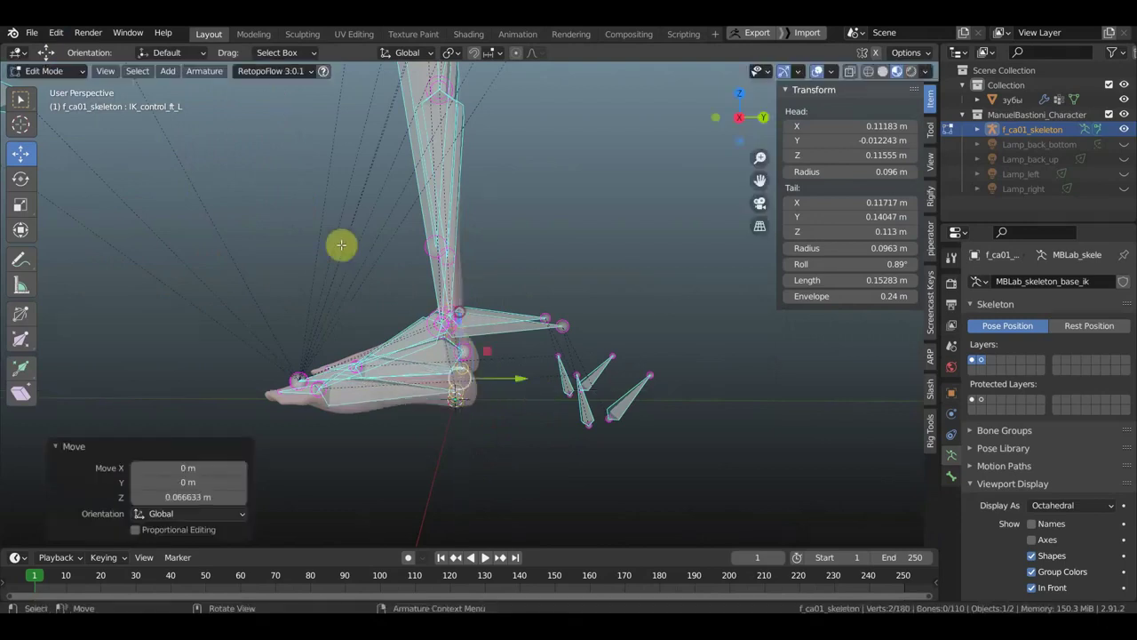
# Step: Back in Object Mode, parent the character mesh to the skeleton with automatic weights
pyautogui.click(45, 71)
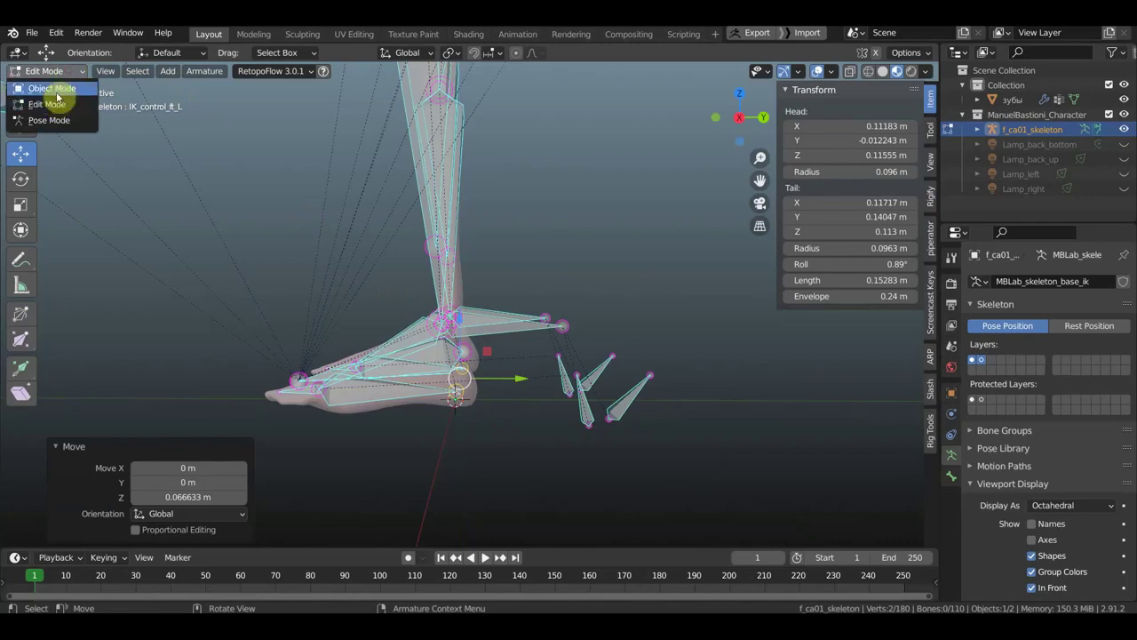
pyautogui.click(51, 88)
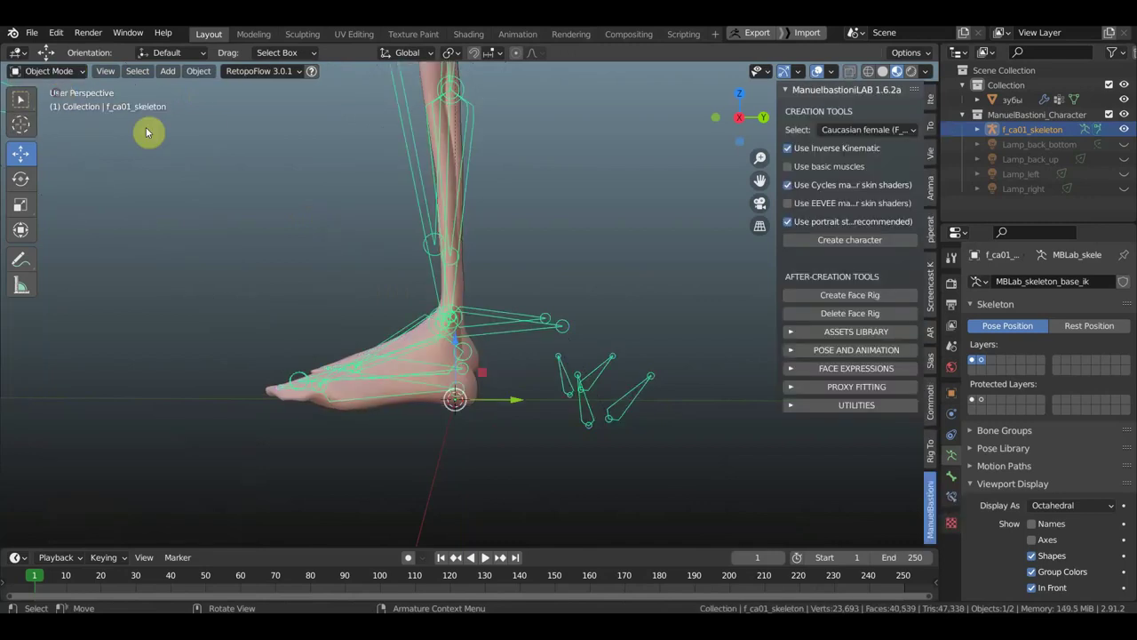
pyautogui.click(462, 286)
pyautogui.keyDown('shift'); pyautogui.click(519, 322); pyautogui.keyUp('shift')
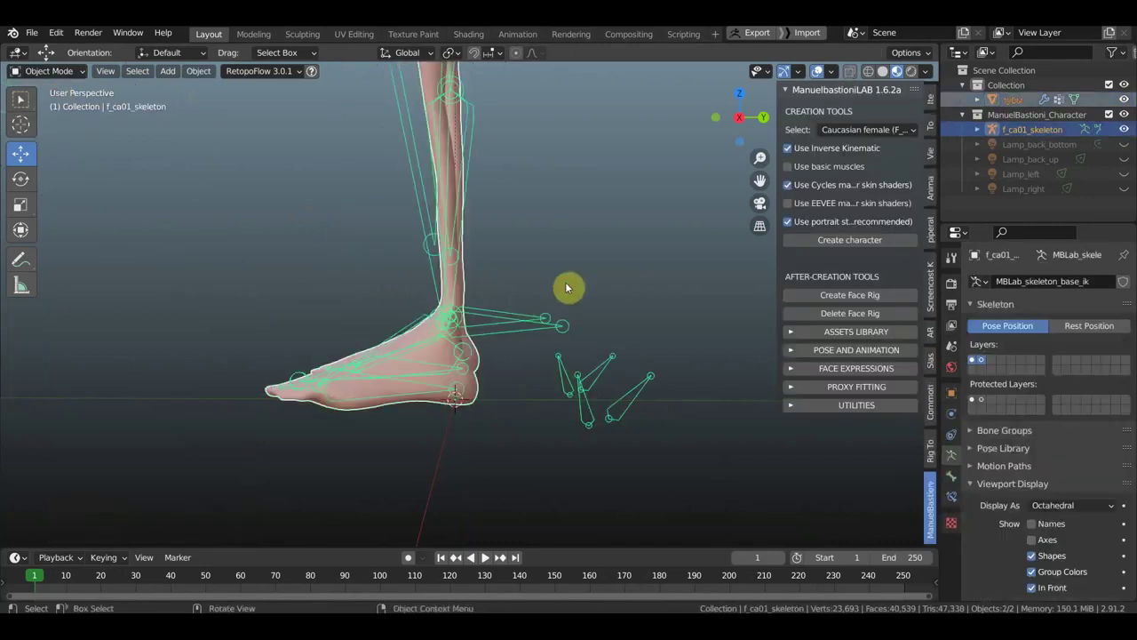
pyautogui.hotkey('ctrl', 'p')
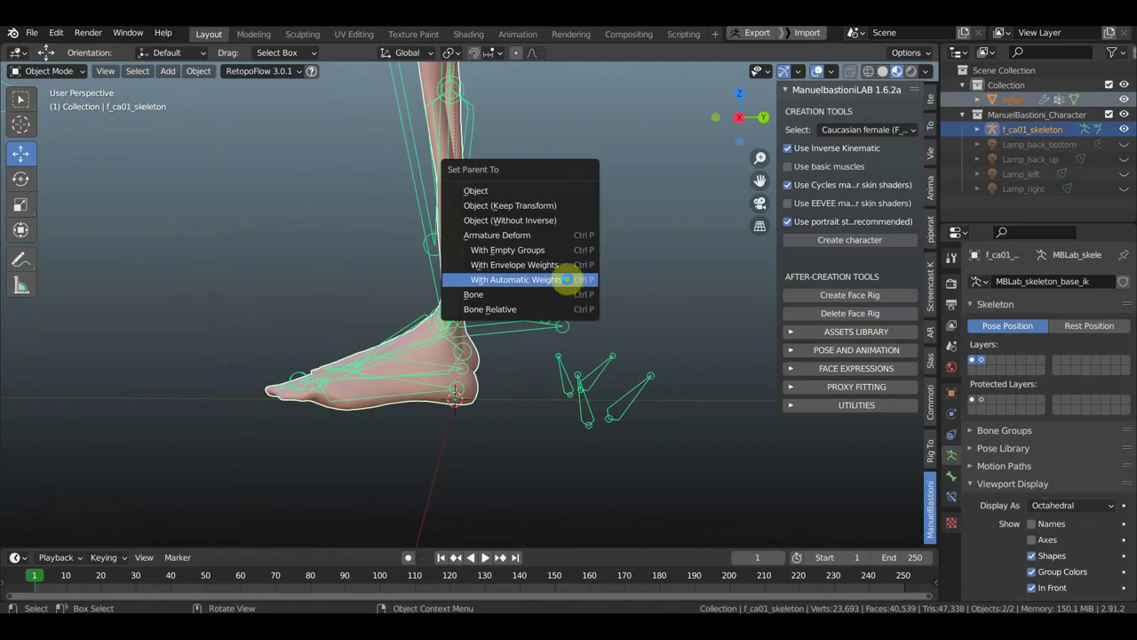
pyautogui.click(566, 279)
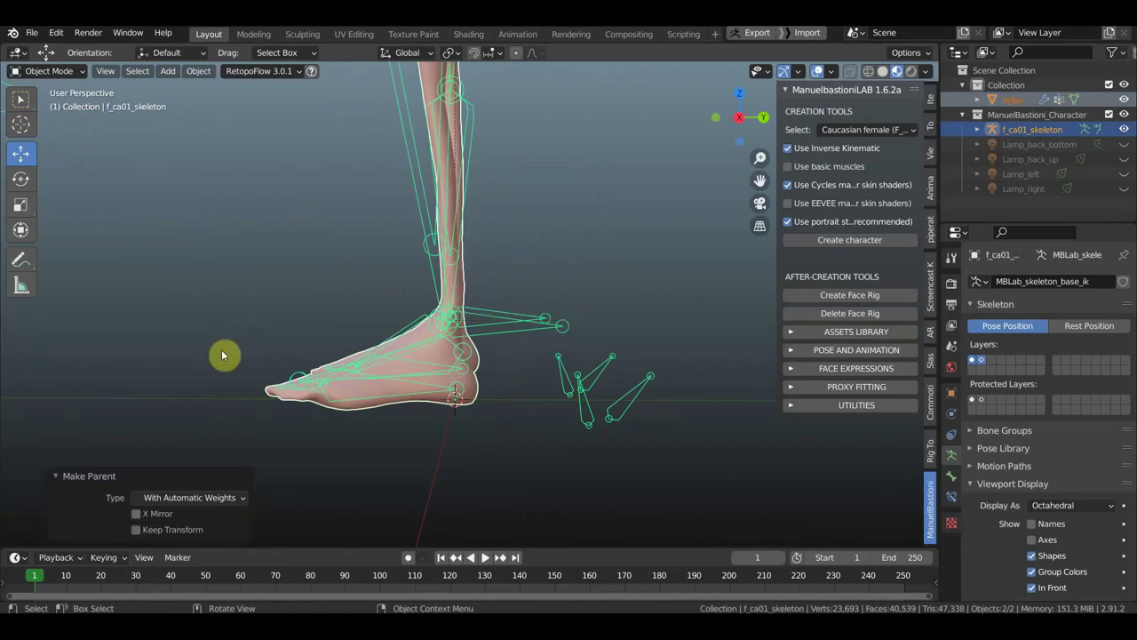
pyautogui.click(53, 71)
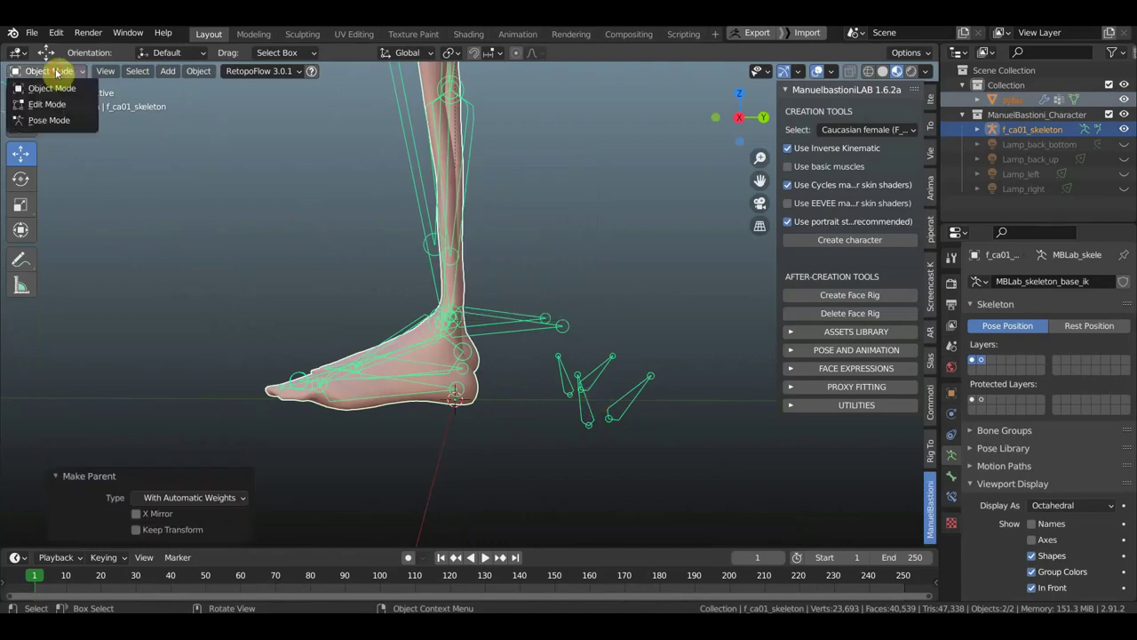
# Step: In Pose Mode, rotate the heel IK control -23.6° and move the toe IK control
pyautogui.click(49, 119)
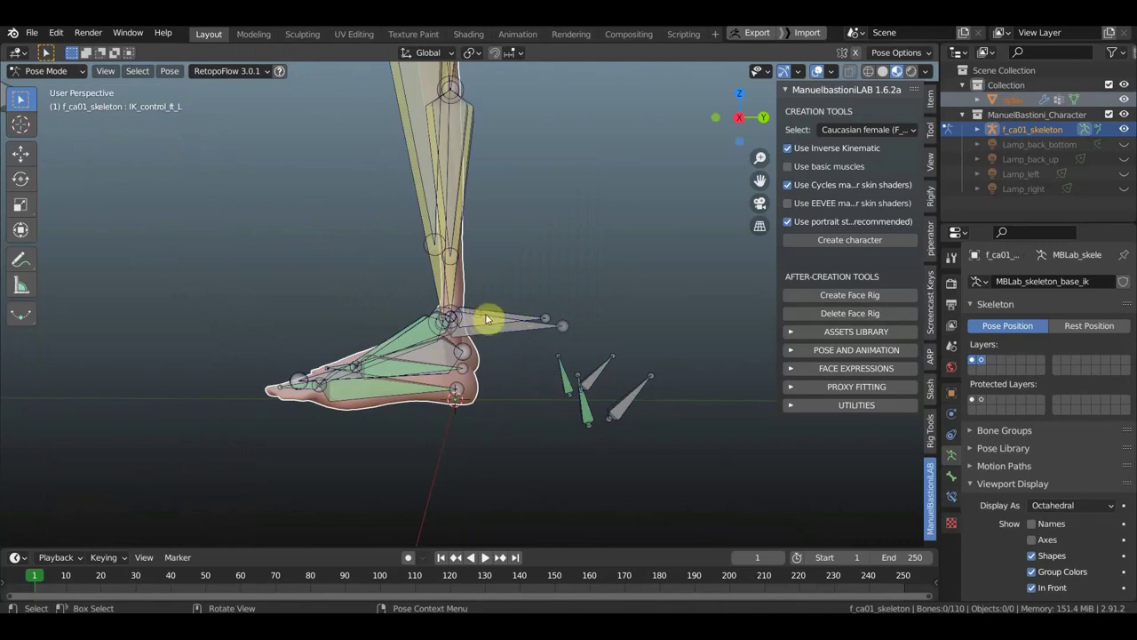
pyautogui.click(631, 402)
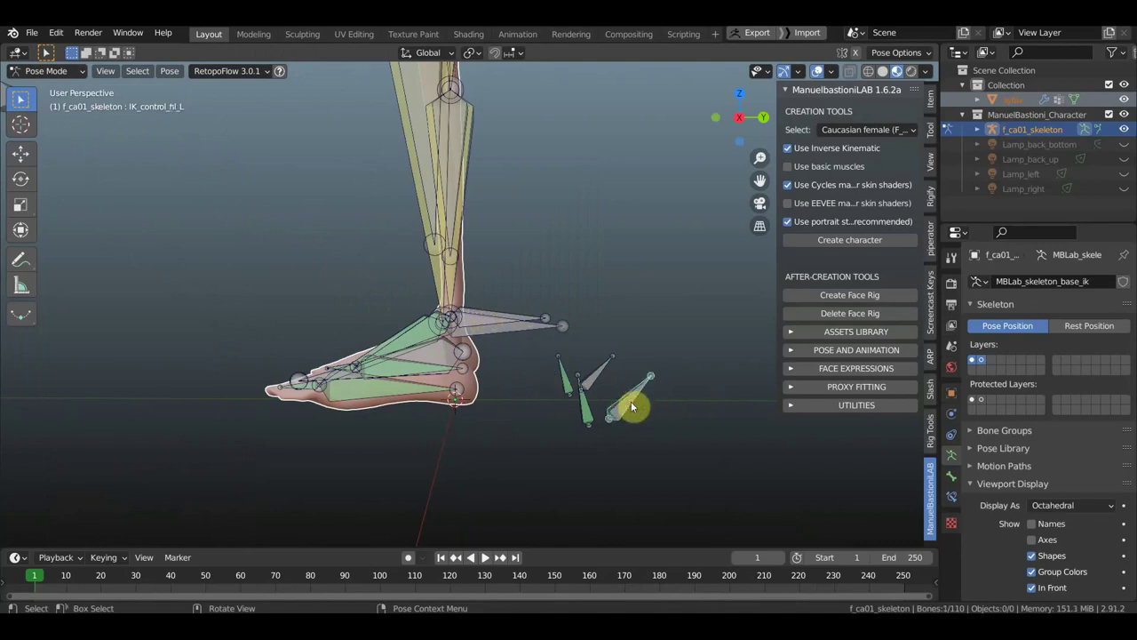
pyautogui.press('r')
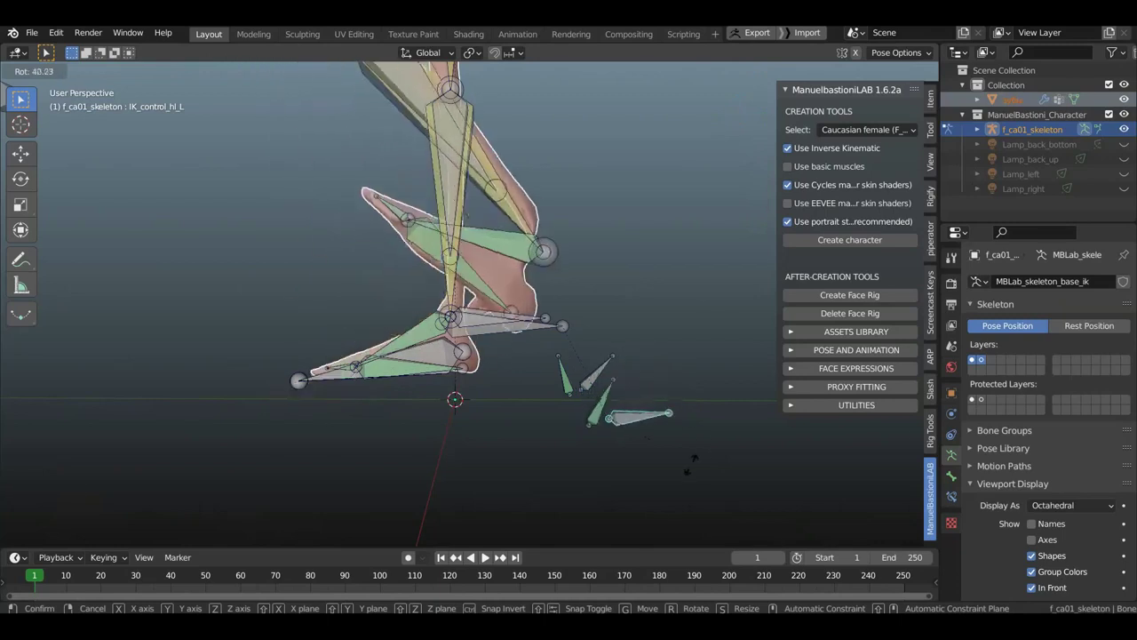
pyautogui.click(681, 371)
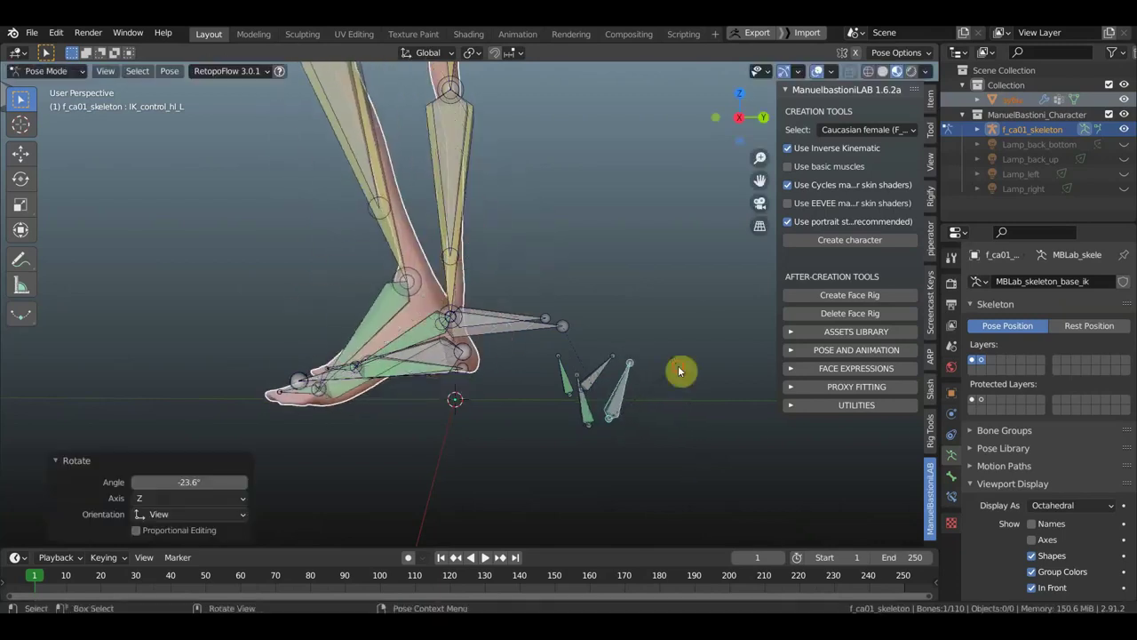
pyautogui.click(498, 315)
pyautogui.press('g')
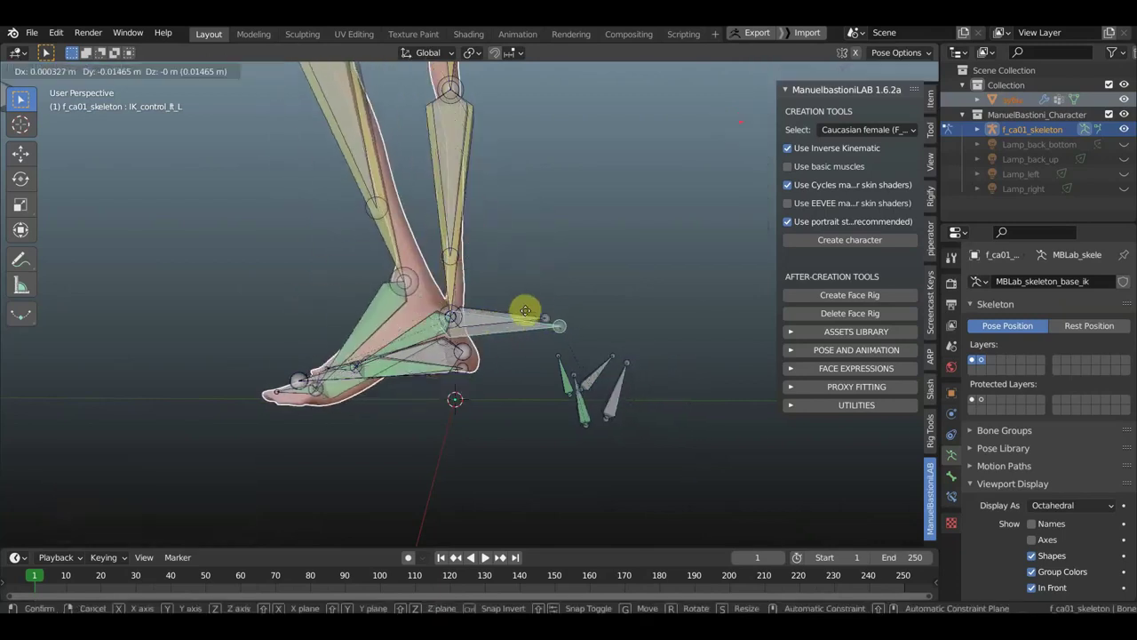
pyautogui.click(425, 278)
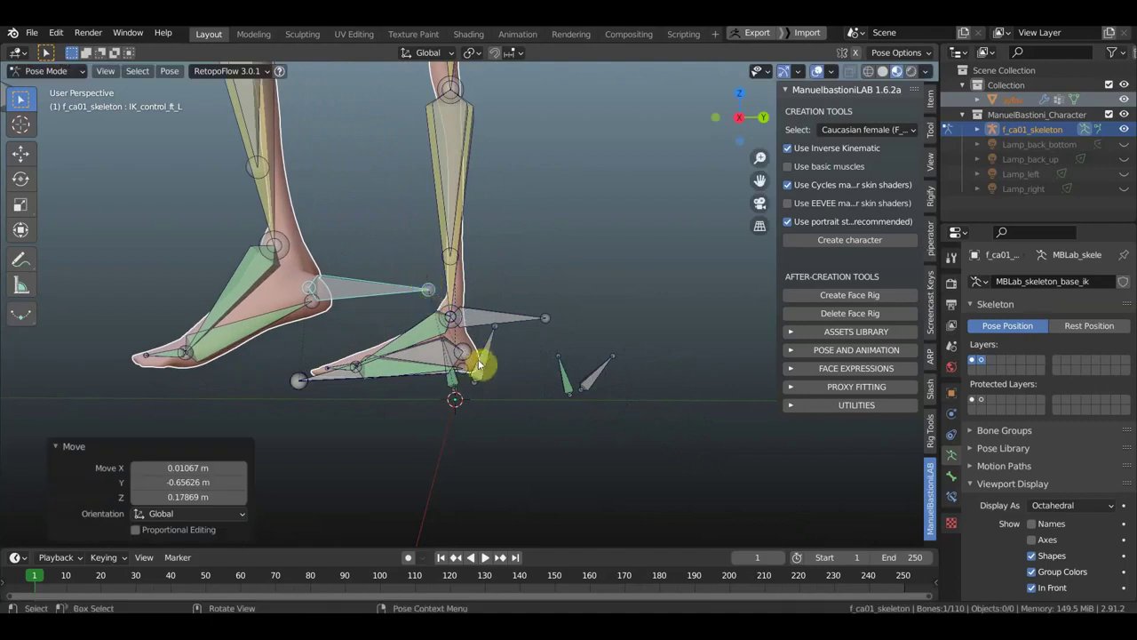
# Step: From a lower view angle, rotate the foot control -23.2°, then begin rotating IK_control_hl_L
pyautogui.moveTo(482, 360)
pyautogui.mouseDown(button='middle')
pyautogui.moveTo(364, 419)
pyautogui.moveTo(325, 470)
pyautogui.mouseUp(button='middle')
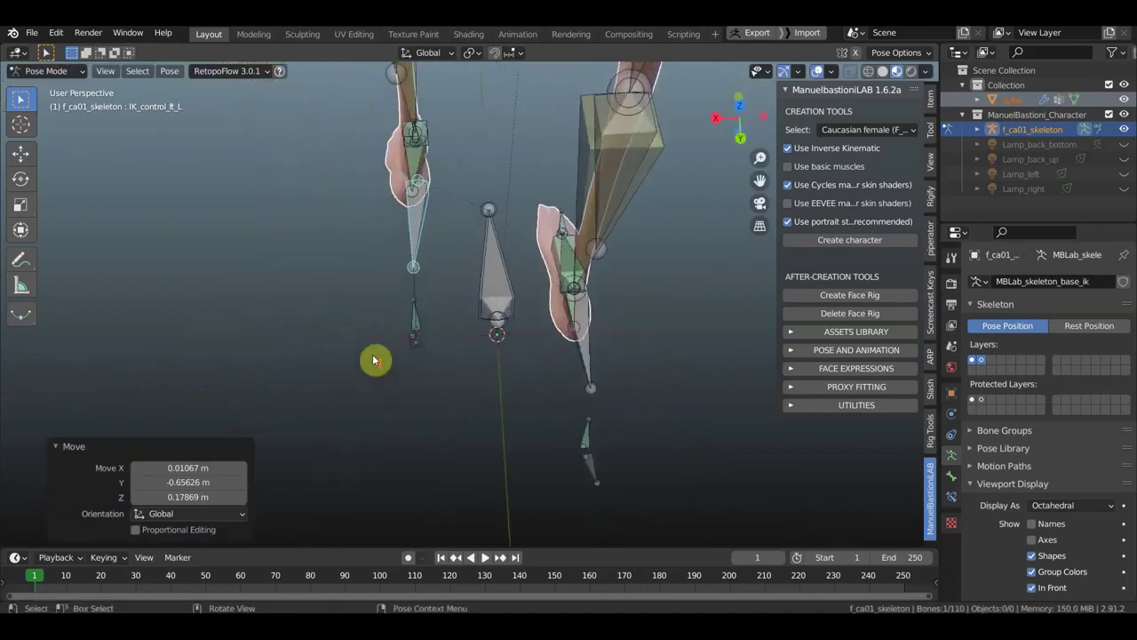
pyautogui.scroll(2, 391, 337)
pyautogui.moveTo(495, 198); pyautogui.dragTo(493, 325, button='middle')
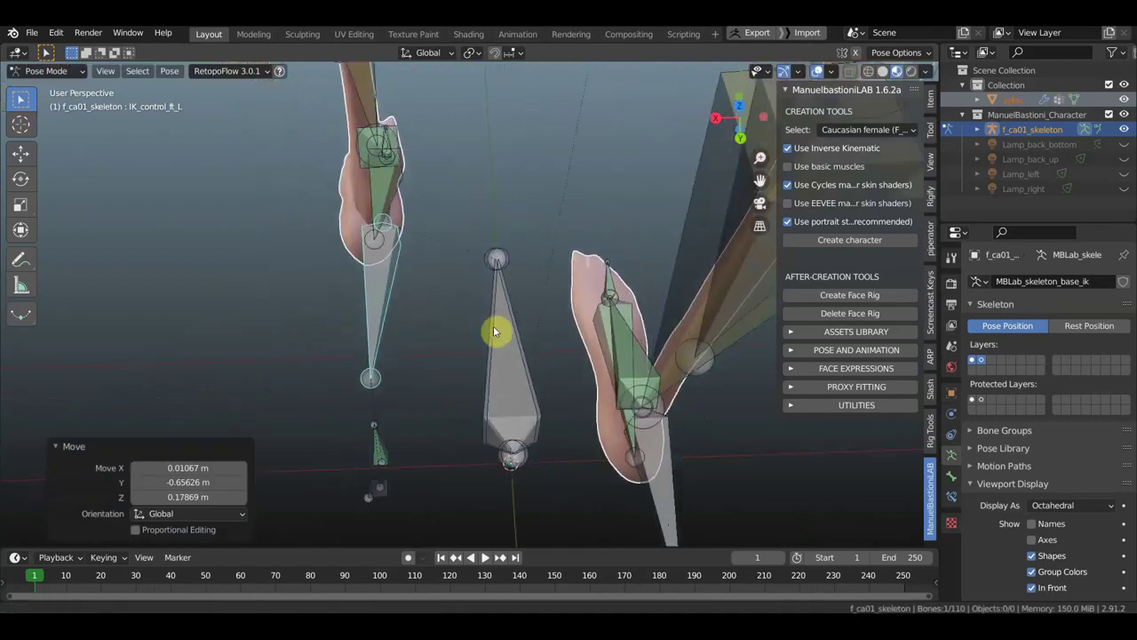
pyautogui.moveTo(482, 275)
pyautogui.mouseDown(button='middle')
pyautogui.moveTo(477, 309)
pyautogui.moveTo(465, 308)
pyautogui.moveTo(475, 314)
pyautogui.moveTo(649, 223)
pyautogui.moveTo(356, 249)
pyautogui.mouseUp(button='middle')
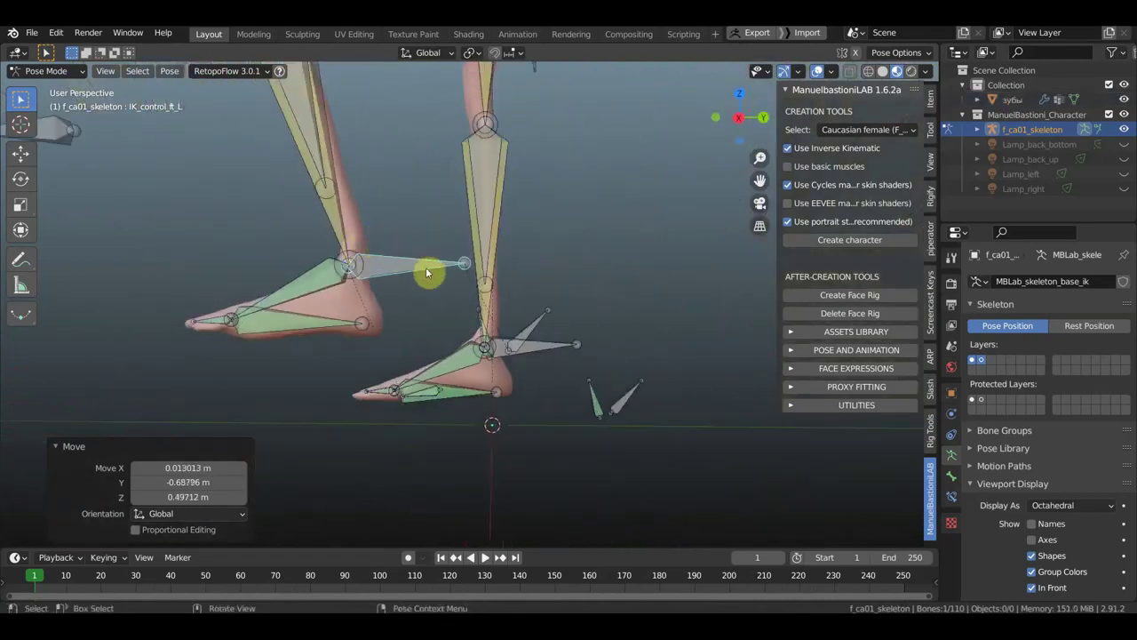
pyautogui.press('r')
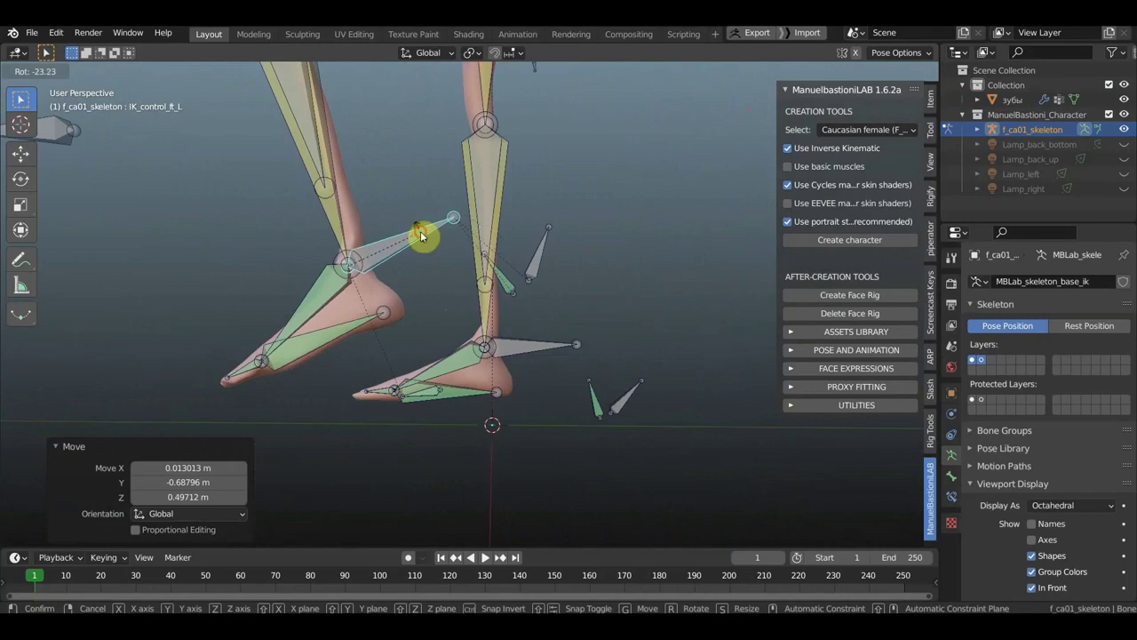
pyautogui.click(419, 233)
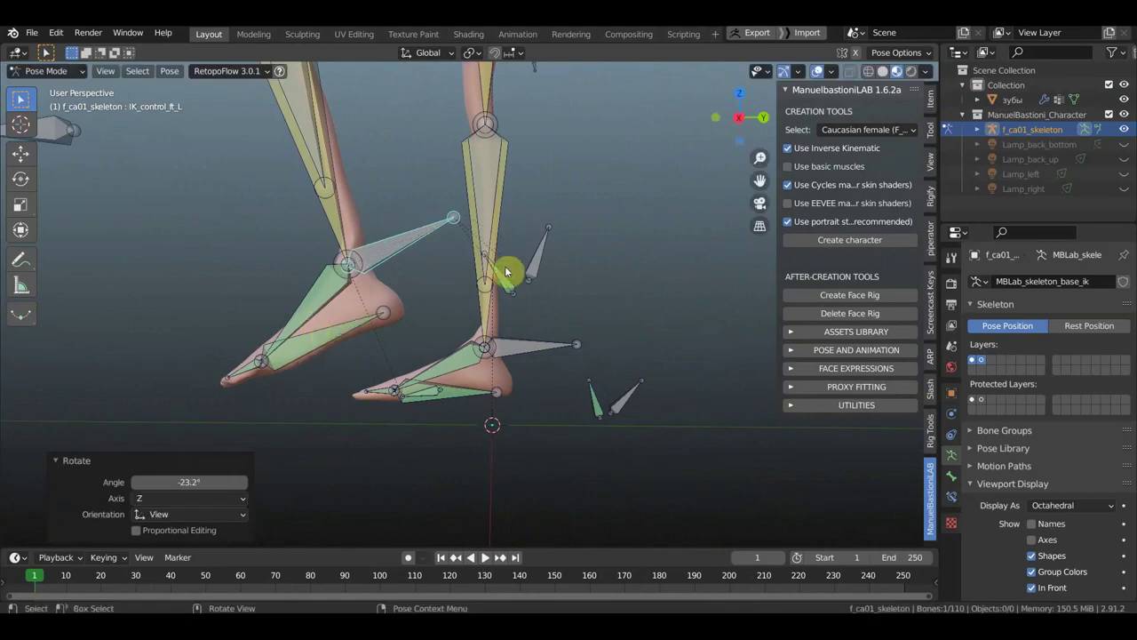
pyautogui.press('[')
pyautogui.press('r')
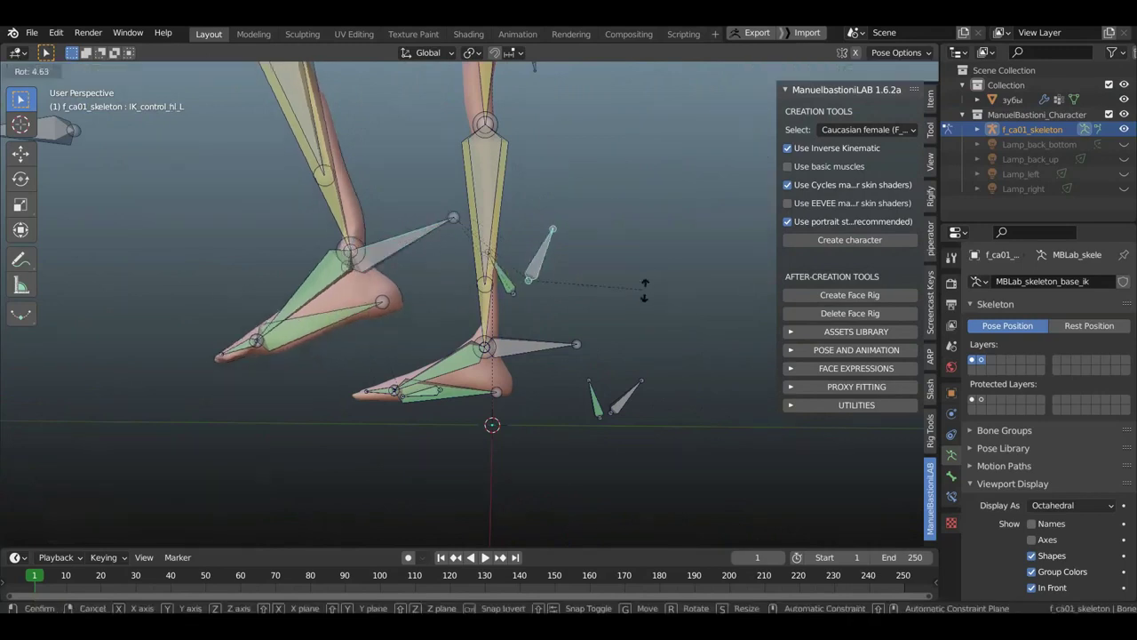
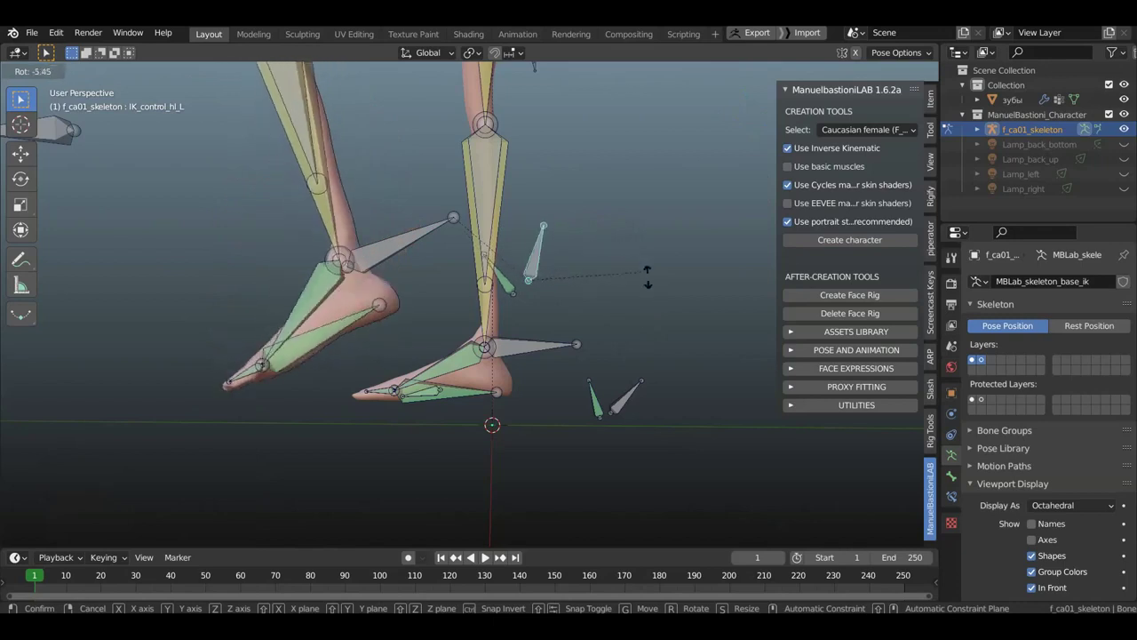
# Step: Undo the trial left-foot rotation twice and view the leg in Right Orthographic
pyautogui.click(734, 348)
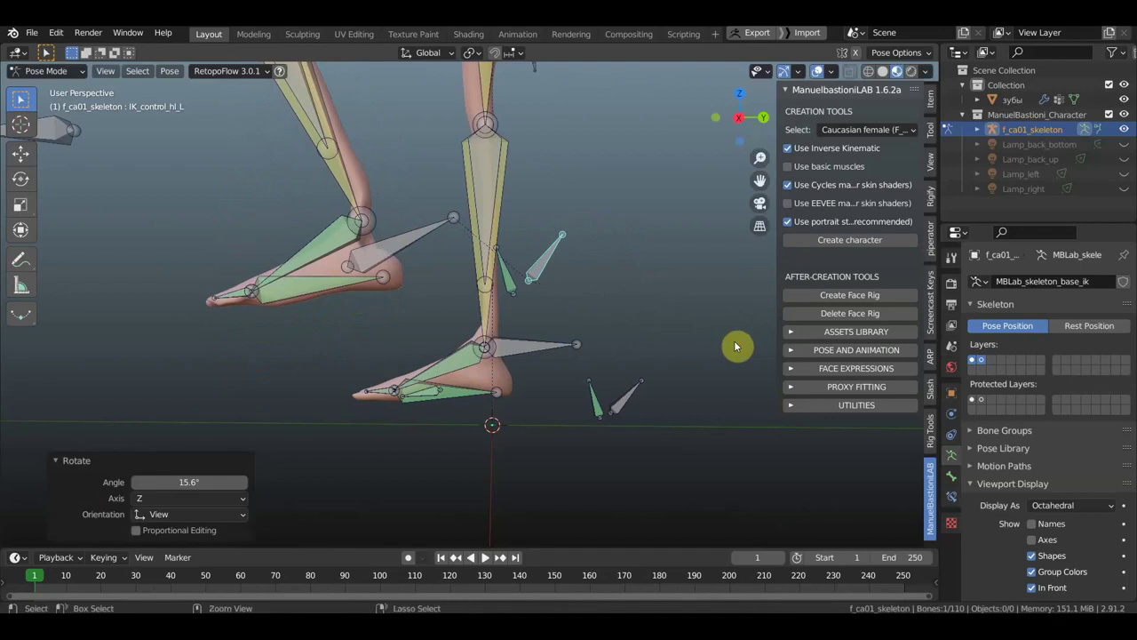
pyautogui.hotkey('ctrl', 'z')
pyautogui.hotkey('ctrl', 'z')
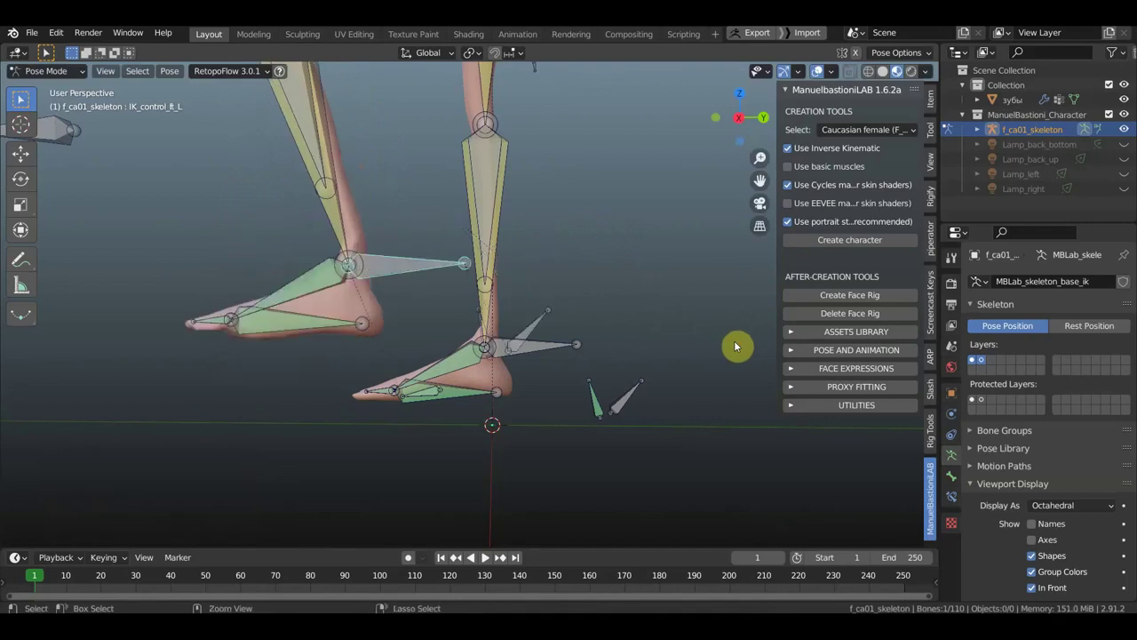
pyautogui.hotkey('ctrl', 'z')
pyautogui.press('KP_3')
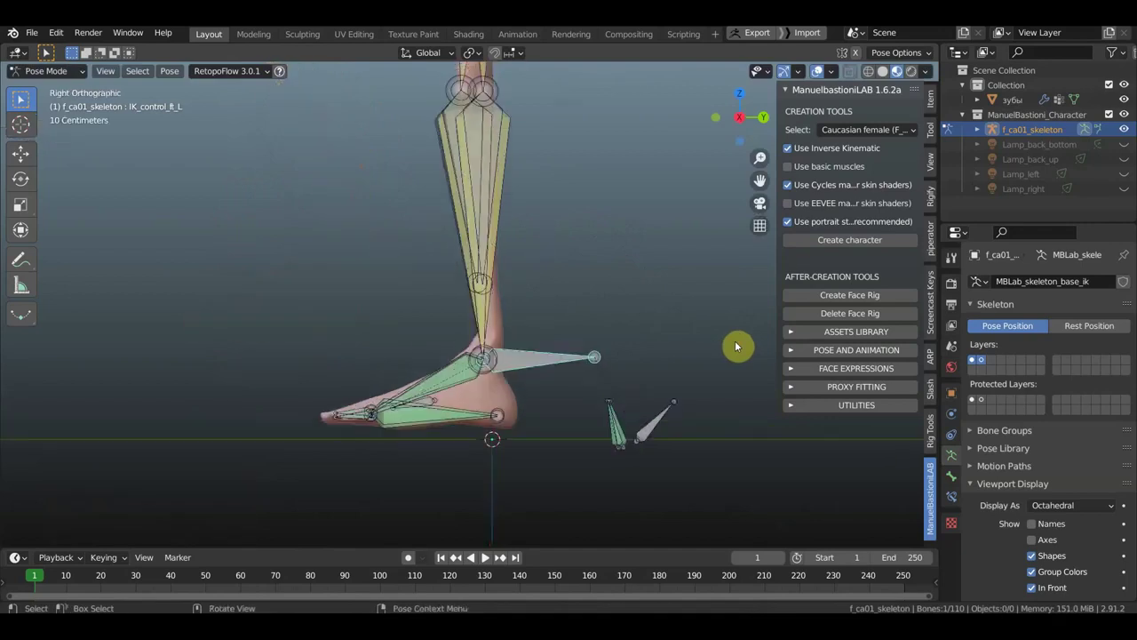
# Step: In Edit Mode, move IK_control_ft_L about 0.275 m along Y behind the heel, then return to Object Mode
pyautogui.click(47, 70)
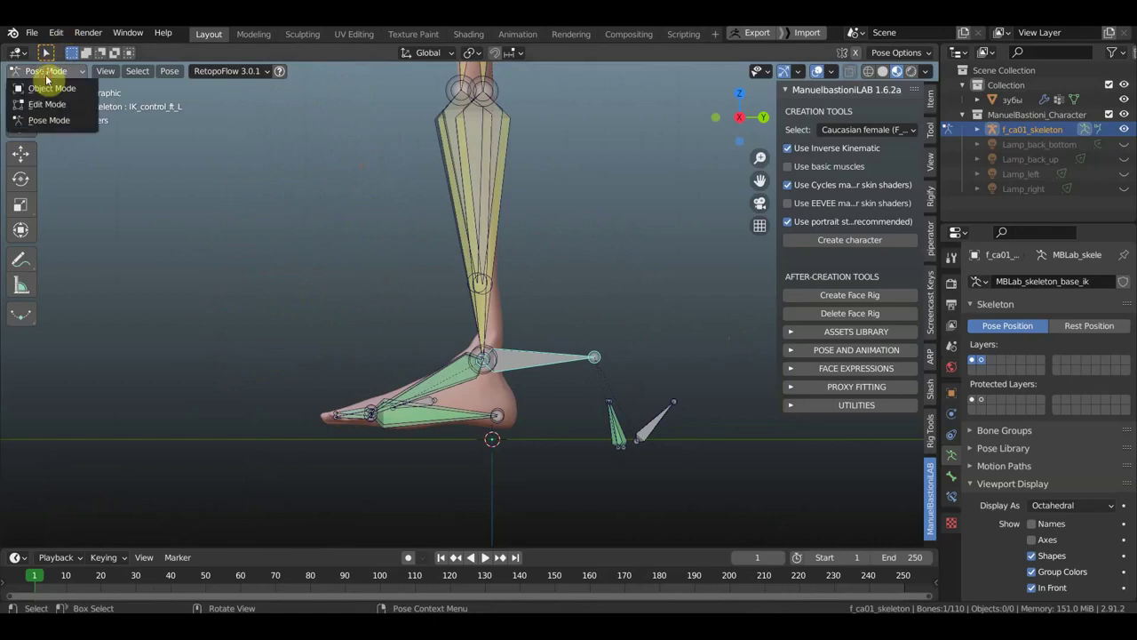
pyautogui.press('Tab')
pyautogui.moveTo(602, 393); pyautogui.dragTo(540, 305)
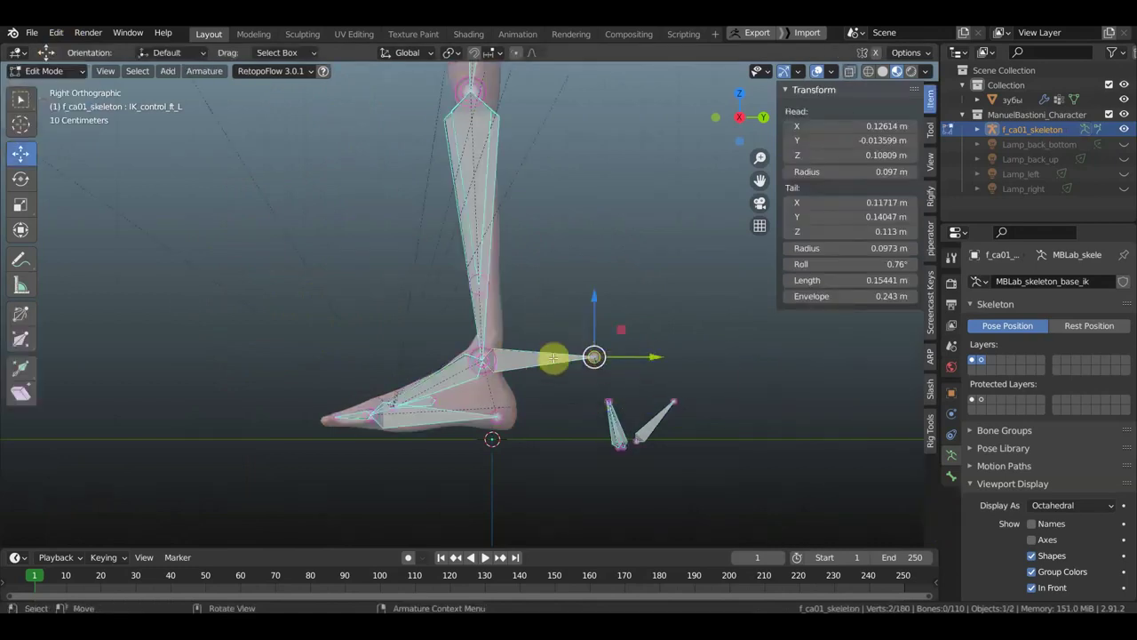
pyautogui.moveTo(554, 356); pyautogui.dragTo(528, 296)
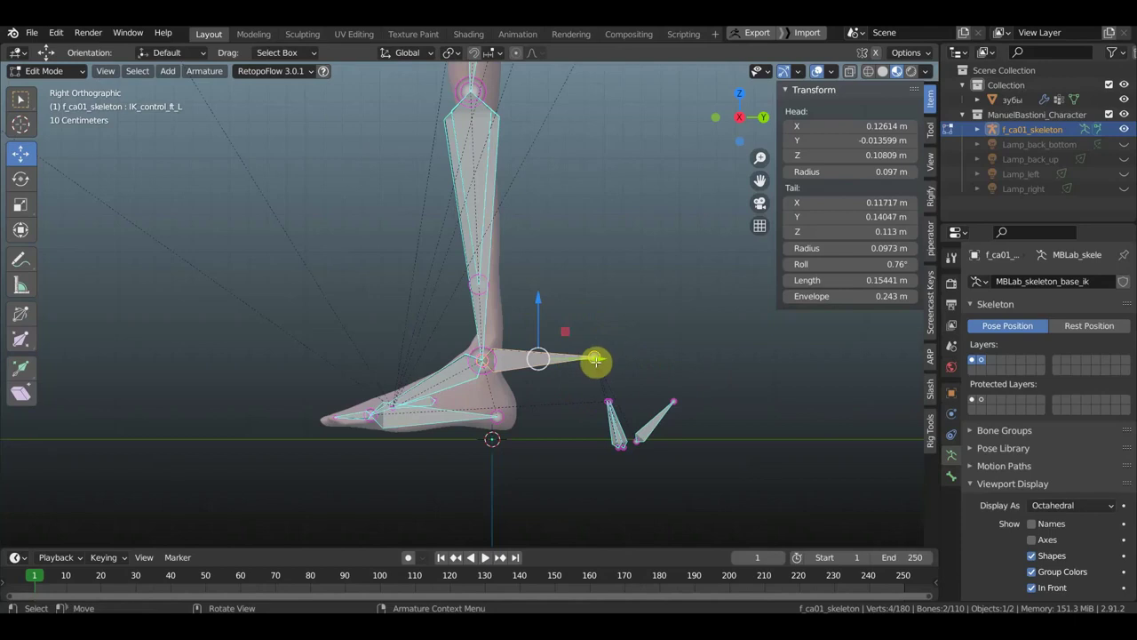
pyautogui.press('g')
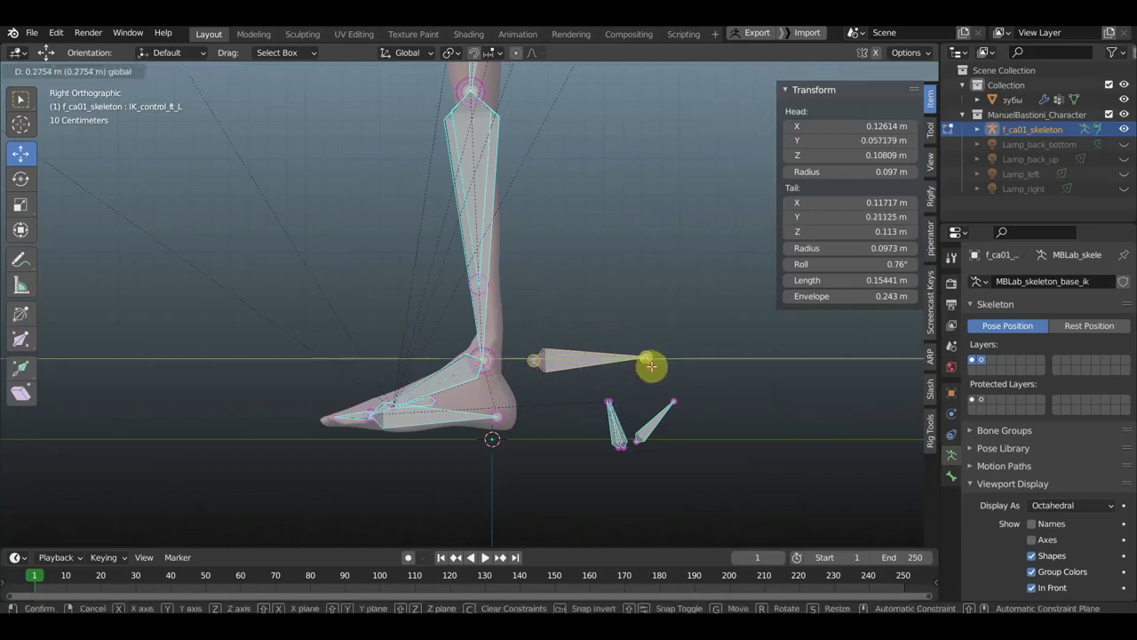
pyautogui.click(651, 365)
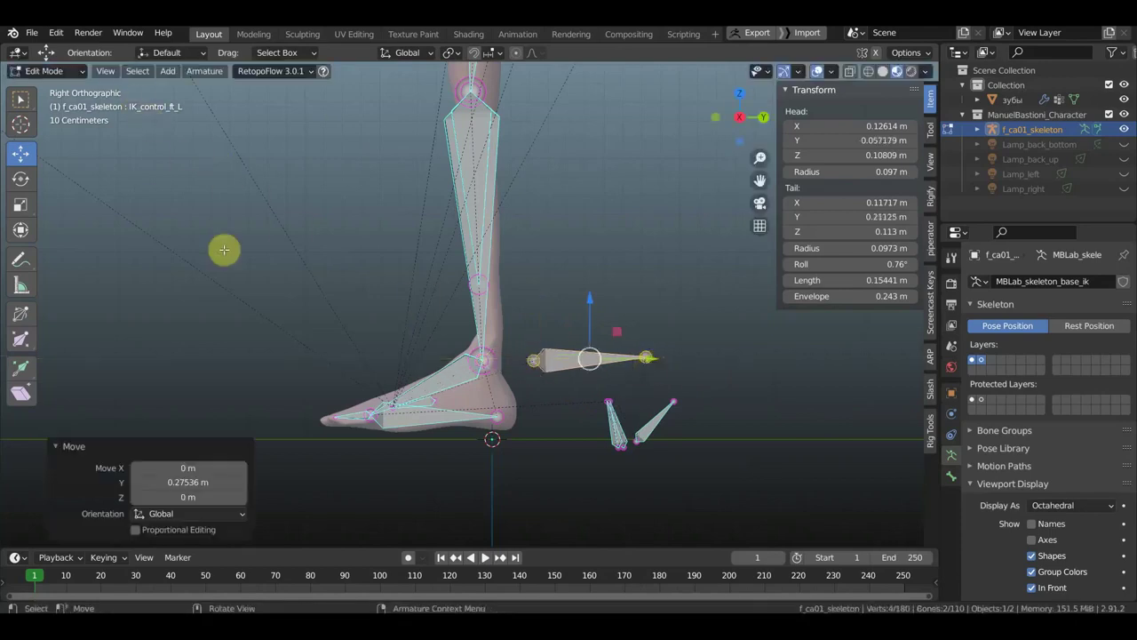
pyautogui.click(44, 71)
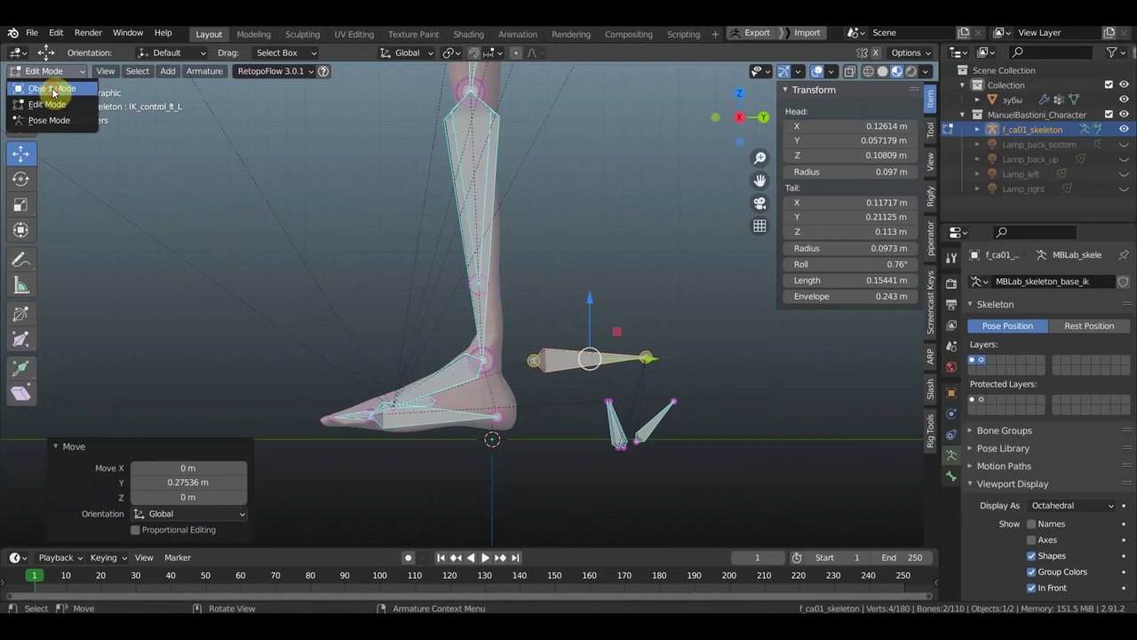
pyautogui.click(53, 90)
# Step: Parent the body mesh to f_ca01_skeleton with Automatic Weights, then select only the skeleton
pyautogui.click(491, 359)
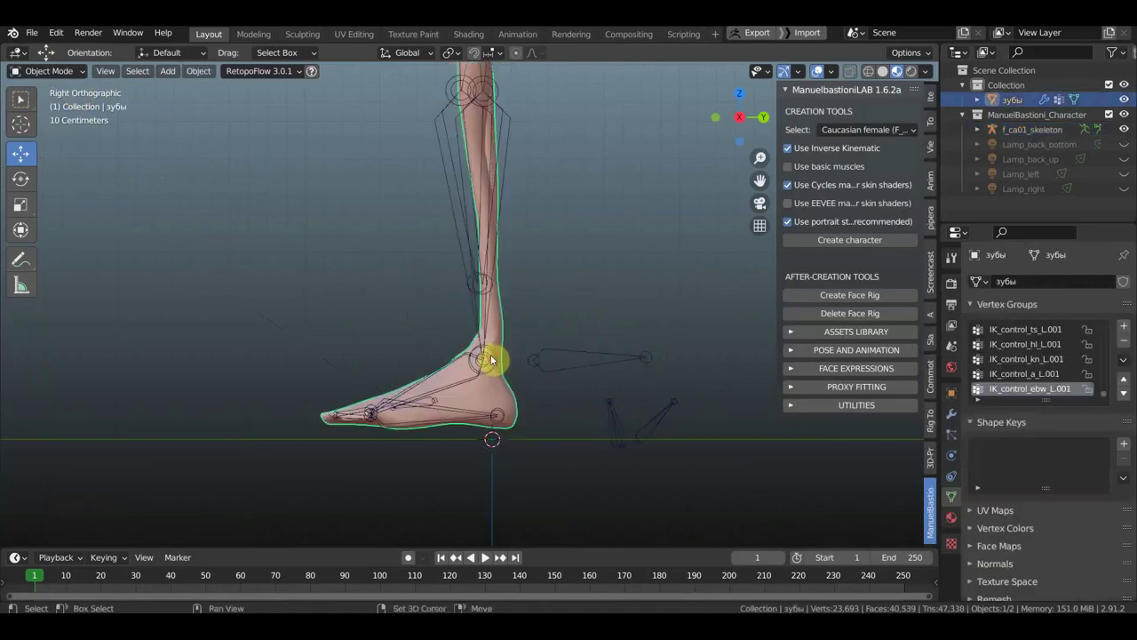
pyautogui.keyDown('shift'); pyautogui.click(502, 363); pyautogui.keyUp('shift')
pyautogui.hotkey('ctrl', 'p')
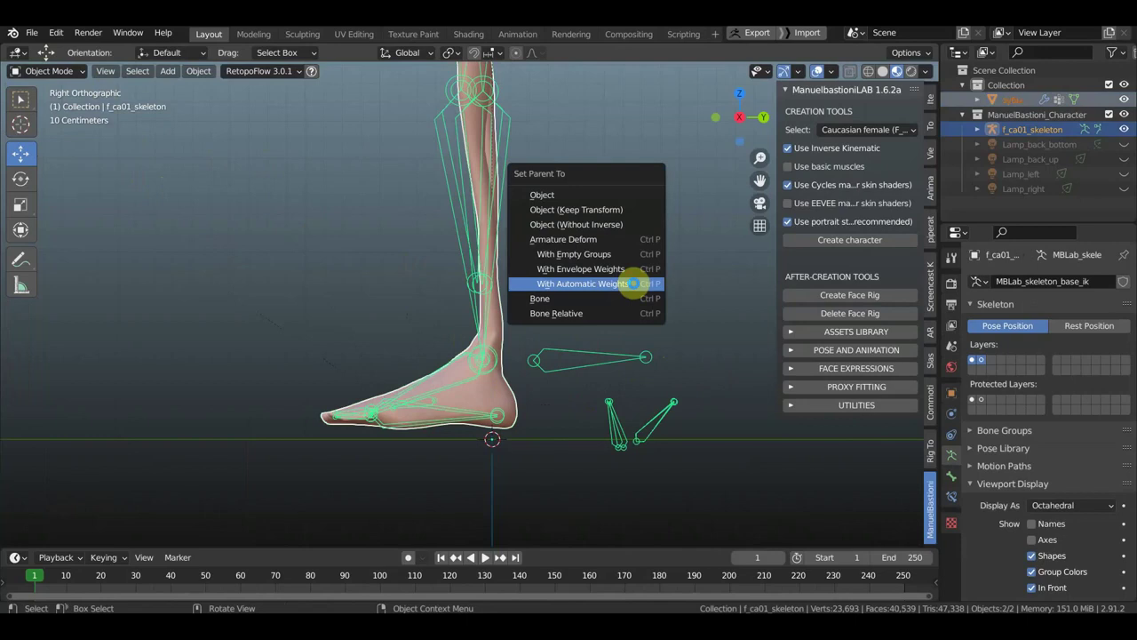
pyautogui.click(633, 283)
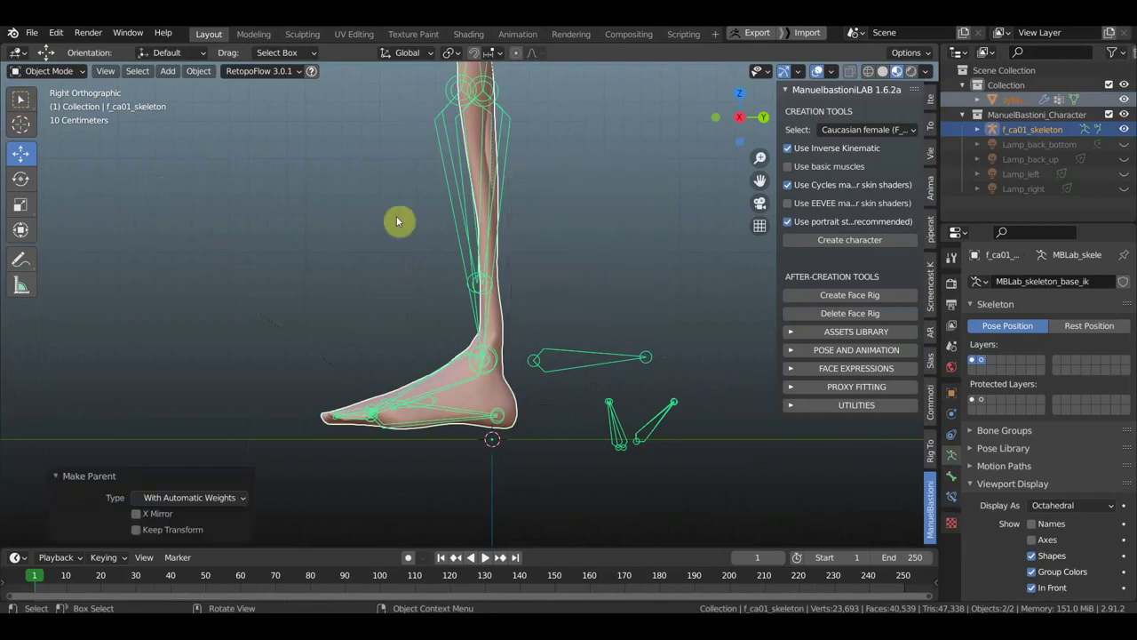
pyautogui.click(605, 361)
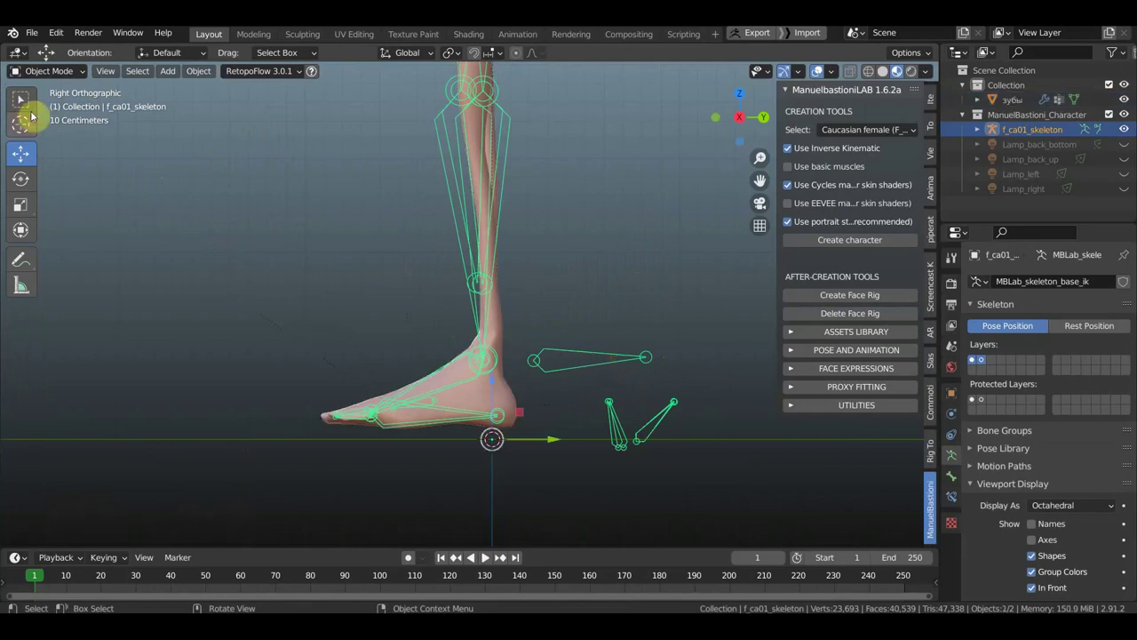
pyautogui.click(51, 71)
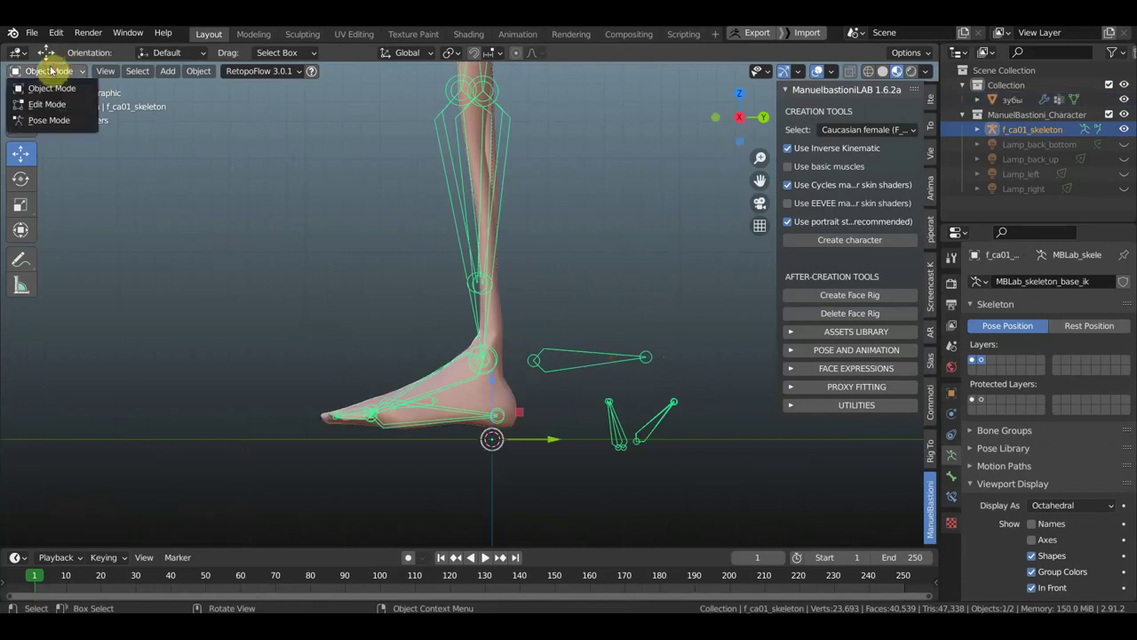
# Step: In Pose Mode, test-rotate the heel control, undo it, and select the horizontal foot control bone
pyautogui.click(49, 120)
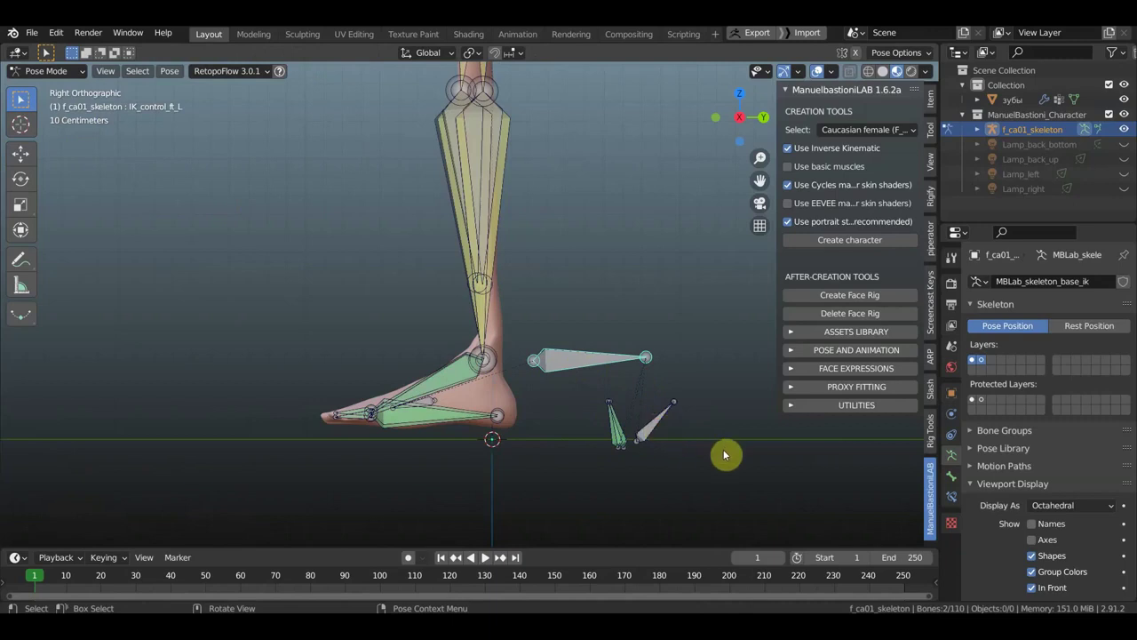
pyautogui.press('r')
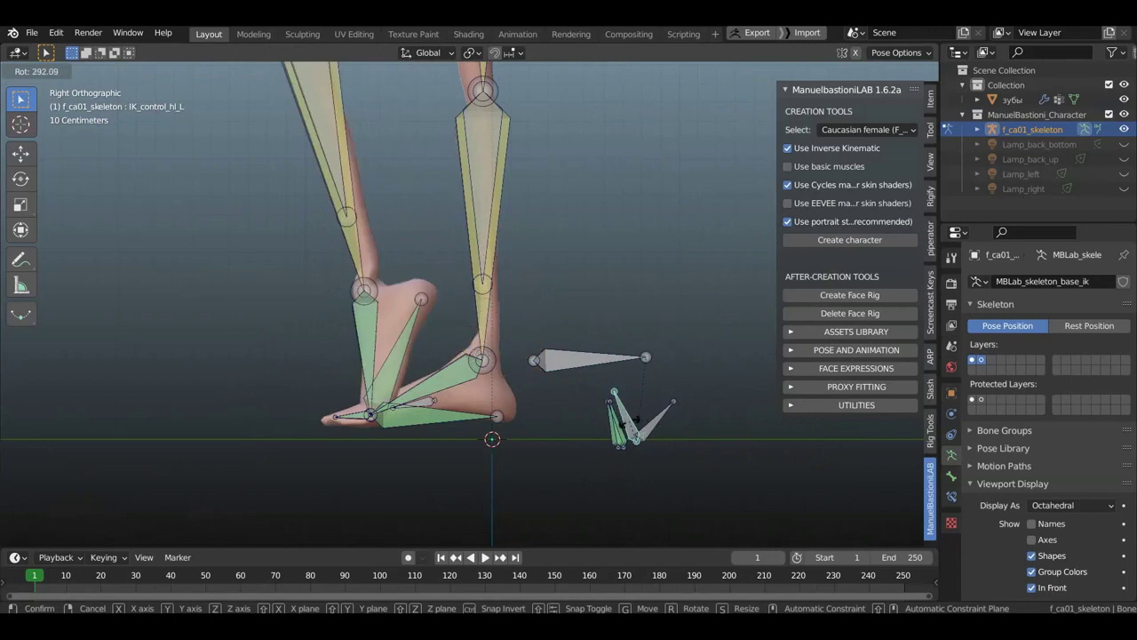
pyautogui.click(626, 448)
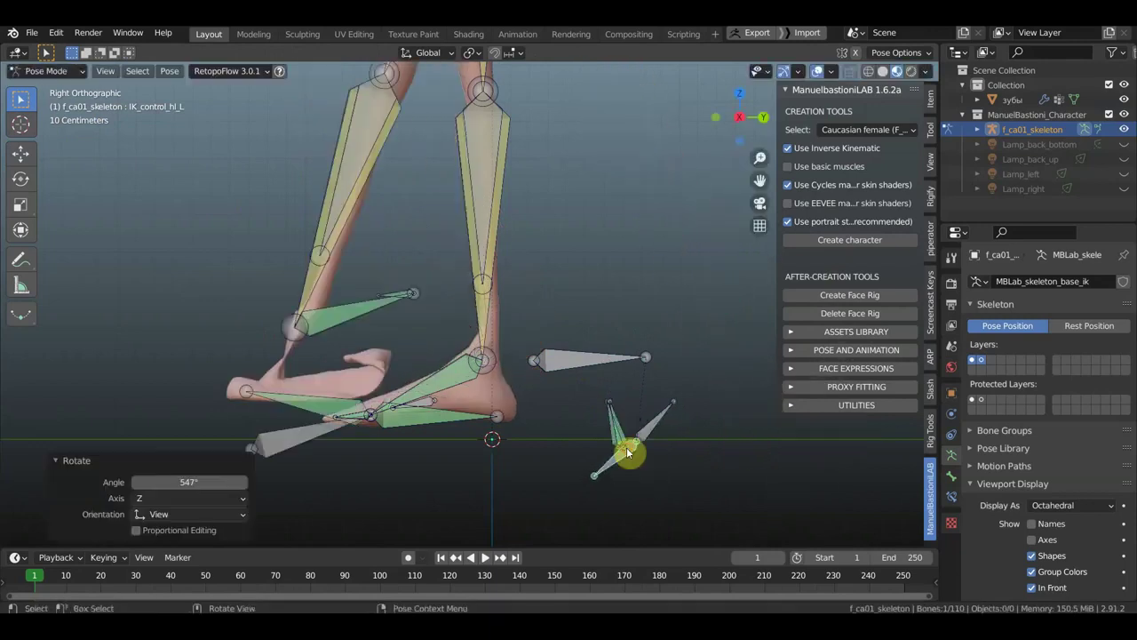
pyautogui.hotkey('ctrl', 'z')
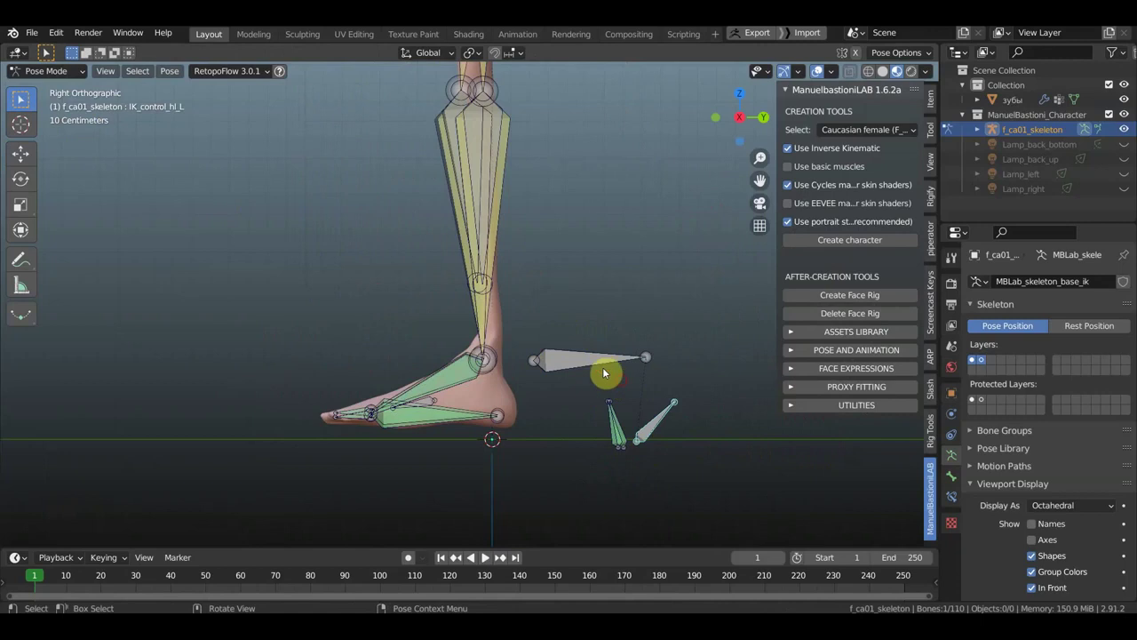
pyautogui.keyDown('shift'); pyautogui.moveTo(622, 380); pyautogui.dragTo(536, 317); pyautogui.keyUp('shift')
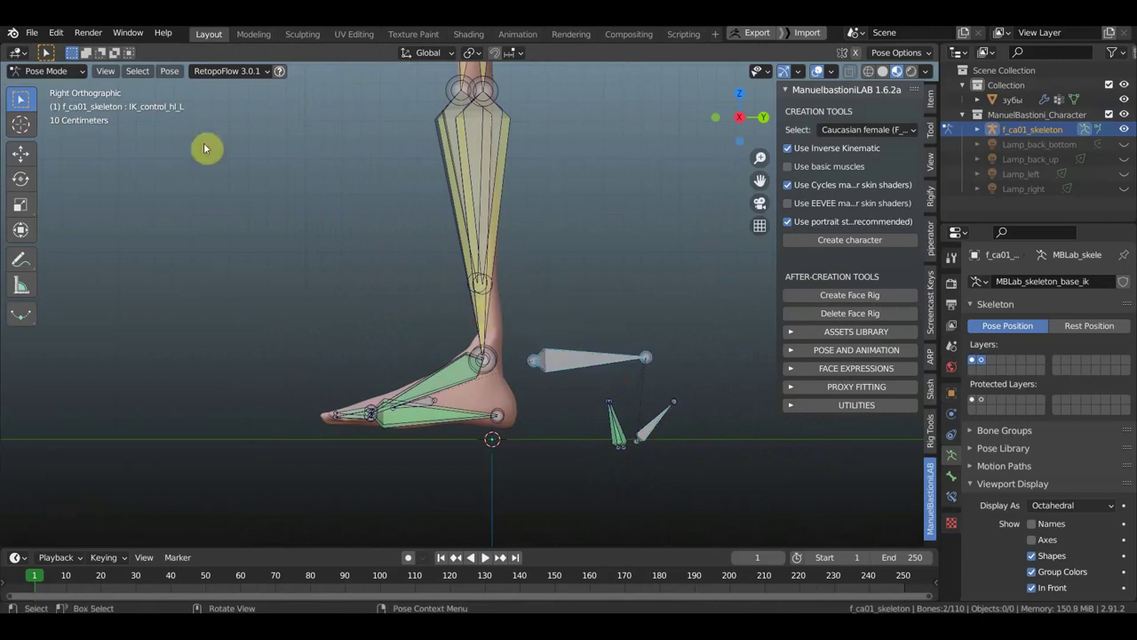
# Step: In Edit Mode, move the horizontal foot bone's tail to a new position
pyautogui.click(58, 71)
pyautogui.press('Tab')
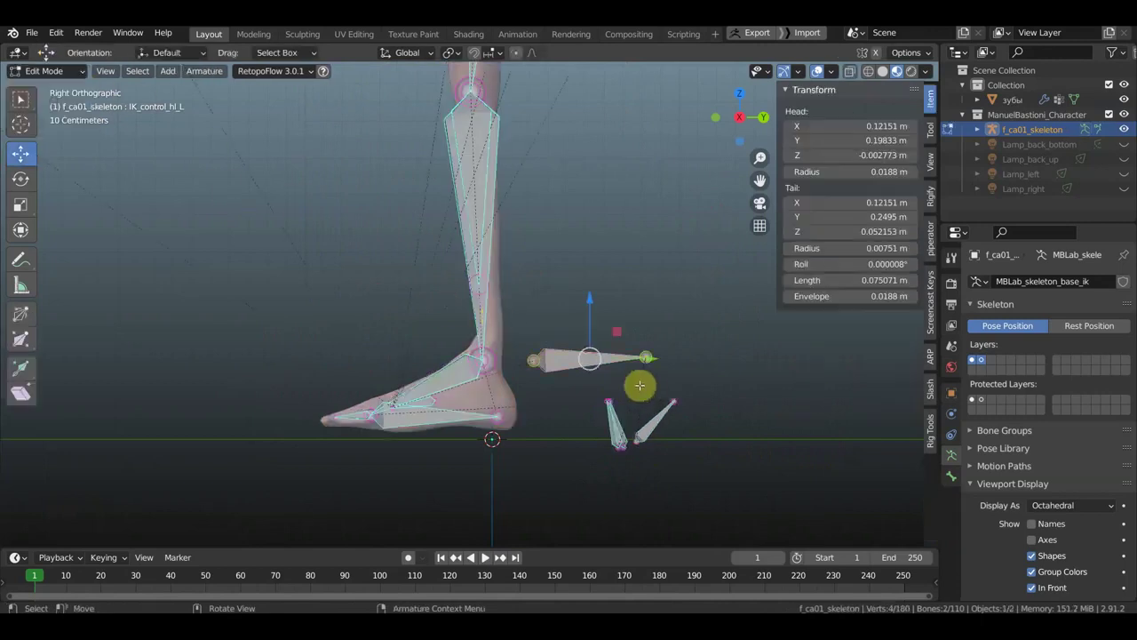
pyautogui.press('g')
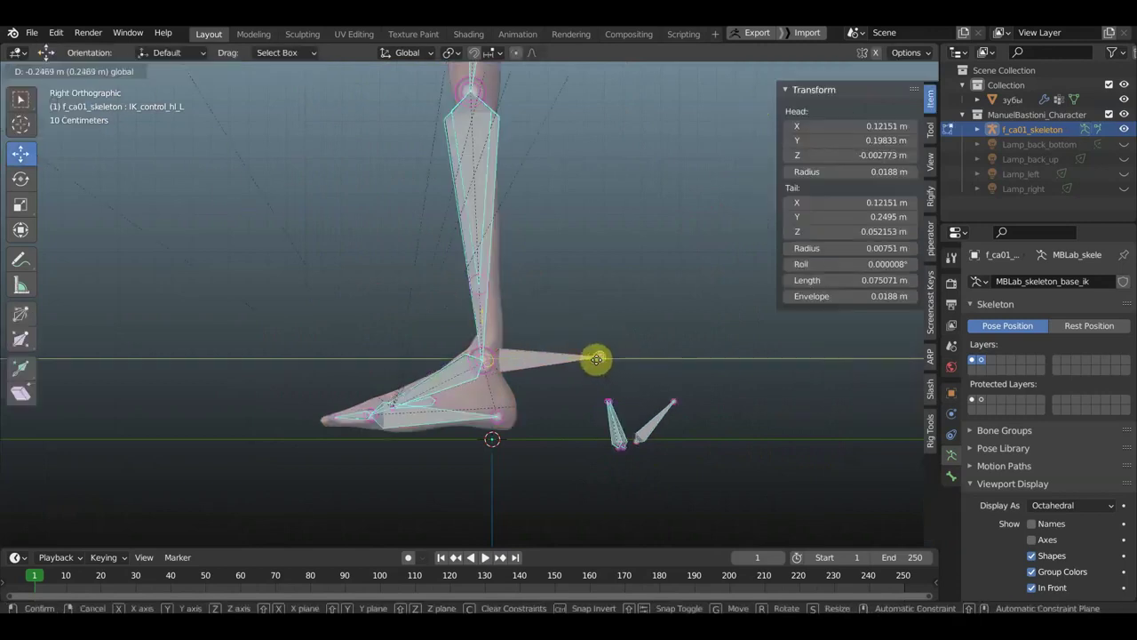
pyautogui.click(596, 359)
# Step: Move the small IK_control_hl_L bone back beneath the heel, its head at Y 0.066533 m
pyautogui.moveTo(638, 475); pyautogui.dragTo(599, 428)
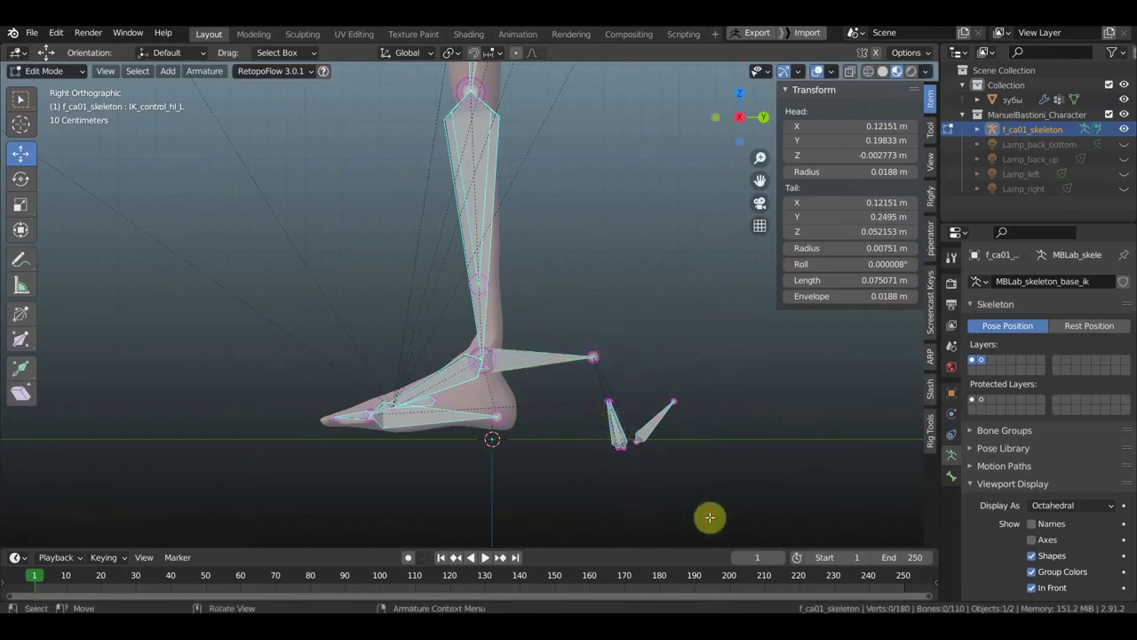
pyautogui.moveTo(711, 517)
pyautogui.mouseDown()
pyautogui.moveTo(634, 433)
pyautogui.moveTo(640, 385)
pyautogui.mouseUp()
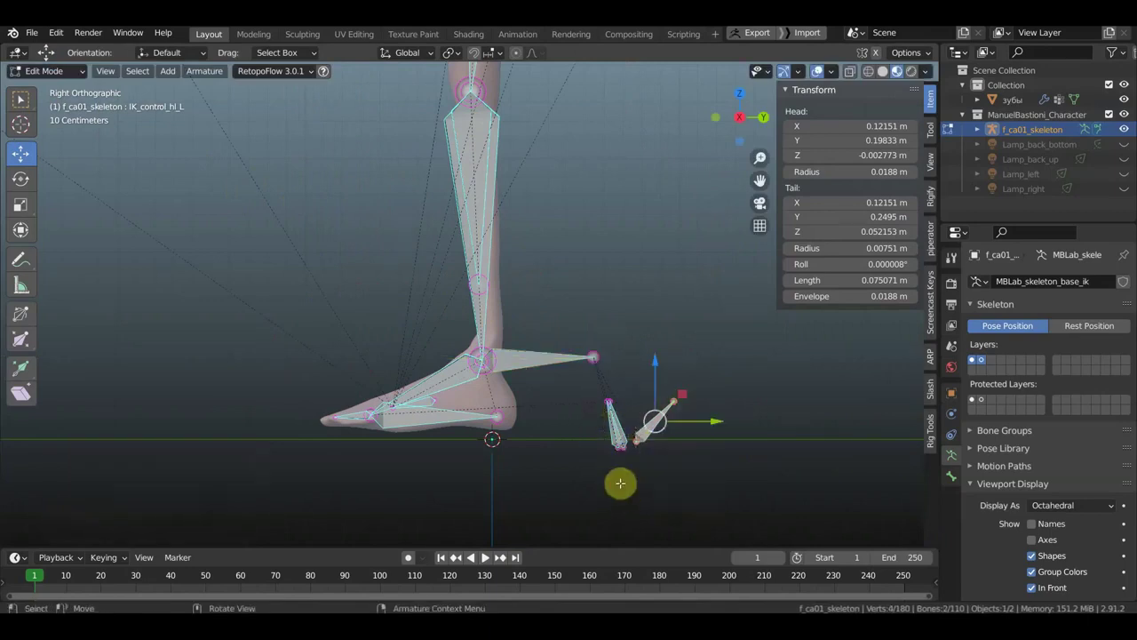
pyautogui.moveTo(628, 494); pyautogui.dragTo(592, 378)
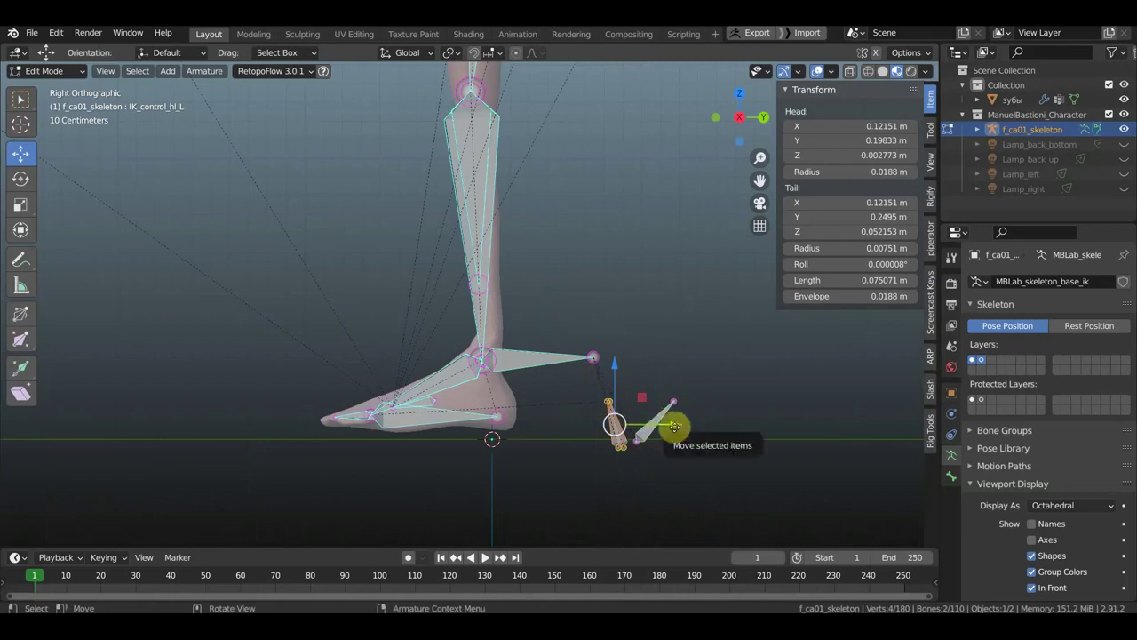
pyautogui.moveTo(675, 428)
pyautogui.mouseDown()
pyautogui.moveTo(566, 413)
pyautogui.moveTo(500, 363)
pyautogui.mouseUp()
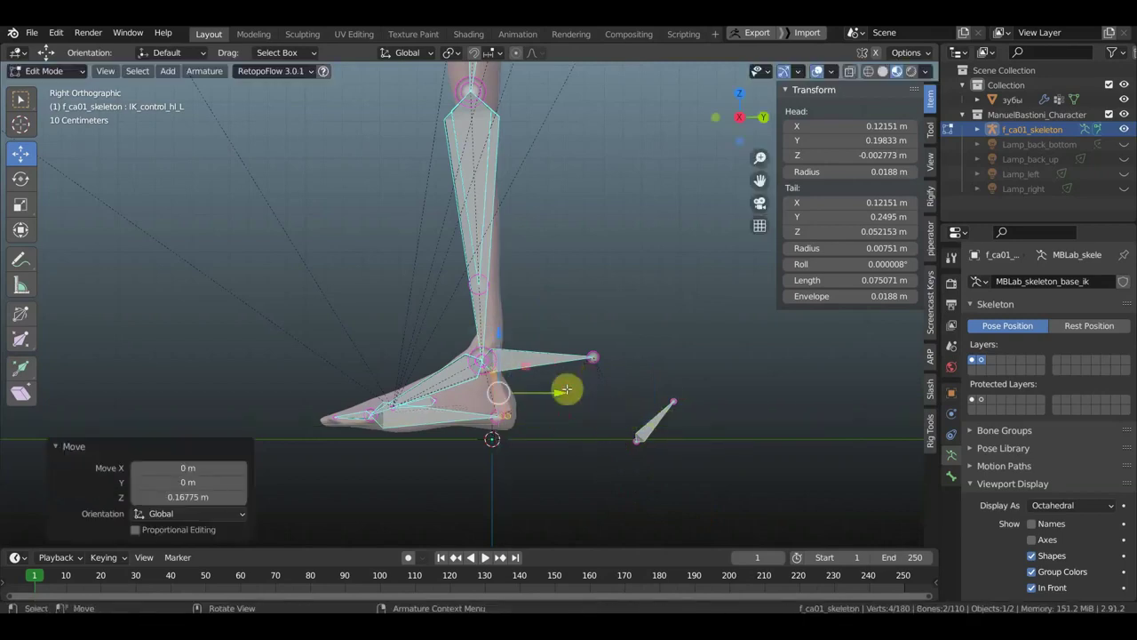
pyautogui.moveTo(560, 391); pyautogui.dragTo(554, 389)
pyautogui.click(555, 390)
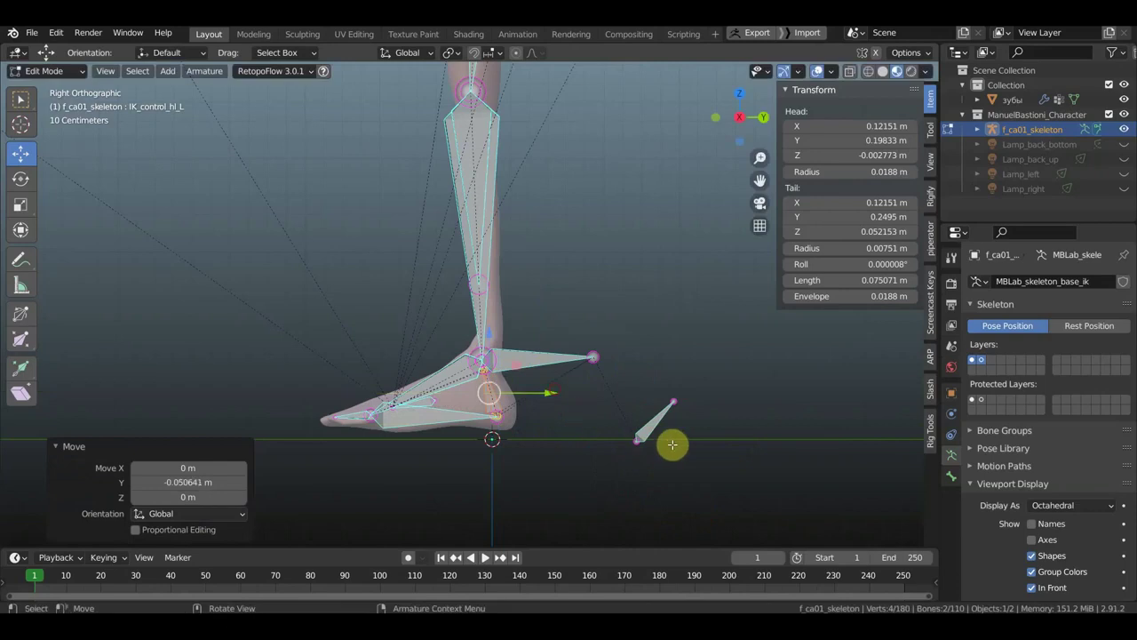
pyautogui.moveTo(704, 465); pyautogui.dragTo(622, 384)
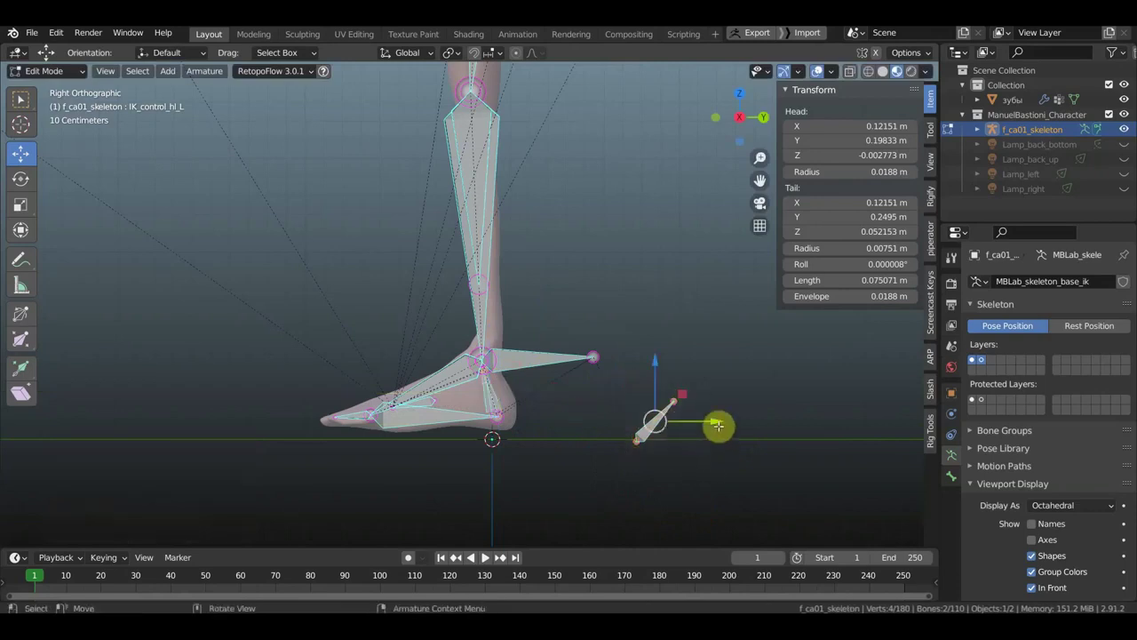
pyautogui.moveTo(718, 425); pyautogui.dragTo(613, 411)
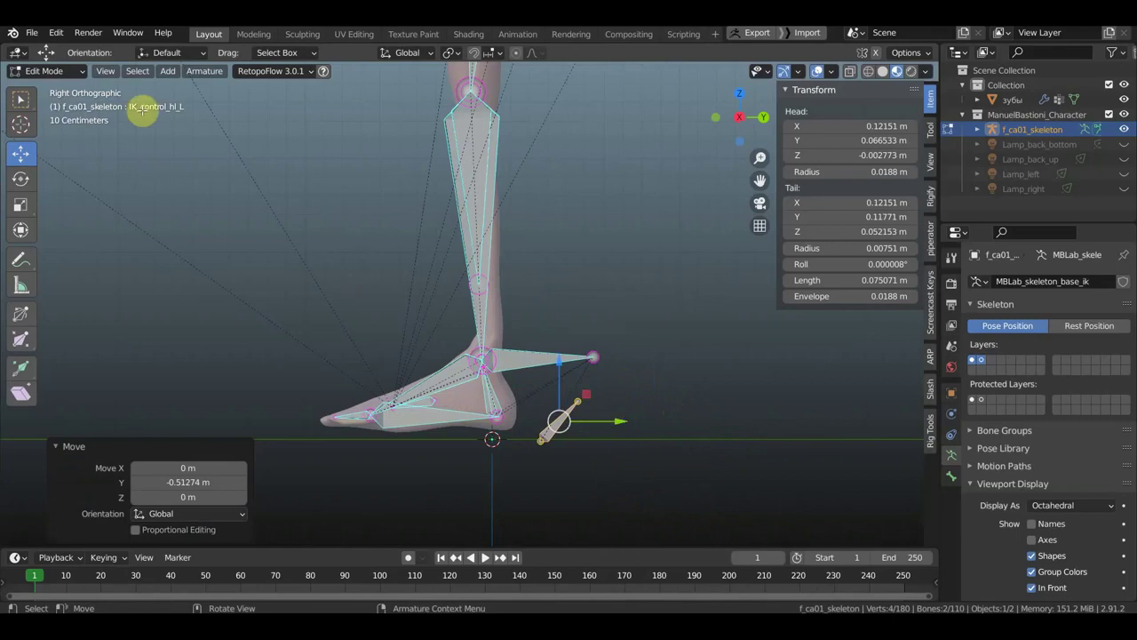
pyautogui.click(47, 71)
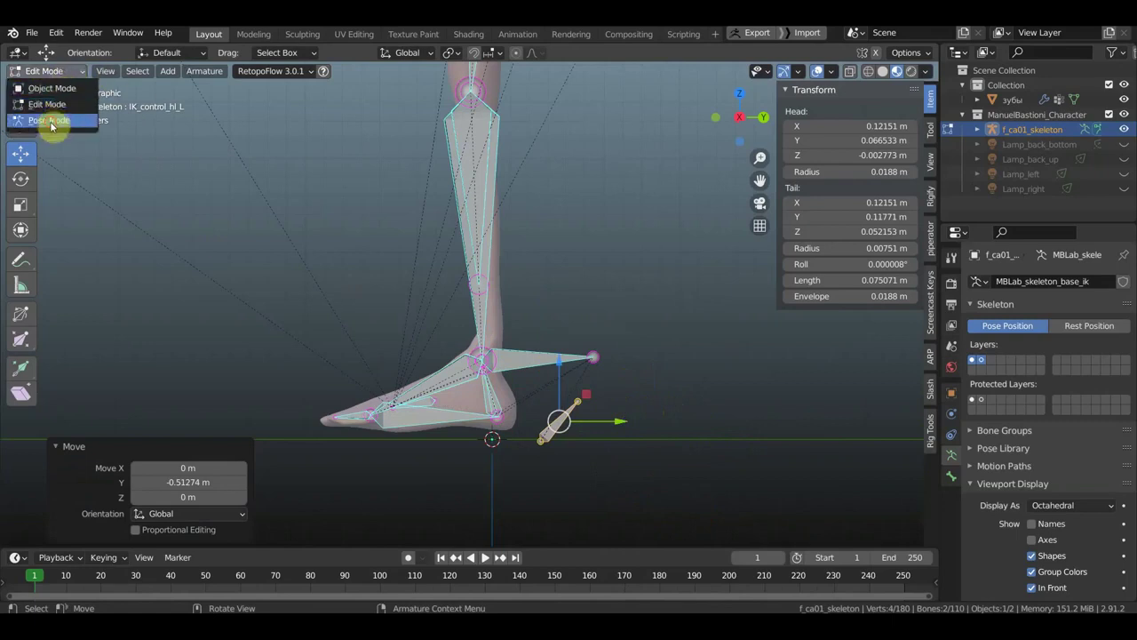
# Step: In Pose Mode, rotate IK_control_ft_L and raise the other leg's foot IK control
pyautogui.click(49, 120)
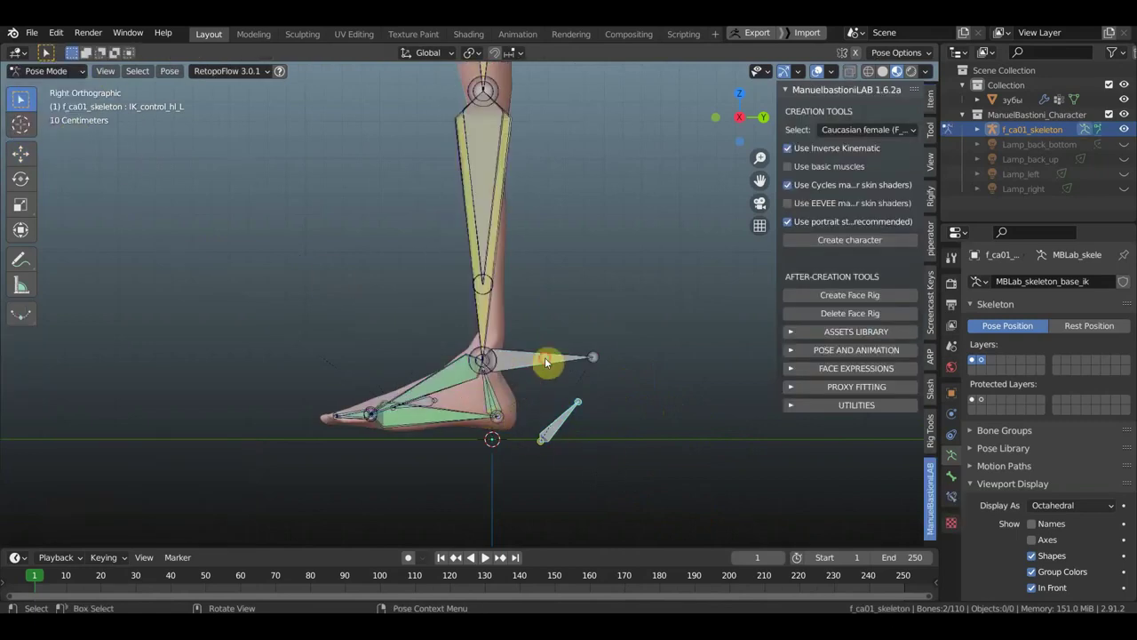
pyautogui.click(648, 361)
pyautogui.press('r')
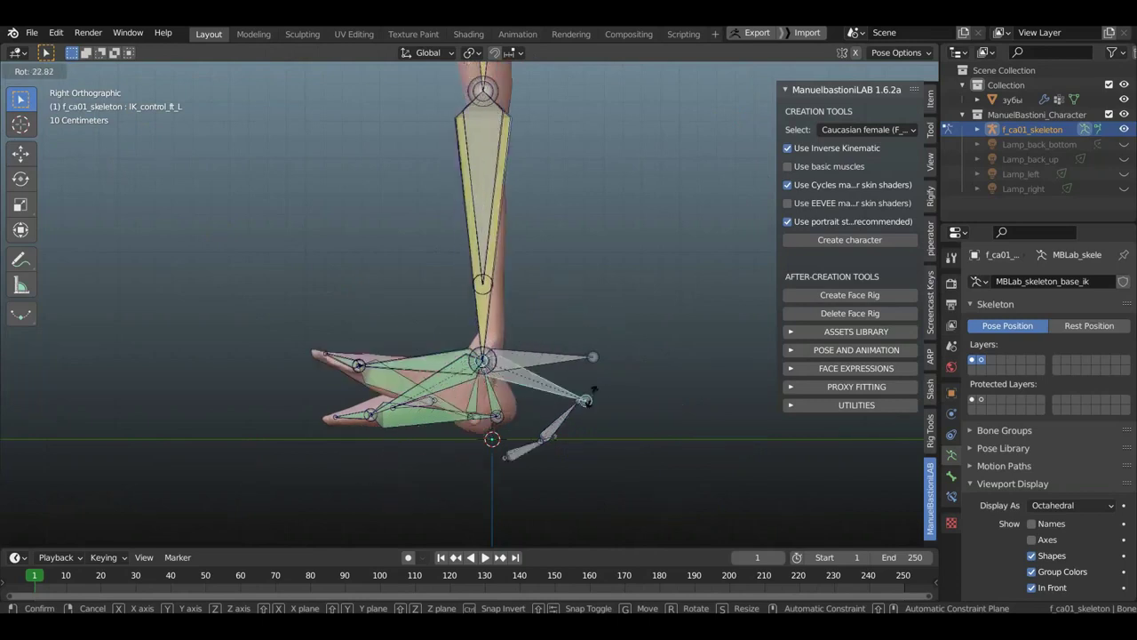
pyautogui.click(612, 380)
pyautogui.press('g')
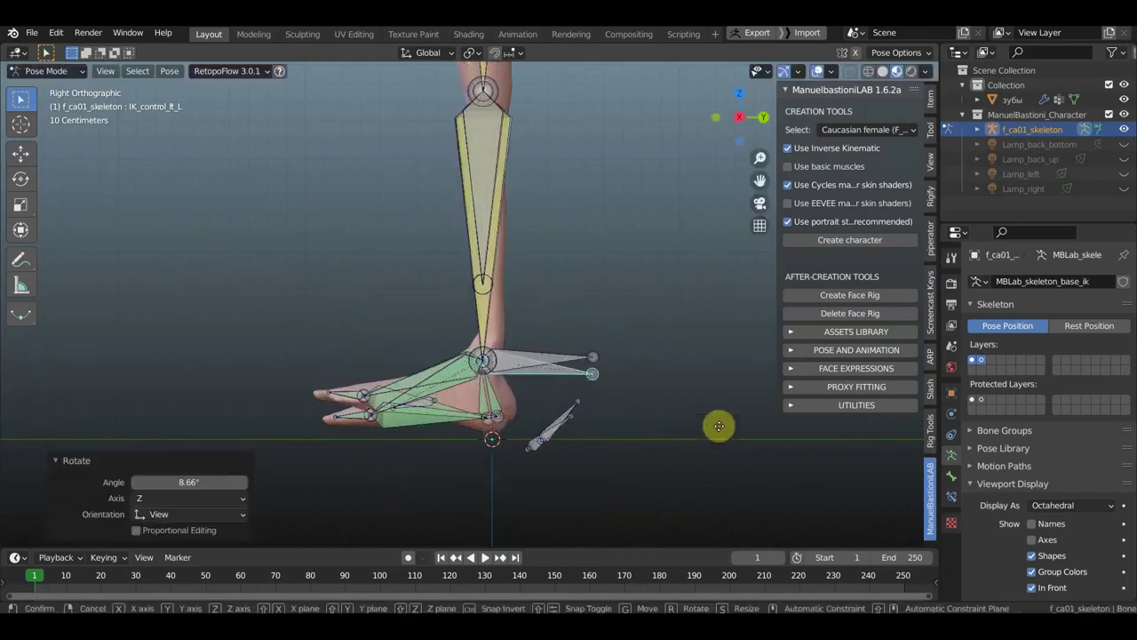
pyautogui.click(581, 381)
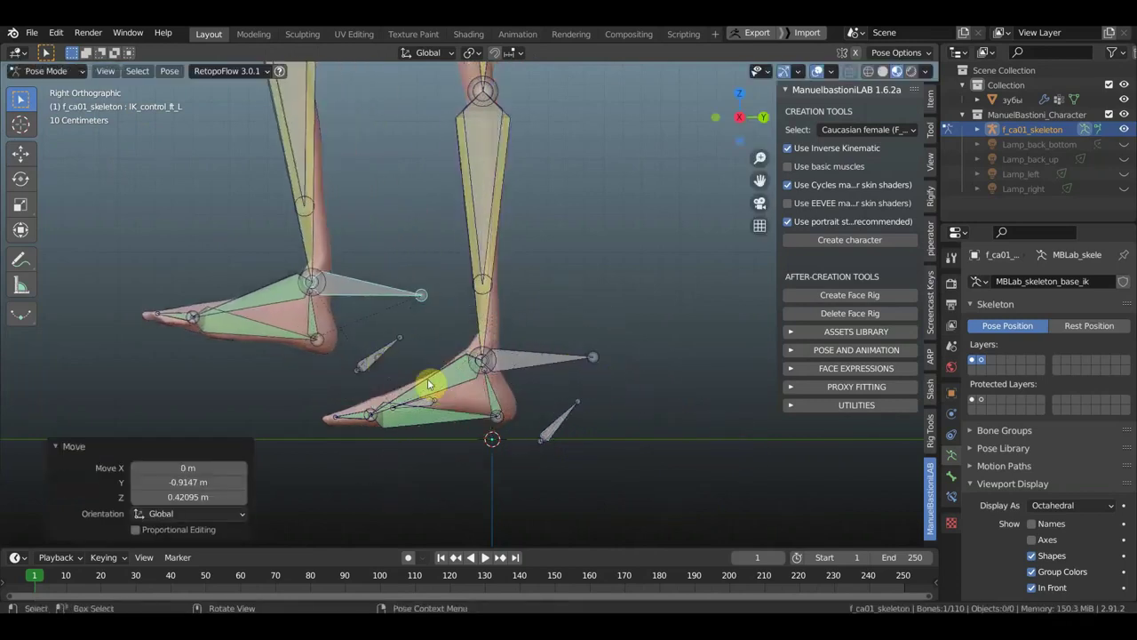
# Step: Rotate the IK_control_hl_L heel control -67° around Z and zoom out on both legs
pyautogui.press('[')
pyautogui.press('r')
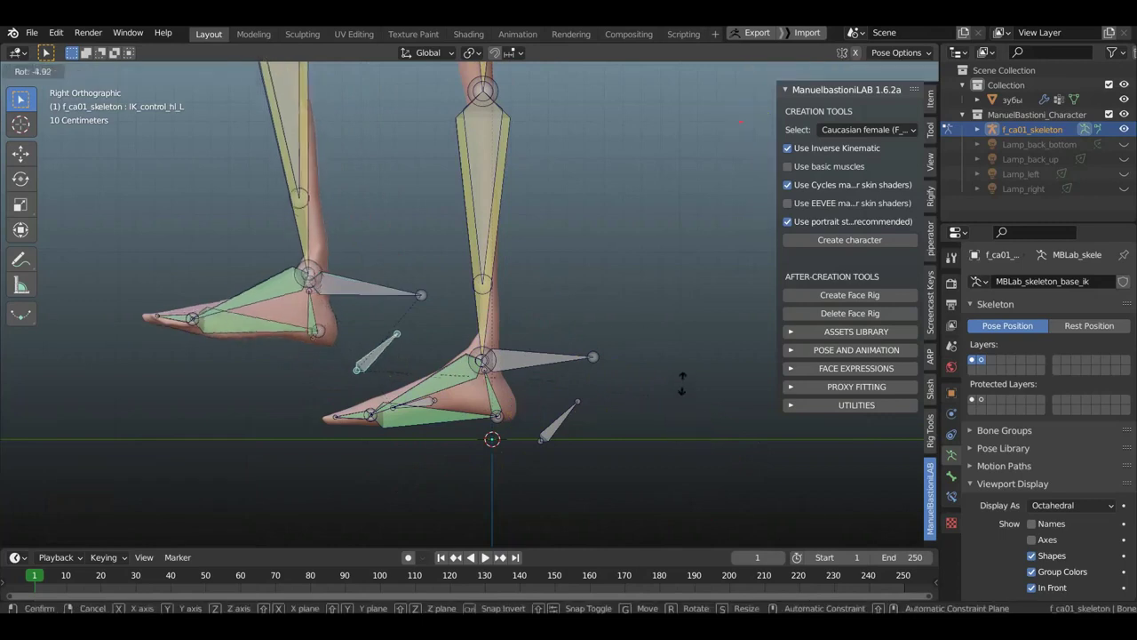
pyautogui.click(437, 246)
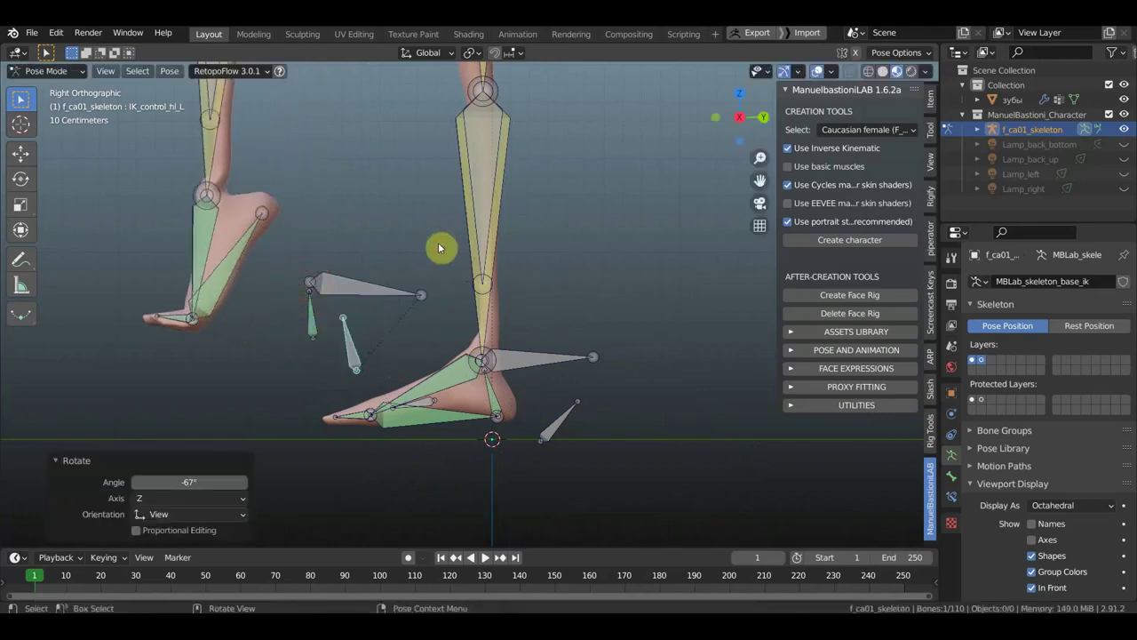
pyautogui.scroll(-2, 400, 261)
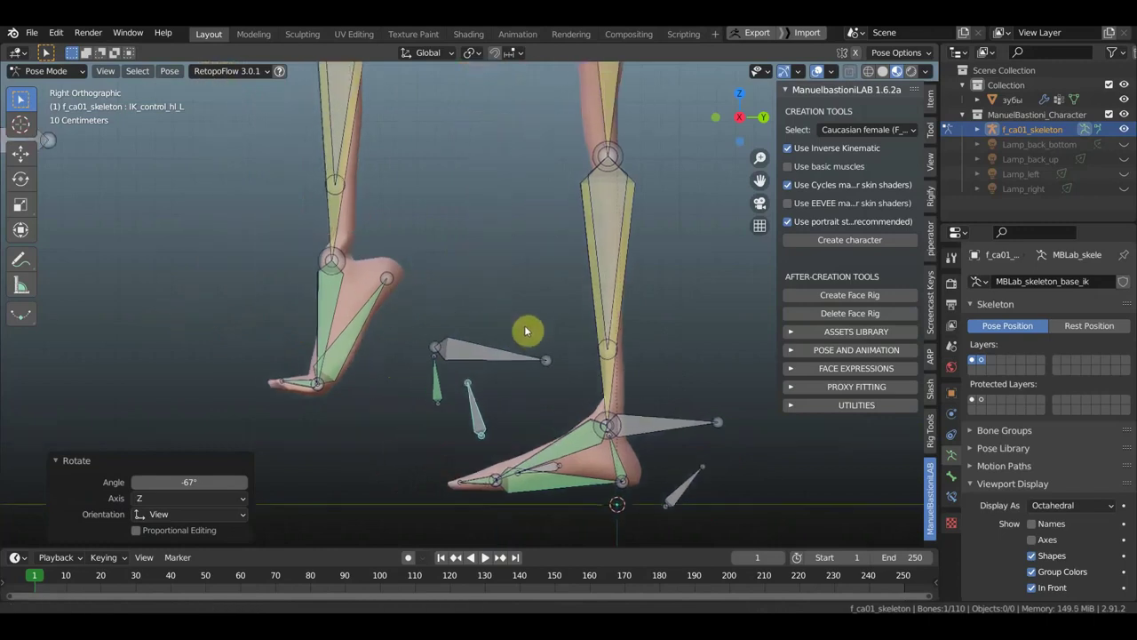
pyautogui.moveTo(526, 330)
pyautogui.keyDown('shift'); pyautogui.mouseDown(button='middle')
pyautogui.moveTo(535, 283)
pyautogui.moveTo(575, 412)
pyautogui.moveTo(660, 417)
pyautogui.mouseUp(button='middle'); pyautogui.keyUp('shift')
pyautogui.scroll(-2, 536, 289)
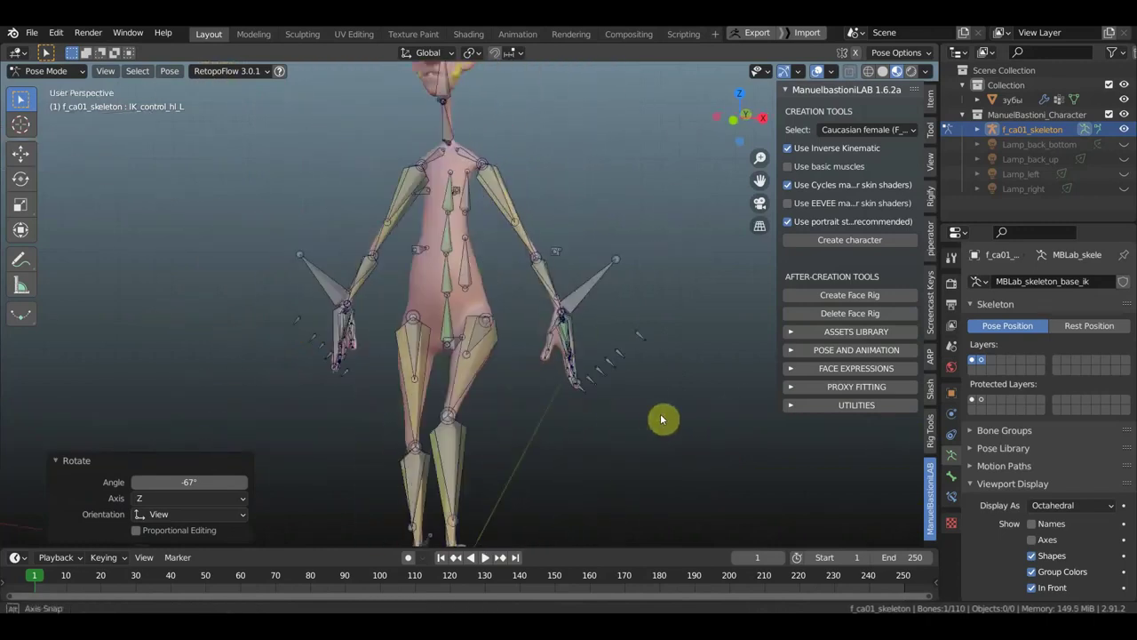
# Step: Raise the left hand IK control upward, then orbit to view the character from the side
pyautogui.click(590, 291)
pyautogui.press('g')
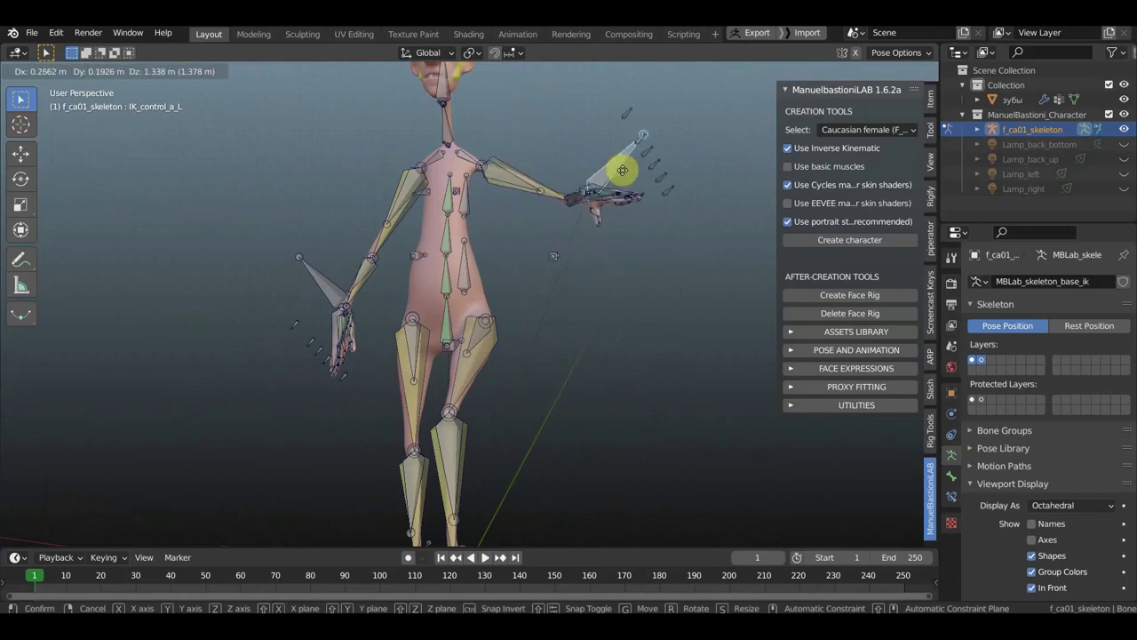
pyautogui.click(604, 175)
pyautogui.moveTo(610, 191)
pyautogui.mouseDown(button='middle')
pyautogui.moveTo(482, 271)
pyautogui.moveTo(401, 299)
pyautogui.moveTo(427, 321)
pyautogui.moveTo(536, 332)
pyautogui.mouseUp(button='middle')
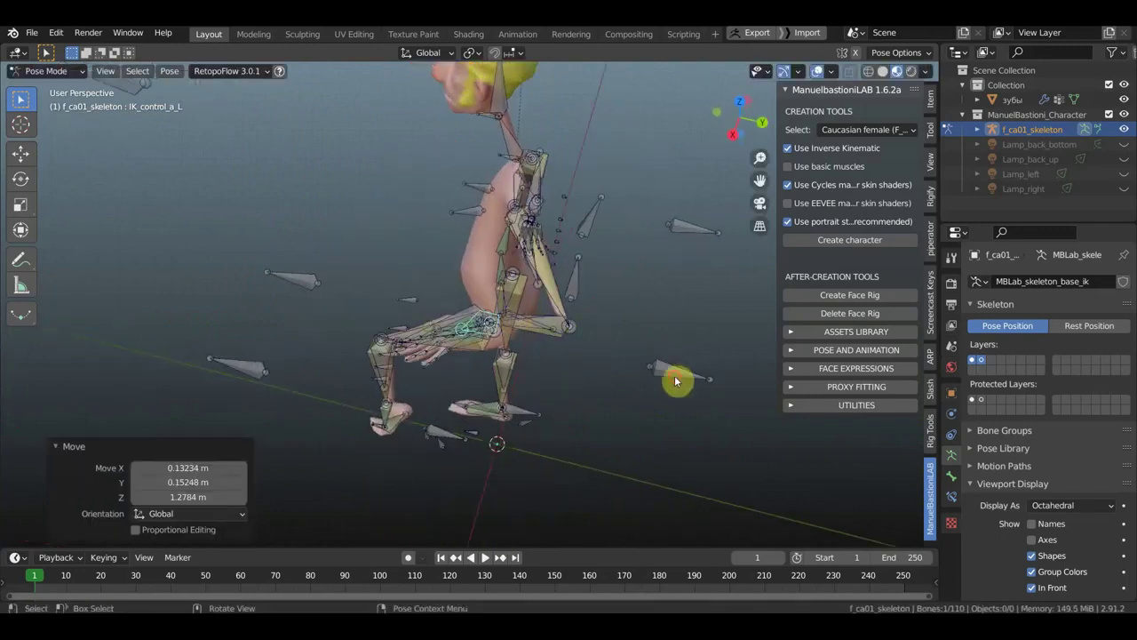
pyautogui.click(661, 384)
pyautogui.moveTo(609, 338)
pyautogui.mouseDown(button='middle')
pyautogui.moveTo(614, 317)
pyautogui.moveTo(692, 299)
pyautogui.moveTo(670, 284)
pyautogui.moveTo(673, 258)
pyautogui.moveTo(571, 273)
pyautogui.mouseUp(button='middle')
# Step: Bend the torso forward: rotate IK_control_isp 23.4° and the upper-body control -62.2°
pyautogui.click(564, 275)
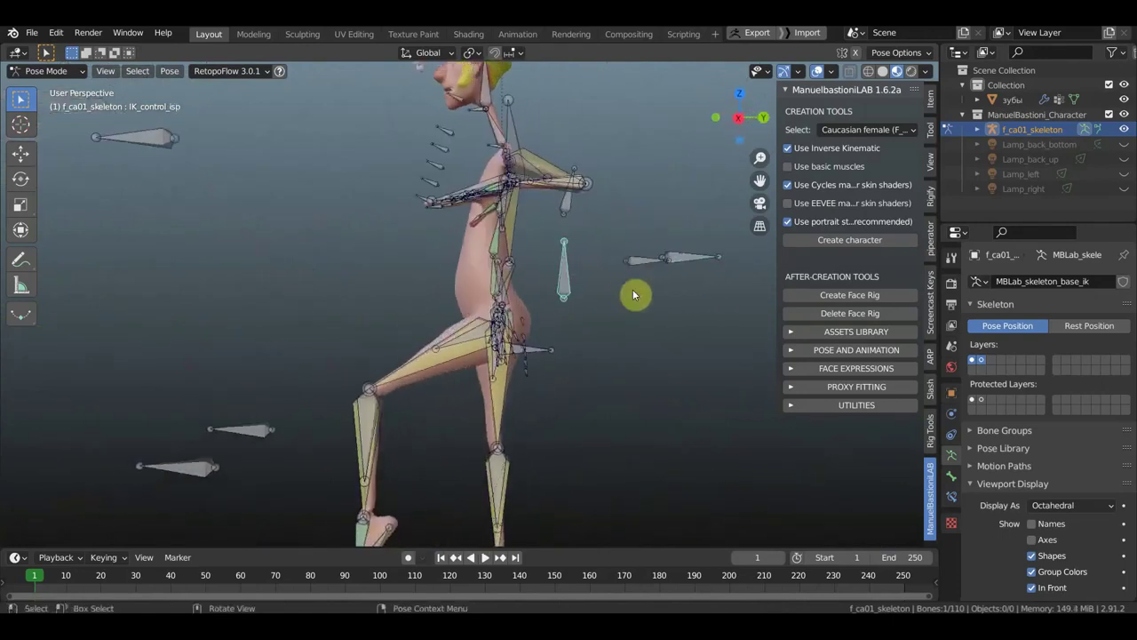
pyautogui.press('r')
pyautogui.click(641, 324)
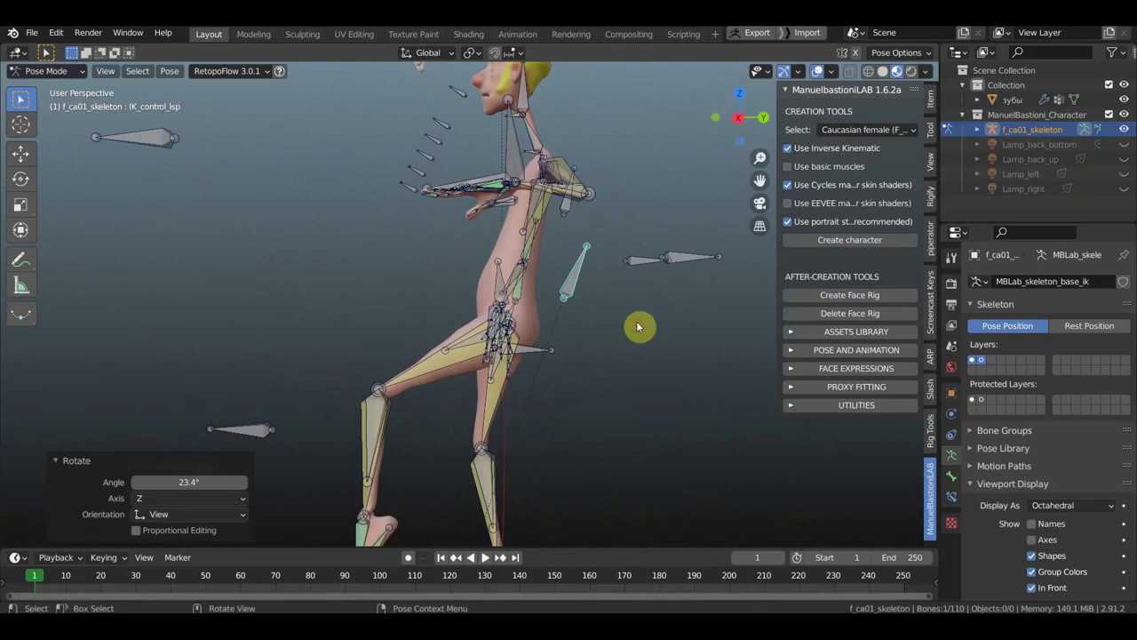
pyautogui.moveTo(600, 316); pyautogui.dragTo(587, 257, button='middle')
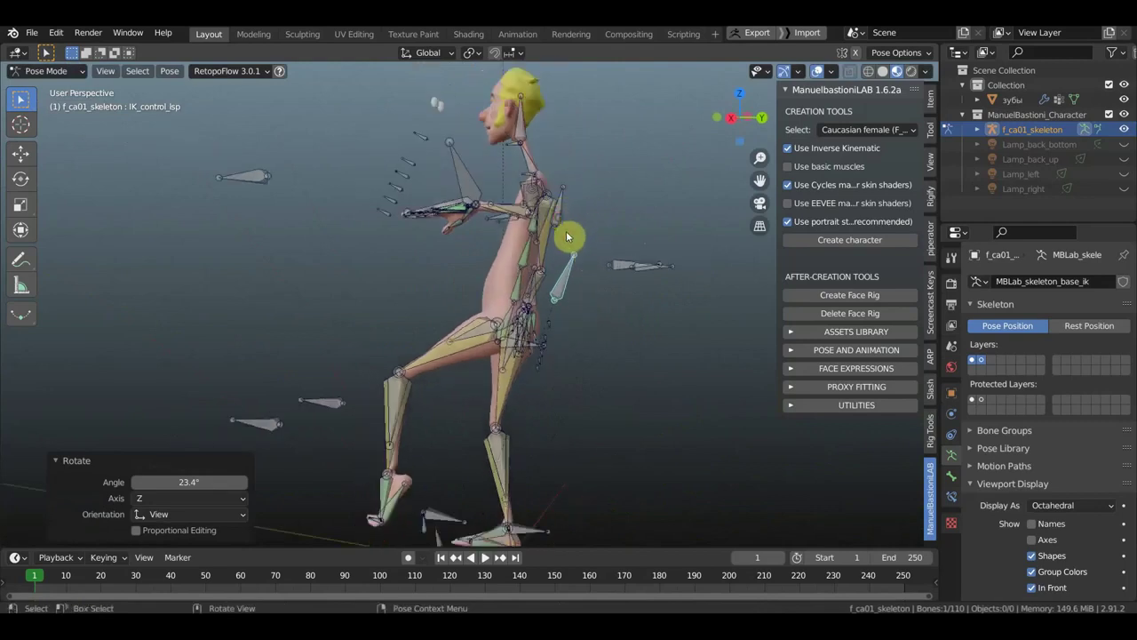
pyautogui.press('KP_1')
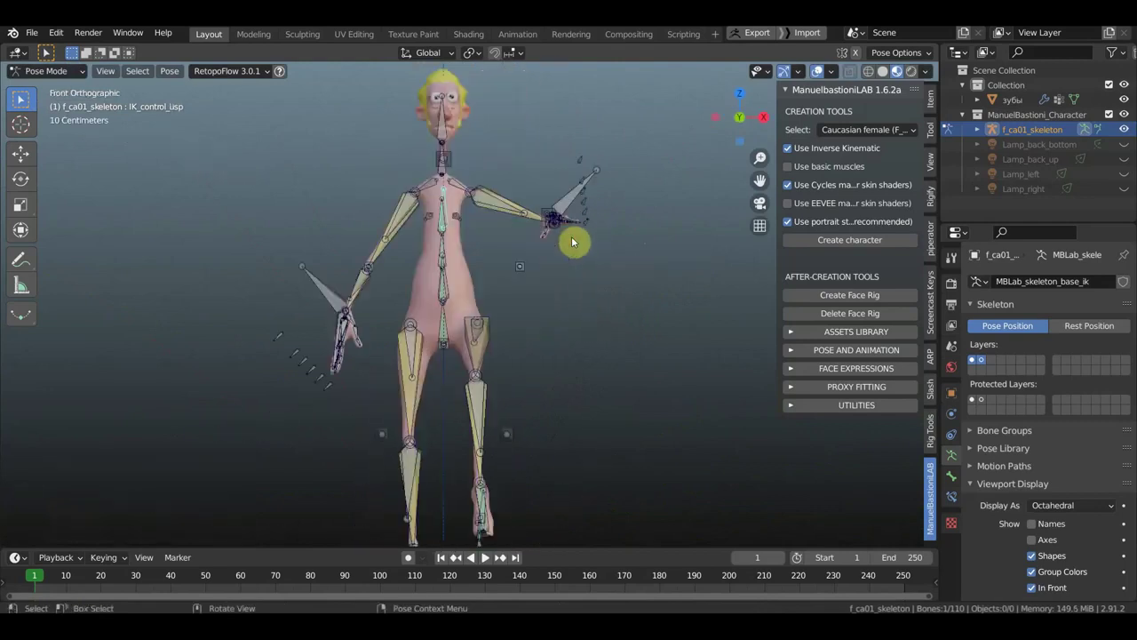
pyautogui.press('KP_3')
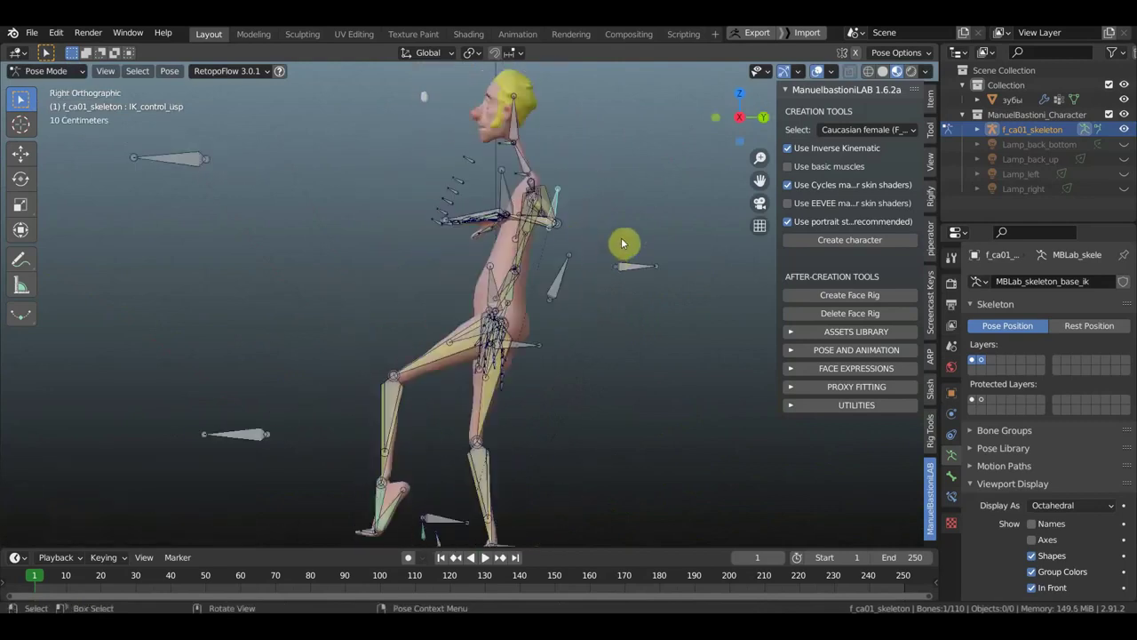
pyautogui.press('r')
pyautogui.click(547, 175)
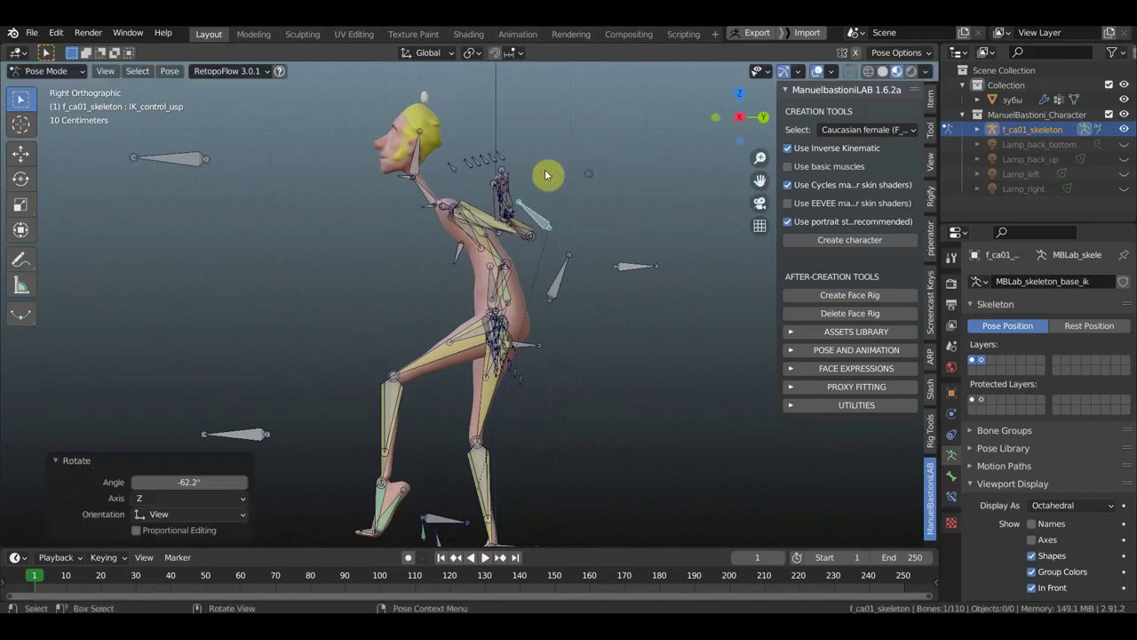
# Step: Tilt the head bone 1.14° and zoom in on it
pyautogui.click(410, 151)
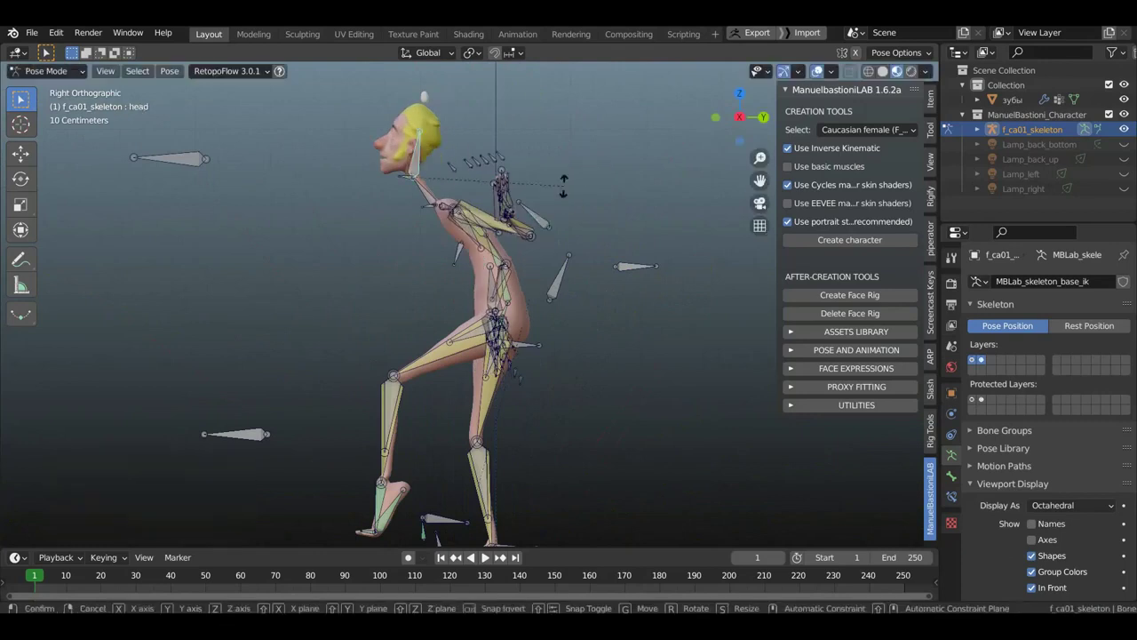
pyautogui.press('r')
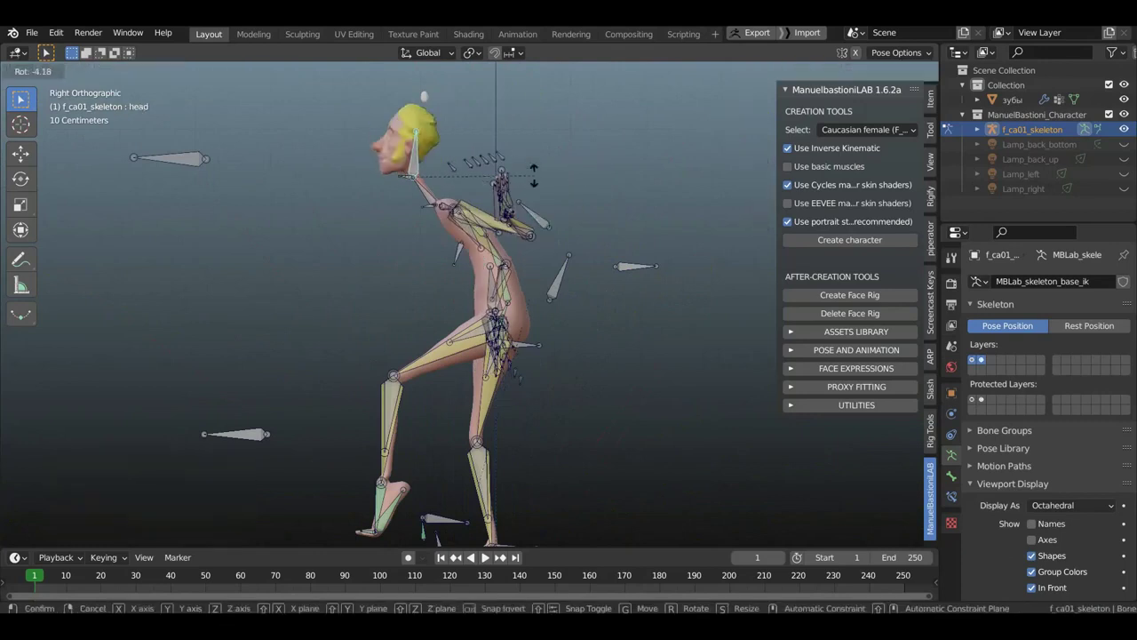
pyautogui.click(541, 191)
pyautogui.scroll(3, 477, 307)
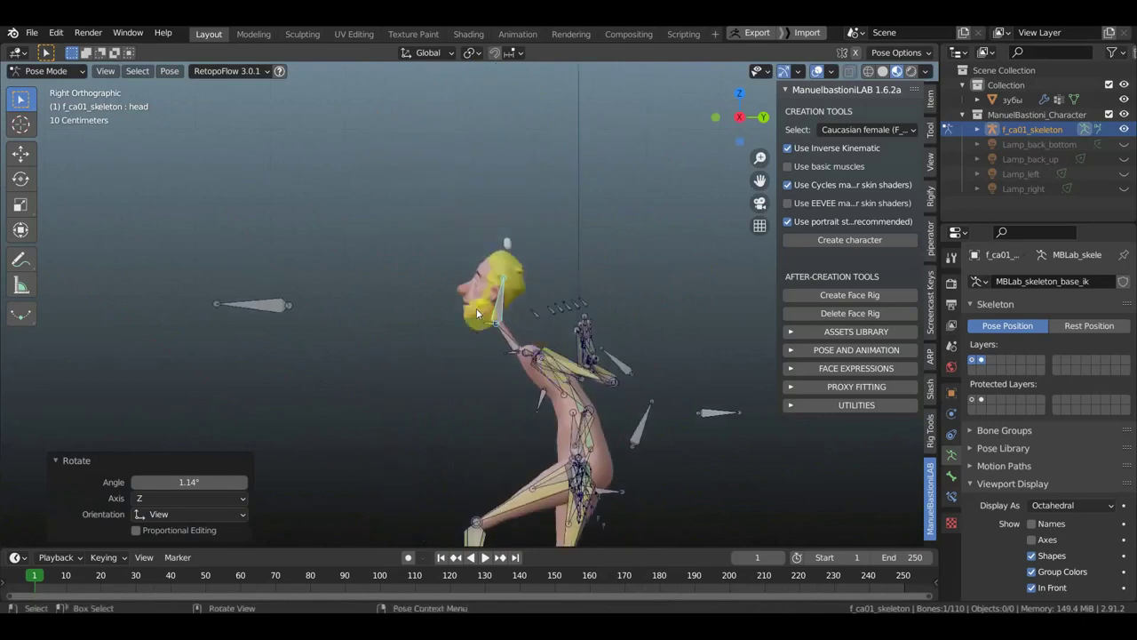
pyautogui.scroll(2, 546, 332)
# Step: Select the struct_hd bone at the neck and nudge it slightly
pyautogui.click(515, 356)
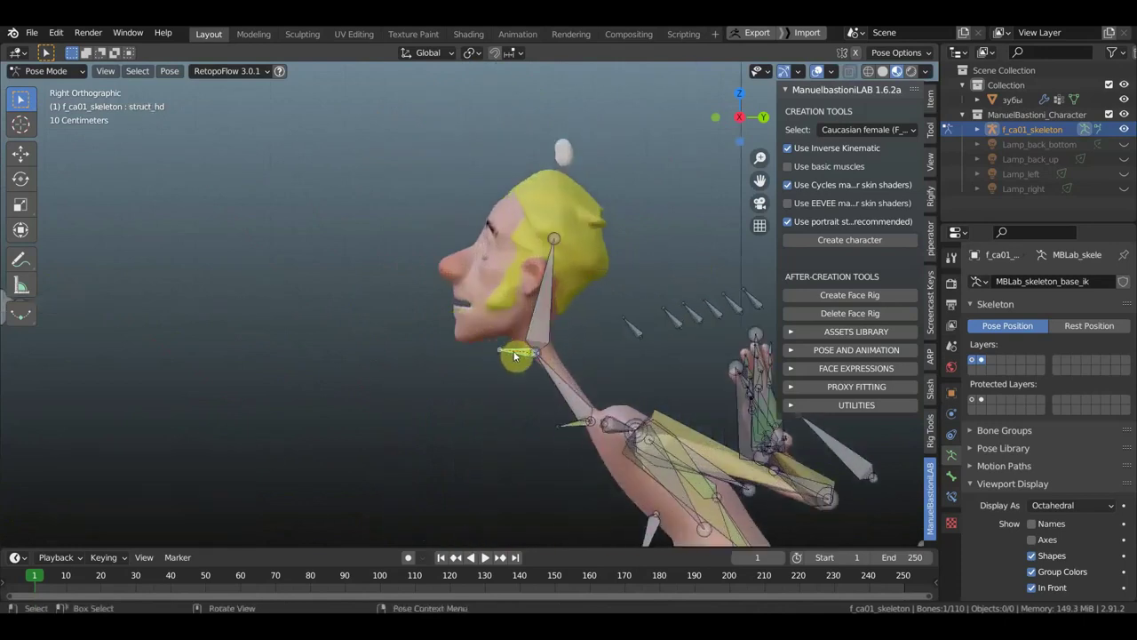
pyautogui.moveTo(536, 353); pyautogui.dragTo(713, 372, button='middle')
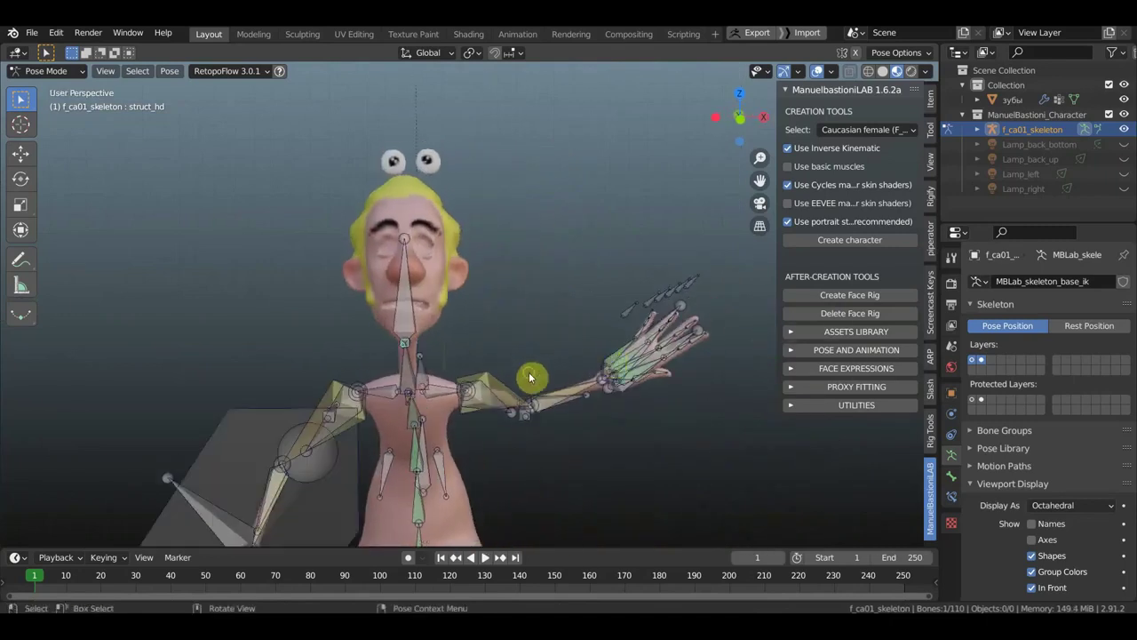
pyautogui.moveTo(529, 378); pyautogui.dragTo(533, 380, button='middle')
pyautogui.press('r')
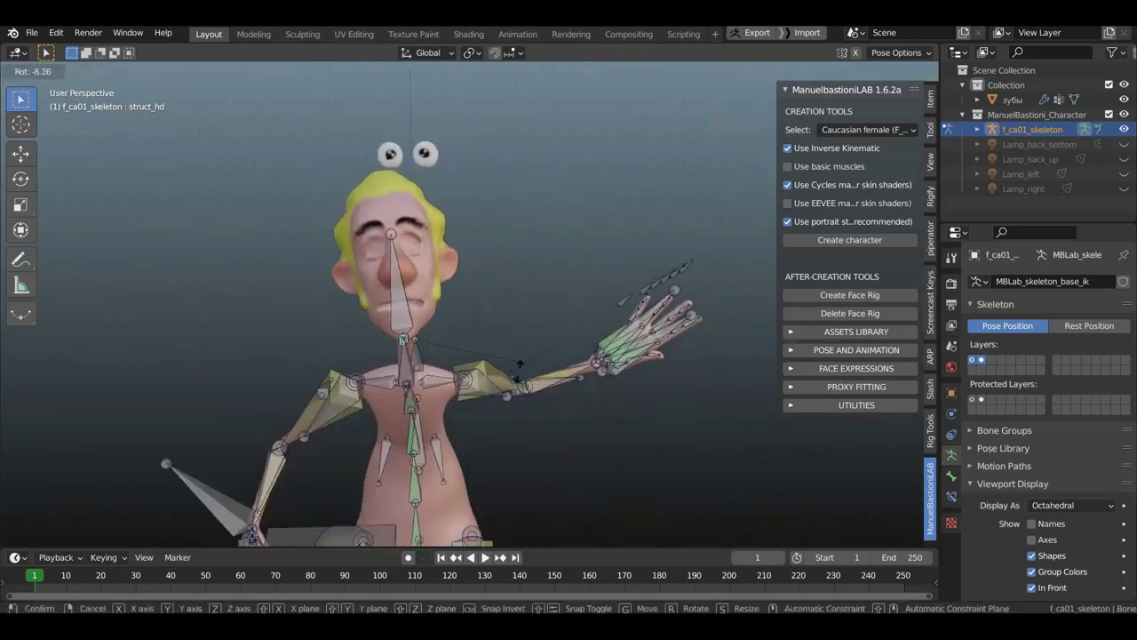
pyautogui.press('g')
pyautogui.click(810, 428)
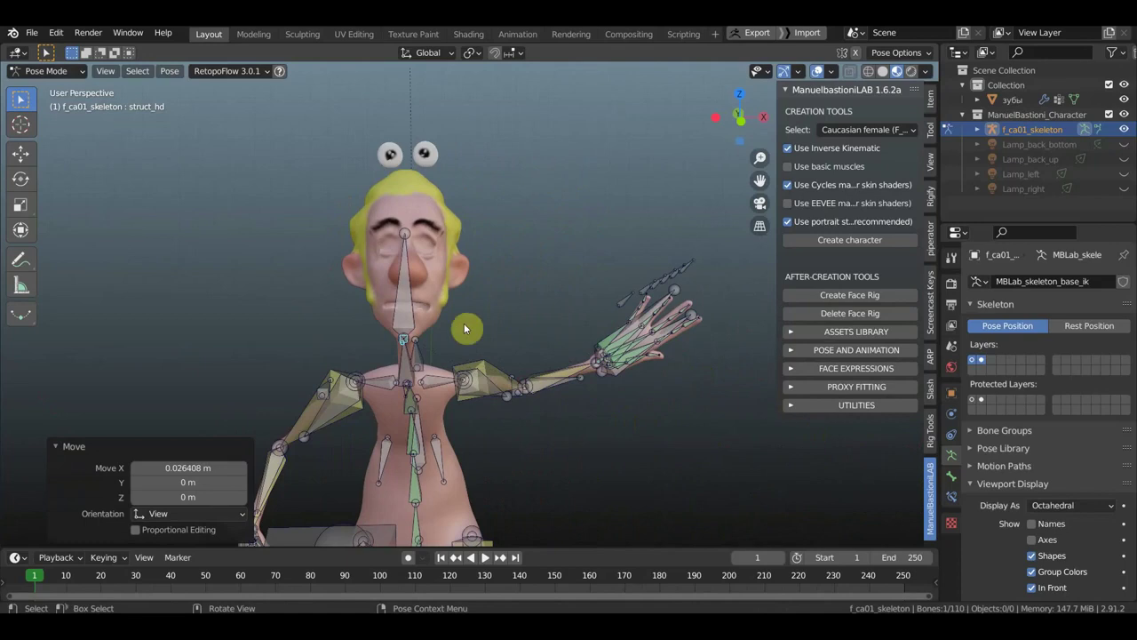
# Step: Shift the head bone -0.0878 m along X, then reselect struct_hd below it
pyautogui.moveTo(464, 328)
pyautogui.mouseDown(button='middle')
pyautogui.moveTo(338, 330)
pyautogui.moveTo(503, 308)
pyautogui.mouseUp(button='middle')
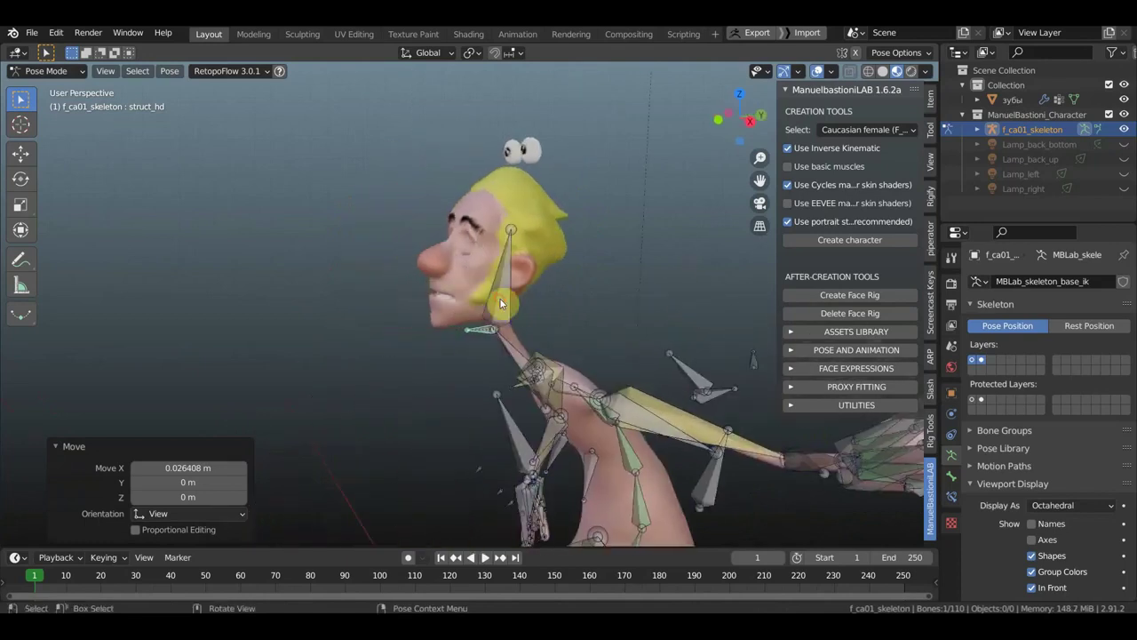
pyautogui.click(500, 303)
pyautogui.press('r')
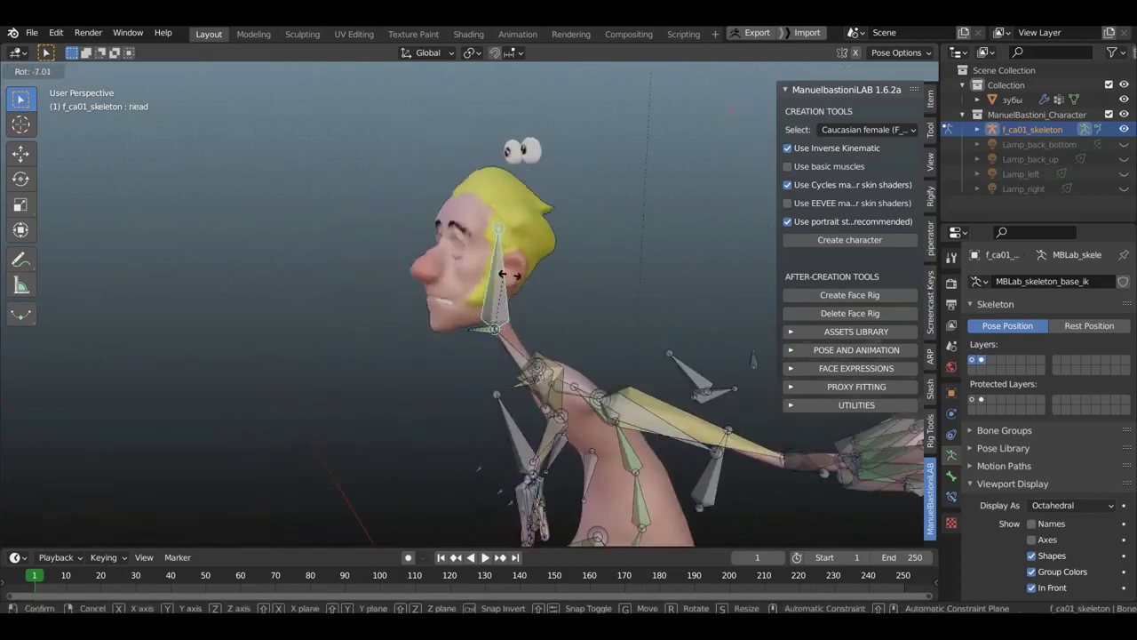
pyautogui.press('g')
pyautogui.click(510, 287)
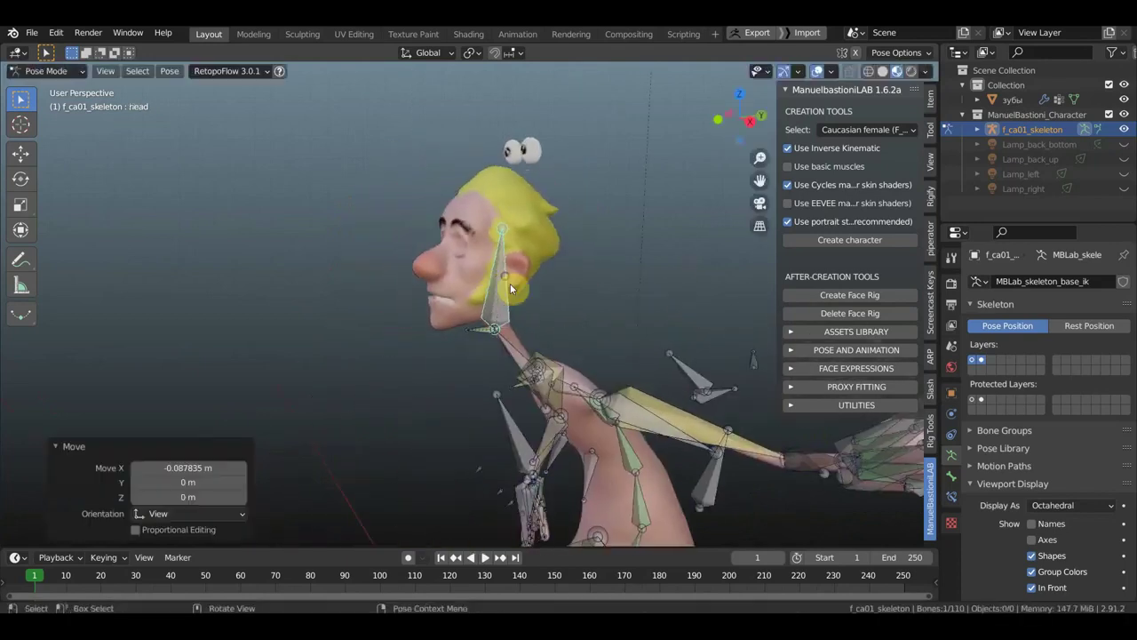
pyautogui.click(480, 334)
# Step: Show struct_hd's IK constraint targeting IK_control_hd and widen the Properties editor to read it
pyautogui.click(951, 496)
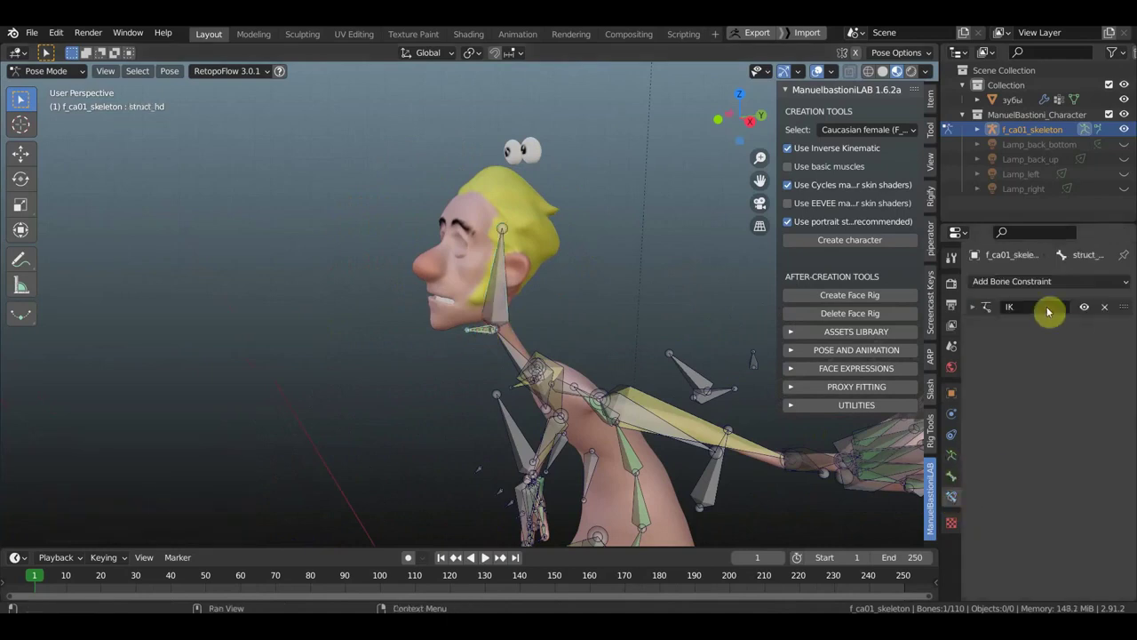
pyautogui.click(974, 308)
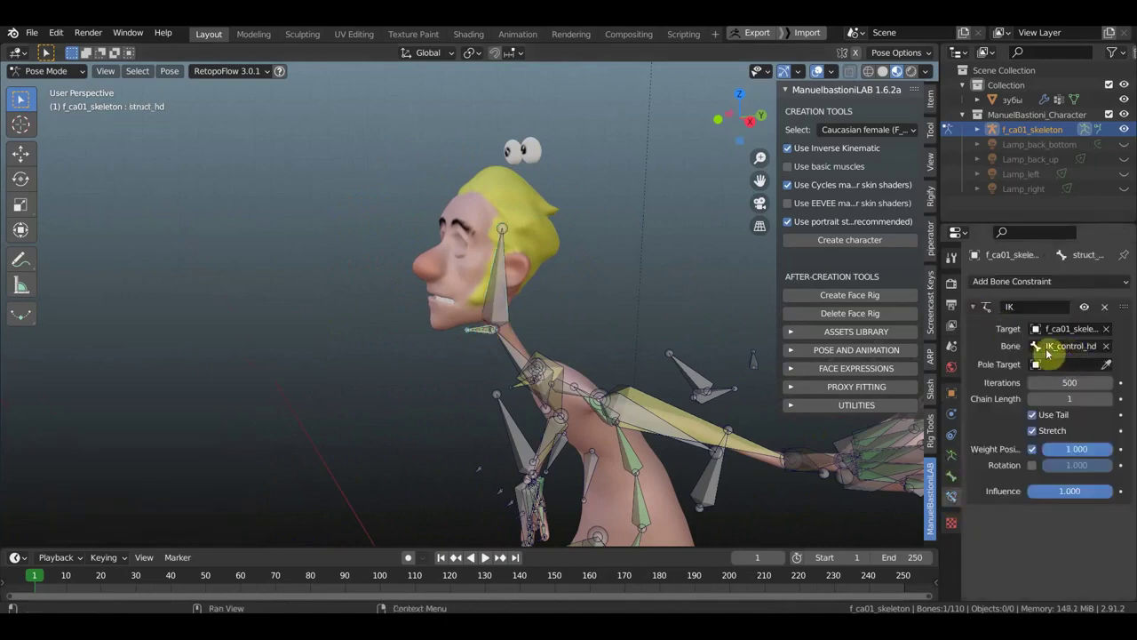
pyautogui.moveTo(1049, 353); pyautogui.dragTo(860, 353)
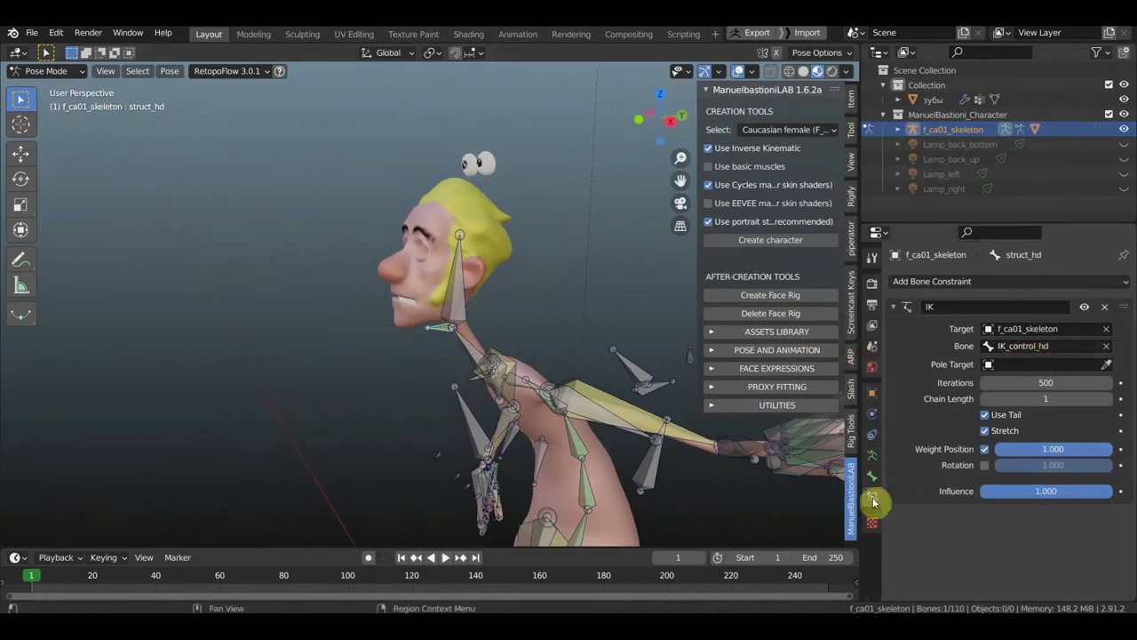
# Step: Turn on bone Names in the armature's Viewport Display and frame the neck and arm IK bones
pyautogui.click(871, 456)
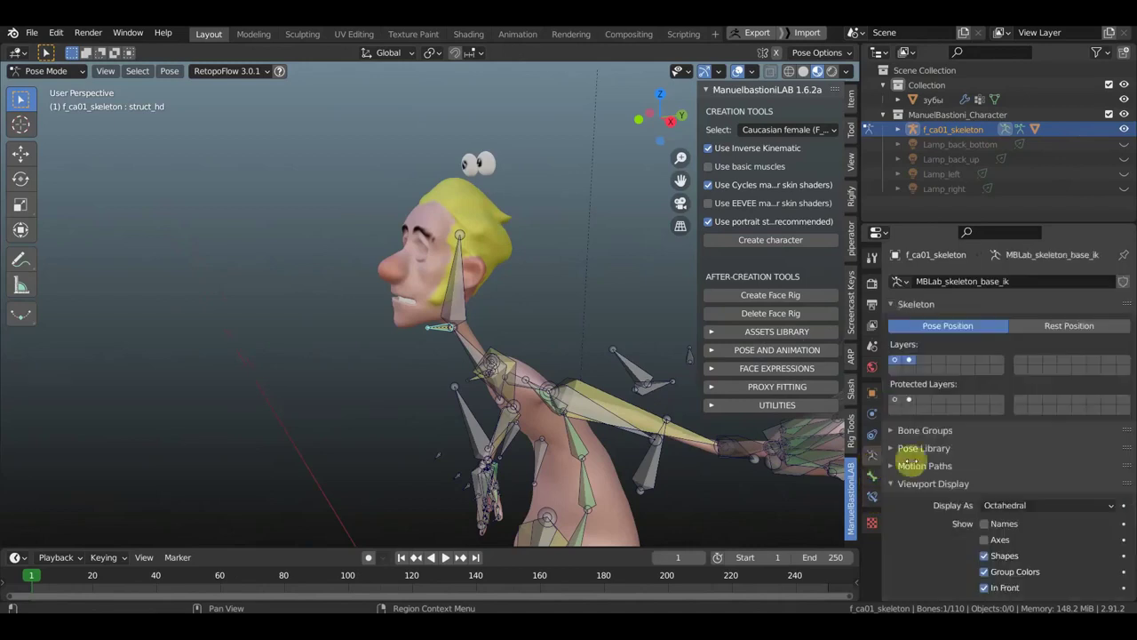
pyautogui.click(984, 523)
pyautogui.moveTo(651, 442)
pyautogui.mouseDown()
pyautogui.moveTo(512, 379)
pyautogui.moveTo(469, 380)
pyautogui.moveTo(582, 405)
pyautogui.moveTo(639, 351)
pyautogui.mouseUp()
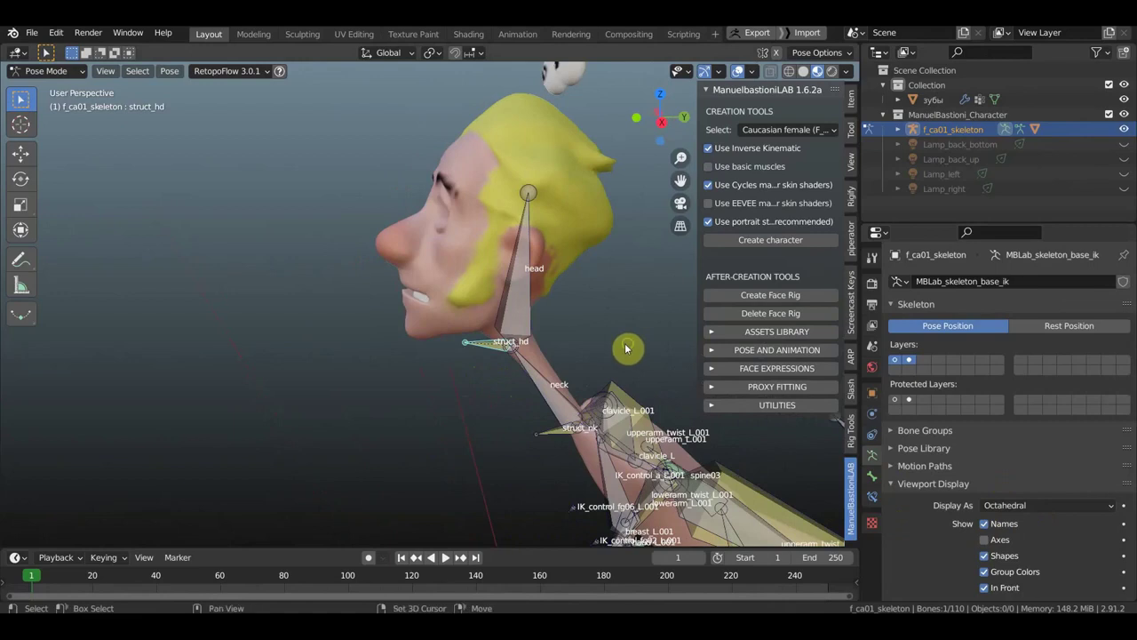
pyautogui.keyDown('shift'); pyautogui.moveTo(626, 348); pyautogui.dragTo(343, 284, button='middle'); pyautogui.keyUp('shift')
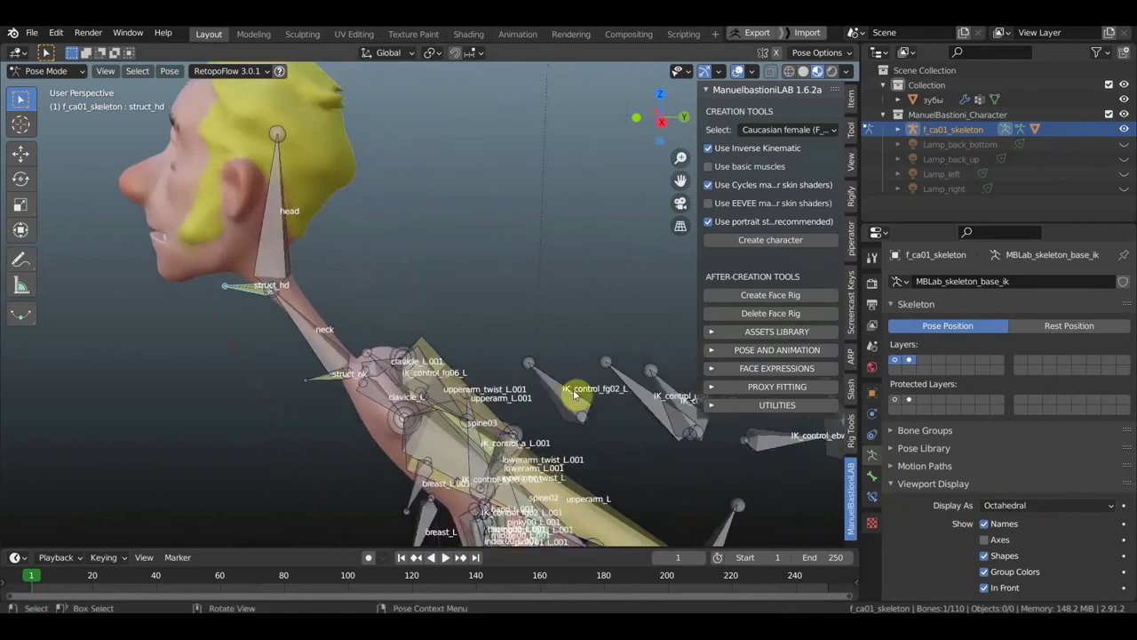
pyautogui.moveTo(655, 406); pyautogui.dragTo(564, 406)
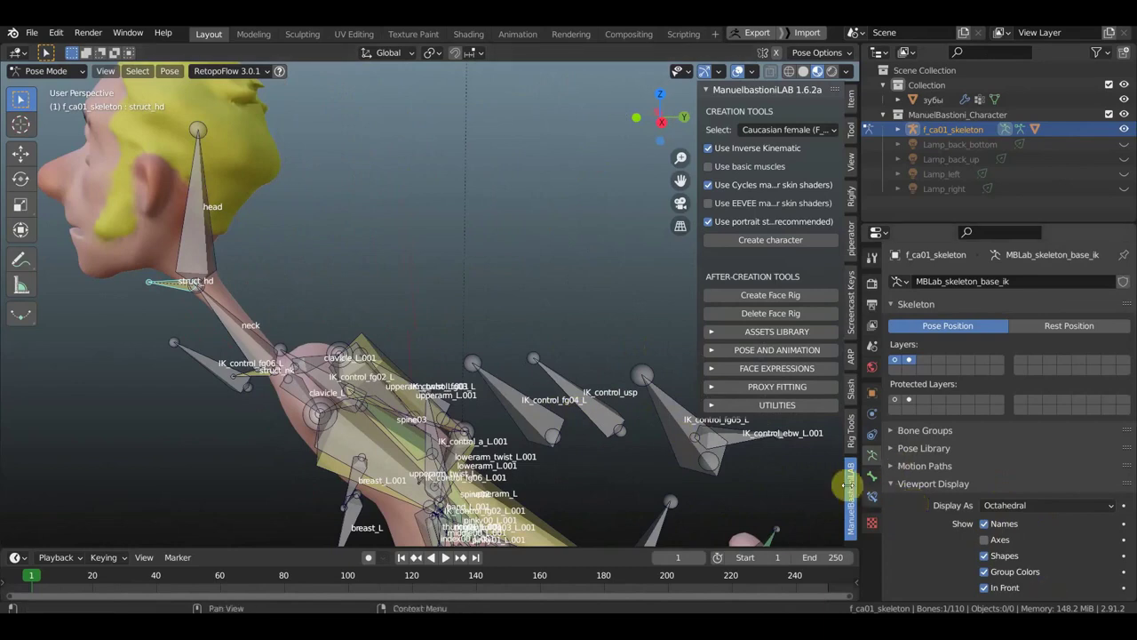
# Step: Recheck struct_hd's IK constraint around the neck bones, then view the rig from front and right
pyautogui.click(873, 500)
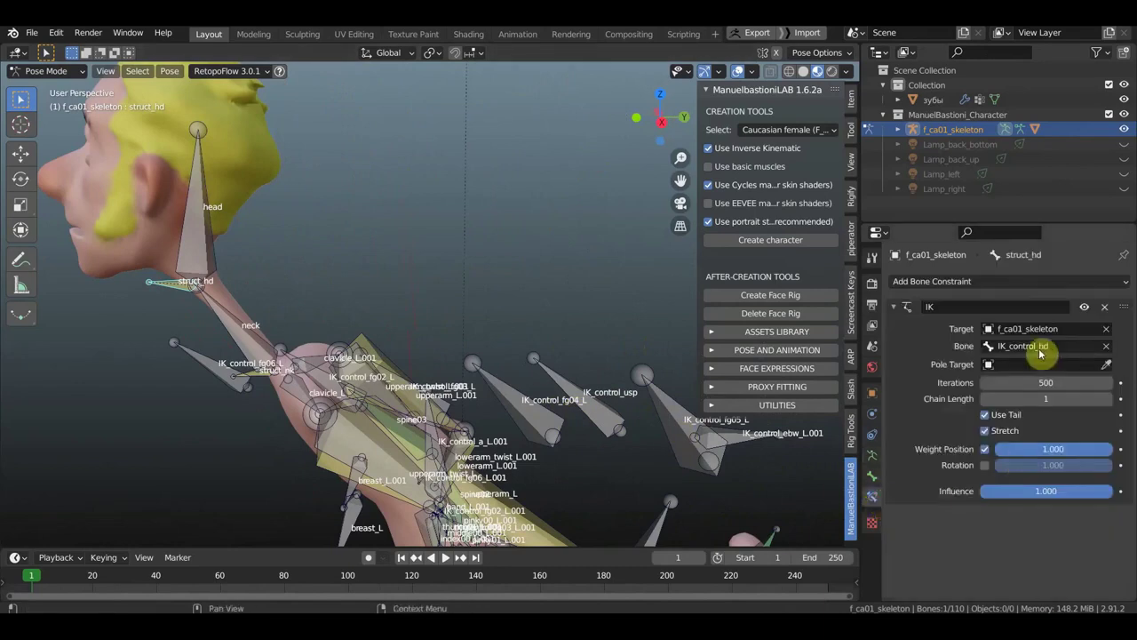
pyautogui.moveTo(678, 450)
pyautogui.mouseDown(button='middle')
pyautogui.moveTo(609, 436)
pyautogui.moveTo(634, 436)
pyautogui.moveTo(630, 464)
pyautogui.mouseUp(button='middle')
pyautogui.moveTo(548, 436); pyautogui.dragTo(465, 468, button='middle')
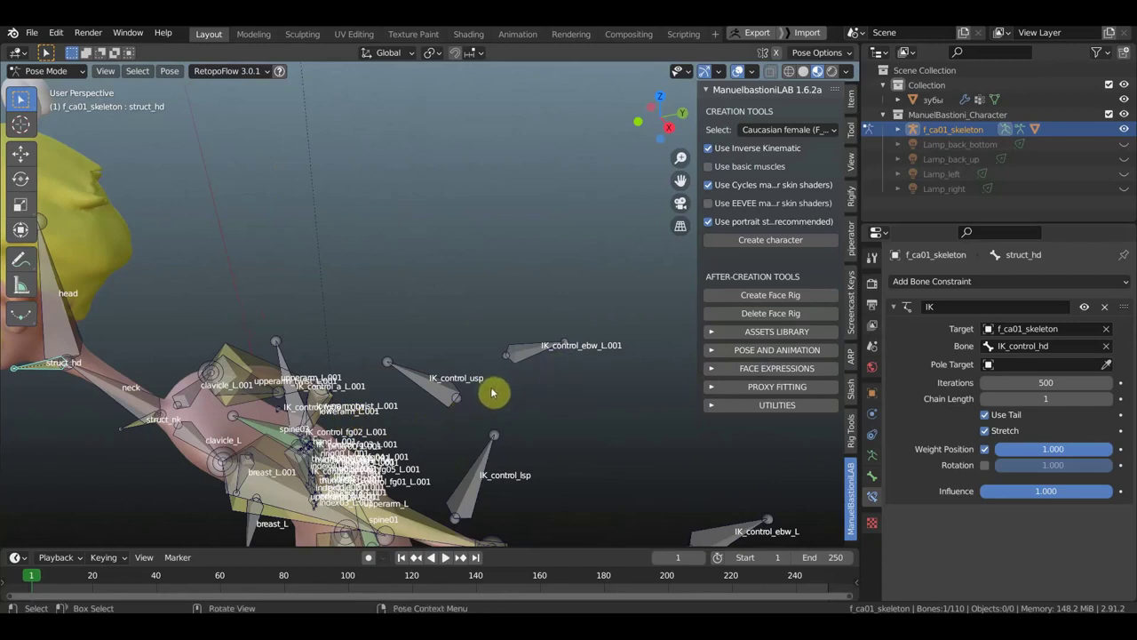
pyautogui.moveTo(483, 393)
pyautogui.mouseDown(button='middle')
pyautogui.moveTo(457, 386)
pyautogui.moveTo(535, 265)
pyautogui.moveTo(485, 338)
pyautogui.moveTo(462, 344)
pyautogui.moveTo(477, 331)
pyautogui.mouseUp(button='middle')
pyautogui.press('KP_1')
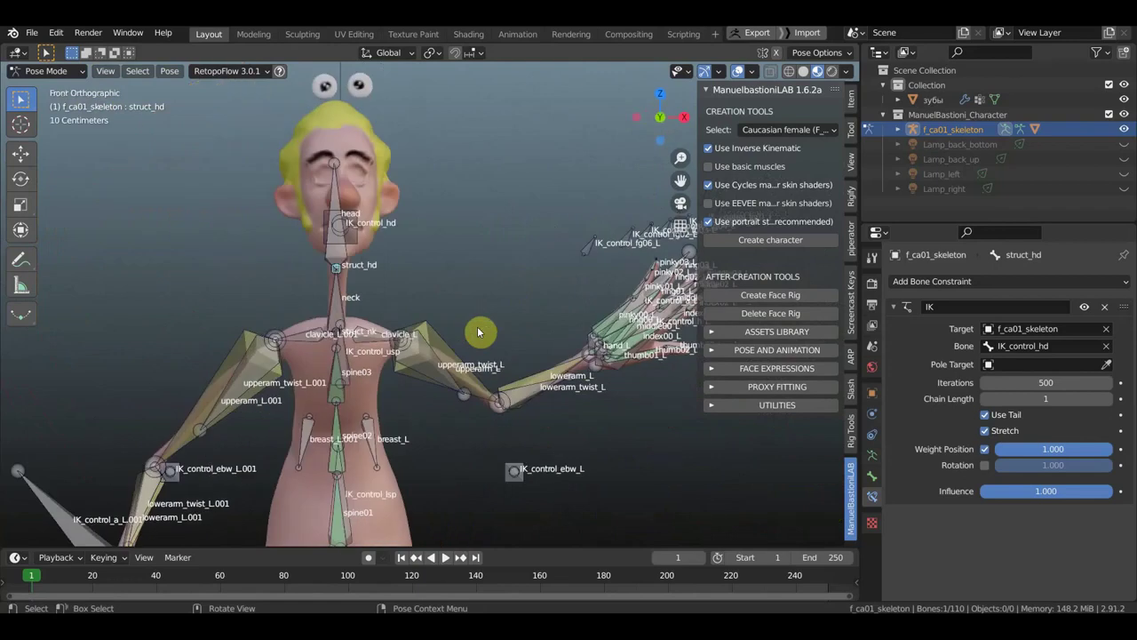
pyautogui.press('KP_3')
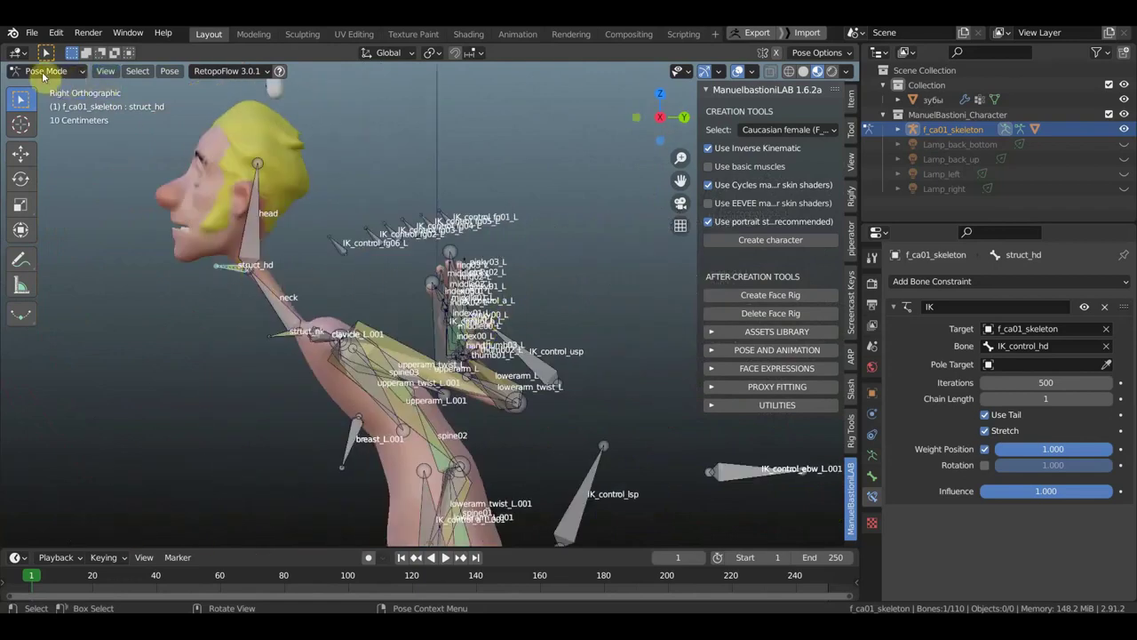
pyautogui.click(43, 76)
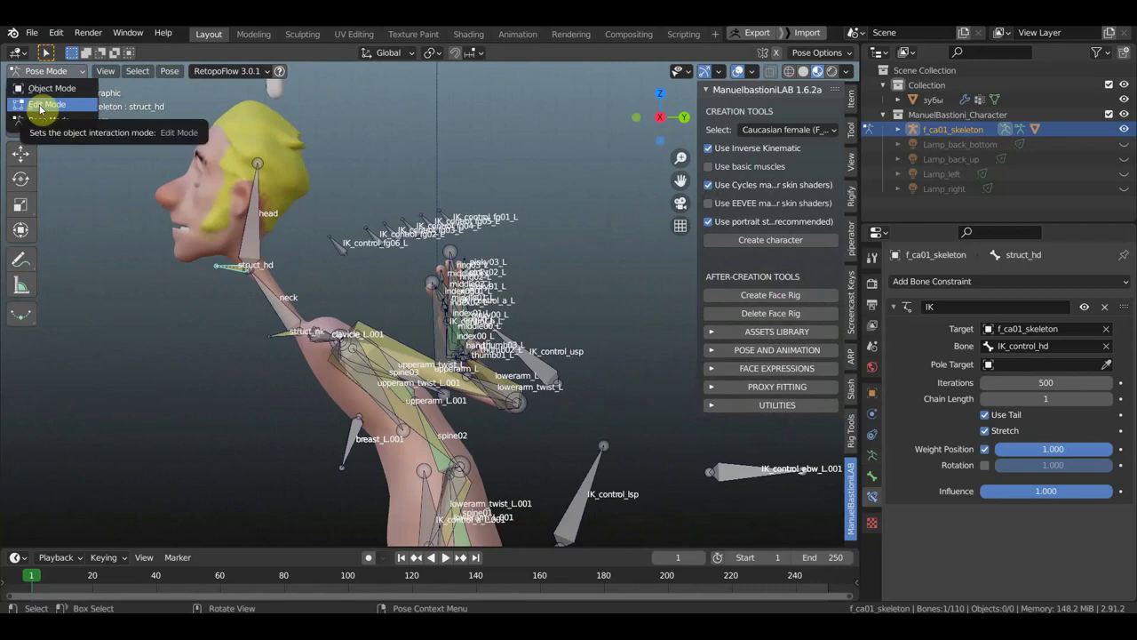
# Step: In Edit Mode, delete the struct_hd bone
pyautogui.click(40, 106)
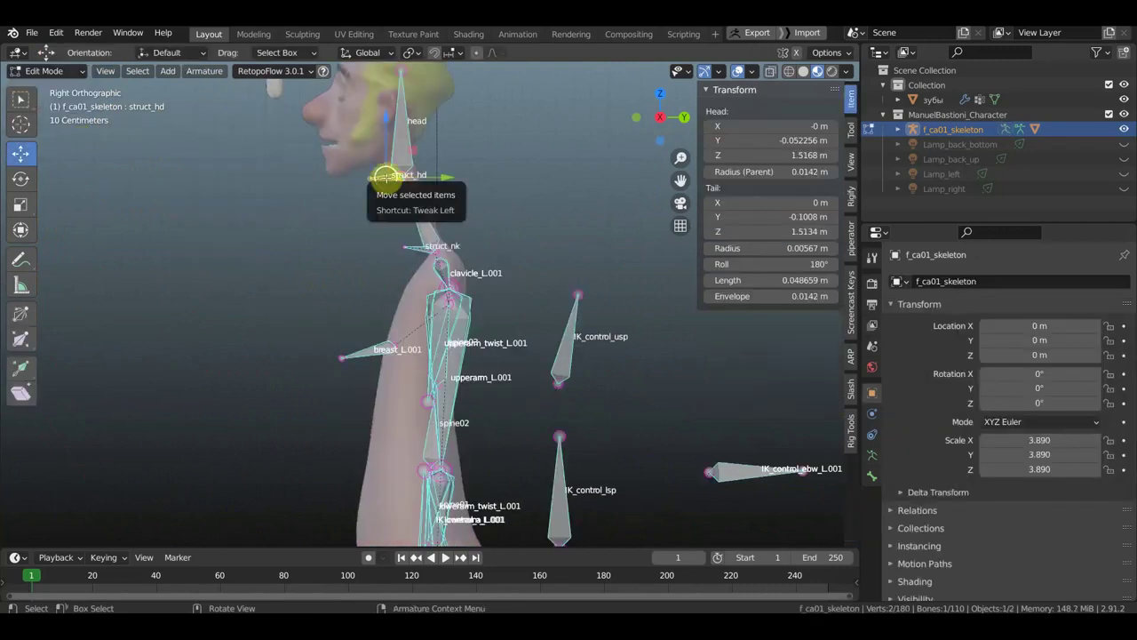
pyautogui.press('x')
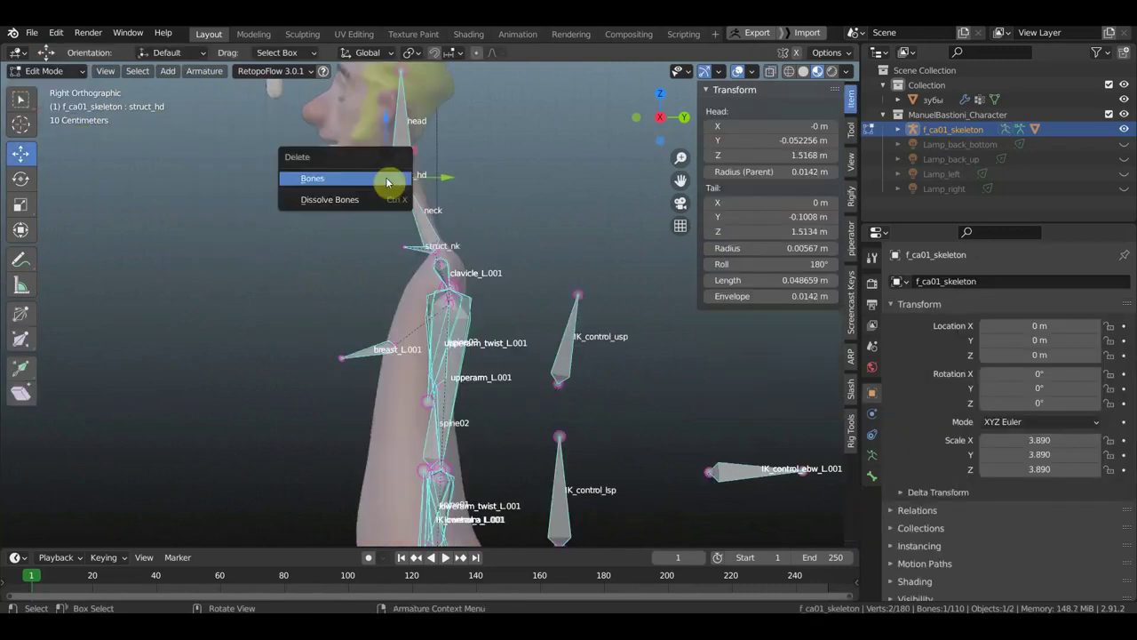
pyautogui.click(387, 182)
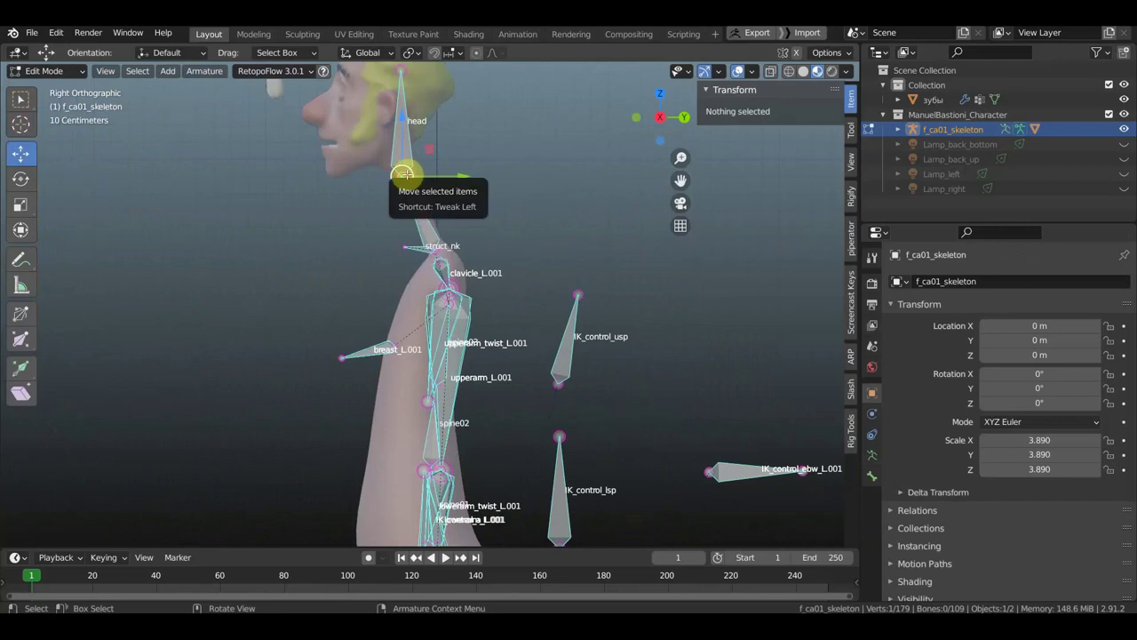
# Step: Extrude a new head.001 bone forward from the head bone's base joint
pyautogui.click(402, 175)
pyautogui.press('e')
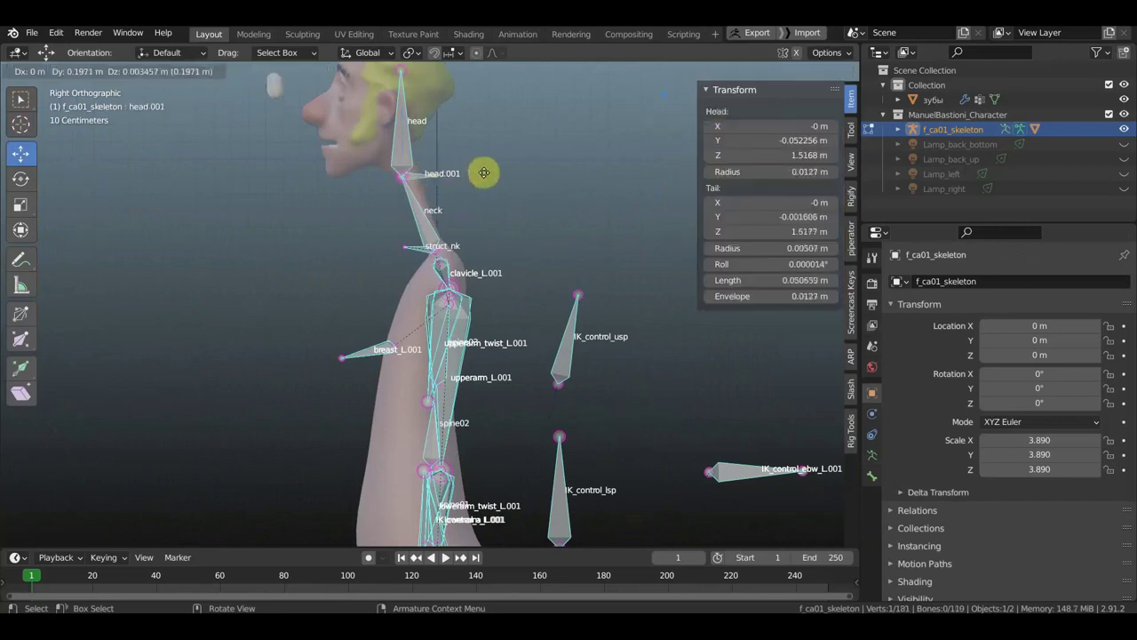
pyautogui.click(504, 172)
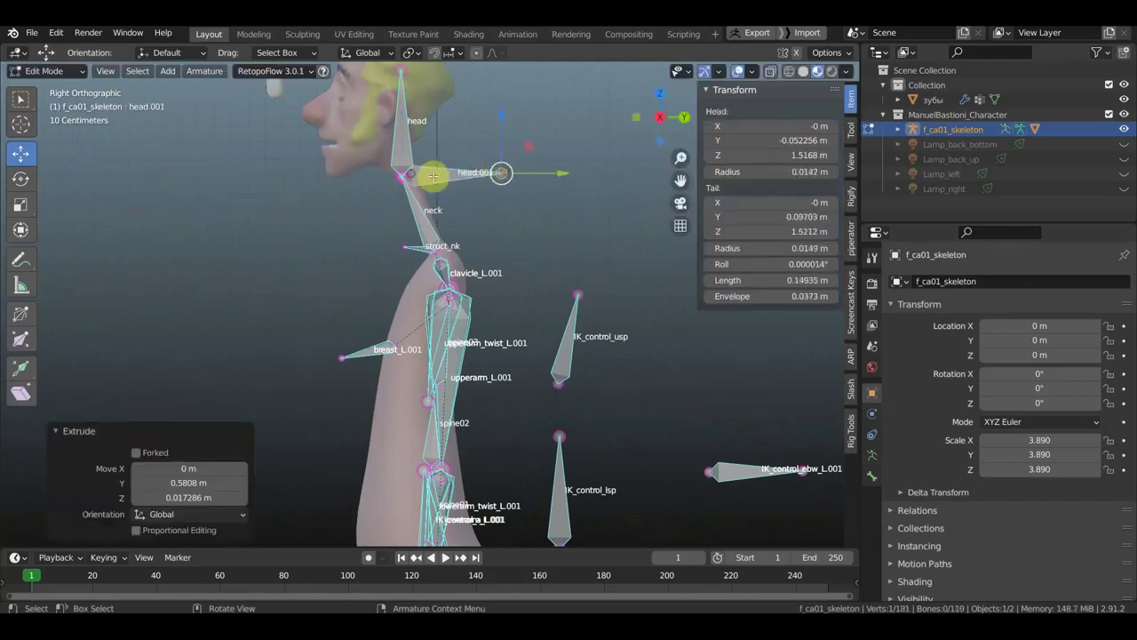
pyautogui.click(447, 177)
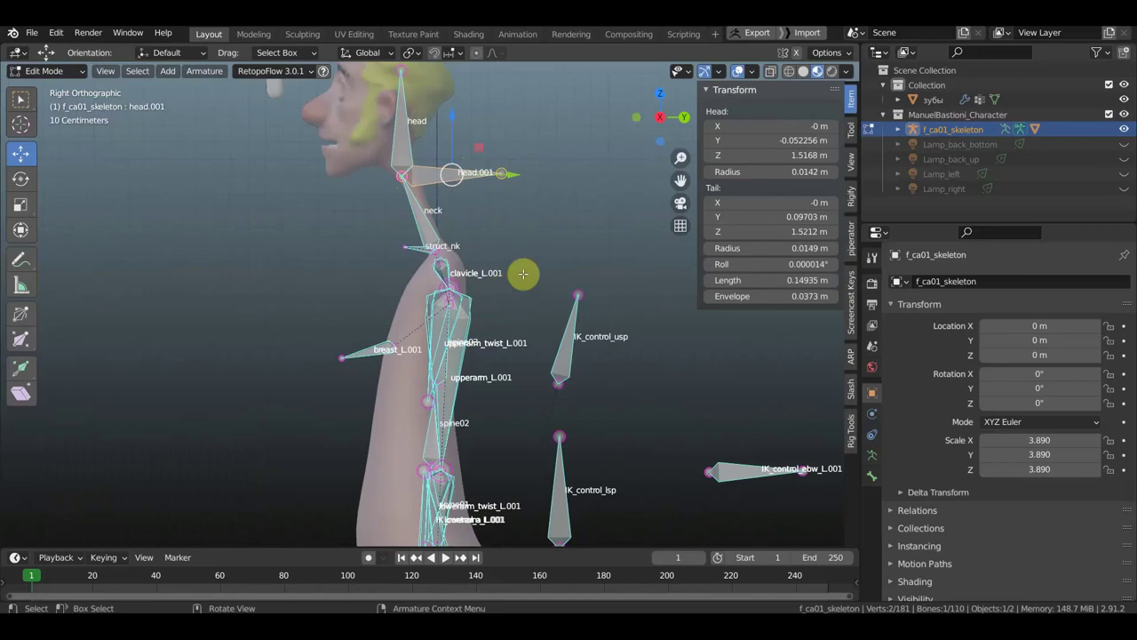
pyautogui.keyDown('shift'); pyautogui.scroll(-5, 525, 484); pyautogui.keyUp('shift')
pyautogui.keyDown('shift'); pyautogui.scroll(-5, 525, 484); pyautogui.keyUp('shift')
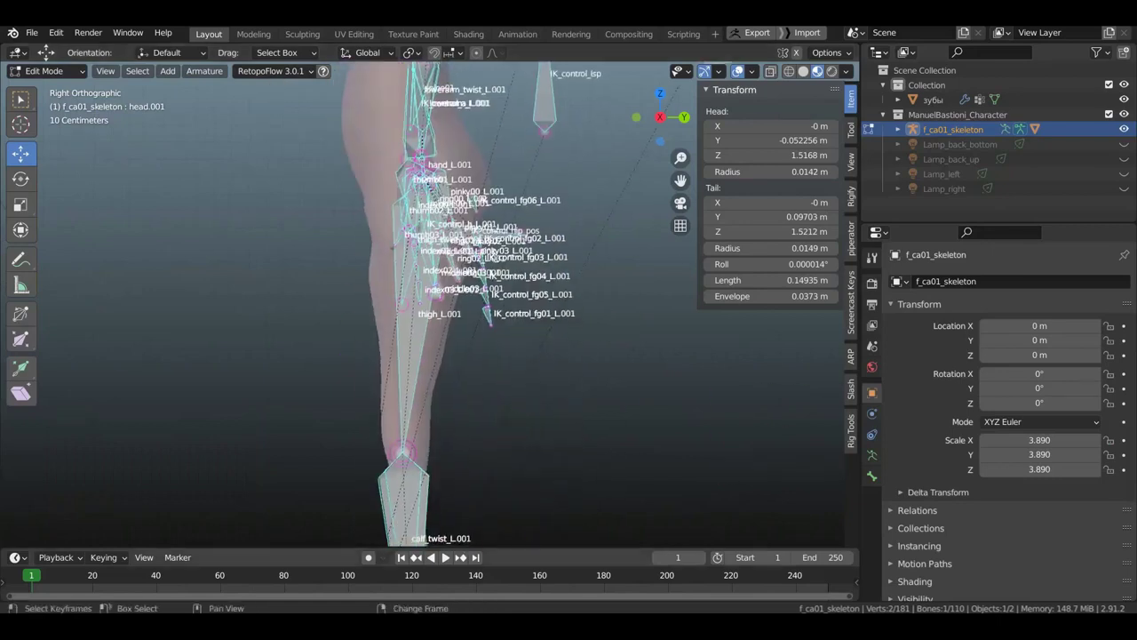
pyautogui.keyDown('shift'); pyautogui.moveTo(540, 497); pyautogui.dragTo(556, 264, button='middle'); pyautogui.keyUp('shift')
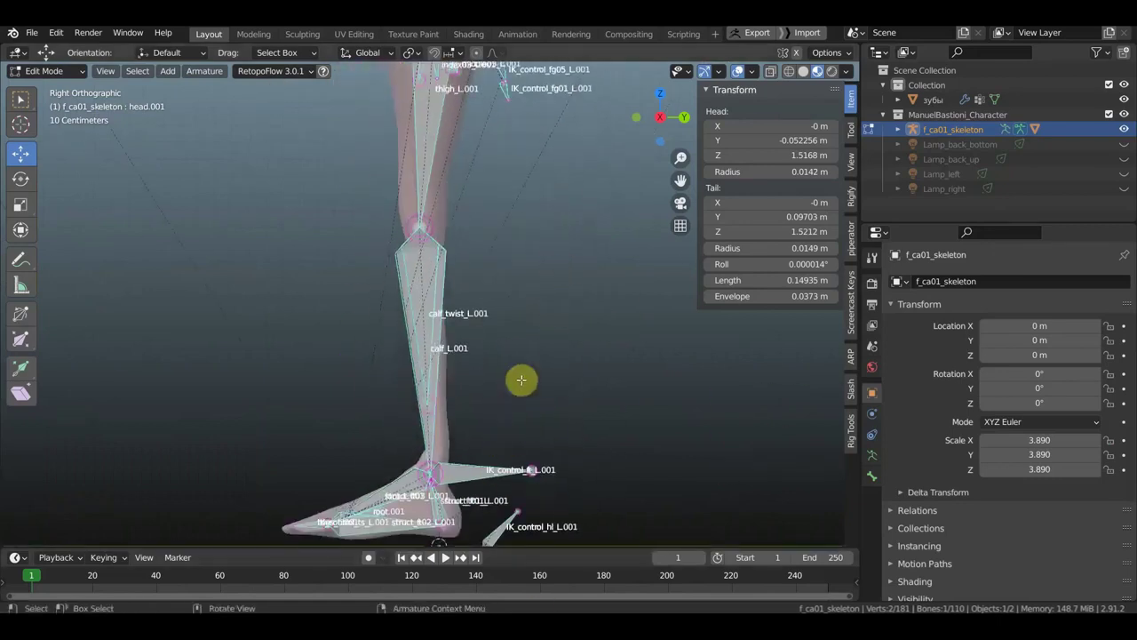
pyautogui.moveTo(521, 381)
pyautogui.keyDown('shift'); pyautogui.mouseDown(button='middle')
pyautogui.moveTo(542, 164)
pyautogui.moveTo(533, 355)
pyautogui.mouseUp(button='middle'); pyautogui.keyUp('shift')
pyautogui.scroll(2, 503, 343)
pyautogui.scroll(1, 482, 333)
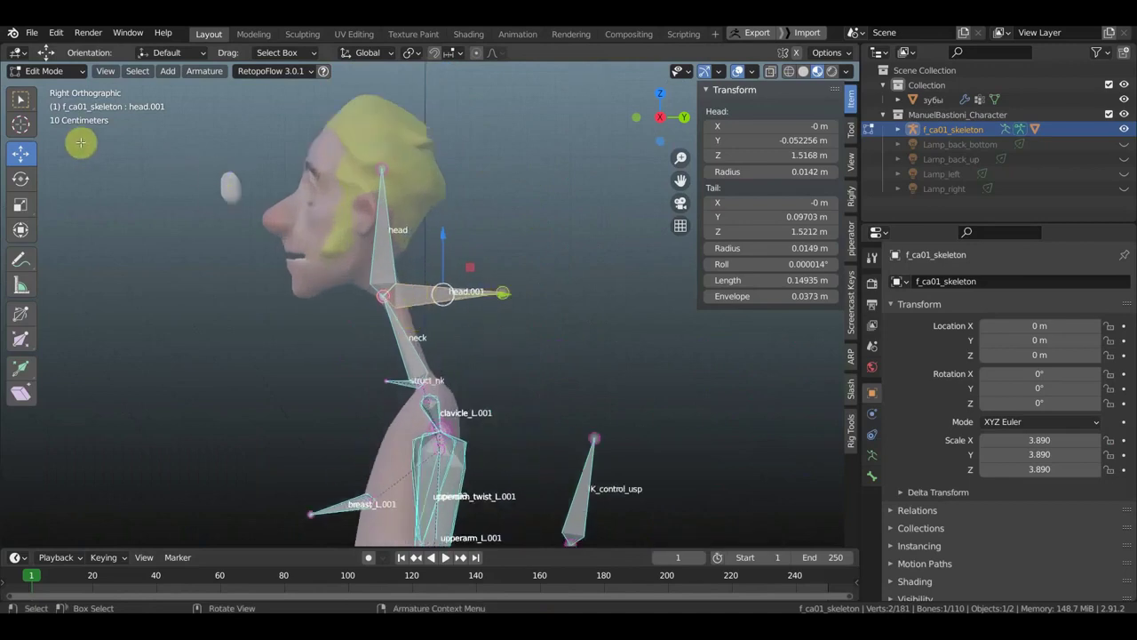
# Step: Try an IK constraint on head.001 and clear its Empty target, then remove the constraint
pyautogui.click(52, 73)
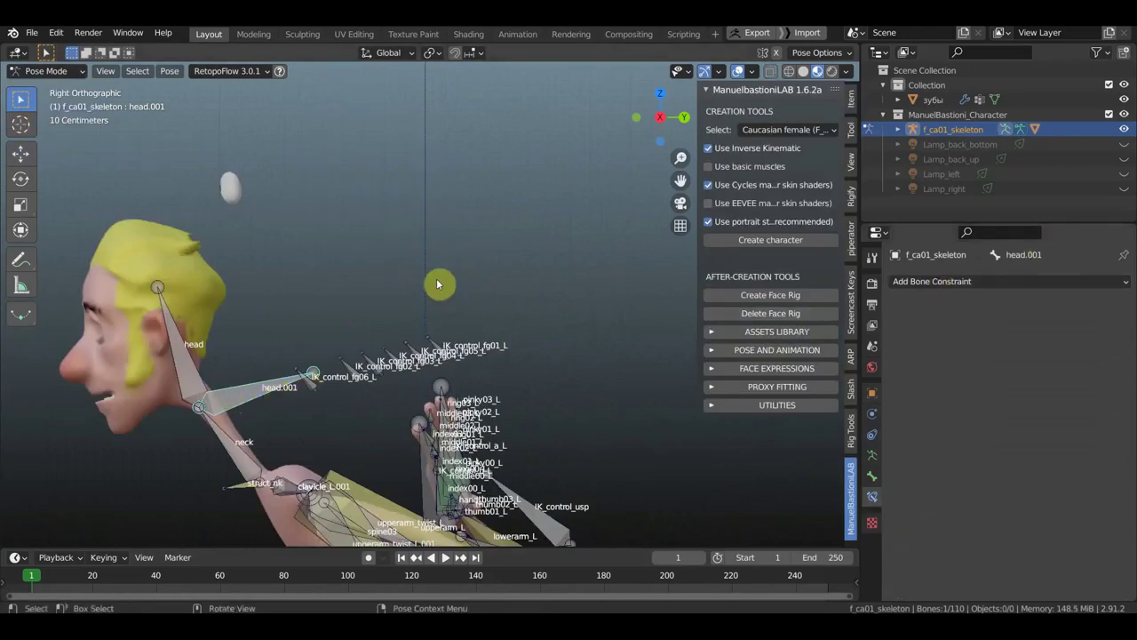
pyautogui.hotkey('ctrl', 'shift', 'c')
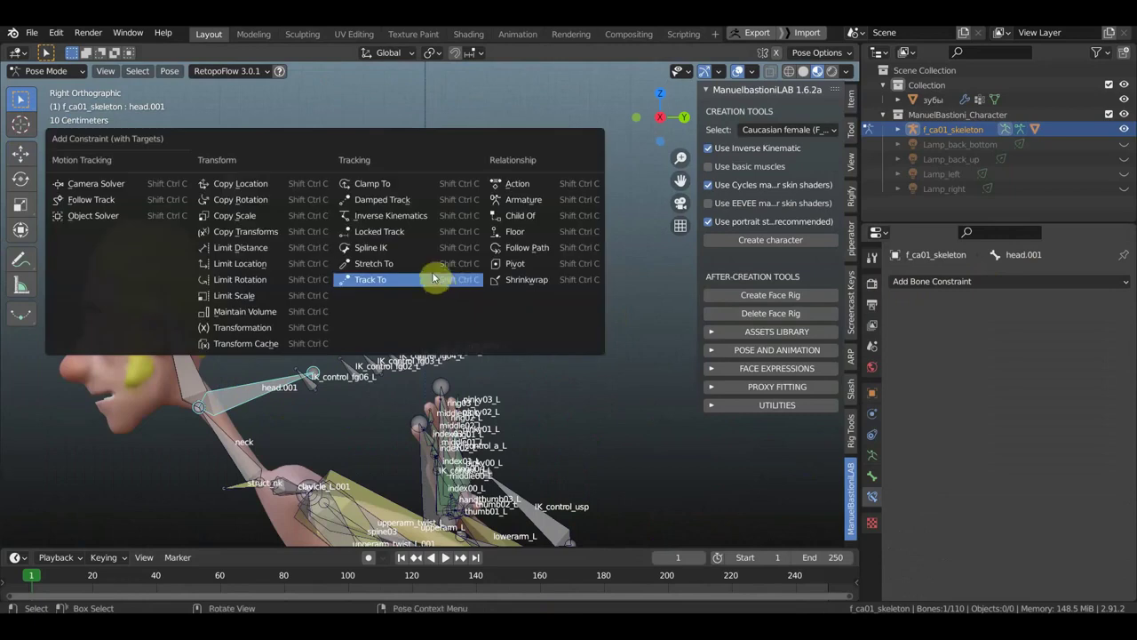
pyautogui.click(403, 222)
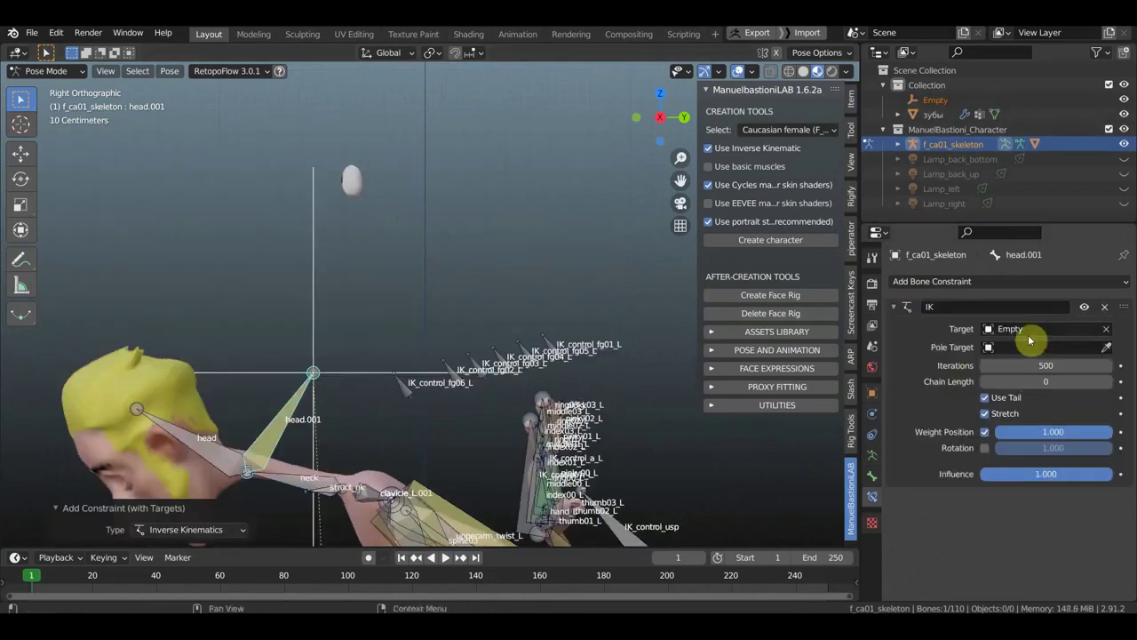
pyautogui.click(1108, 329)
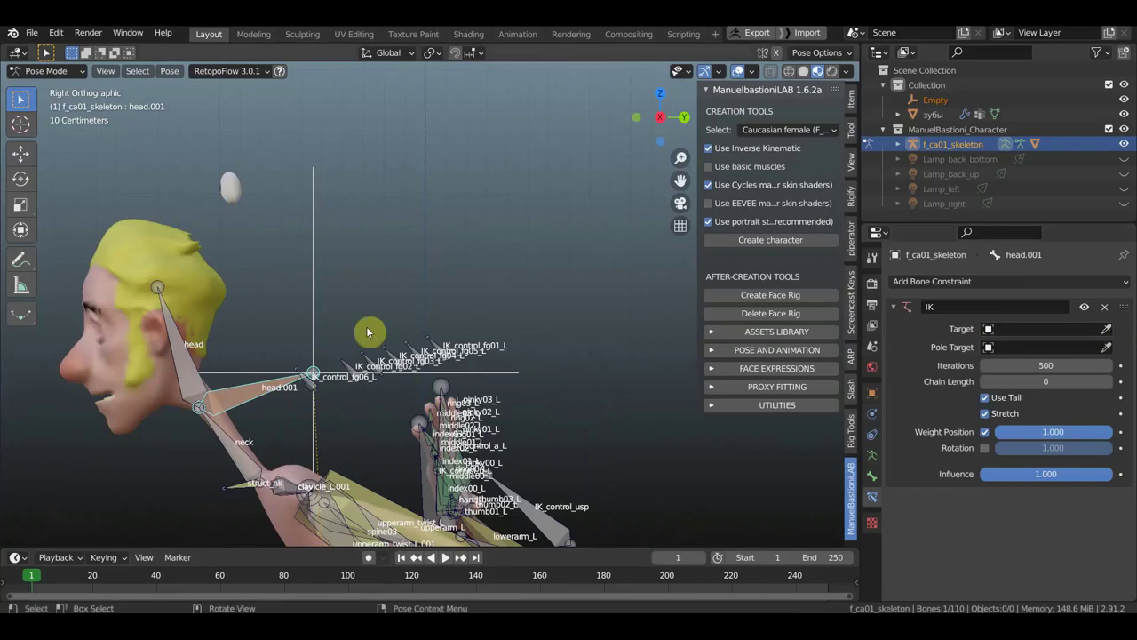
pyautogui.click(1105, 308)
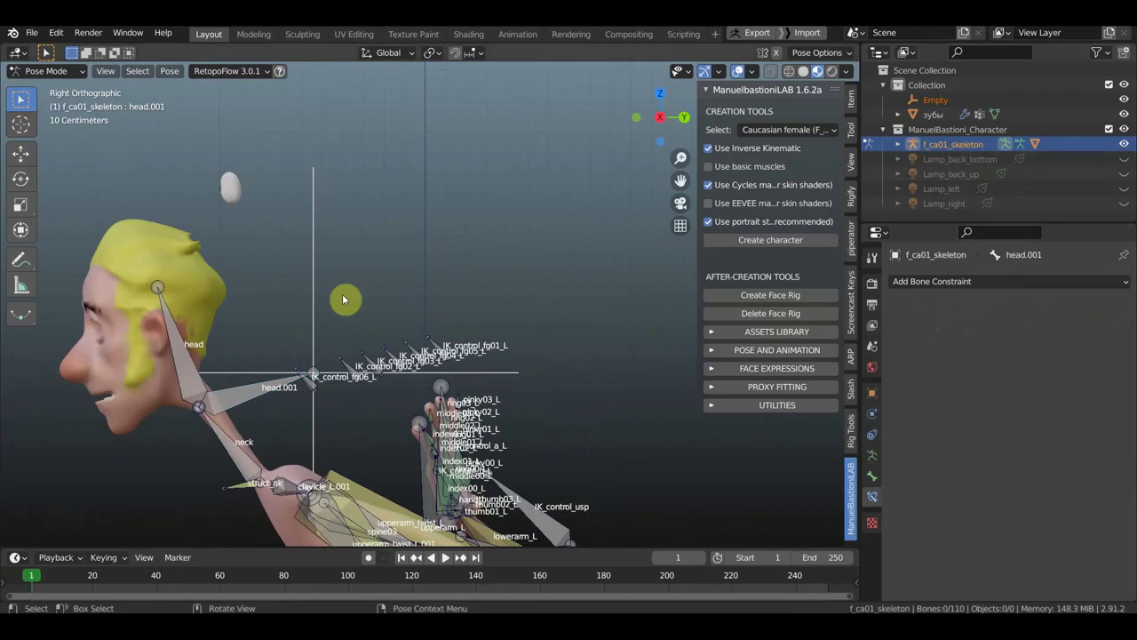
# Step: Delete the Empty object near the neck in Object Mode, then return the skeleton to Pose Mode
pyautogui.click(51, 71)
pyautogui.click(55, 89)
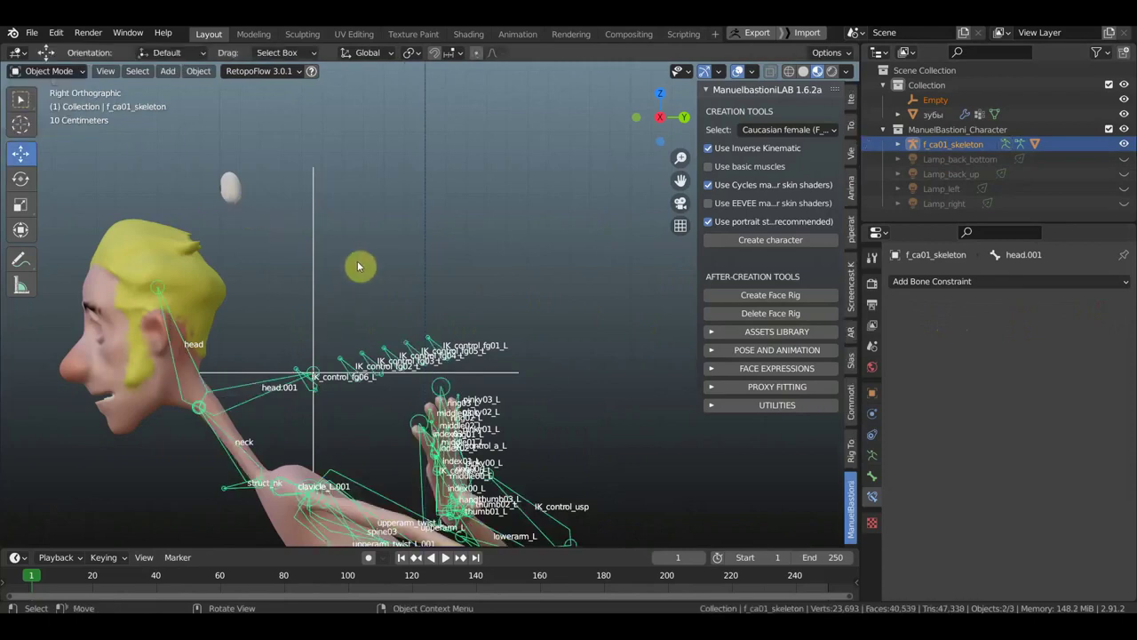
pyautogui.moveTo(357, 263); pyautogui.dragTo(299, 222)
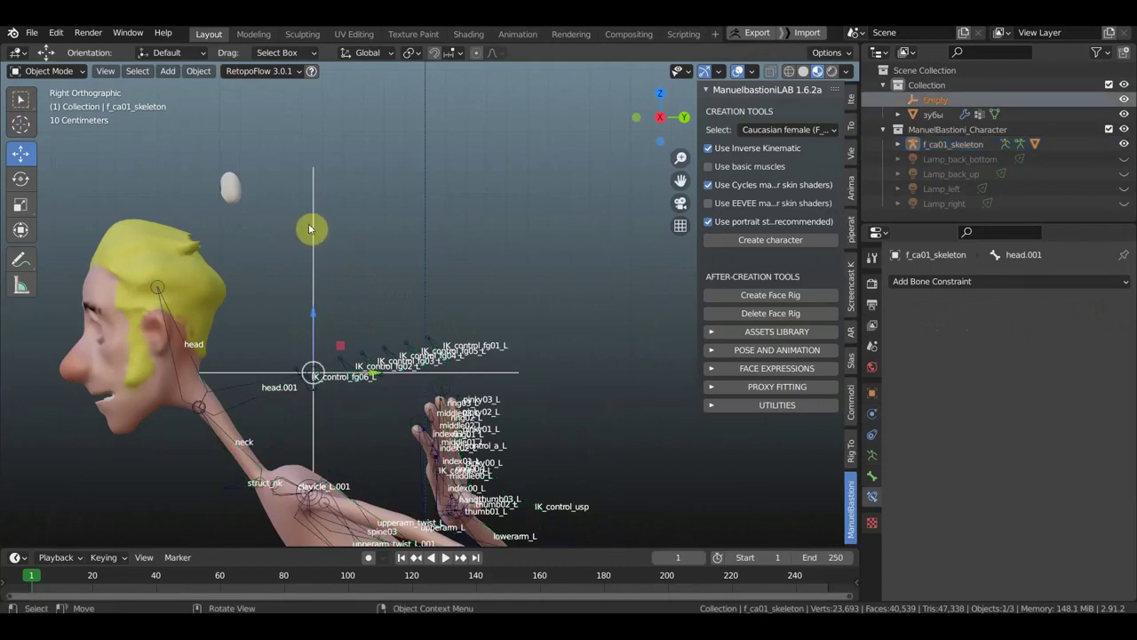
pyautogui.press('x')
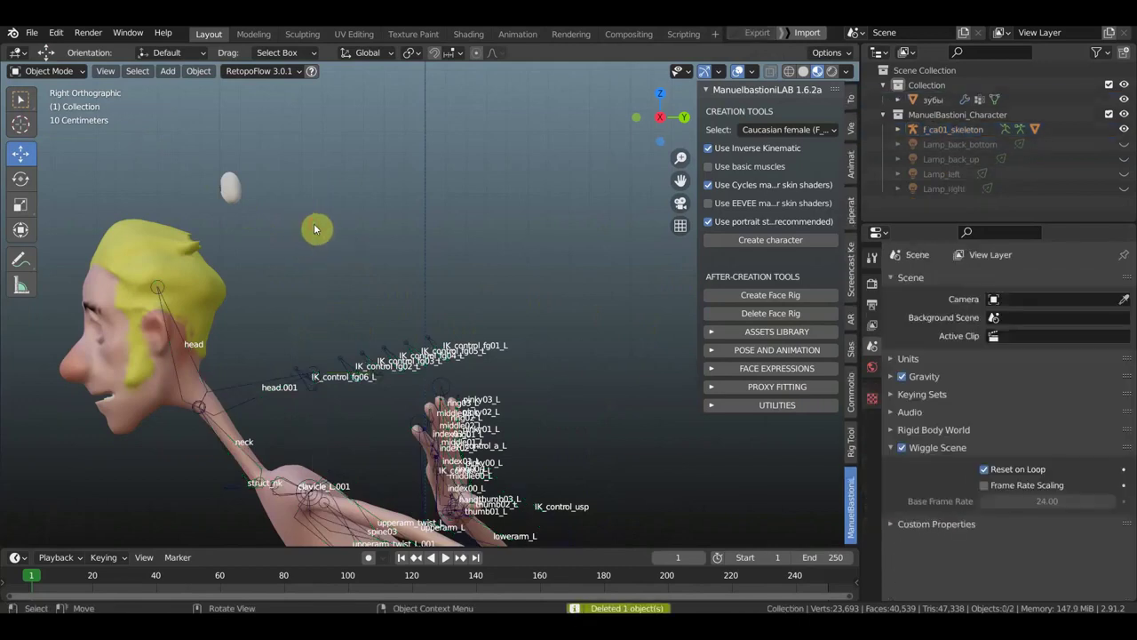
pyautogui.click(245, 405)
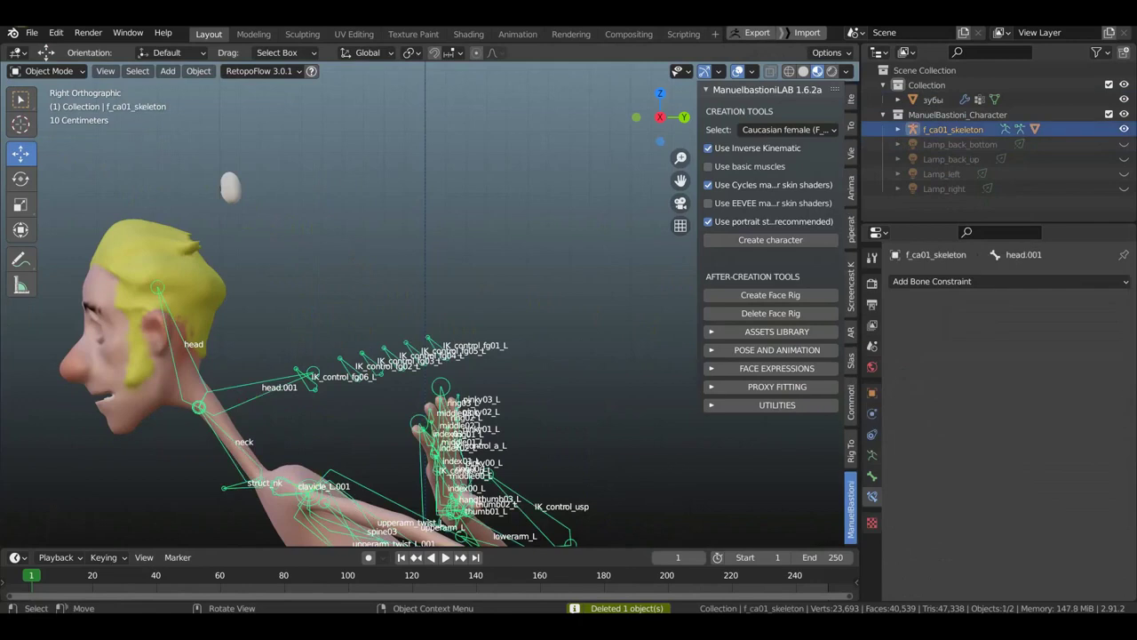
pyautogui.click(45, 71)
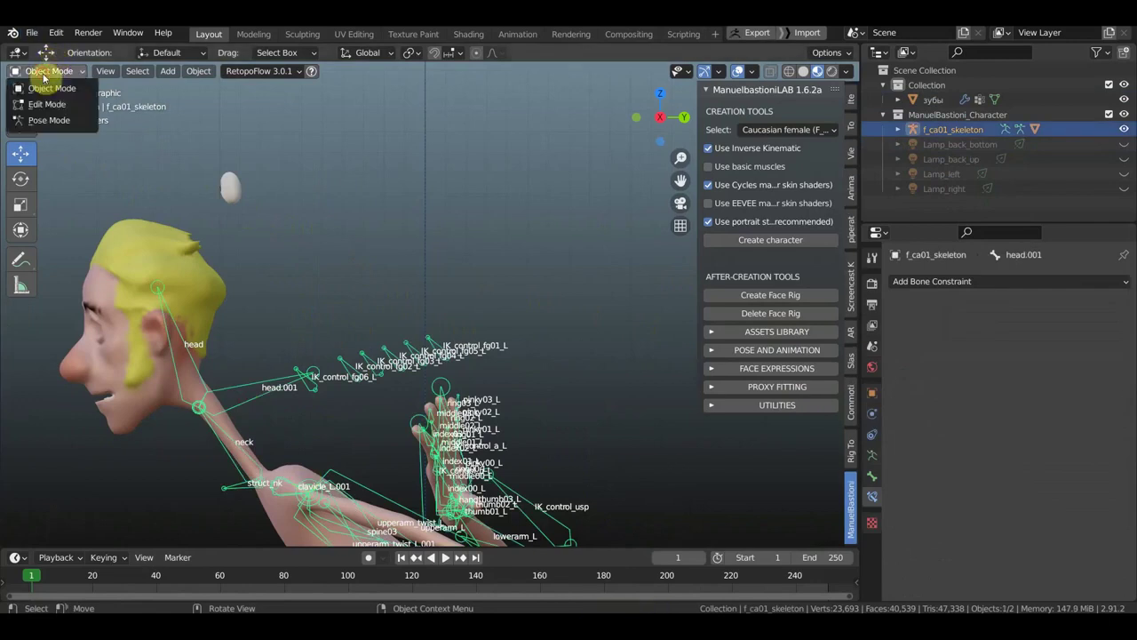
pyautogui.click(55, 122)
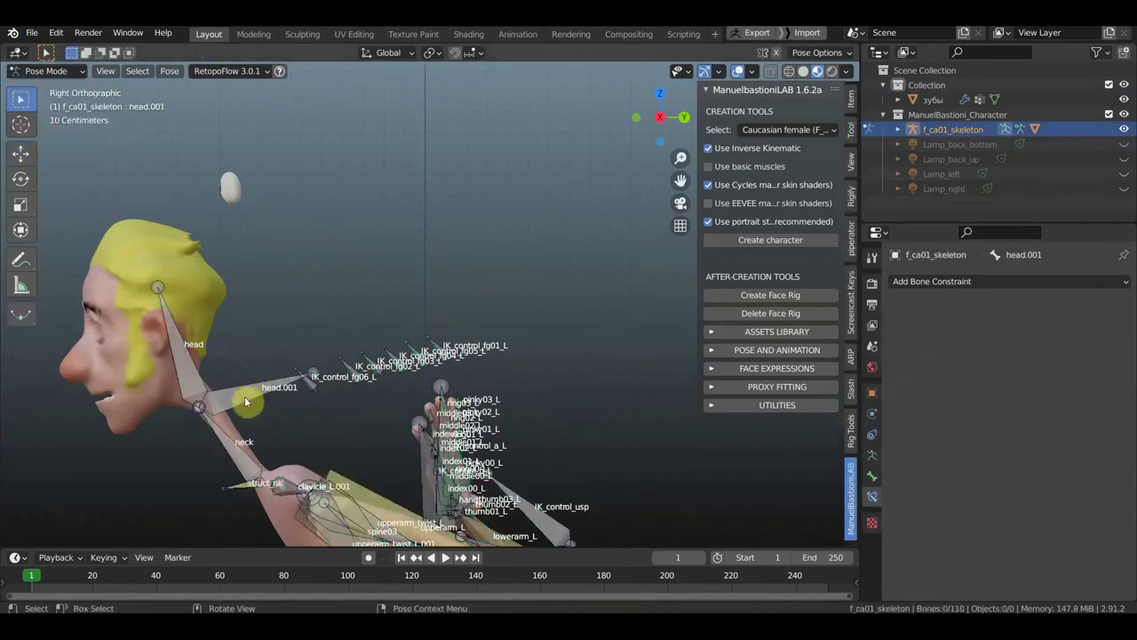
# Step: Select head, then head.001, and add an Inverse Kinematics constraint with its target cleared
pyautogui.moveTo(247, 402); pyautogui.dragTo(198, 380)
pyautogui.click(182, 380)
pyautogui.keyDown('shift'); pyautogui.click(246, 391); pyautogui.keyUp('shift')
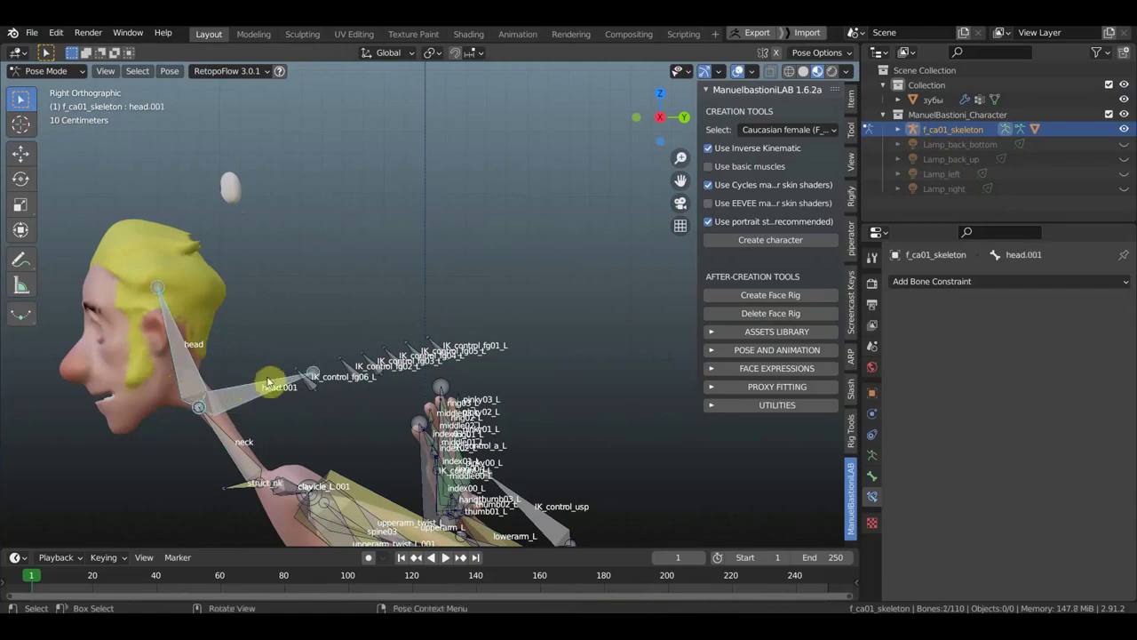
pyautogui.hotkey('shift', 'ctrl', 'c')
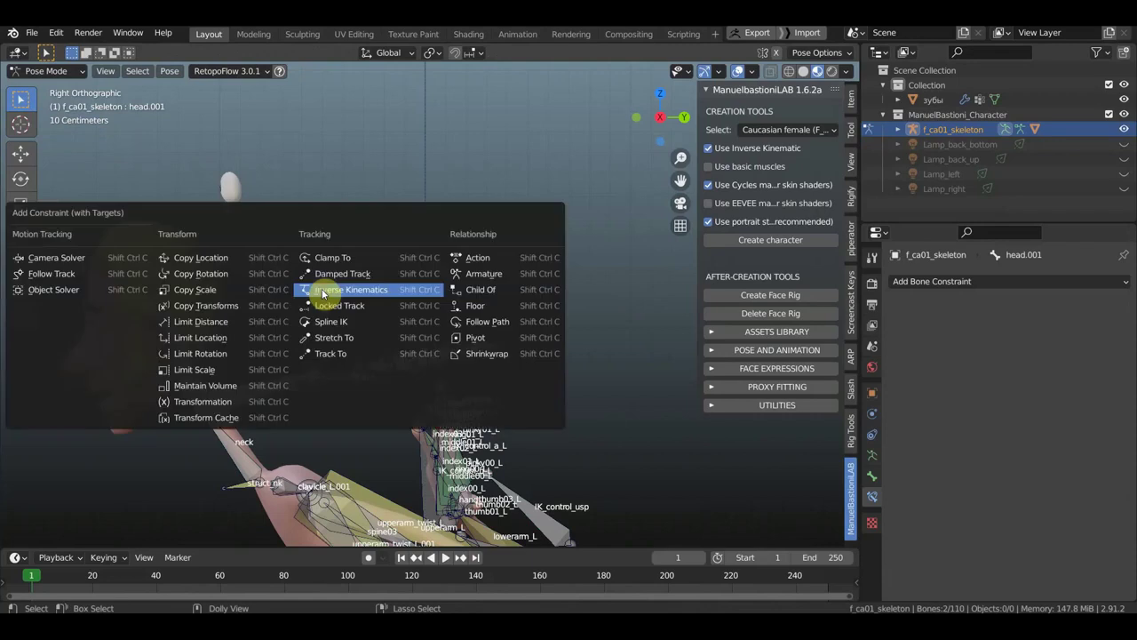
pyautogui.click(331, 291)
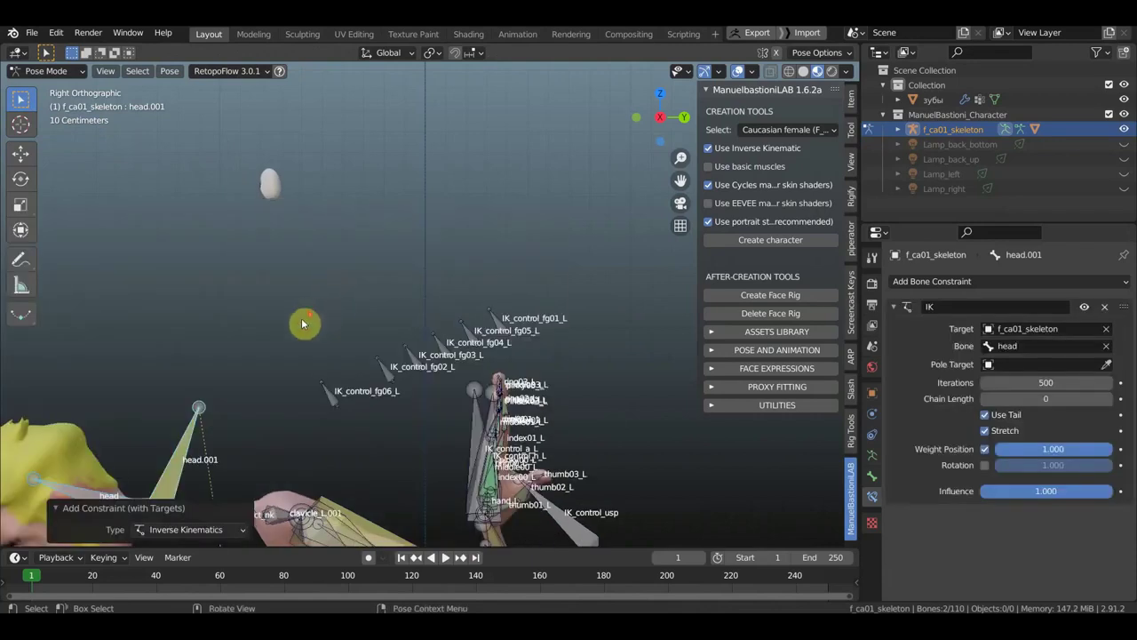
pyautogui.scroll(-3, 301, 318)
pyautogui.keyDown('shift'); pyautogui.moveTo(261, 338); pyautogui.dragTo(296, 243, button='middle'); pyautogui.keyUp('shift')
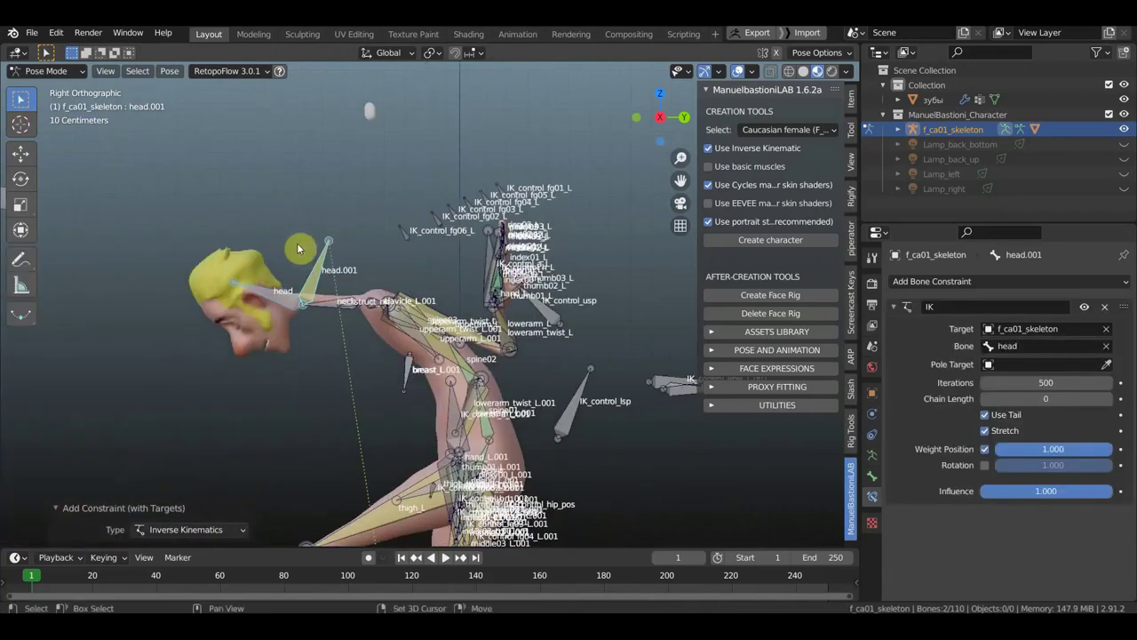
pyautogui.click(1107, 330)
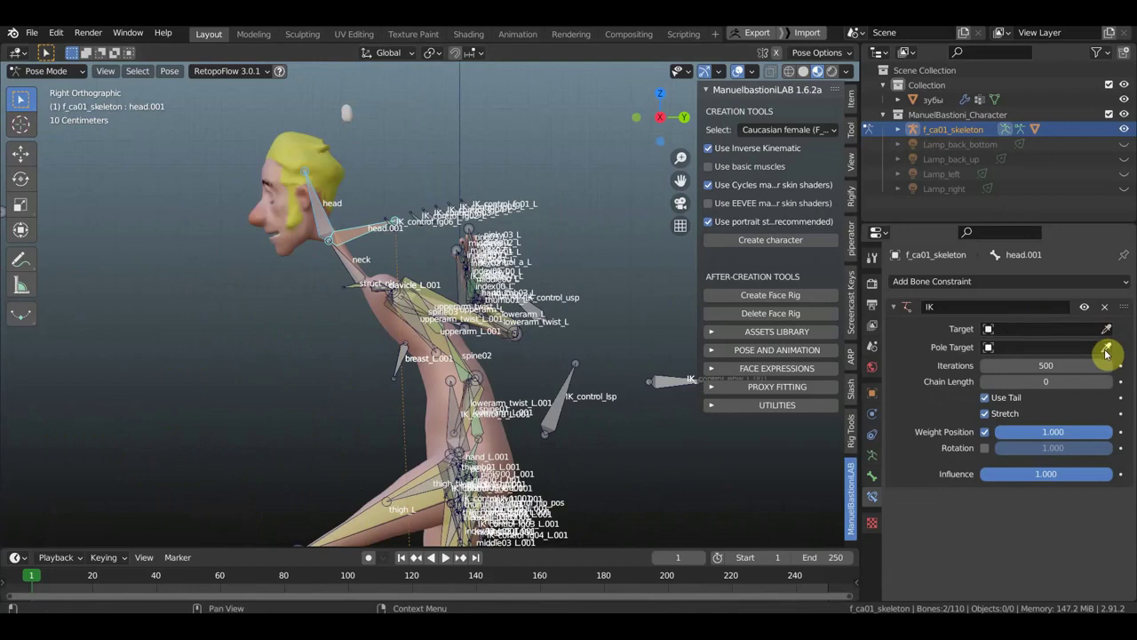
# Step: Move head.001 to test how the IK swings the head and neck
pyautogui.scroll(2, 560, 263)
pyautogui.scroll(1, 561, 263)
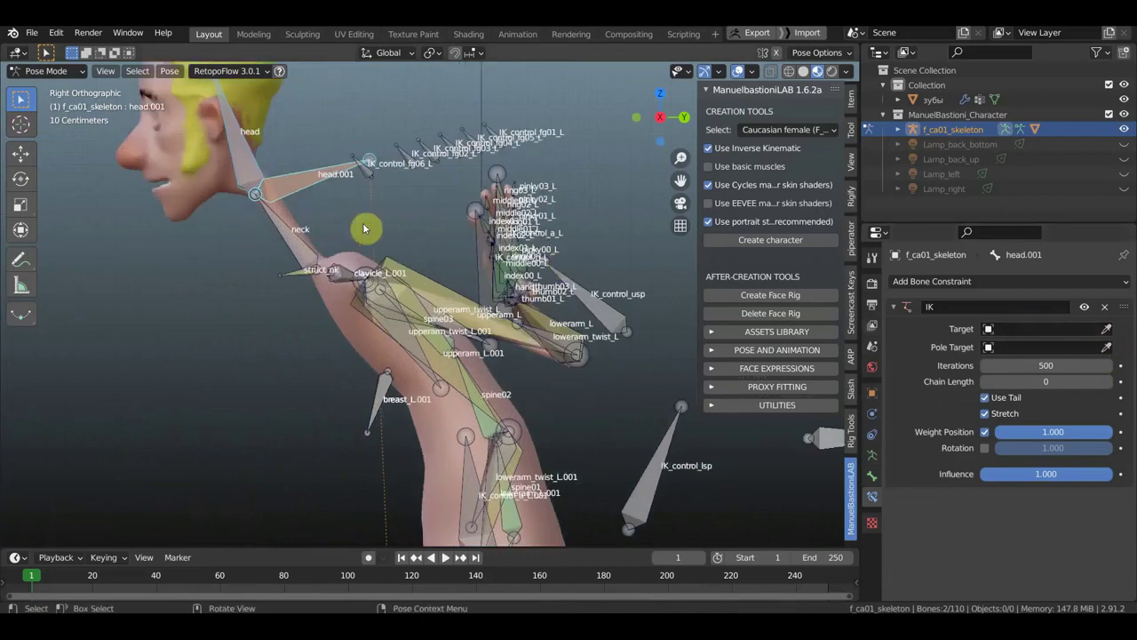
pyautogui.moveTo(305, 181); pyautogui.dragTo(327, 245)
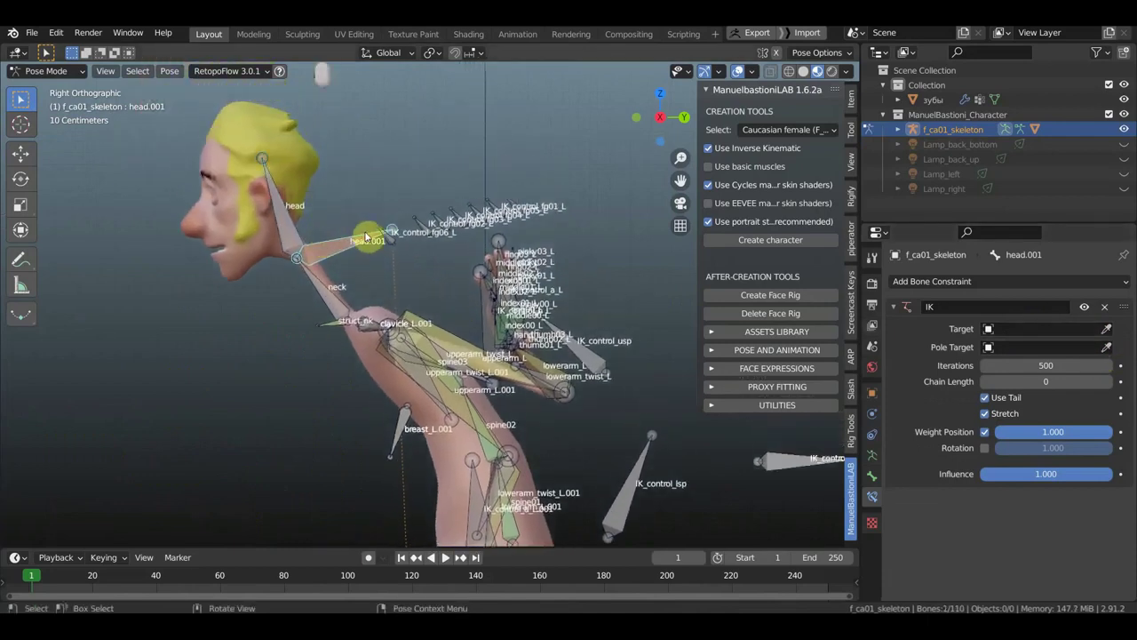
pyautogui.press('g')
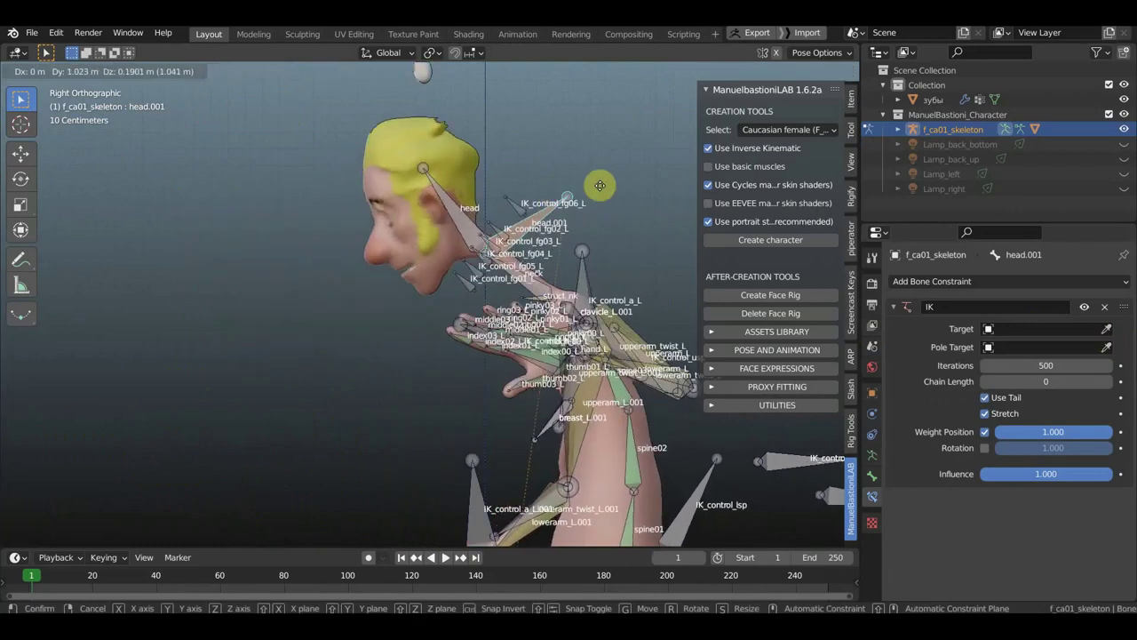
pyautogui.moveTo(521, 200)
pyautogui.mouseDown()
pyautogui.moveTo(503, 208)
pyautogui.moveTo(530, 209)
pyautogui.mouseUp()
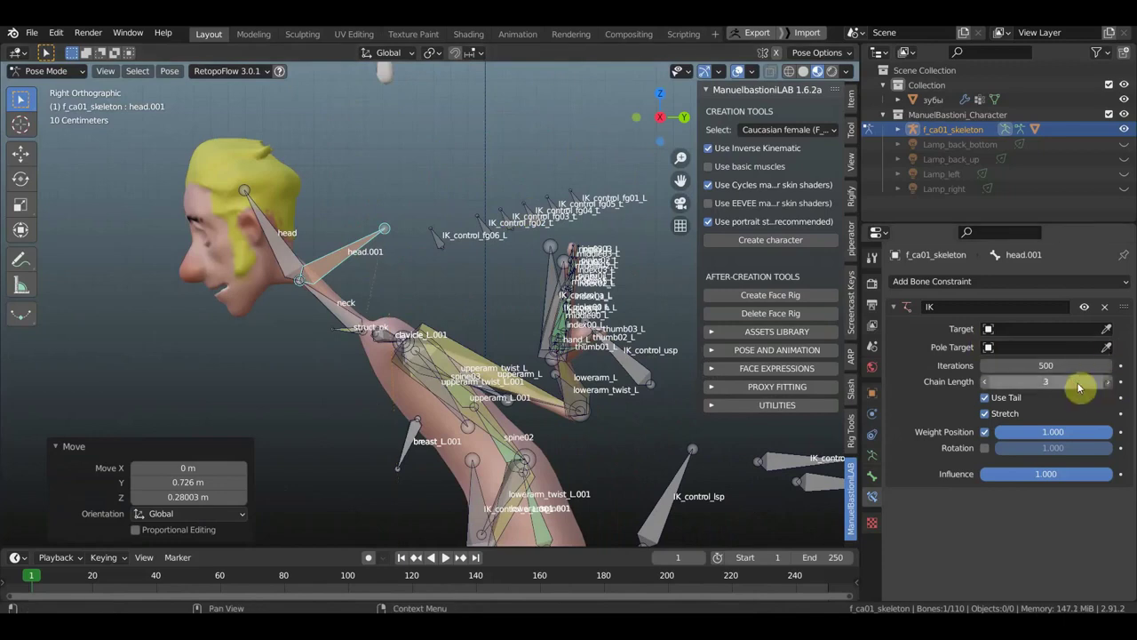
# Step: Move and rotate head.001 to pose the head, then straighten it upright
pyautogui.press('g')
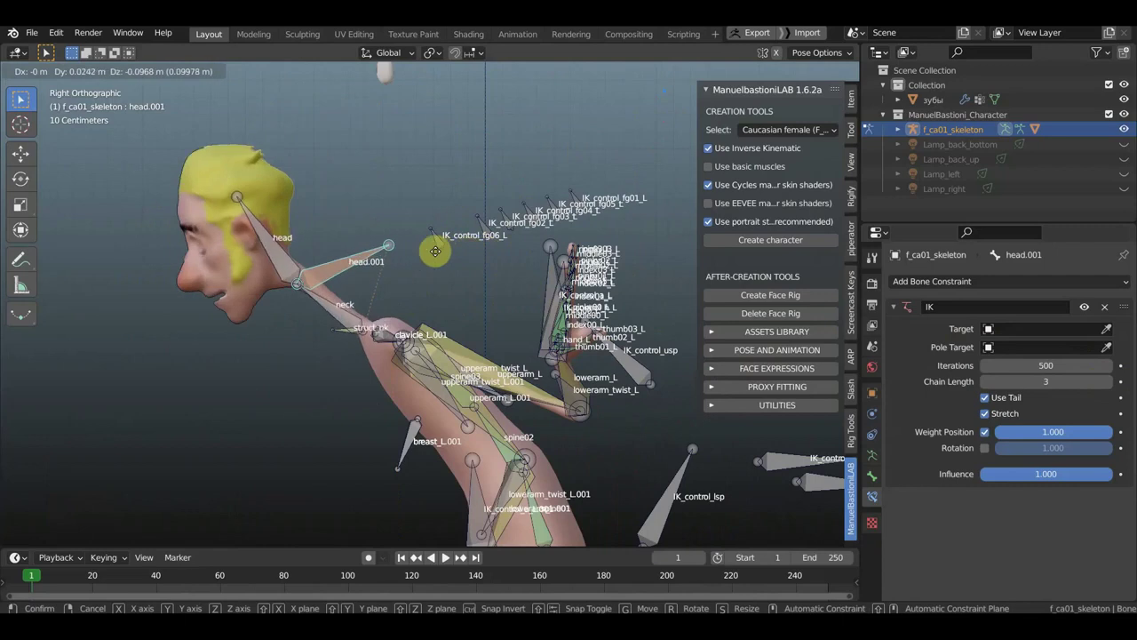
pyautogui.click(314, 258)
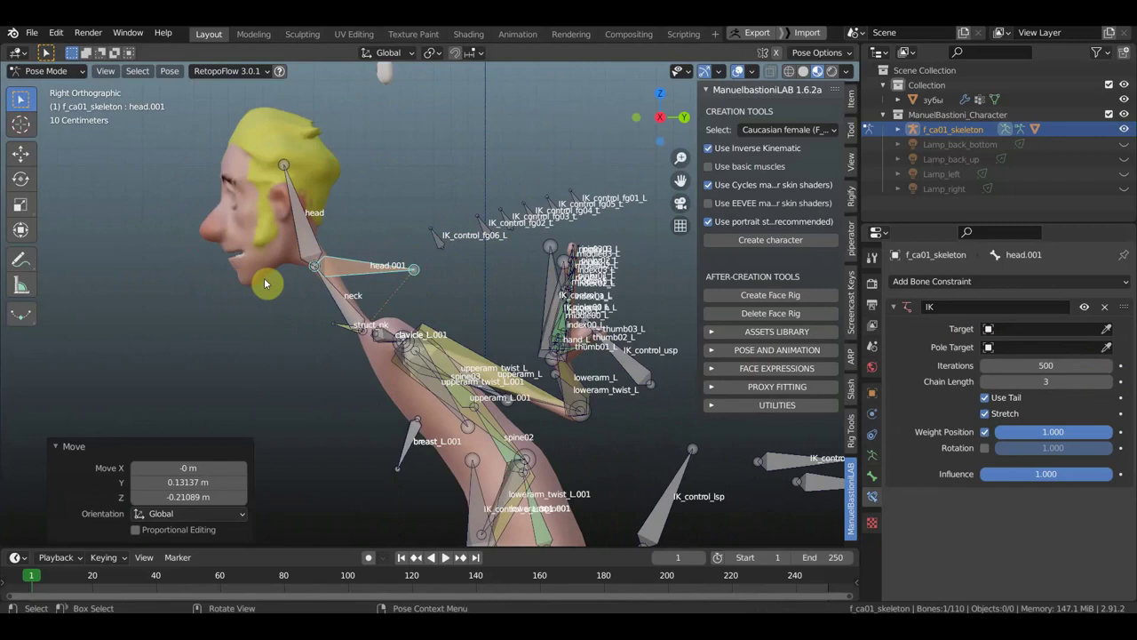
pyautogui.press('r')
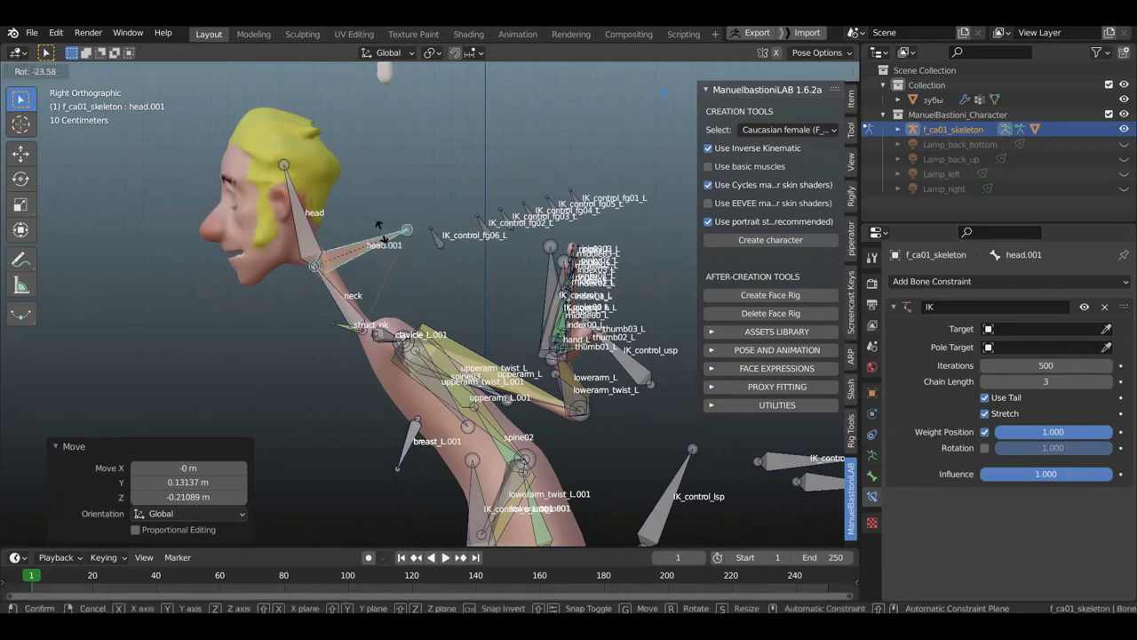
pyautogui.click(397, 232)
pyautogui.moveTo(381, 240); pyautogui.dragTo(469, 314, button='middle')
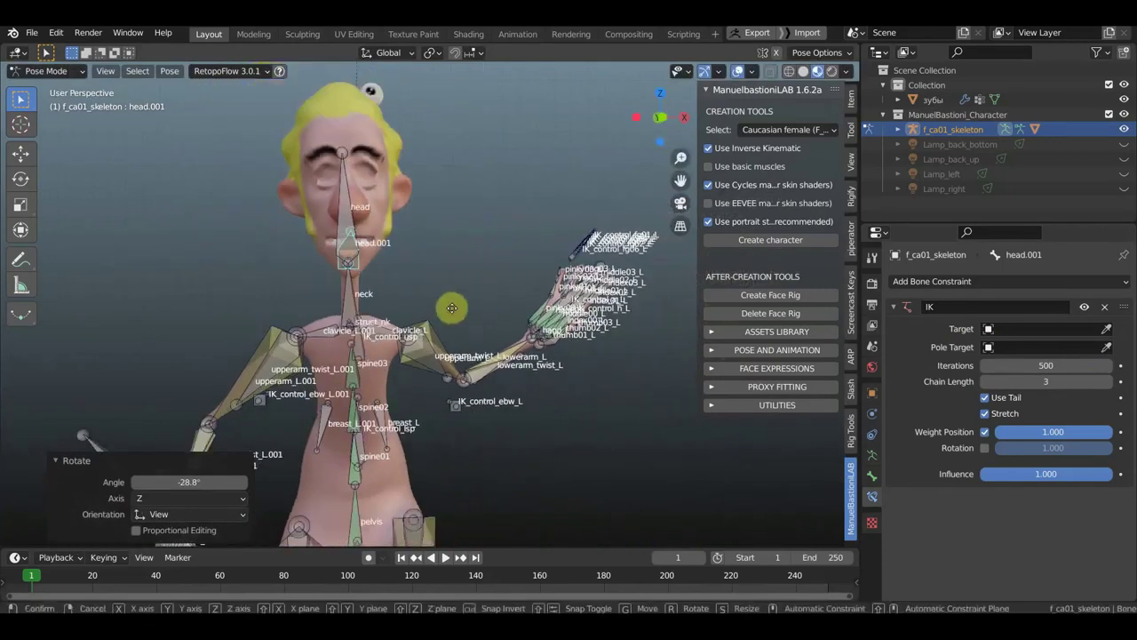
pyautogui.press('g')
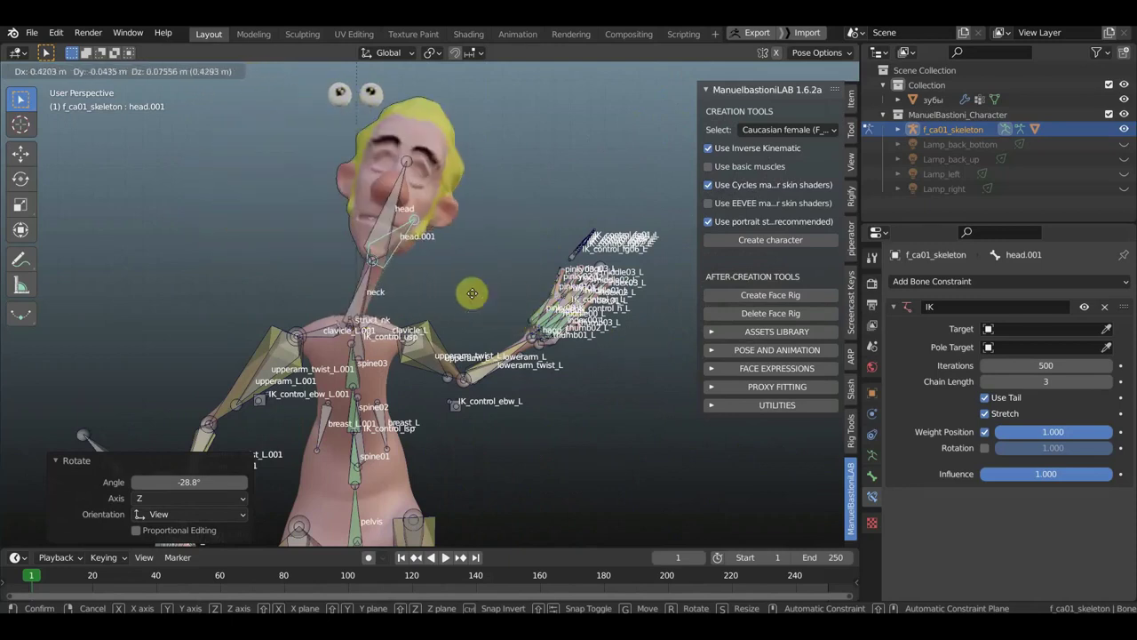
pyautogui.click(414, 291)
pyautogui.moveTo(414, 291); pyautogui.dragTo(312, 302, button='middle')
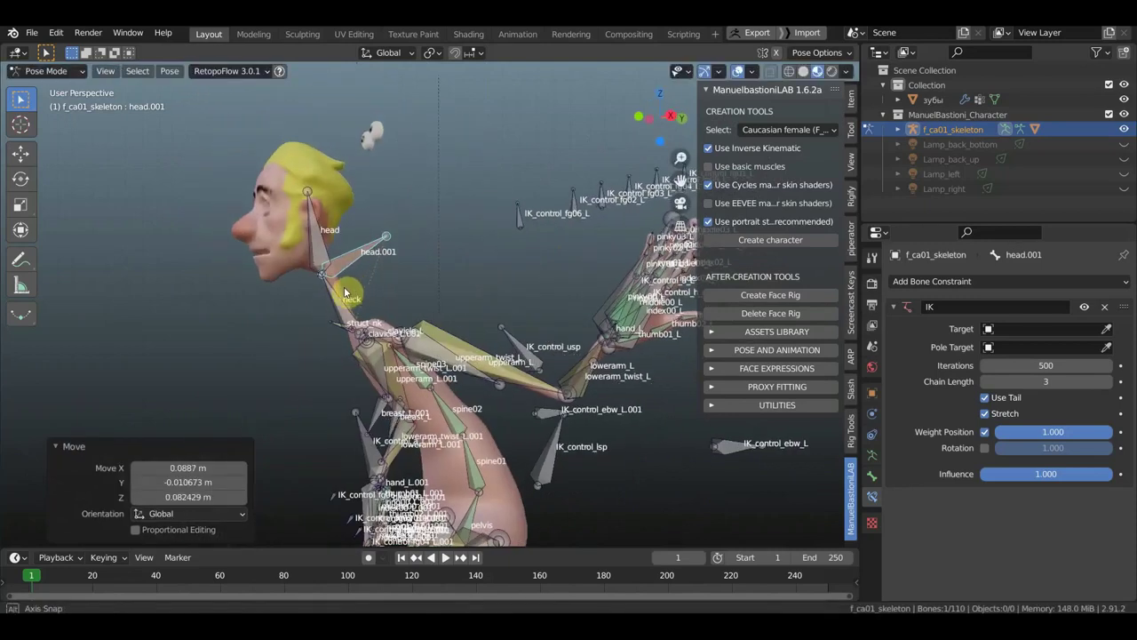
# Step: Rotate the neck bone 1.05° around Z and view the whole body from the front
pyautogui.press('[')
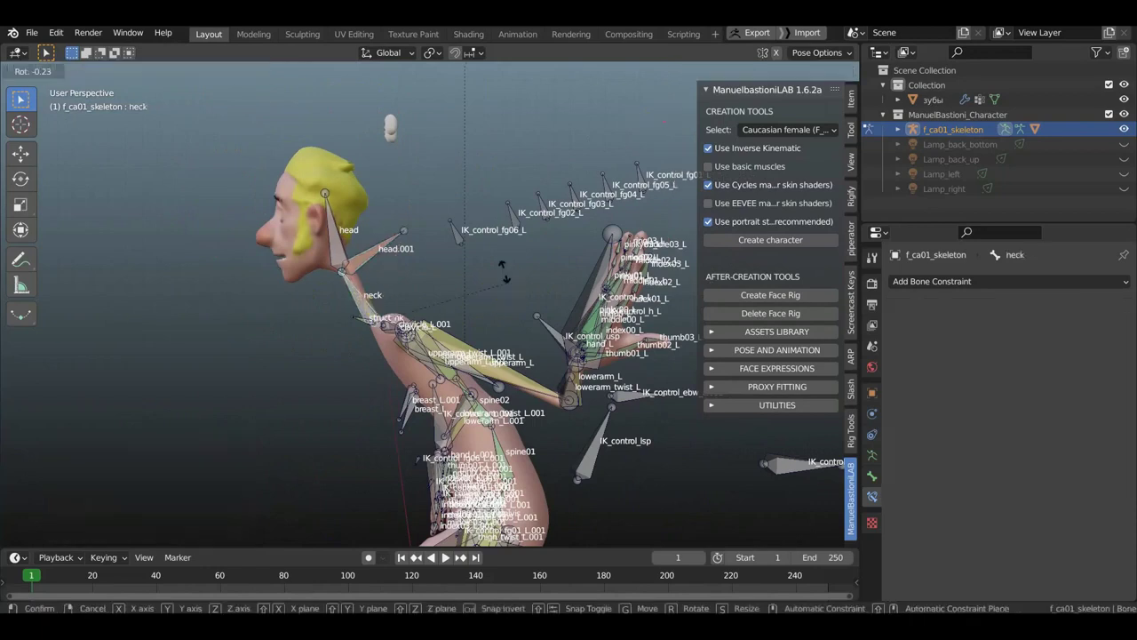
pyautogui.press('r')
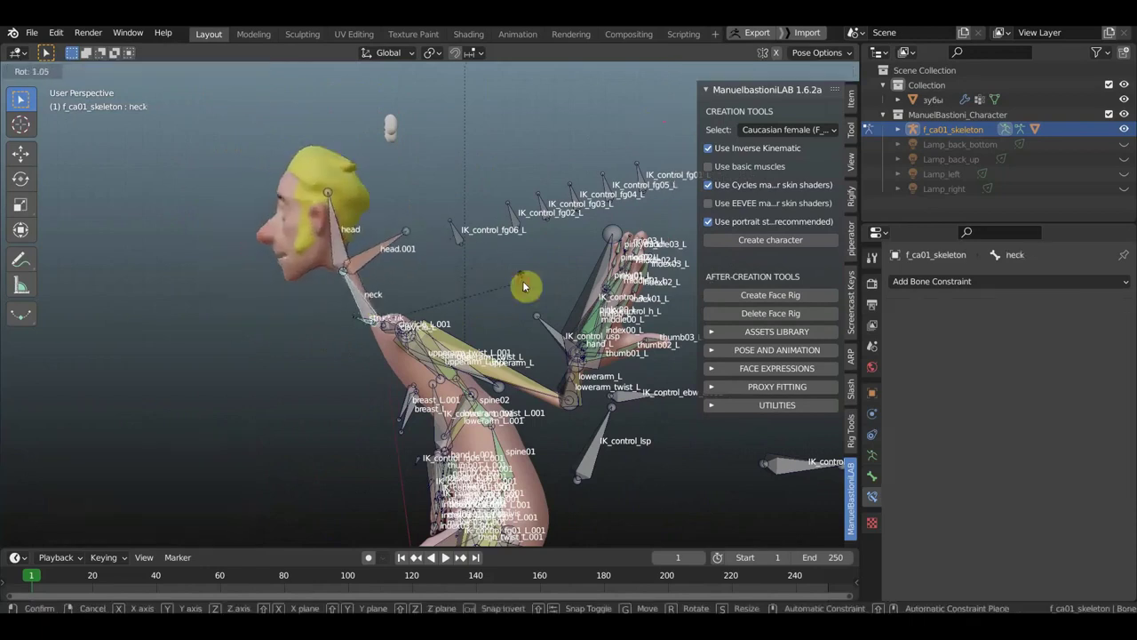
pyautogui.click(511, 286)
pyautogui.press('KP_1')
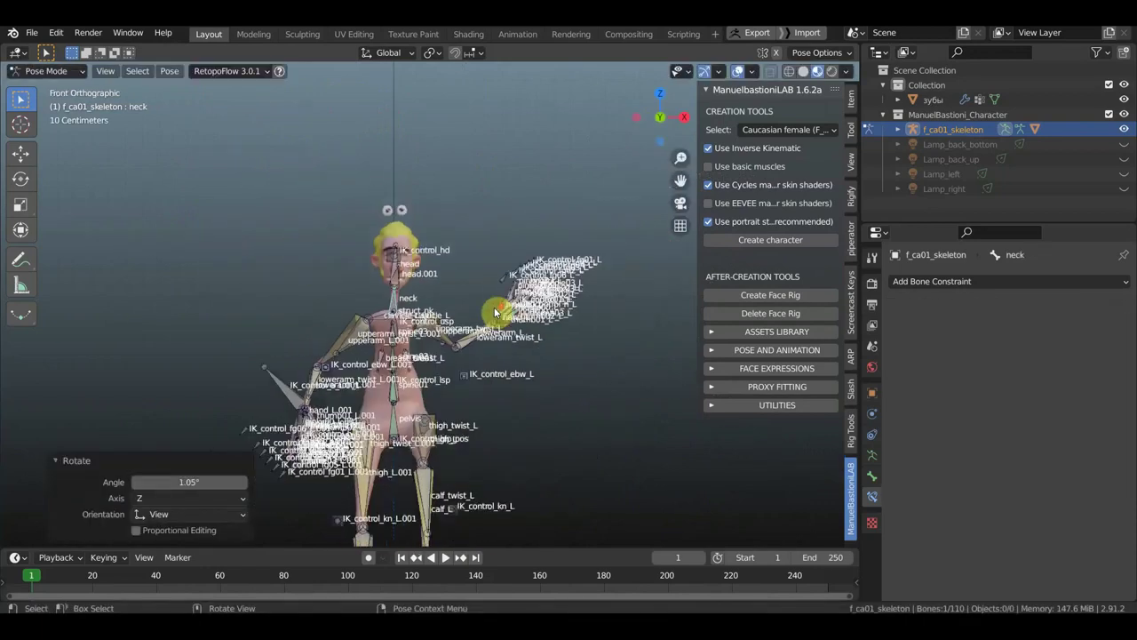
pyautogui.scroll(-2, 500, 310)
pyautogui.moveTo(539, 330)
pyautogui.keyDown('shift'); pyautogui.mouseDown(button='middle')
pyautogui.moveTo(525, 229)
pyautogui.moveTo(513, 258)
pyautogui.mouseUp(button='middle'); pyautogui.keyUp('shift')
pyautogui.scroll(1, 514, 258)
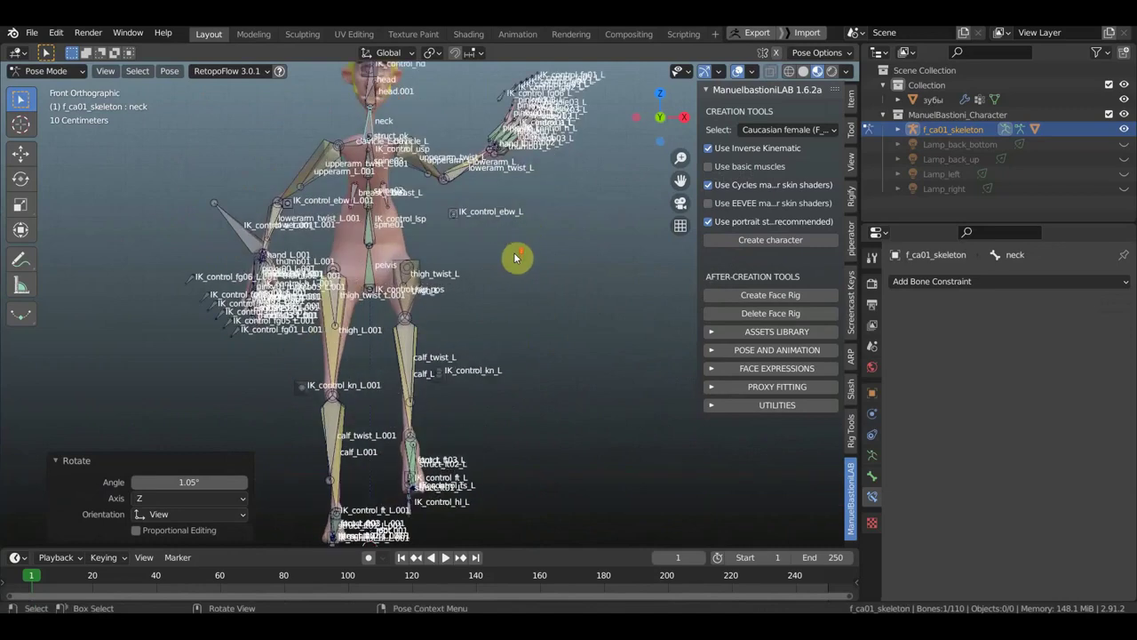